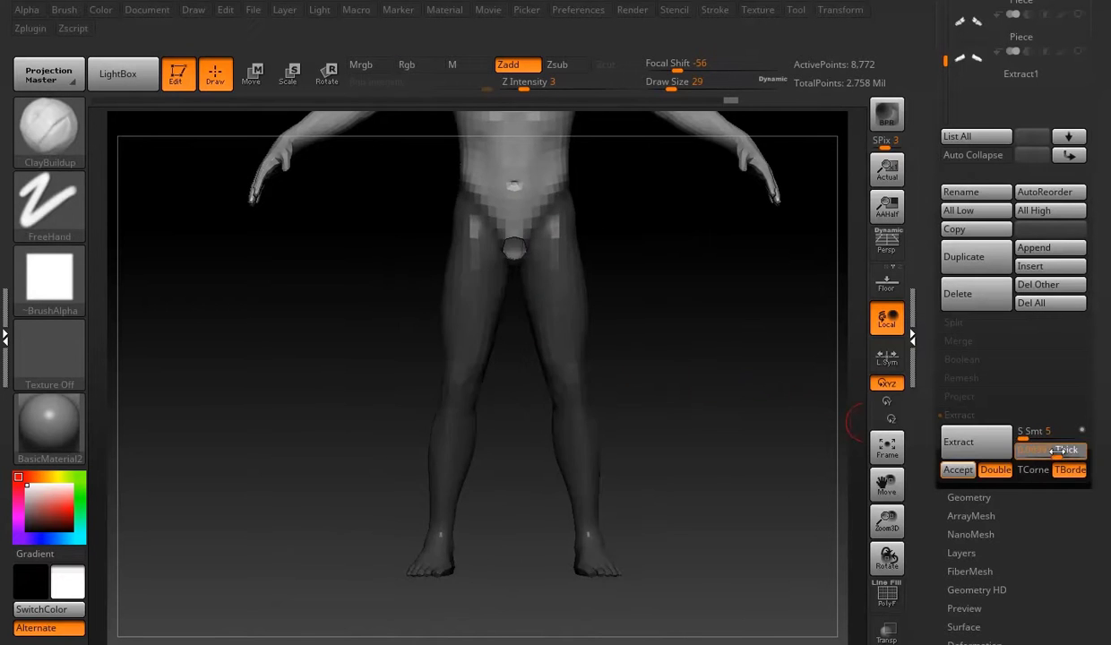
Step: Extract a thick shell from the masked legs and accept it as a new subtool
{"action": "left_click", "coordinate": [959, 442]}
{"action": "left_click", "coordinate": [957, 470]}
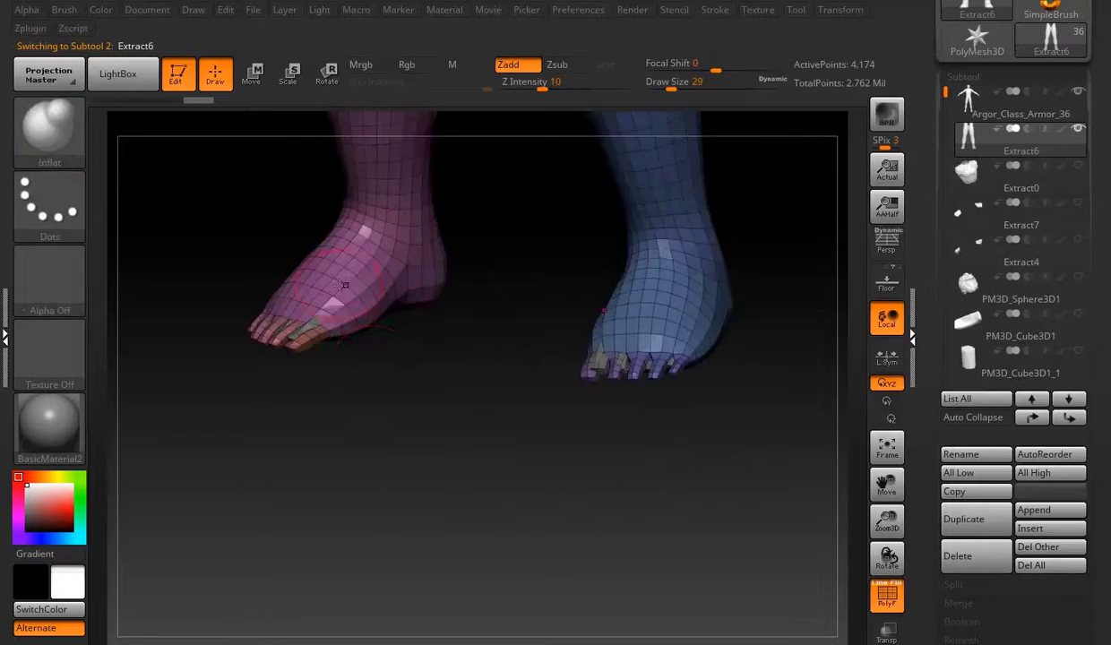
{"action": "key", "text": "space"}
{"action": "left_click_drag", "start_coordinate": [426, 432], "coordinate": [656, 342]}
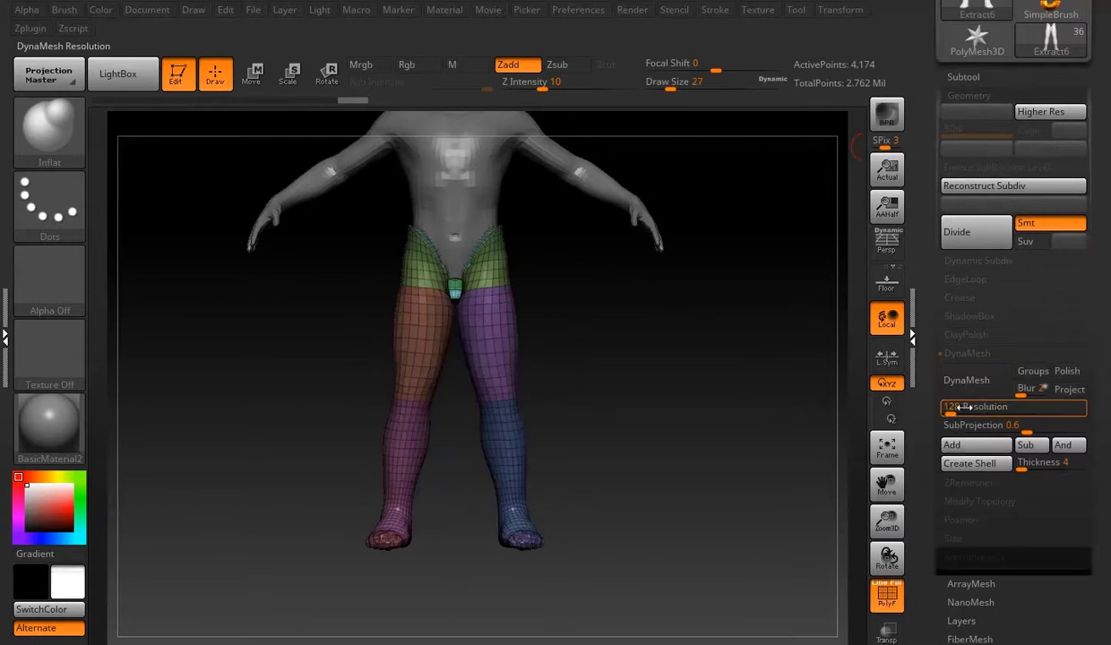
Step: DynaMesh the leg shell at resolution 904 and inspect the feet
{"action": "left_click_drag", "start_coordinate": [970, 406], "coordinate": [977, 406]}
{"action": "left_click", "coordinate": [966, 380]}
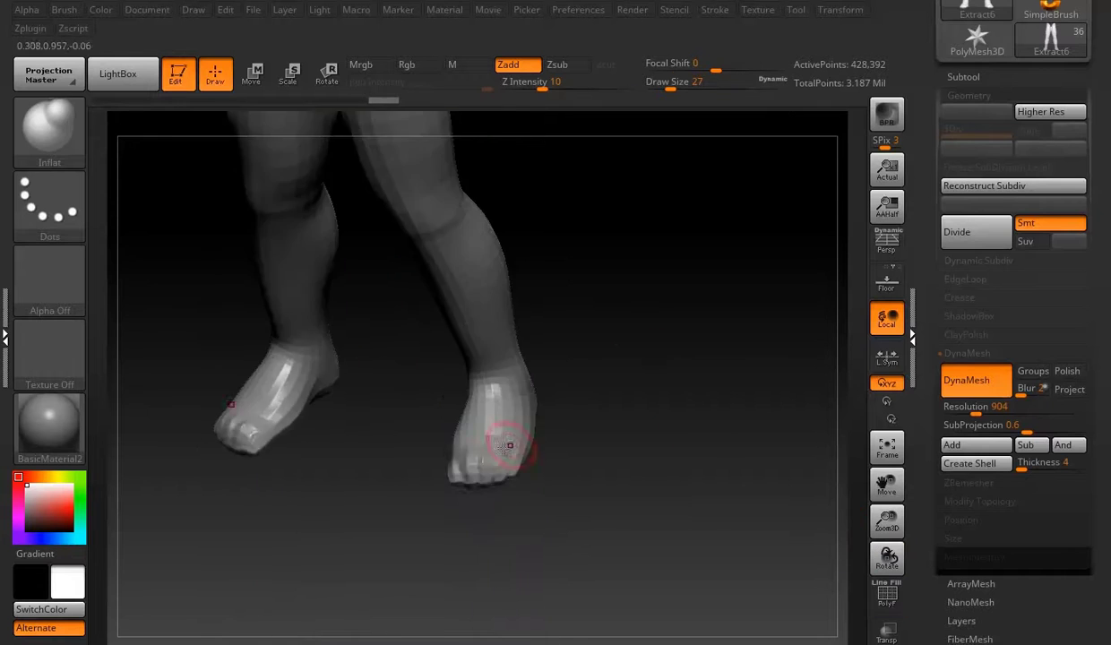
{"action": "left_click_drag", "start_coordinate": [640, 363], "coordinate": [472, 472]}
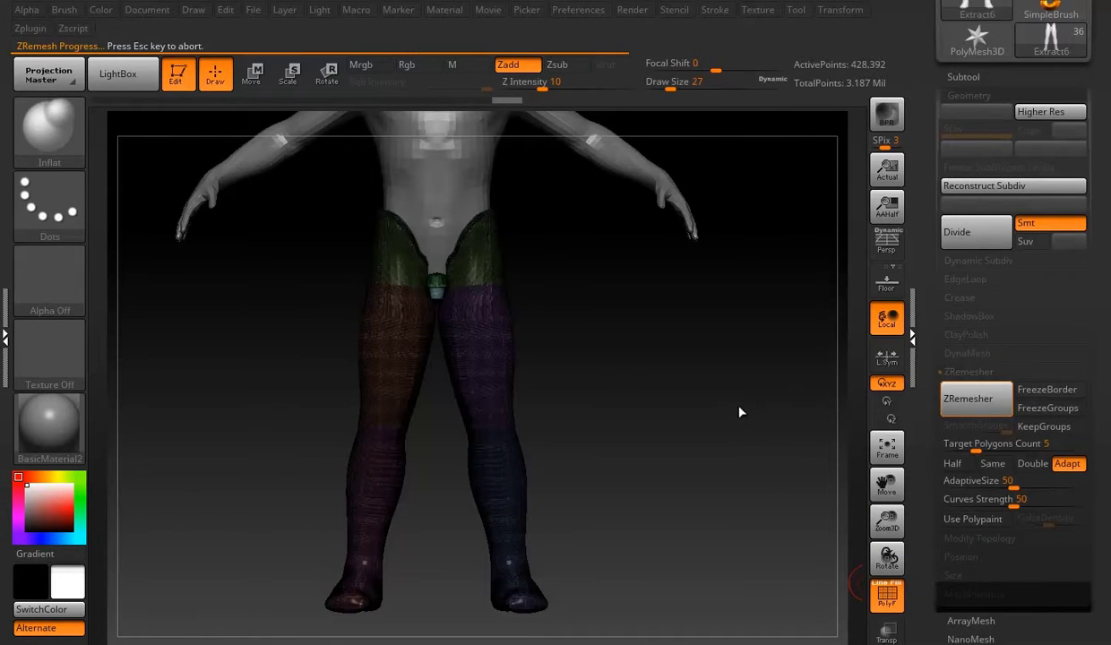
Step: Inspect the 12,843-point leg shell, return to the Extract6 subtool and select the leg mesh
{"action": "key", "text": "shift+f"}
{"action": "mouse_move", "coordinate": [607, 497]}
{"action": "left_mouse_down", "text": "alt"}
{"action": "mouse_move", "coordinate": [496, 590]}
{"action": "mouse_move", "coordinate": [610, 509]}
{"action": "left_mouse_up", "text": "alt"}
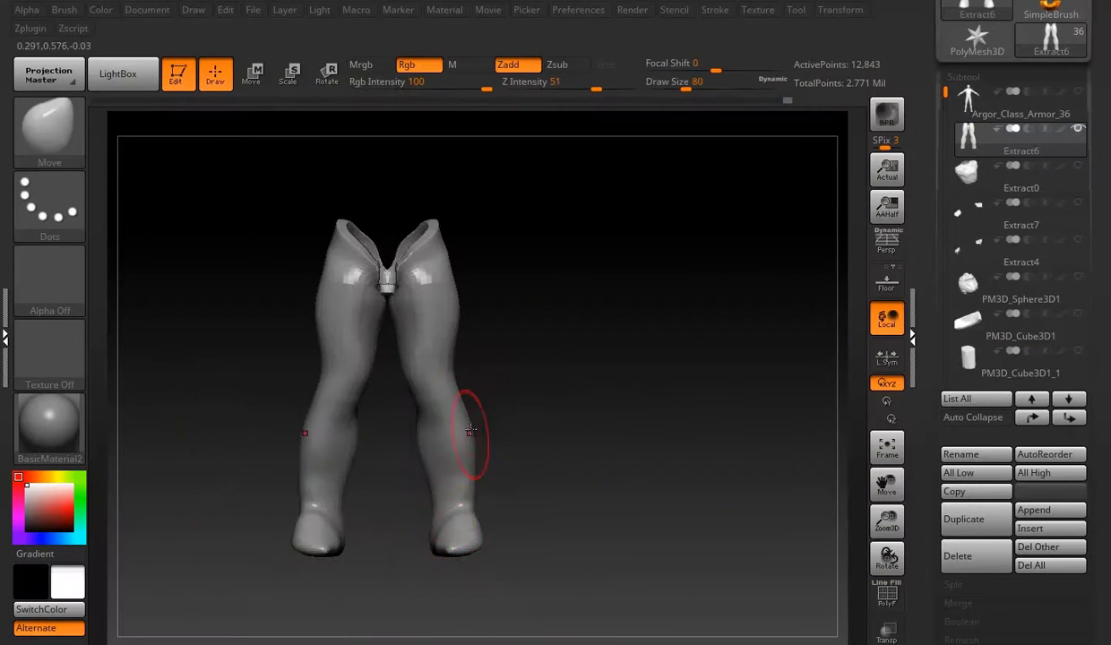
{"action": "mouse_move", "coordinate": [512, 437]}
{"action": "left_mouse_down"}
{"action": "mouse_move", "coordinate": [447, 509]}
{"action": "mouse_move", "coordinate": [583, 377]}
{"action": "left_mouse_up"}
{"action": "left_click", "coordinate": [584, 376], "text": "alt"}
{"action": "left_click", "coordinate": [1022, 139]}
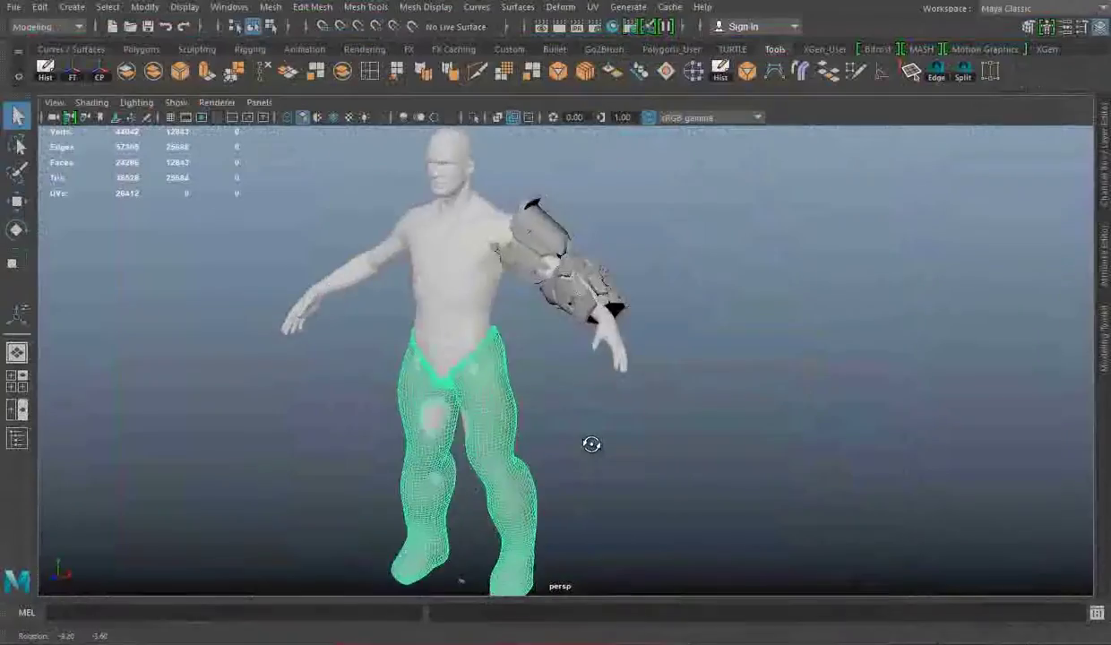
{"action": "mouse_move", "coordinate": [695, 422]}
{"action": "left_mouse_down", "text": "alt"}
{"action": "mouse_move", "coordinate": [773, 378]}
{"action": "mouse_move", "coordinate": [660, 392]}
{"action": "mouse_move", "coordinate": [429, 374]}
{"action": "mouse_move", "coordinate": [600, 310]}
{"action": "left_mouse_up", "text": "alt"}
{"action": "left_click", "coordinate": [600, 310]}
{"action": "scroll", "coordinate": [702, 368], "scroll_direction": "up", "scroll_amount": 2}
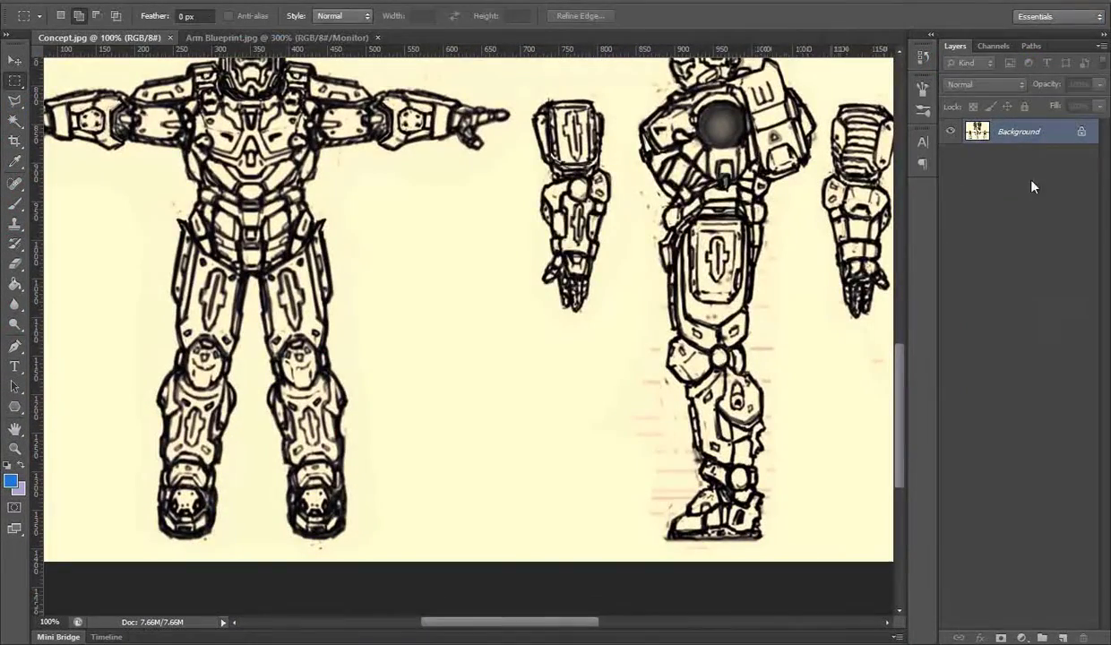
Step: Unlock the concept's background layer and marquee-select the three leg views
{"action": "double_click", "coordinate": [1019, 132], "text": "alt"}
{"action": "left_click_drag", "start_coordinate": [248, 199], "coordinate": [397, 546]}
{"action": "scroll", "coordinate": [576, 422], "scroll_direction": "right", "scroll_amount": 5}
{"action": "left_click_drag", "start_coordinate": [337, 206], "coordinate": [471, 510]}
{"action": "scroll", "coordinate": [401, 194], "scroll_direction": "right", "scroll_amount": 5}
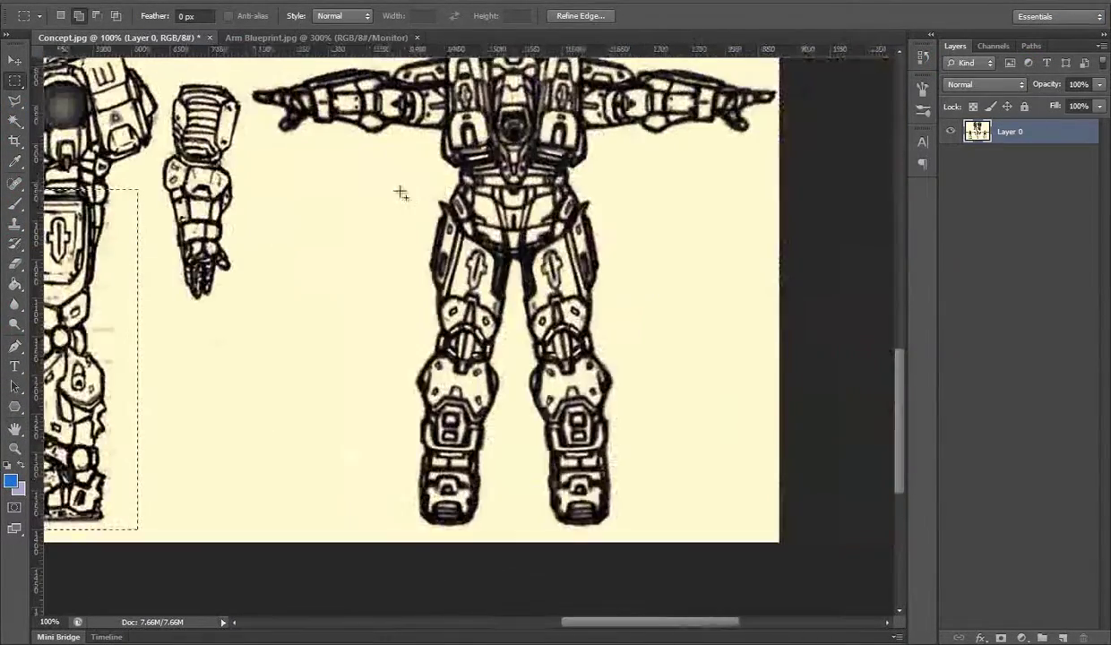
{"action": "scroll", "coordinate": [488, 480], "scroll_direction": "left", "scroll_amount": 4}
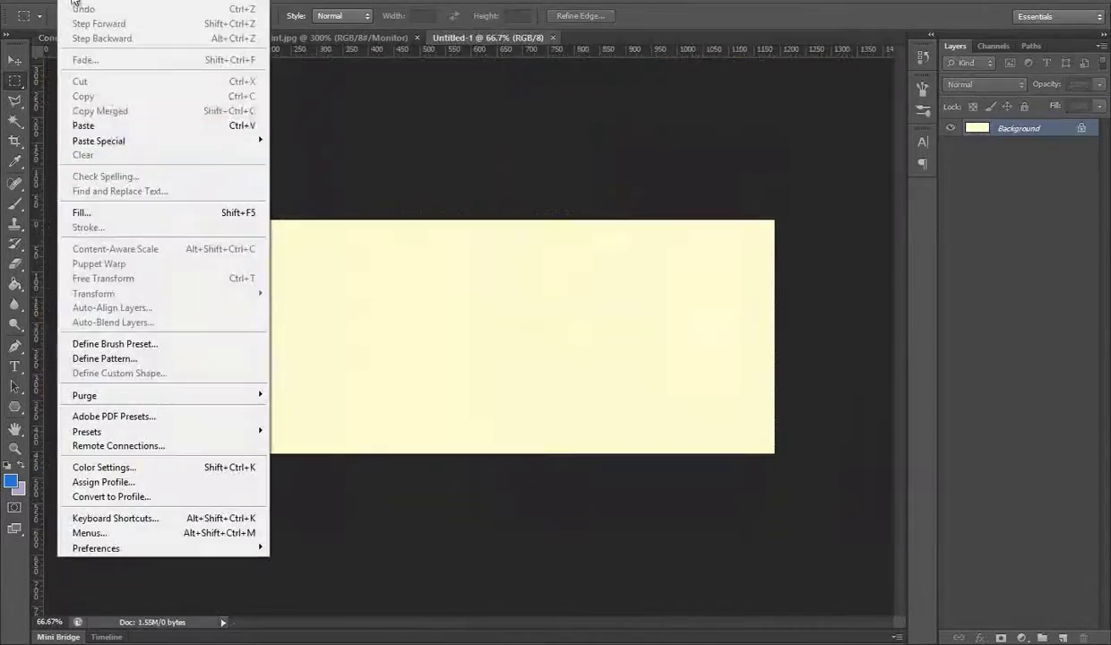
Step: Paste the leg views into a new document, arrange them and crop around the three legs
{"action": "left_click", "coordinate": [80, 121]}
{"action": "key", "text": "v"}
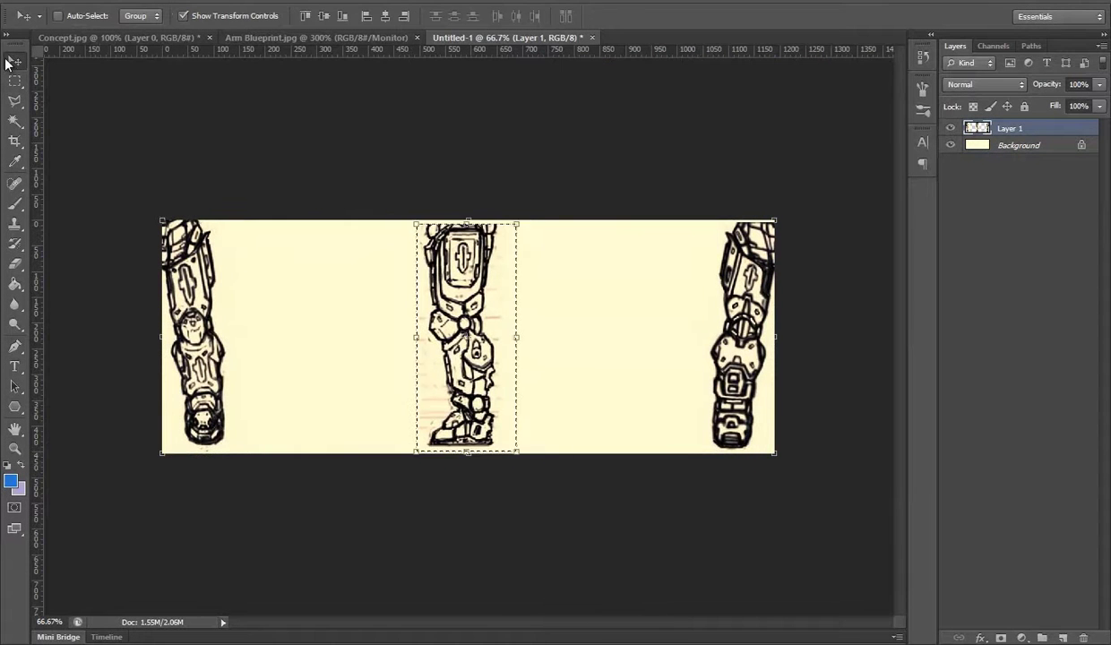
{"action": "key", "text": "shift+Left"}
{"action": "key", "text": "shift+Left"}
{"action": "key", "text": "shift+Left"}
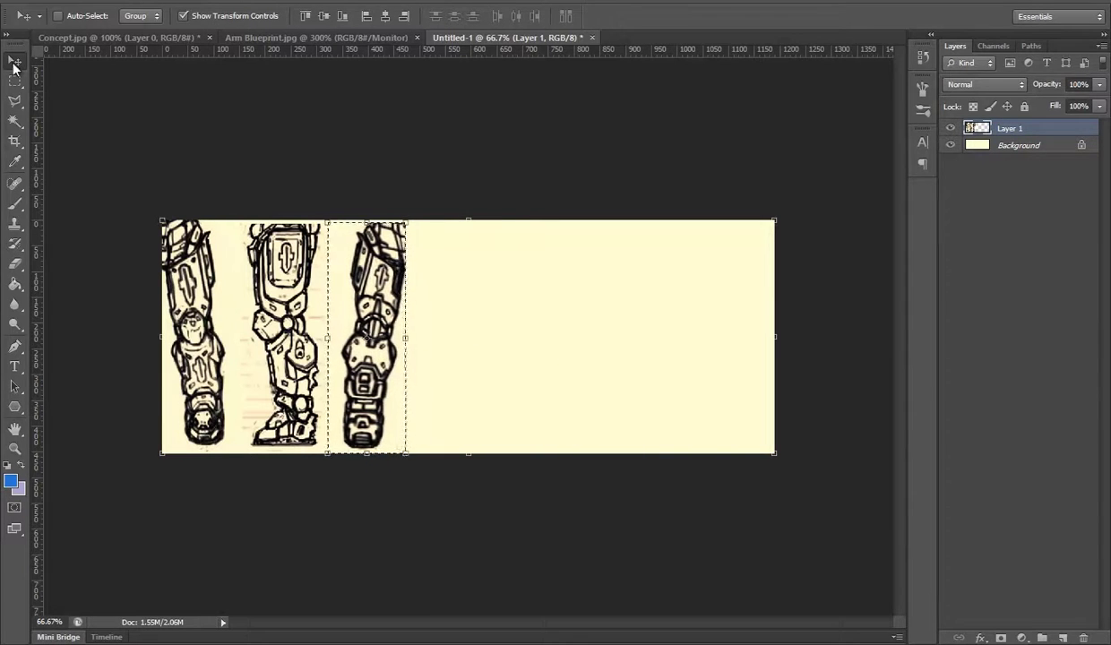
{"action": "key", "text": "c"}
{"action": "key", "text": "Return"}
Step: Fill a new top layer blue in Multiply mode and begin a JPEG Save As
{"action": "key", "text": "m"}
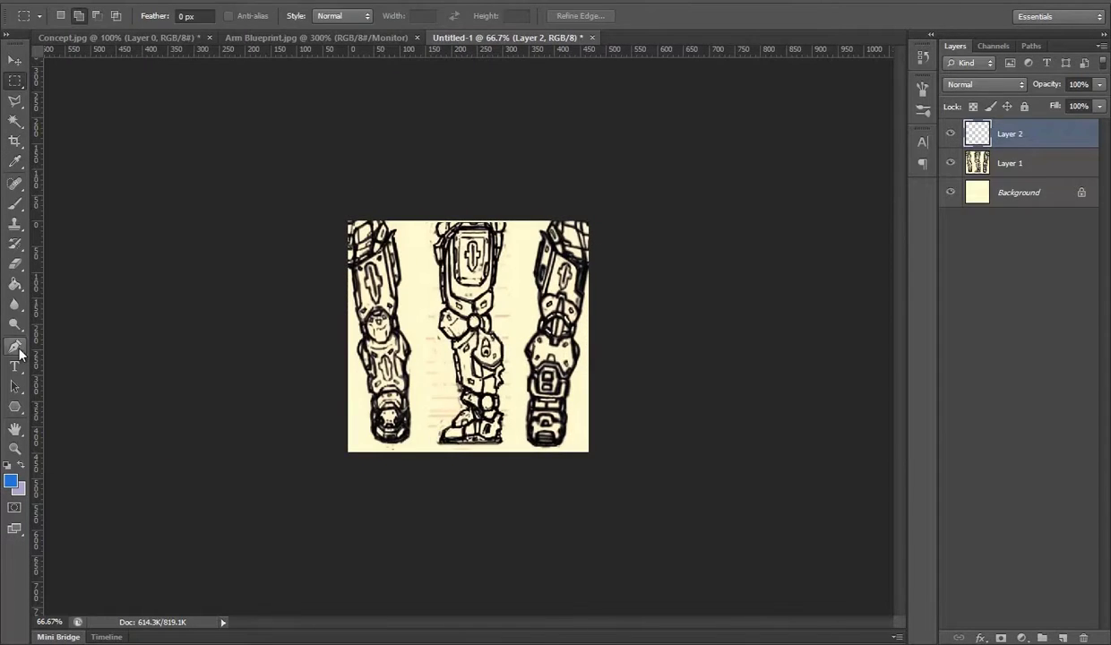
{"action": "key", "text": "g"}
{"action": "left_click", "coordinate": [467, 336]}
{"action": "left_click", "coordinate": [985, 85]}
{"action": "left_click", "coordinate": [914, 93]}
{"action": "key", "text": "shift+ctrl+s"}
Step: Save the sheet as Legs Blueprint, then crop to one leg view and save it as JPEG
{"action": "left_click", "coordinate": [541, 134]}
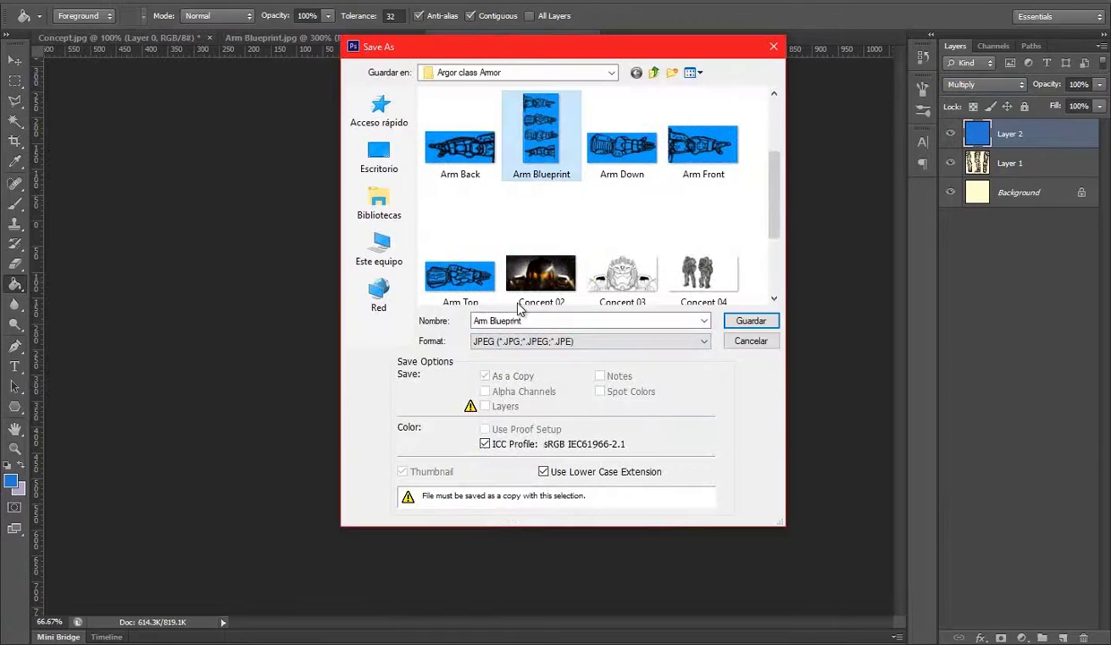
{"action": "key", "text": "Return"}
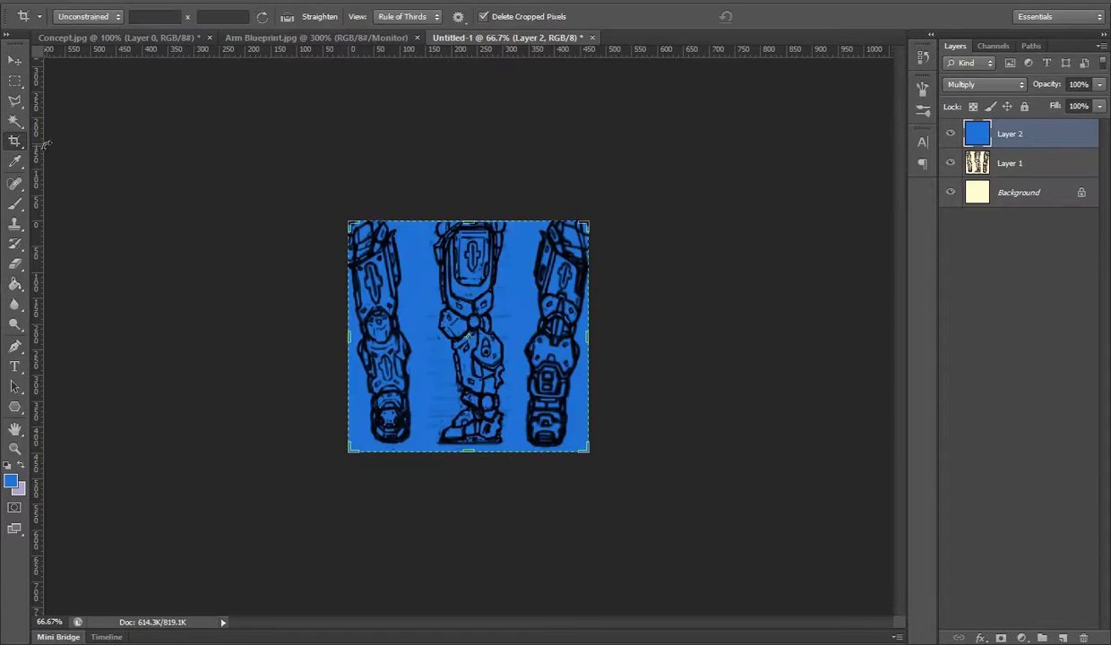
{"action": "left_click_drag", "start_coordinate": [588, 336], "coordinate": [546, 336]}
{"action": "key", "text": "Return"}
{"action": "key", "text": "shift+ctrl+s"}
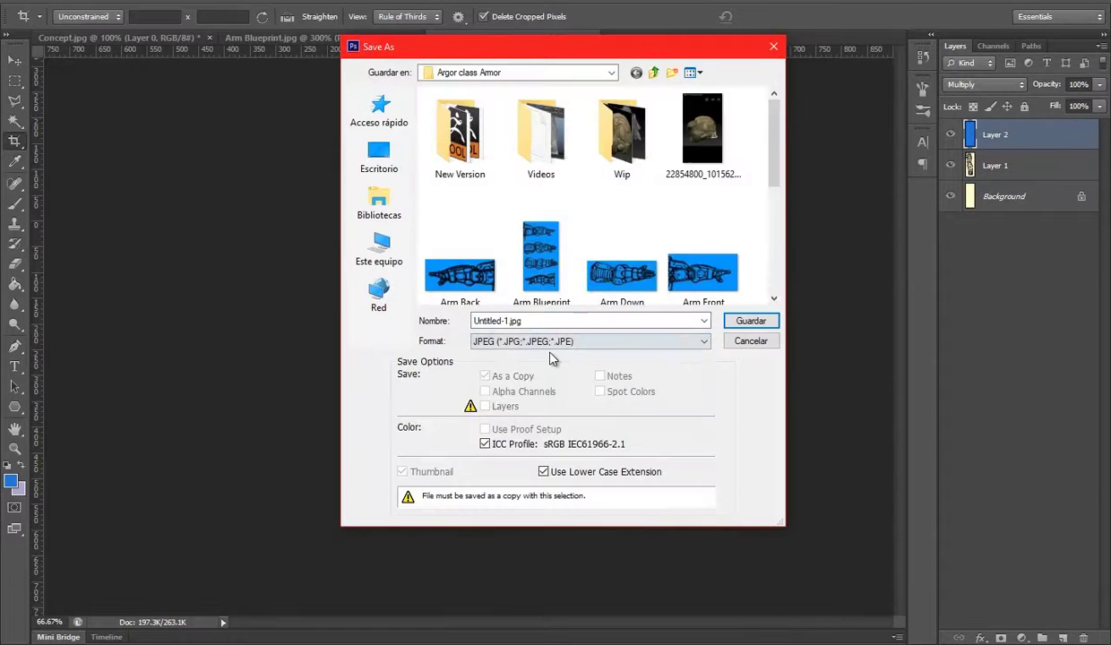
{"action": "left_click", "coordinate": [460, 274]}
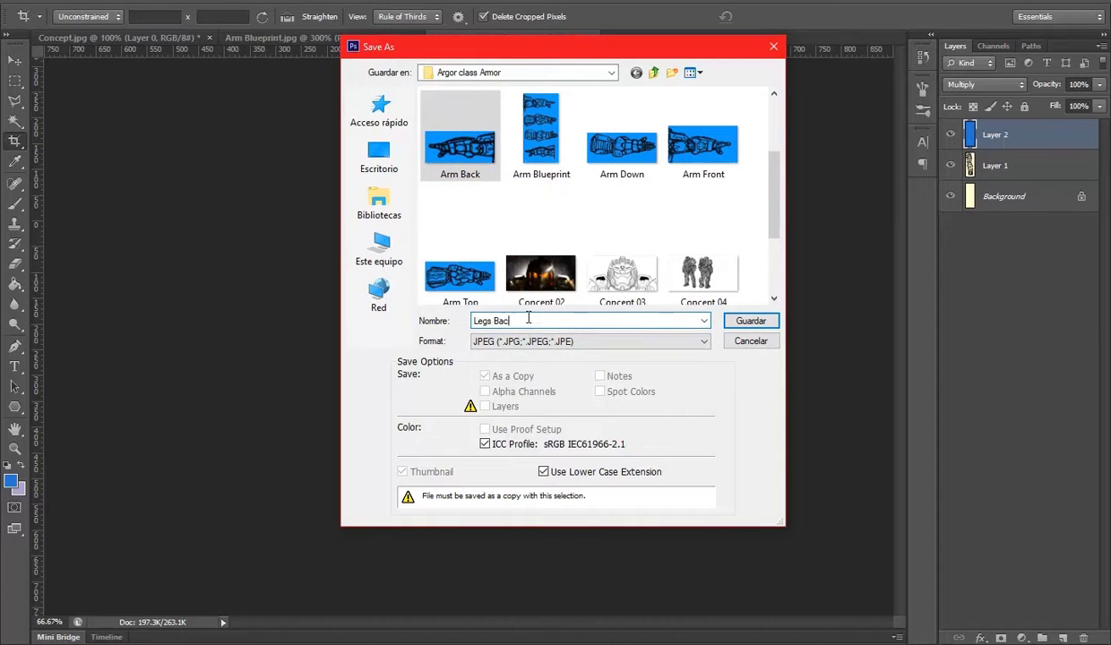
{"action": "left_click", "coordinate": [765, 342]}
Step: Crop to the next leg view and save it as its own JPEG
{"action": "left_click_drag", "start_coordinate": [588, 336], "coordinate": [512, 330]}
{"action": "left_click", "coordinate": [42, 5]}
{"action": "left_click", "coordinate": [64, 176]}
{"action": "left_click", "coordinate": [704, 341]}
{"action": "left_click", "coordinate": [538, 414]}
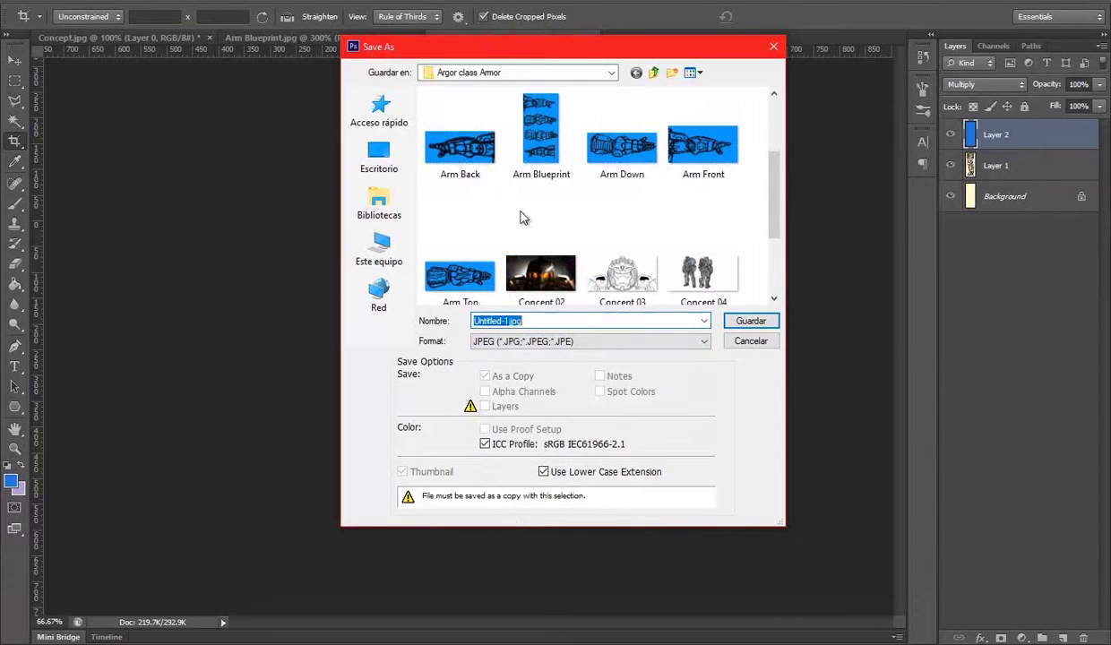
{"action": "scroll", "coordinate": [563, 204], "scroll_direction": "down", "scroll_amount": 1}
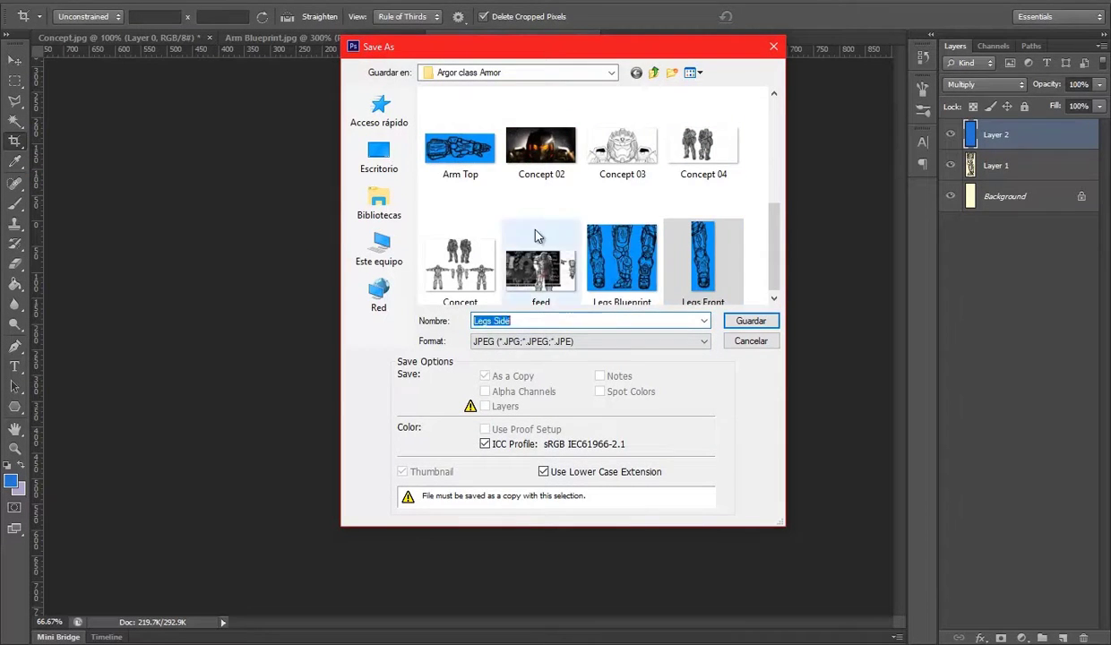
{"action": "key", "text": "Return"}
Step: Crop to the remaining view, save it as Legs Front JPEG, and close without saving
{"action": "left_click_drag", "start_coordinate": [272, 367], "coordinate": [424, 368]}
{"action": "left_click", "coordinate": [42, 4]}
{"action": "left_click", "coordinate": [63, 176]}
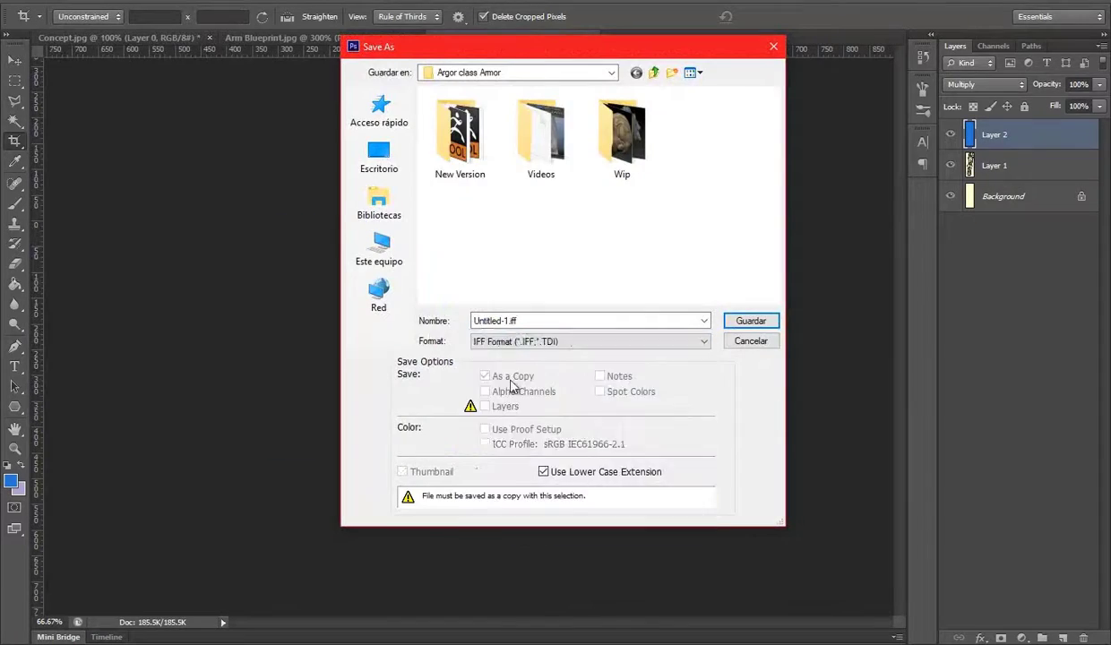
{"action": "key", "text": "Return"}
{"action": "key", "text": "Return"}
{"action": "key", "text": "ctrl+w"}
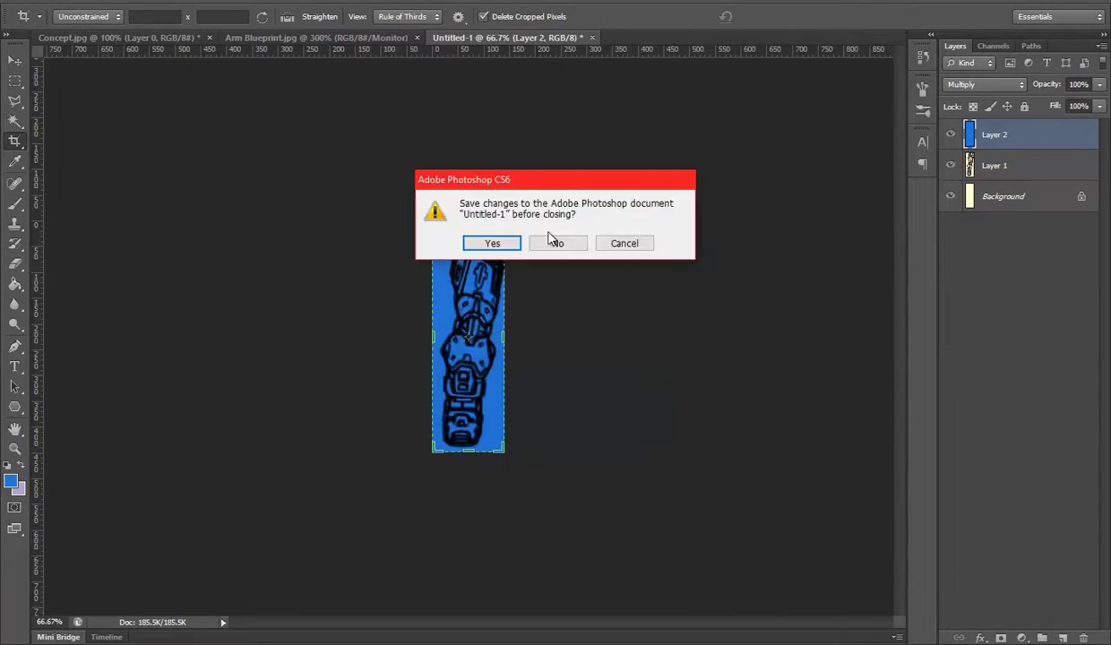
{"action": "left_click", "coordinate": [561, 241]}
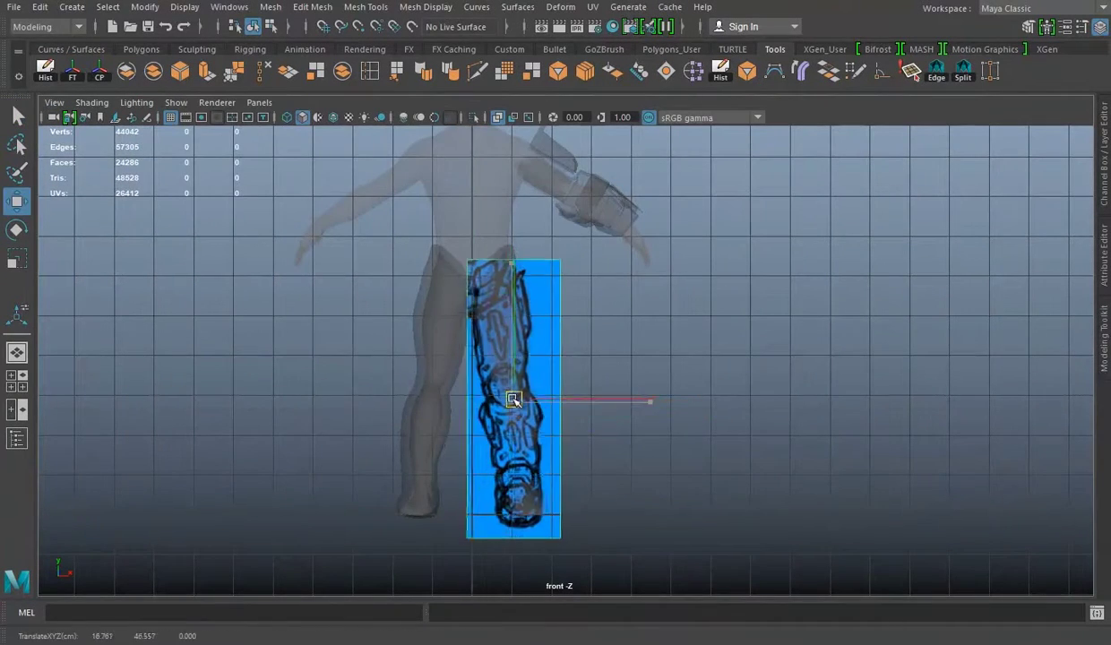
Step: Import the Legs Side image as a reference image plane in the side view
{"action": "key", "text": "space"}
{"action": "key", "text": "space"}
{"action": "key", "text": "space"}
{"action": "key", "text": "space"}
{"action": "left_click", "coordinate": [91, 102]}
{"action": "mouse_move", "coordinate": [85, 446]}
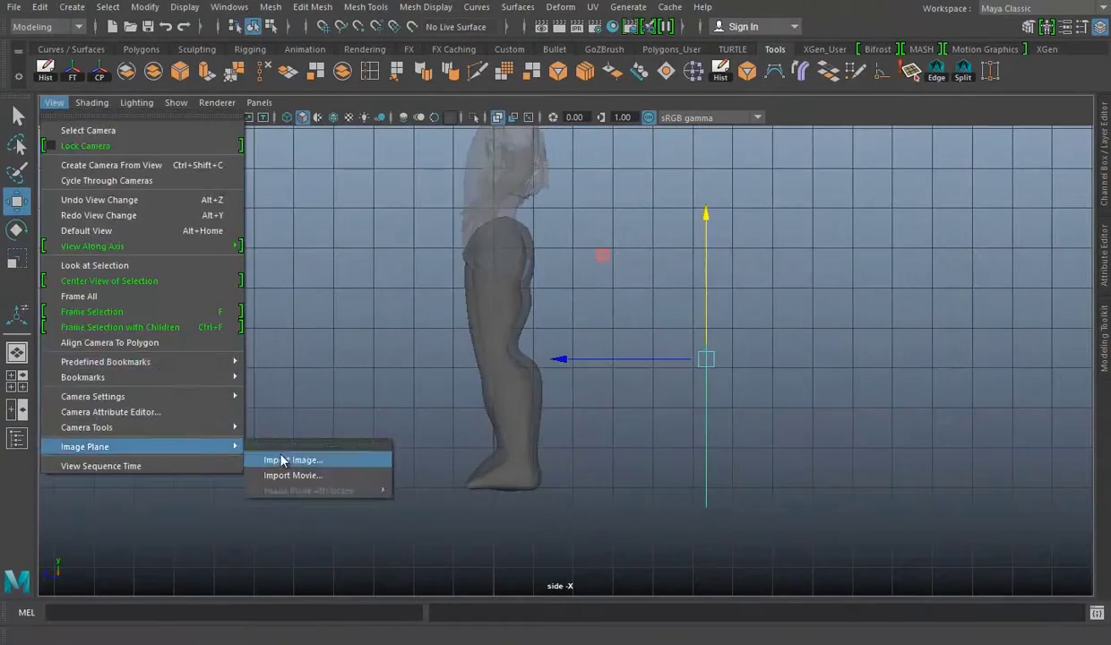
{"action": "left_click", "coordinate": [284, 461]}
{"action": "left_click", "coordinate": [289, 425]}
{"action": "left_click", "coordinate": [870, 526]}
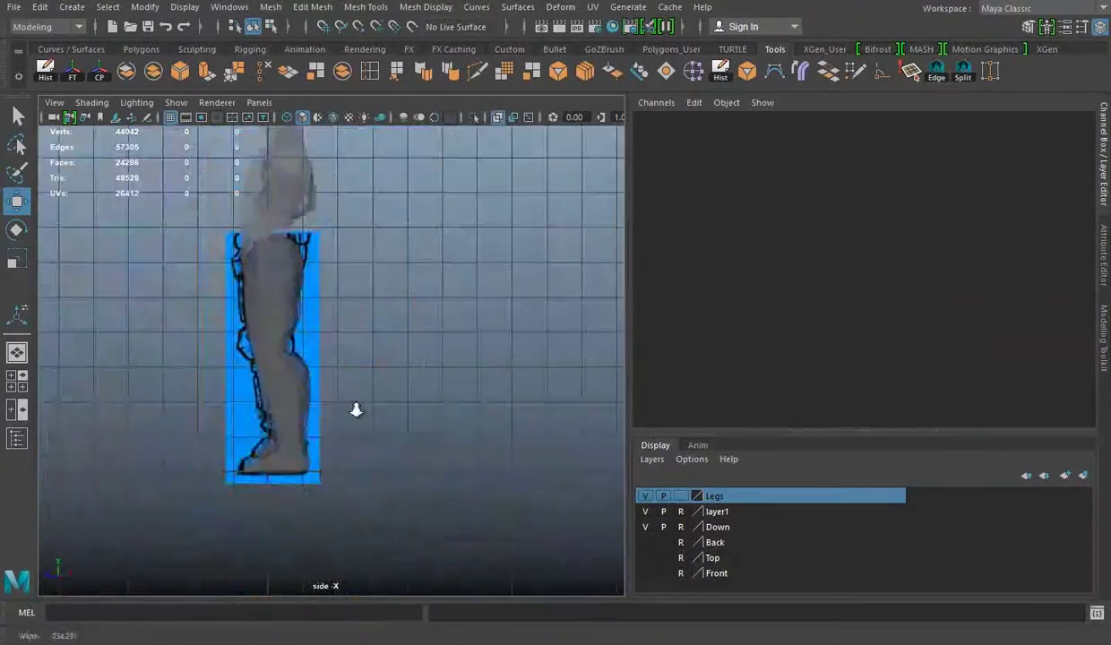
Step: Hide layer1 and frame both legs of the leg mesh in the front view
{"action": "left_click", "coordinate": [645, 512]}
{"action": "key", "text": "space"}
{"action": "key", "text": "space"}
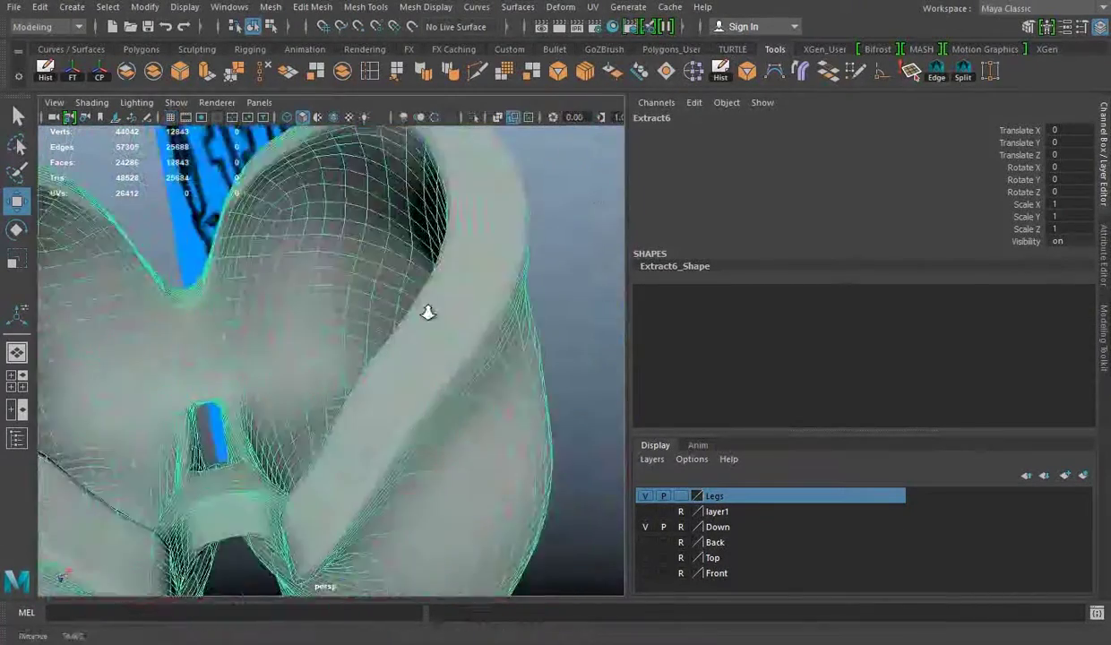
{"action": "left_click_drag", "start_coordinate": [509, 350], "coordinate": [268, 372], "text": "alt"}
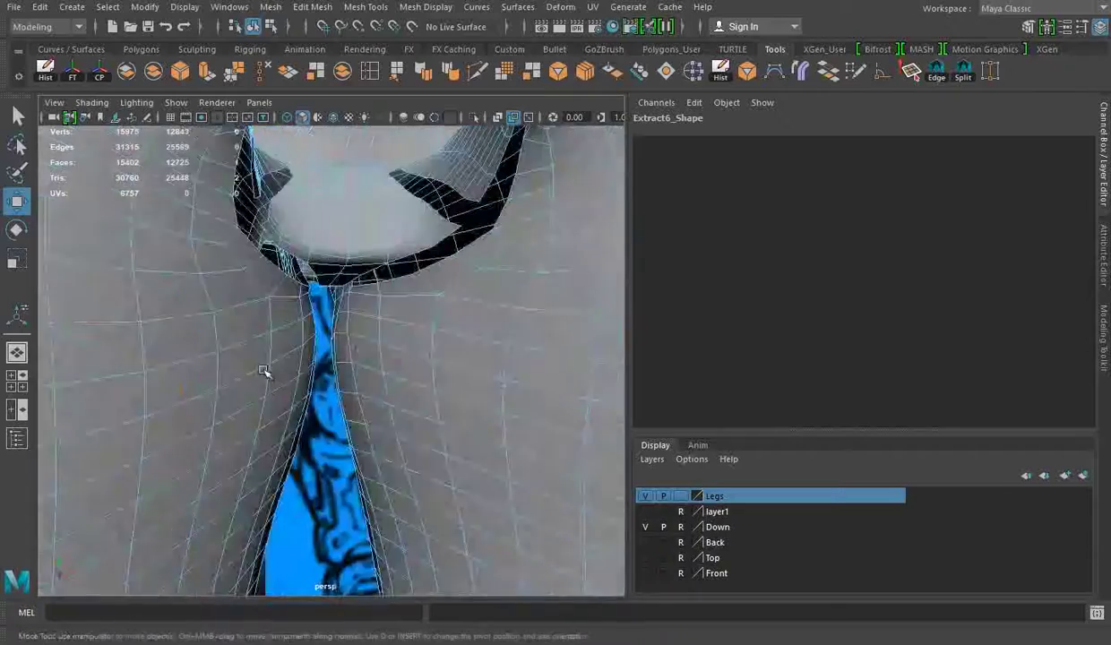
{"action": "left_click", "coordinate": [401, 229]}
{"action": "left_click_drag", "start_coordinate": [401, 229], "coordinate": [376, 281], "text": "alt"}
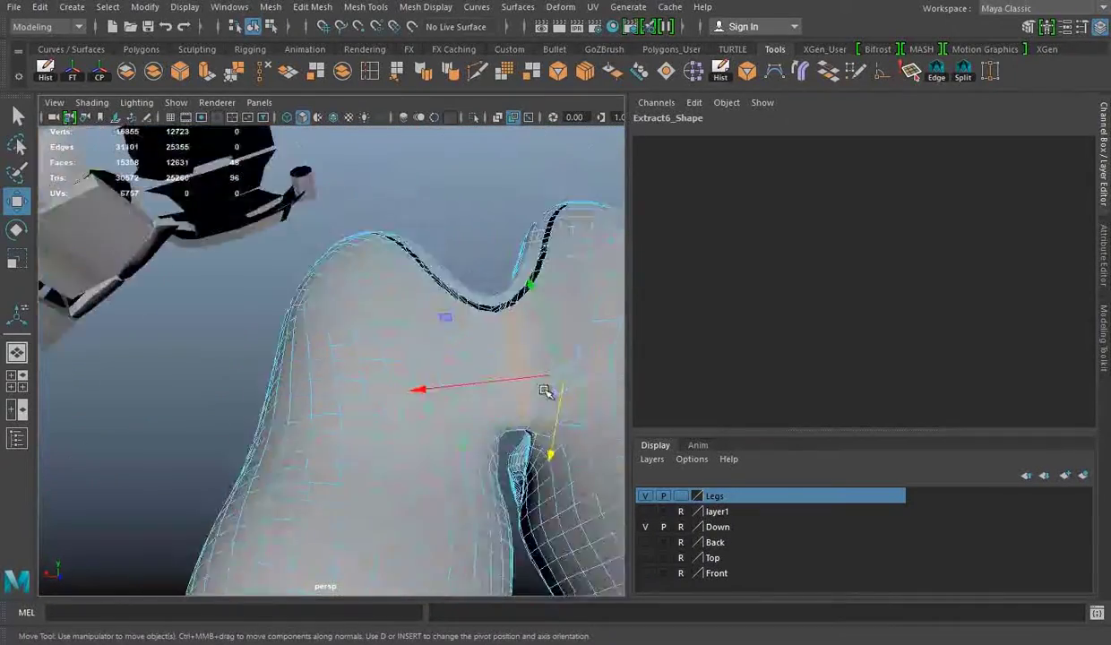
{"action": "key", "text": "space"}
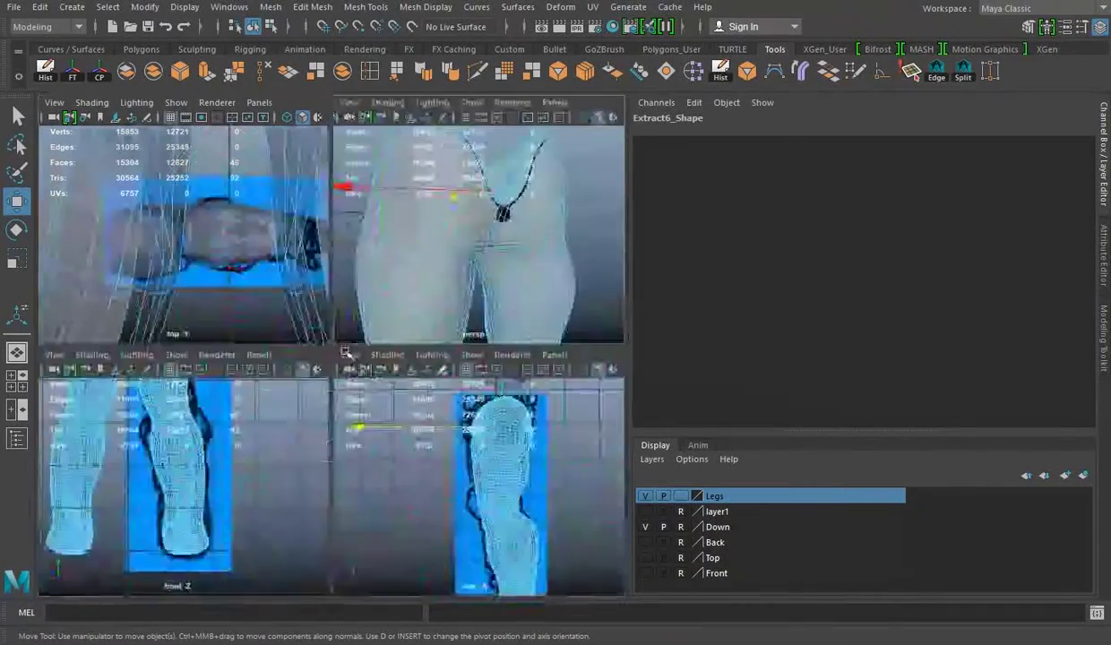
{"action": "key", "text": "space"}
{"action": "right_click_drag", "start_coordinate": [476, 323], "coordinate": [245, 334], "text": "alt"}
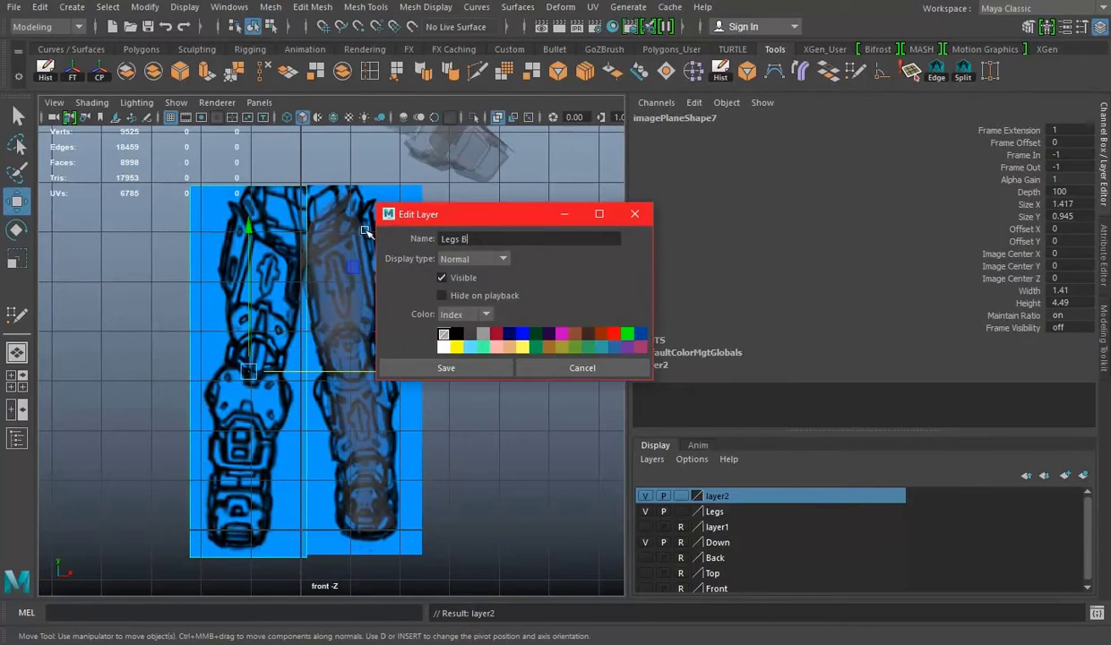
Step: Confirm the LegsBack layer name and draw new quads above the knee patch
{"action": "key", "text": "Return"}
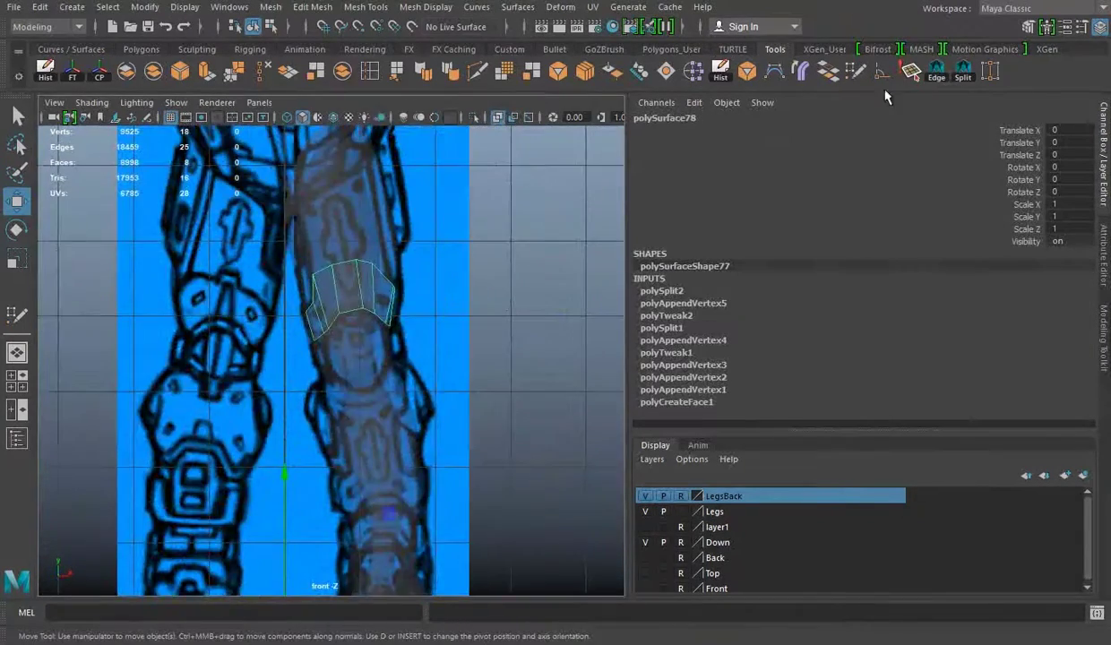
{"action": "left_click", "coordinate": [436, 265]}
{"action": "scroll", "coordinate": [492, 265], "scroll_direction": "up", "scroll_amount": 3}
{"action": "scroll", "coordinate": [462, 293], "scroll_direction": "up", "scroll_amount": 3}
{"action": "scroll", "coordinate": [529, 313], "scroll_direction": "up", "scroll_amount": 3}
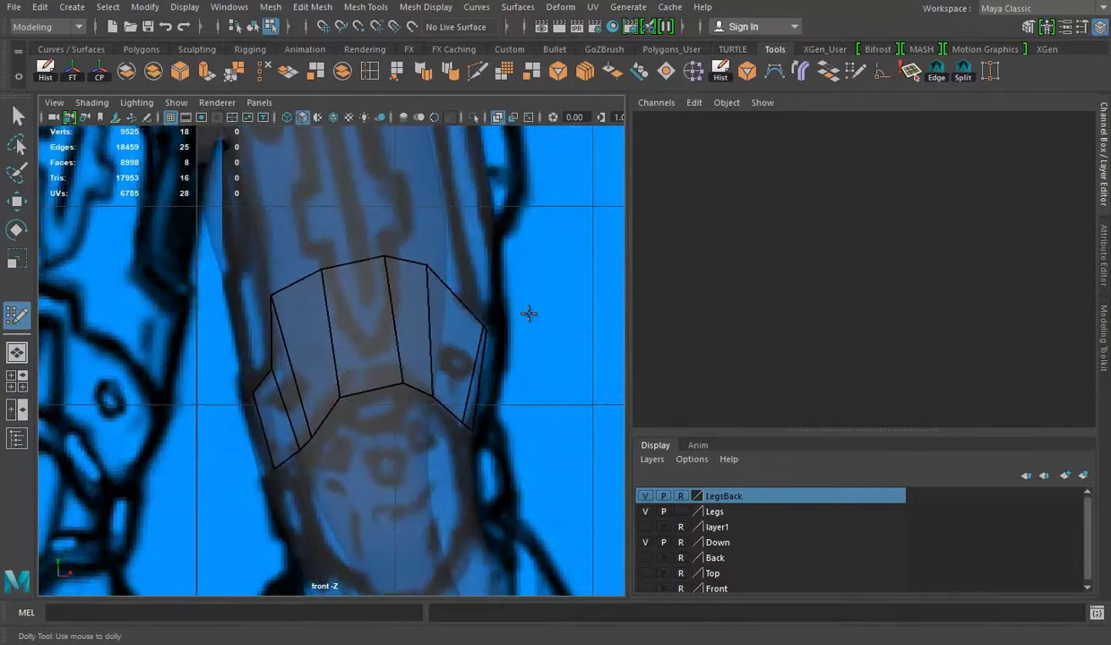
{"action": "left_click", "coordinate": [451, 260], "text": "shift"}
{"action": "middle_click_drag", "start_coordinate": [312, 235], "coordinate": [339, 281], "text": "alt"}
{"action": "left_click", "coordinate": [315, 226]}
{"action": "middle_click_drag", "start_coordinate": [372, 211], "coordinate": [399, 266], "text": "alt"}
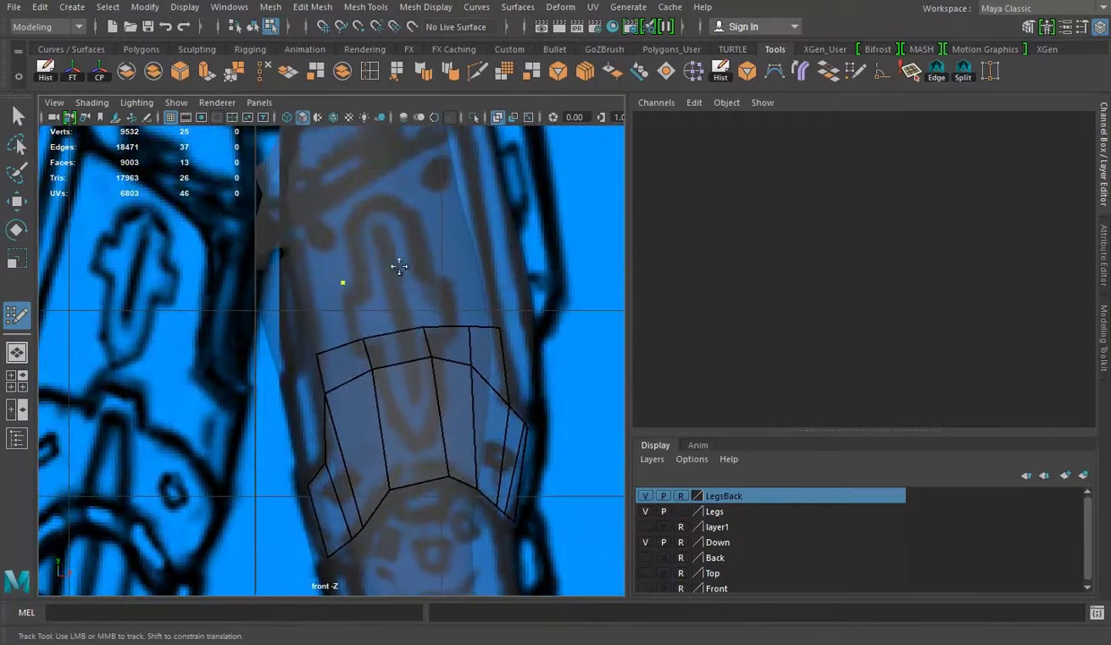
{"action": "left_click", "coordinate": [330, 305], "text": "shift"}
{"action": "middle_click_drag", "start_coordinate": [330, 305], "coordinate": [342, 363], "text": "alt"}
Step: Reframe the leg patch and display the leg mesh in wireframe
{"action": "left_click_drag", "start_coordinate": [499, 306], "coordinate": [462, 206]}
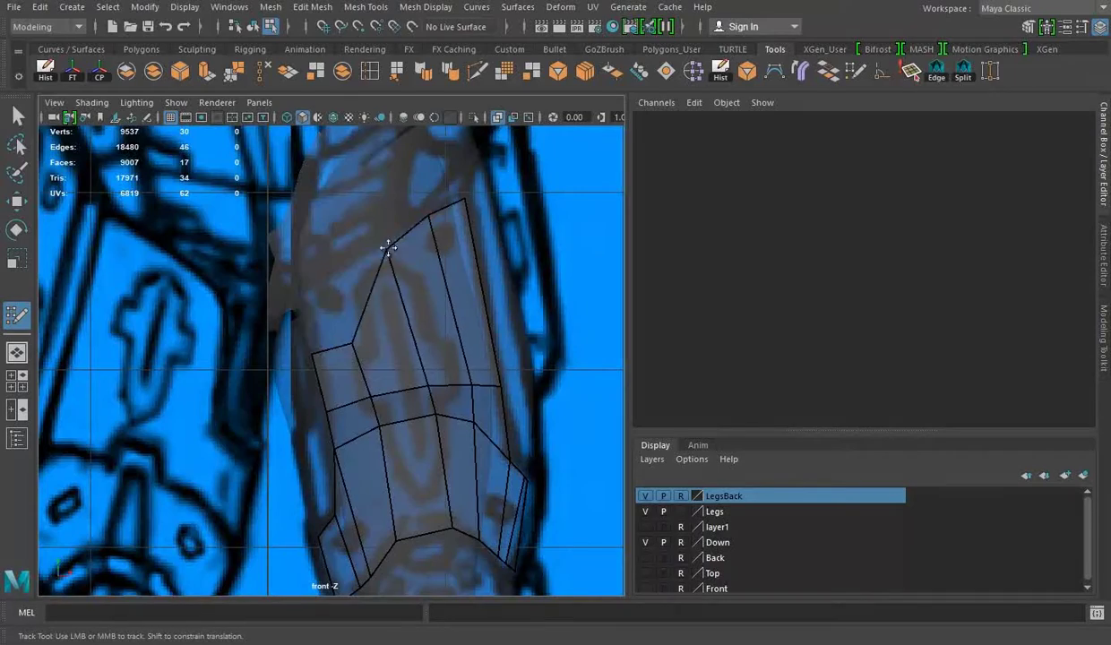
{"action": "scroll", "coordinate": [412, 287], "scroll_direction": "down", "scroll_amount": 5}
{"action": "middle_click_drag", "start_coordinate": [527, 288], "coordinate": [308, 338], "text": "alt"}
{"action": "scroll", "coordinate": [378, 360], "scroll_direction": "up", "scroll_amount": 6}
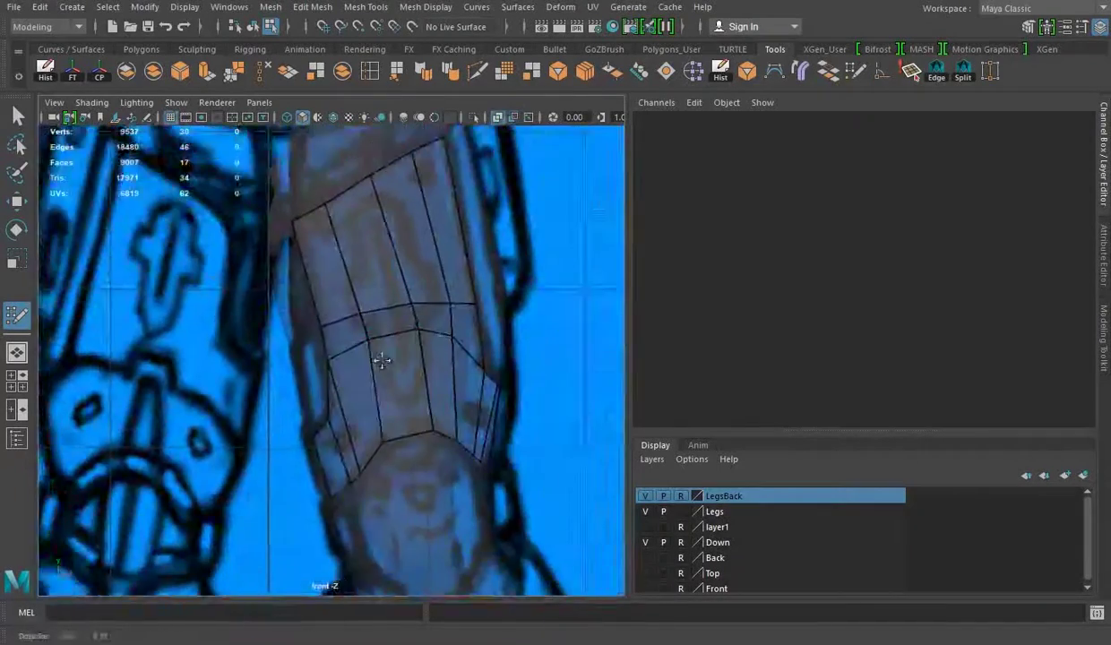
{"action": "scroll", "coordinate": [403, 410], "scroll_direction": "down", "scroll_amount": 1}
{"action": "scroll", "coordinate": [525, 457], "scroll_direction": "up", "scroll_amount": 1}
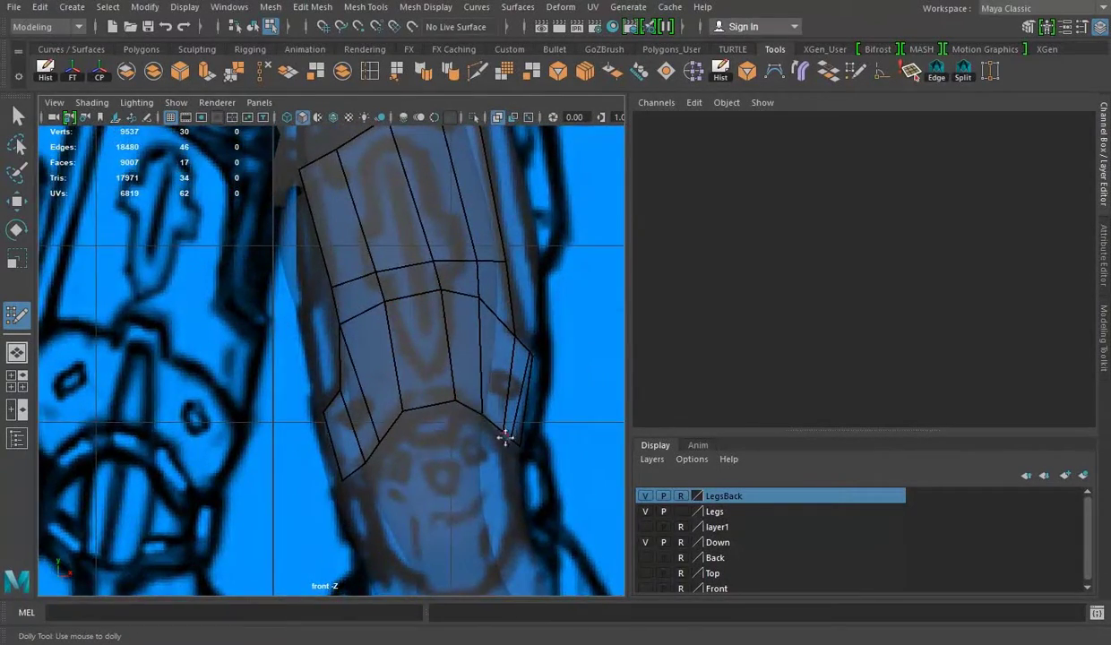
{"action": "scroll", "coordinate": [505, 437], "scroll_direction": "up", "scroll_amount": 2}
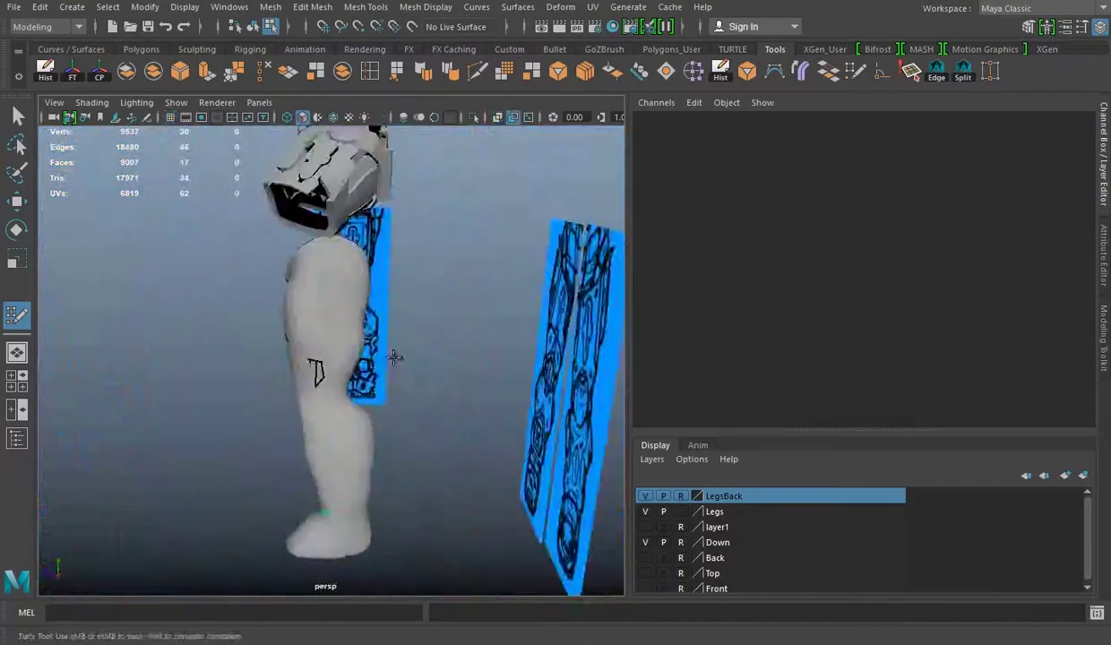
{"action": "mouse_move", "coordinate": [397, 355]}
{"action": "left_mouse_down", "text": "alt"}
{"action": "mouse_move", "coordinate": [345, 372]}
{"action": "mouse_move", "coordinate": [421, 352]}
{"action": "left_mouse_up", "text": "alt"}
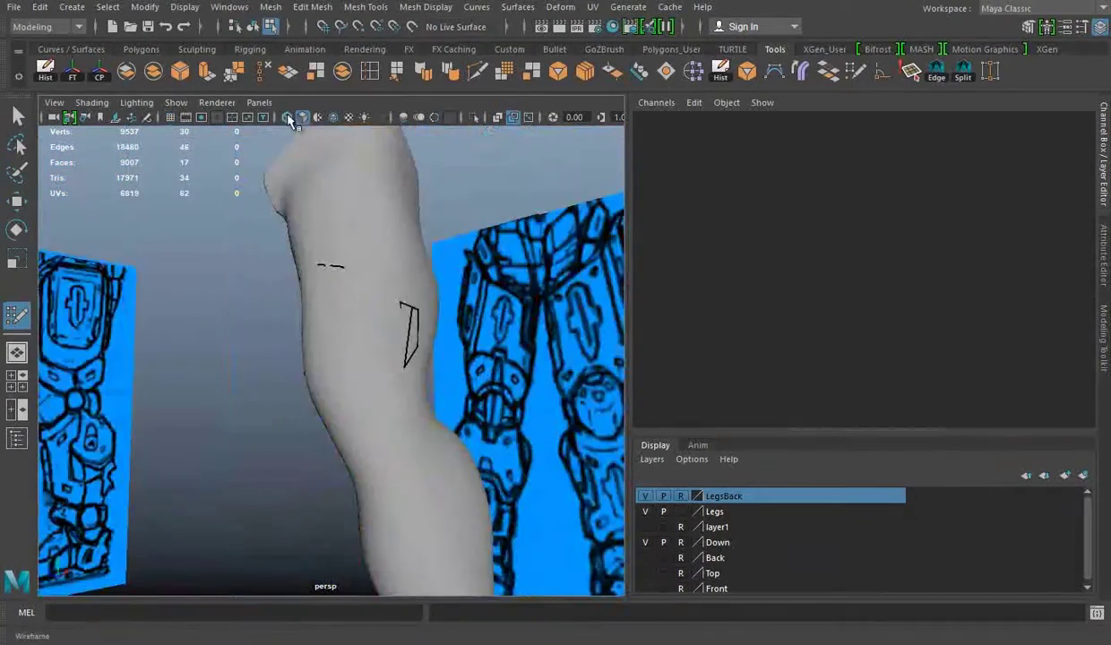
{"action": "key", "text": "4"}
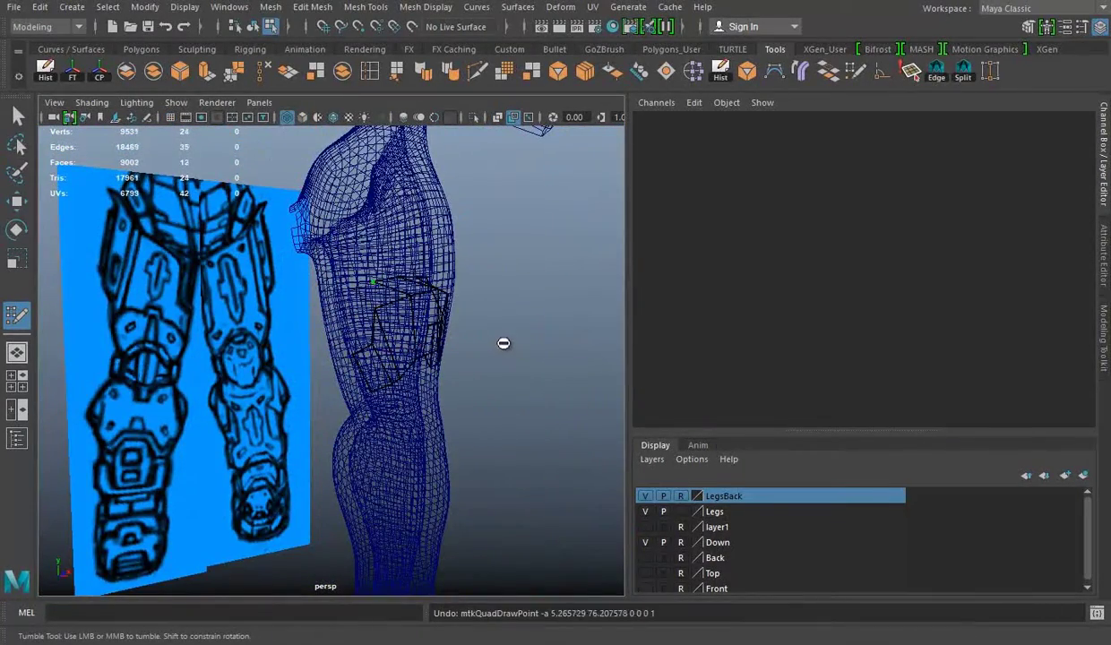
{"action": "left_click_drag", "start_coordinate": [504, 344], "coordinate": [421, 350], "text": "alt"}
Step: Make the leg mesh the live surface and add another quad to the front patch
{"action": "left_click", "coordinate": [394, 359]}
{"action": "left_click", "coordinate": [412, 26]}
{"action": "right_click_drag", "start_coordinate": [296, 341], "coordinate": [333, 302], "text": "alt"}
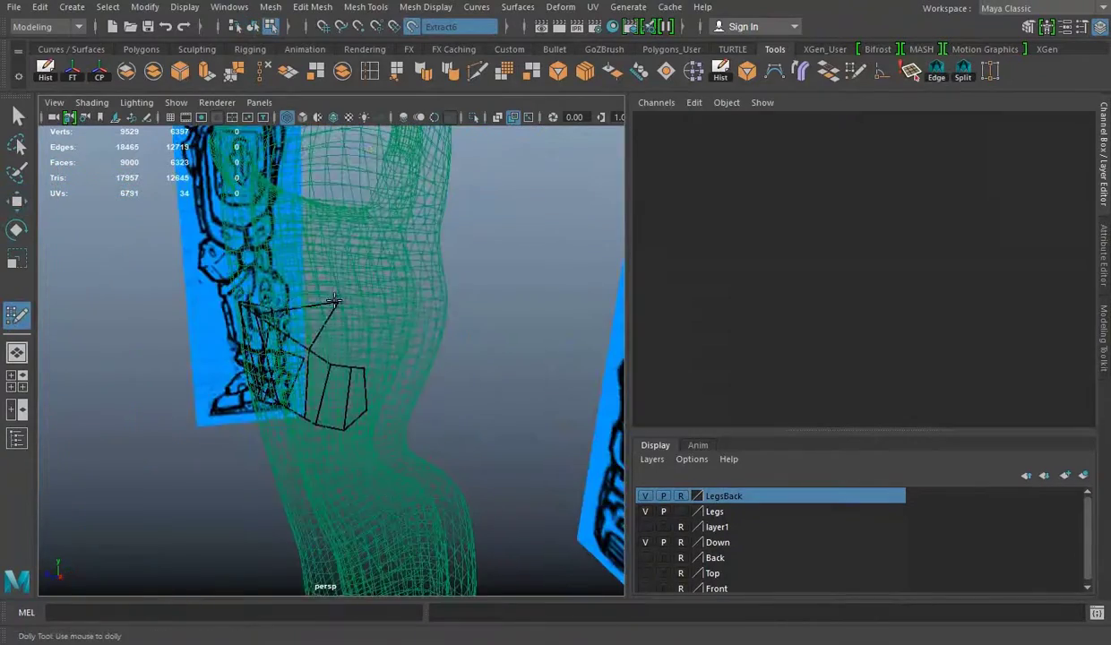
{"action": "left_click_drag", "start_coordinate": [333, 302], "coordinate": [461, 398], "text": "alt"}
{"action": "left_click", "coordinate": [428, 363]}
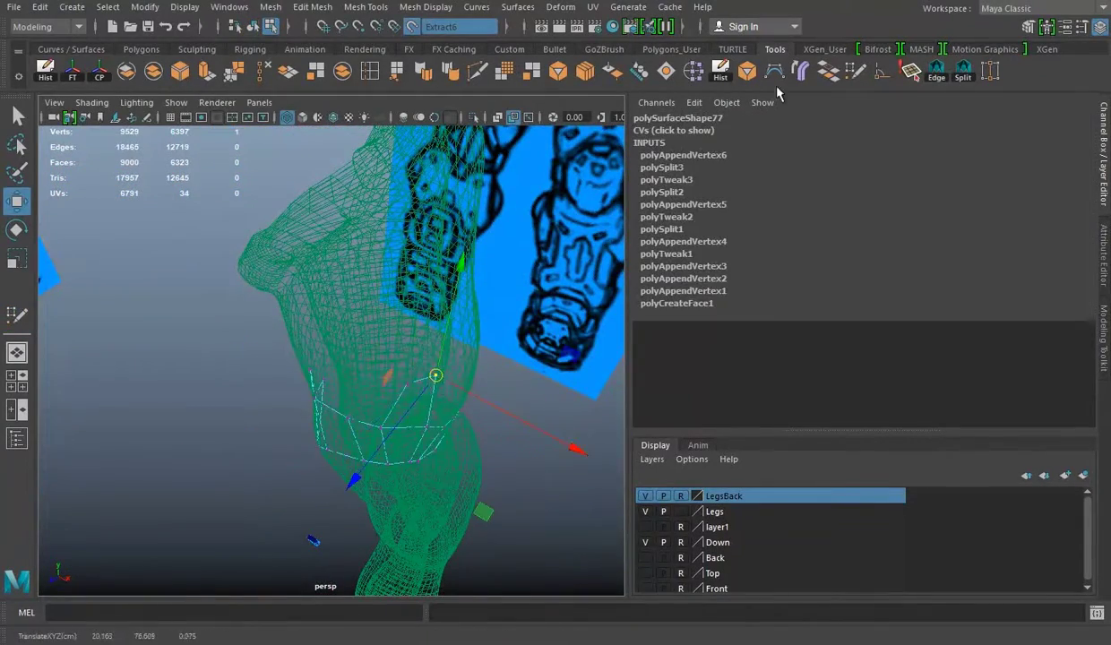
{"action": "key", "text": "space"}
{"action": "key", "text": "space"}
{"action": "middle_click_drag", "start_coordinate": [329, 259], "coordinate": [356, 394], "text": "alt"}
{"action": "left_click", "coordinate": [363, 331], "text": "shift"}
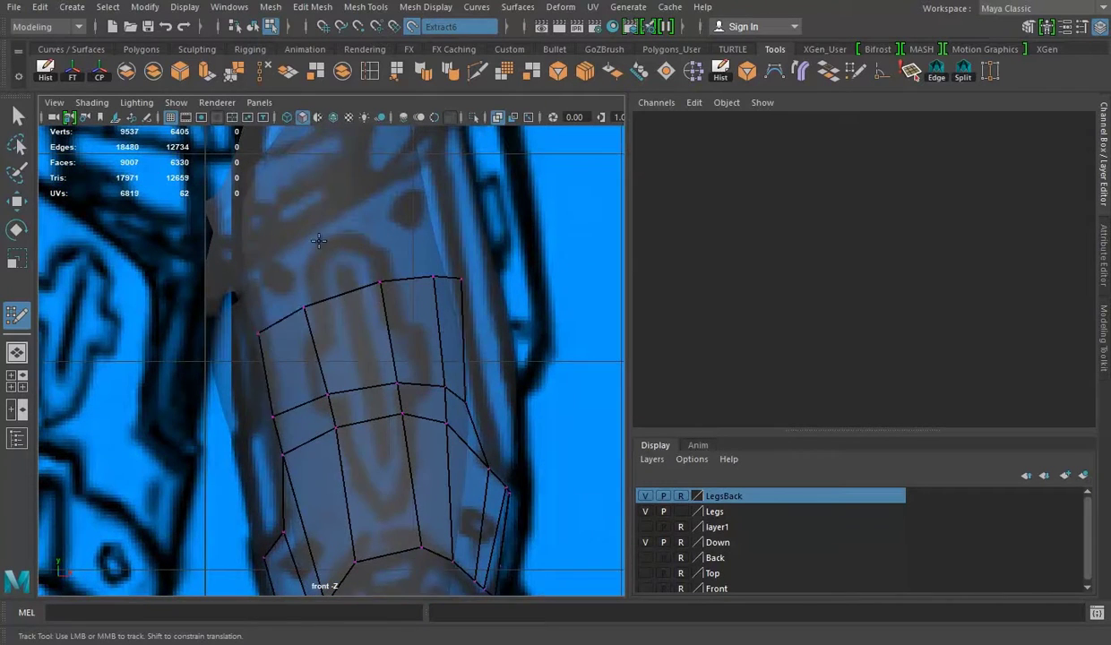
{"action": "middle_click_drag", "start_coordinate": [318, 240], "coordinate": [275, 388], "text": "alt"}
Step: Extrude and scale the patch's border edges to form a thickened plate rim
{"action": "mouse_move", "coordinate": [483, 461]}
{"action": "left_mouse_down", "text": "alt"}
{"action": "mouse_move", "coordinate": [260, 337]}
{"action": "mouse_move", "coordinate": [312, 502]}
{"action": "mouse_move", "coordinate": [385, 323]}
{"action": "mouse_move", "coordinate": [621, 462]}
{"action": "mouse_move", "coordinate": [336, 261]}
{"action": "left_mouse_up", "text": "alt"}
{"action": "key", "text": "w"}
{"action": "left_click", "coordinate": [336, 261]}
{"action": "left_click_drag", "start_coordinate": [421, 336], "coordinate": [550, 367], "text": "alt"}
{"action": "key", "text": "space"}
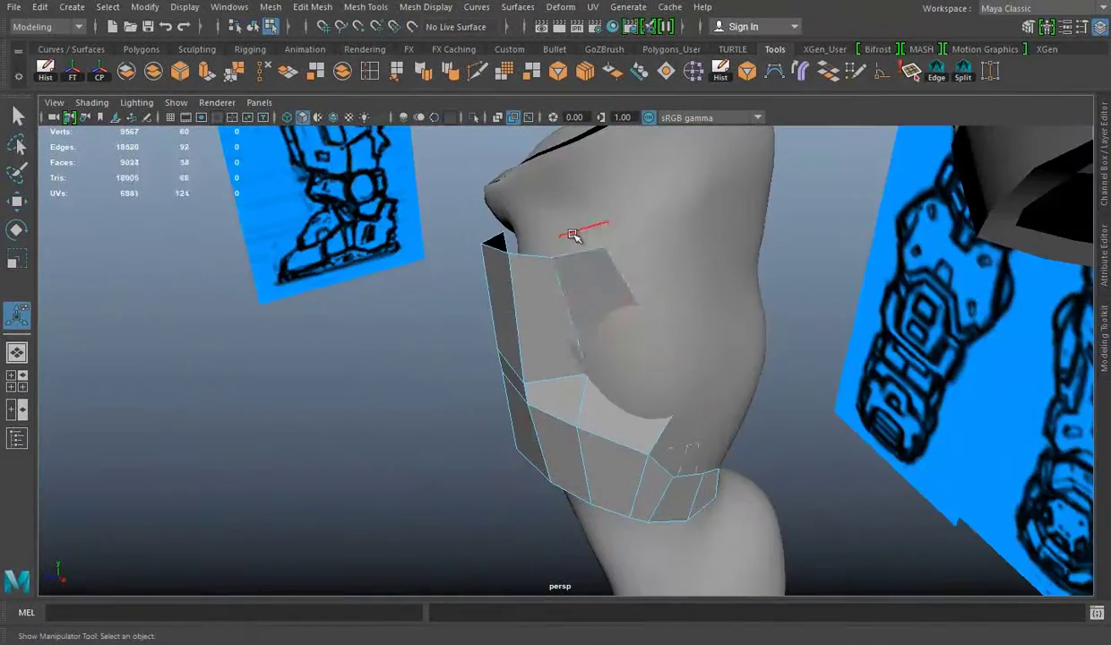
{"action": "right_click", "coordinate": [547, 215]}
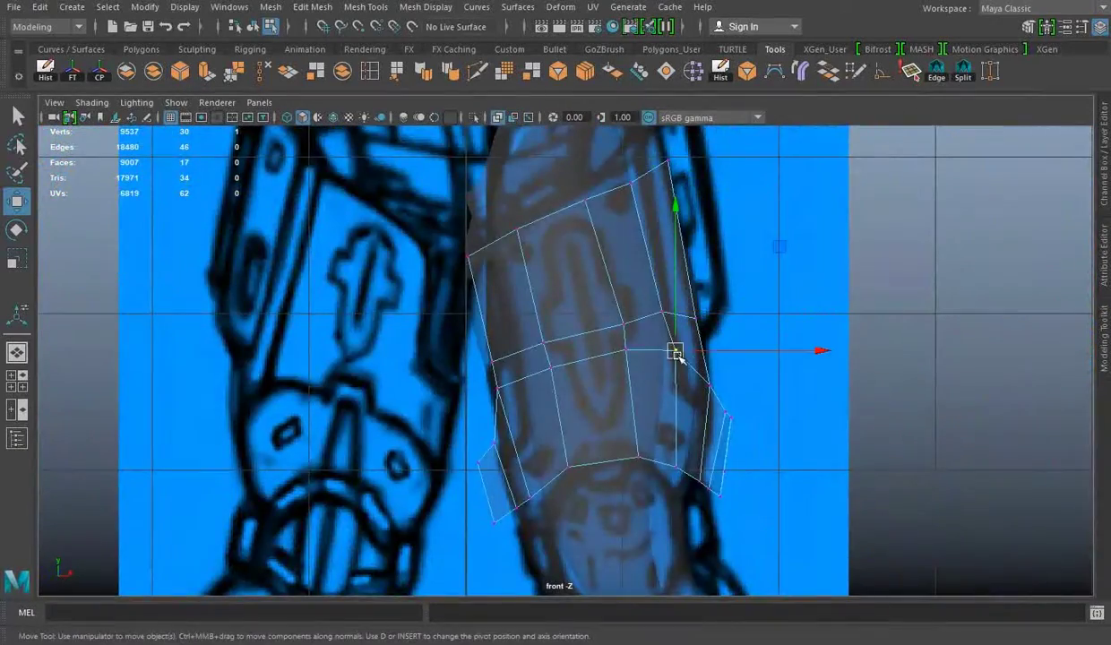
{"action": "left_click_drag", "start_coordinate": [674, 353], "coordinate": [584, 312], "text": "alt"}
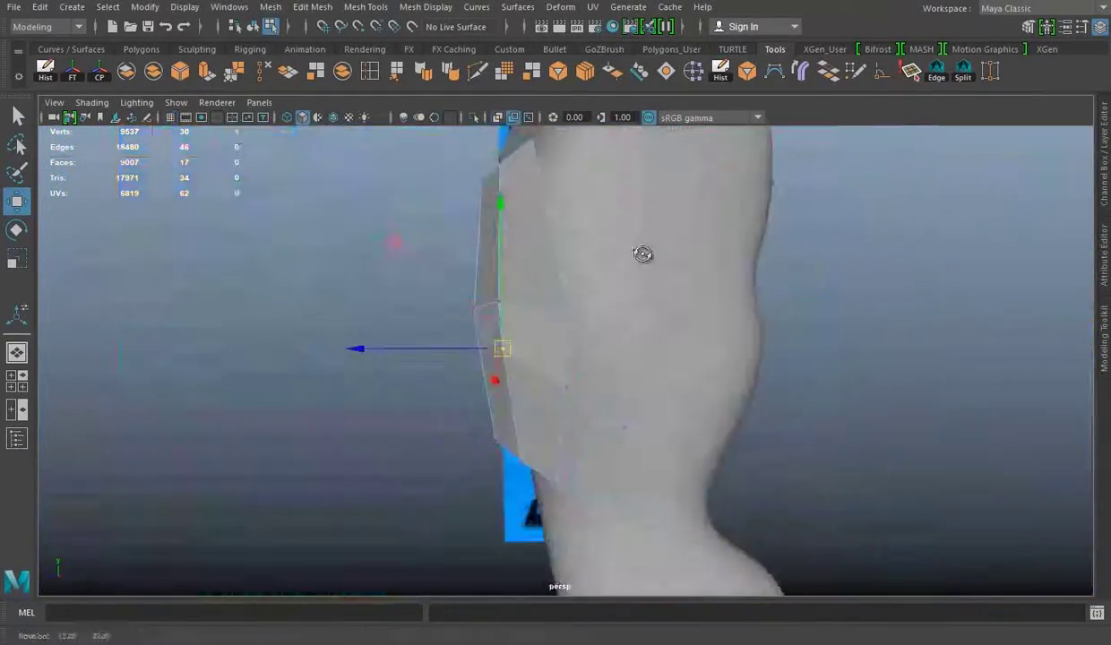
{"action": "key", "text": "space"}
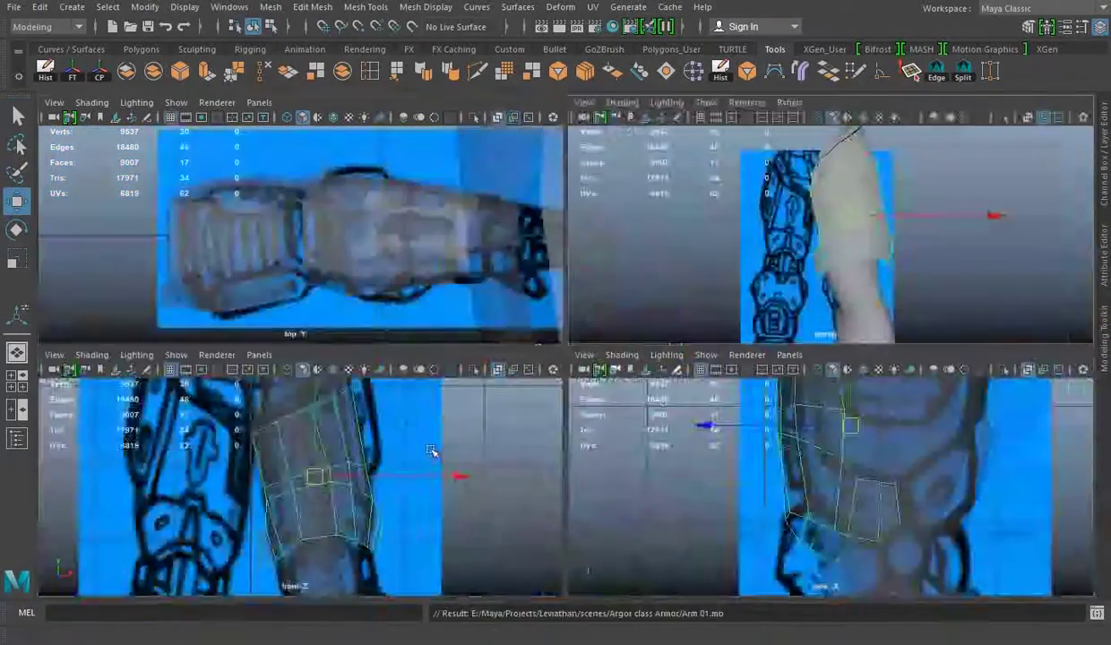
{"action": "key", "text": "space"}
{"action": "key", "text": "r"}
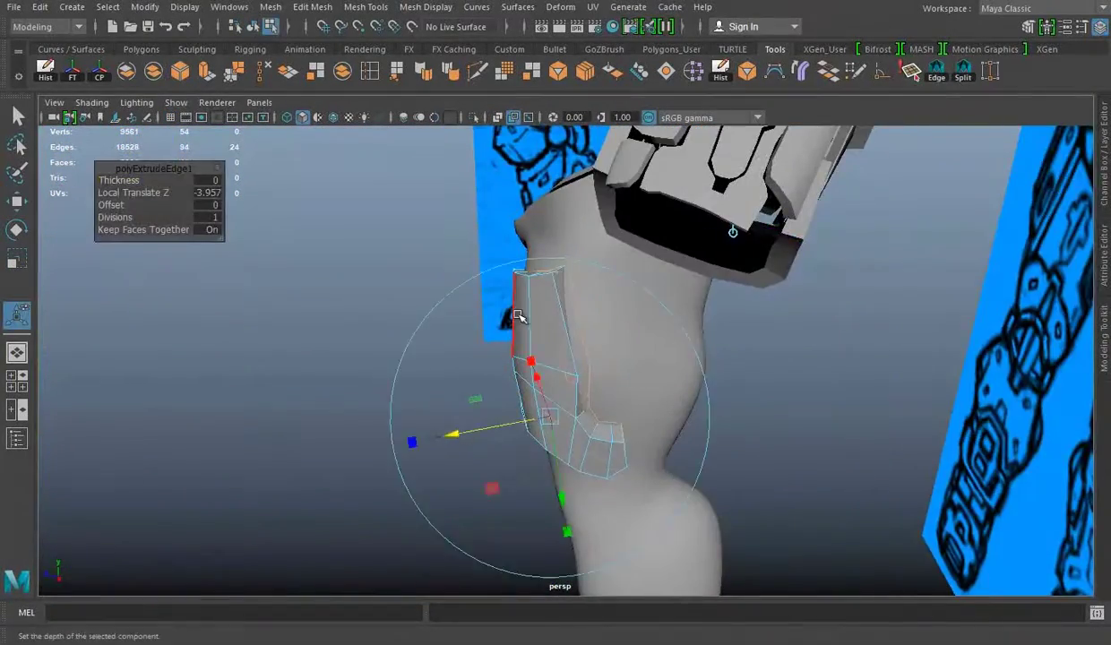
{"action": "key", "text": "q"}
{"action": "left_click_drag", "start_coordinate": [518, 316], "coordinate": [527, 335], "text": "alt"}
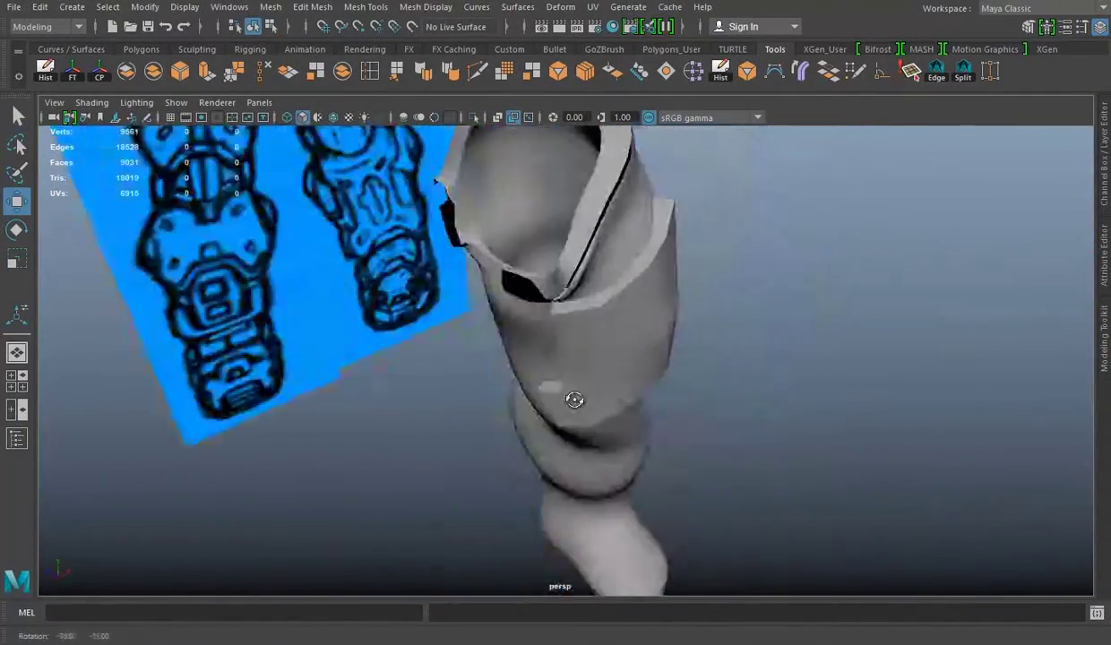
{"action": "right_click_drag", "start_coordinate": [534, 212], "coordinate": [546, 218]}
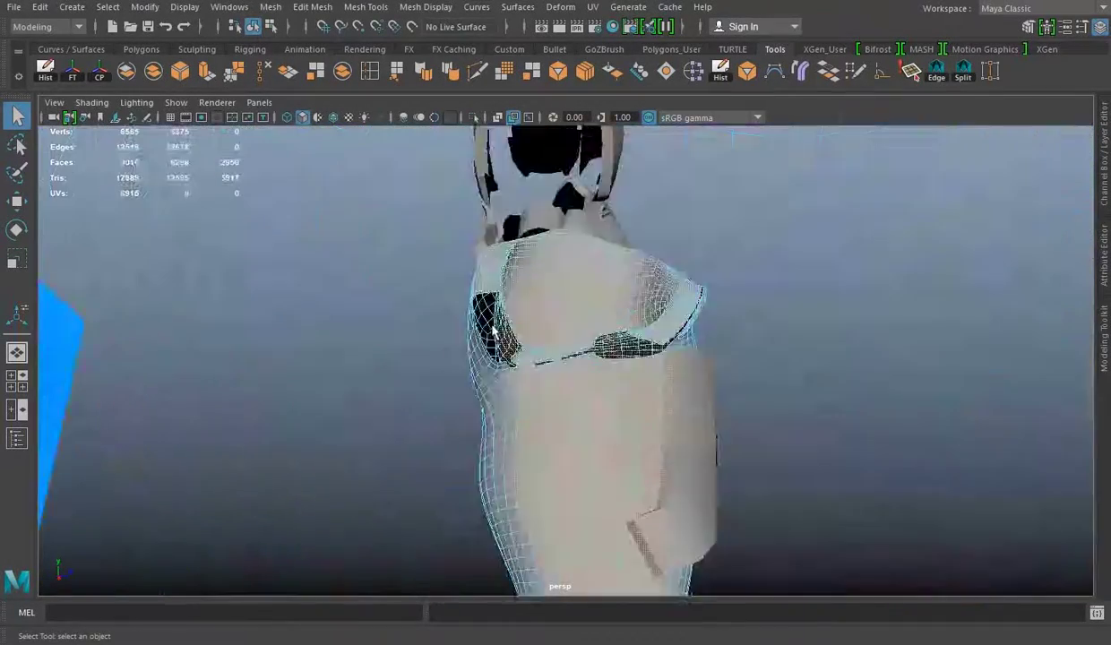
Step: Frame the oval side knee plate sketch in the side view for quad drawing
{"action": "right_click_drag", "start_coordinate": [582, 216], "coordinate": [583, 347]}
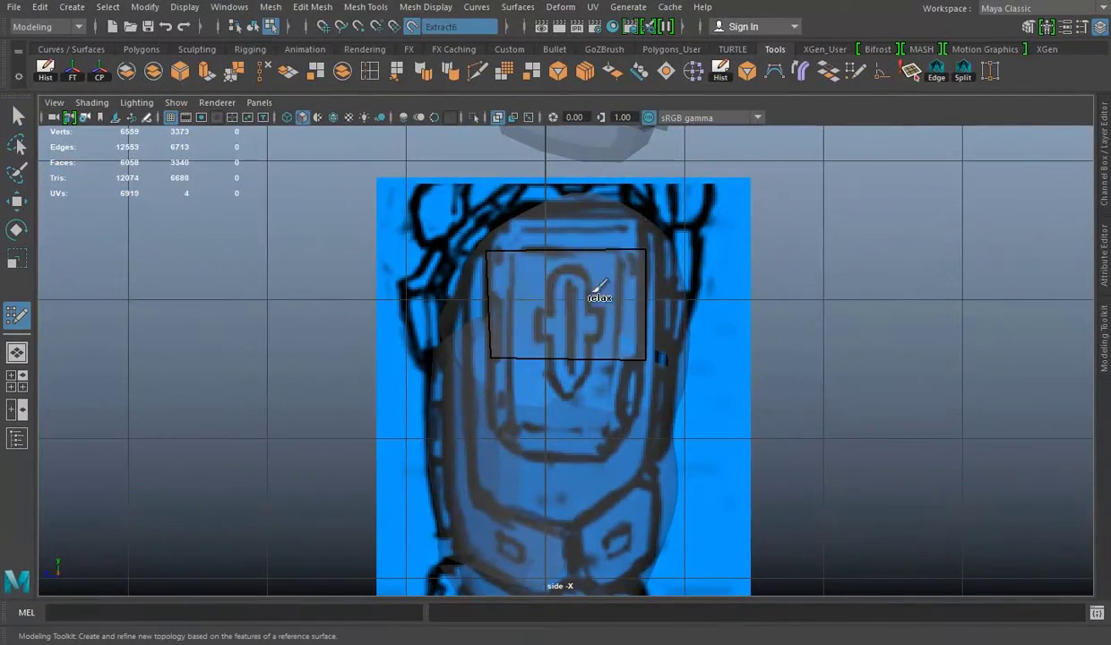
{"action": "middle_click_drag", "start_coordinate": [581, 235], "coordinate": [634, 339], "text": "alt"}
{"action": "middle_click_drag", "start_coordinate": [486, 300], "coordinate": [697, 385], "text": "alt"}
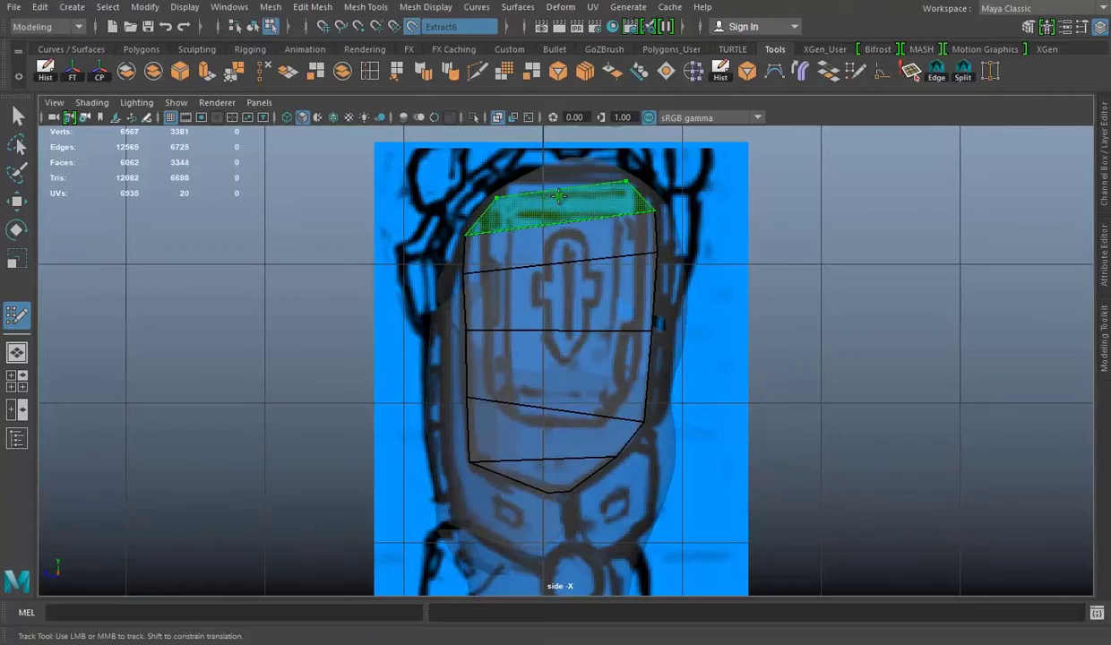
{"action": "right_click_drag", "start_coordinate": [612, 227], "coordinate": [556, 245], "text": "alt"}
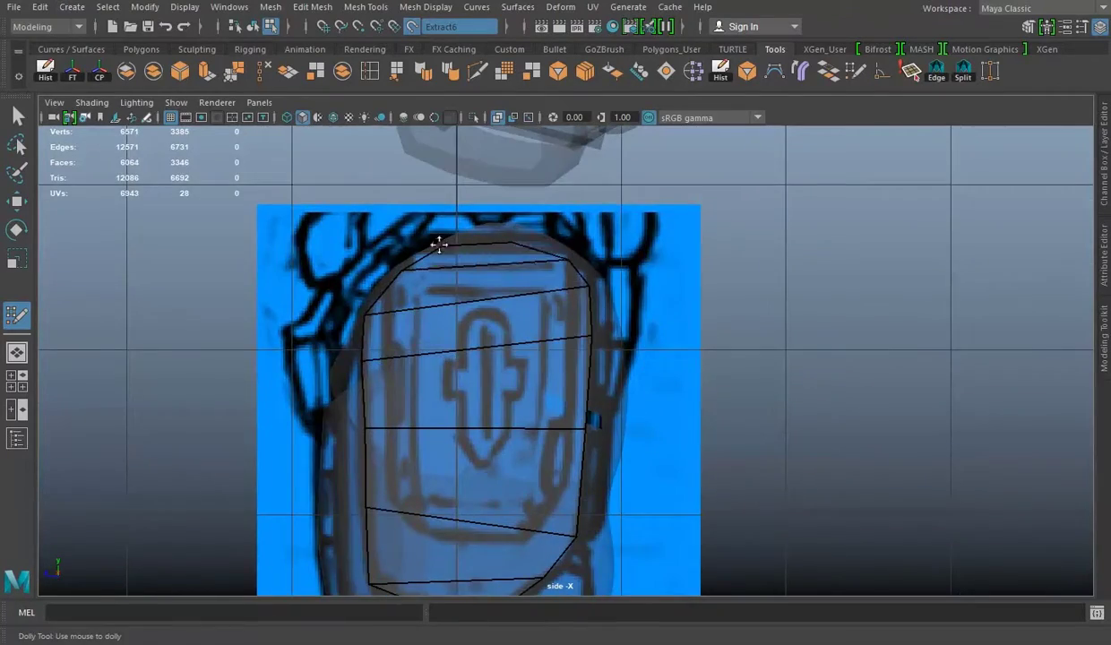
{"action": "key", "text": "space"}
{"action": "key", "text": "space"}
{"action": "key", "text": "w"}
Step: Move the side patch's vertices to follow the knee plate outline, undoing one misplaced move
{"action": "right_click", "coordinate": [446, 219]}
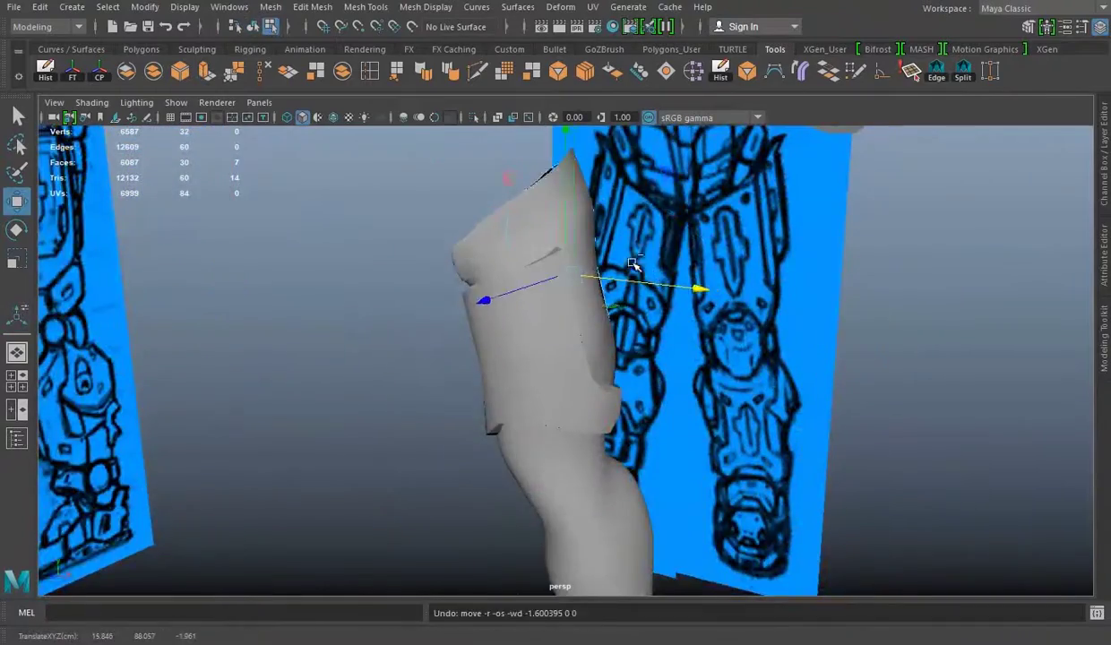
{"action": "mouse_move", "coordinate": [632, 266]}
{"action": "left_mouse_down", "text": "alt"}
{"action": "mouse_move", "coordinate": [674, 317]}
{"action": "mouse_move", "coordinate": [650, 219]}
{"action": "left_mouse_up", "text": "alt"}
{"action": "key", "text": "e"}
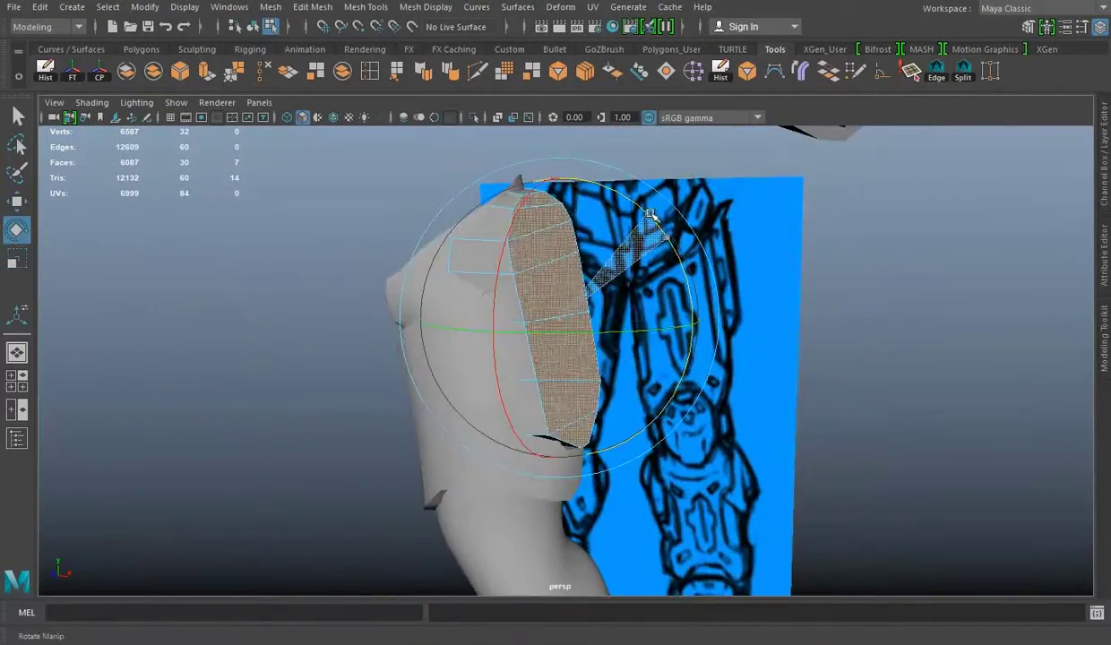
{"action": "key", "text": "w"}
{"action": "key", "text": "ctrl+z"}
{"action": "left_click_drag", "start_coordinate": [719, 323], "coordinate": [688, 311], "text": "alt"}
{"action": "key", "text": "space"}
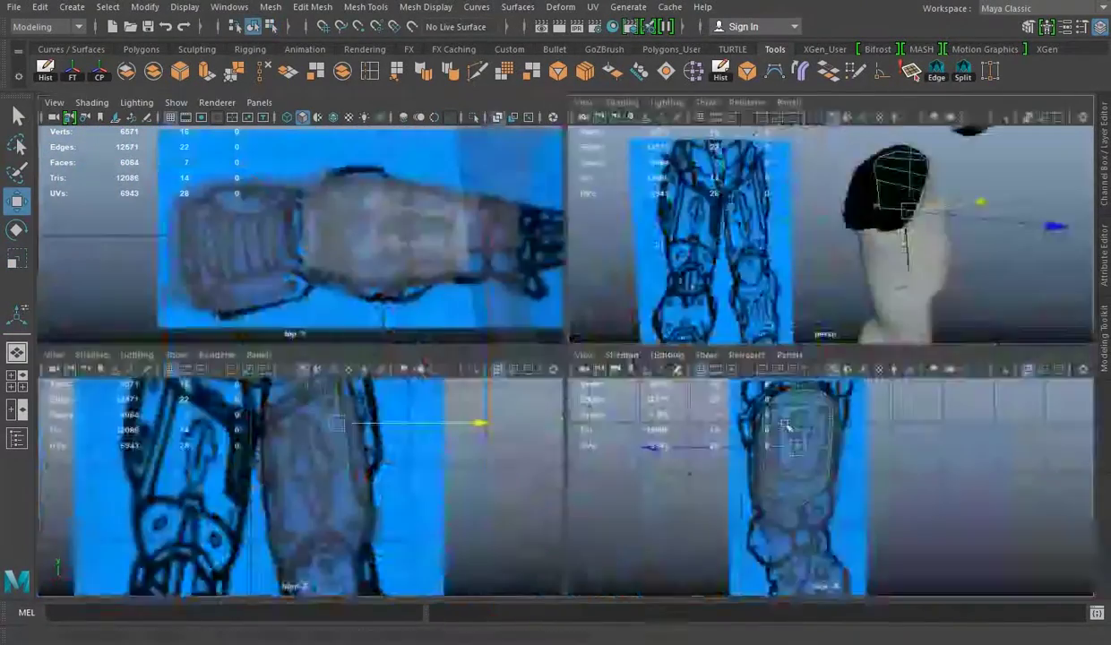
{"action": "key", "text": "space"}
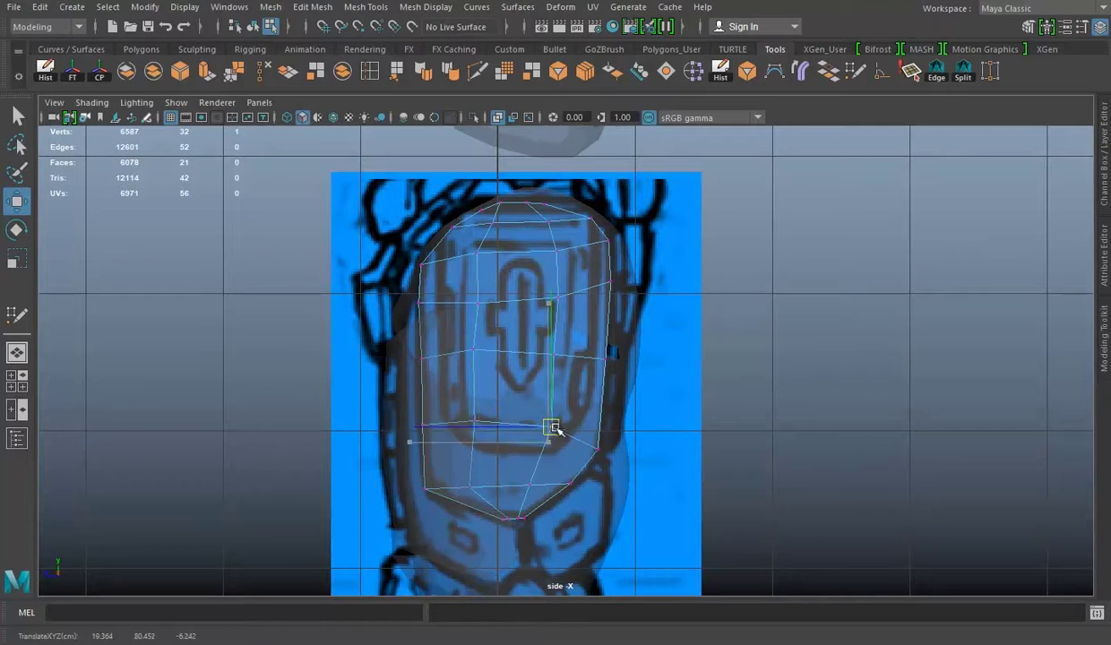
Step: Frame the selected knee-plate vertex and return to the perspective view
{"action": "key", "text": "f"}
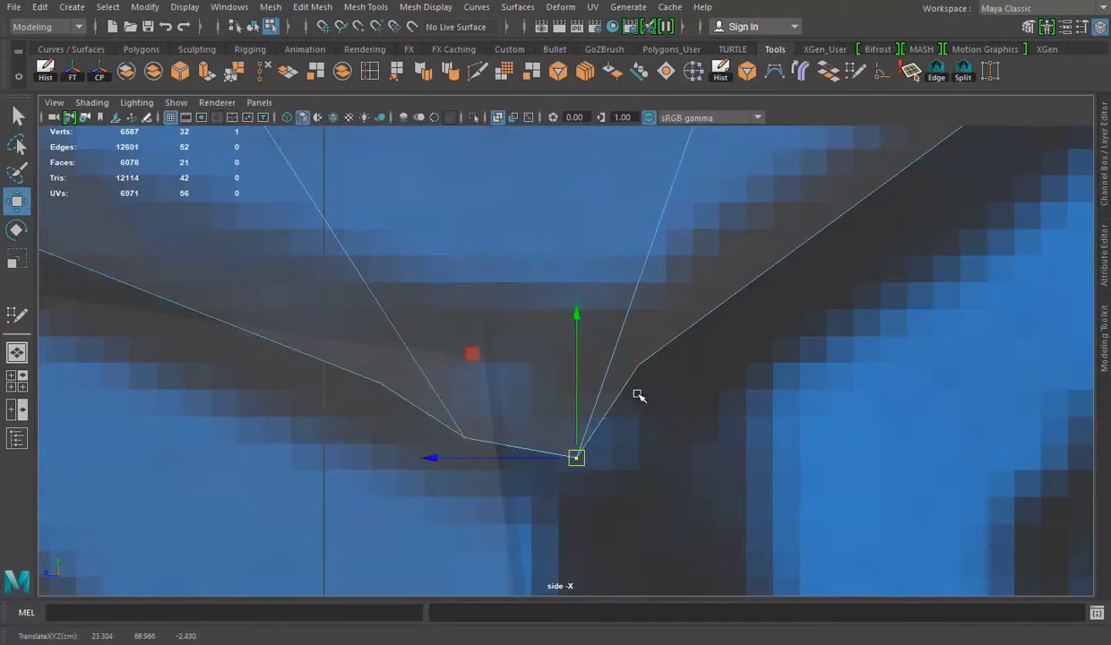
{"action": "key", "text": "space"}
{"action": "key", "text": "space"}
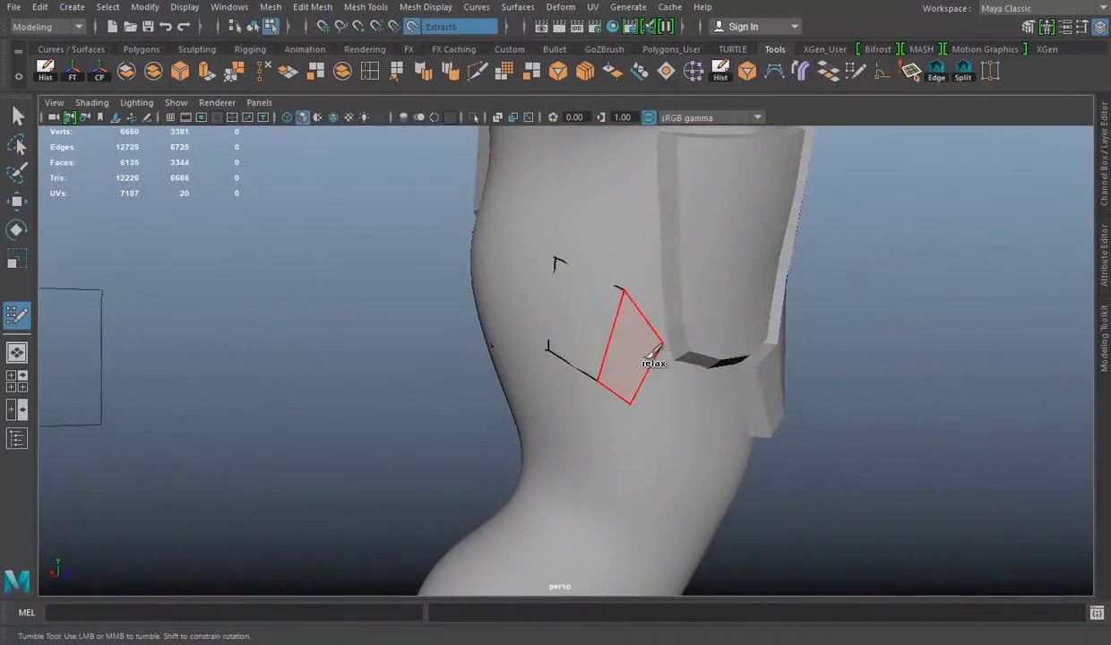
Step: Extrude the band of drawn knee faces outward to a depth of 2.069
{"action": "left_click_drag", "start_coordinate": [671, 357], "coordinate": [793, 338]}
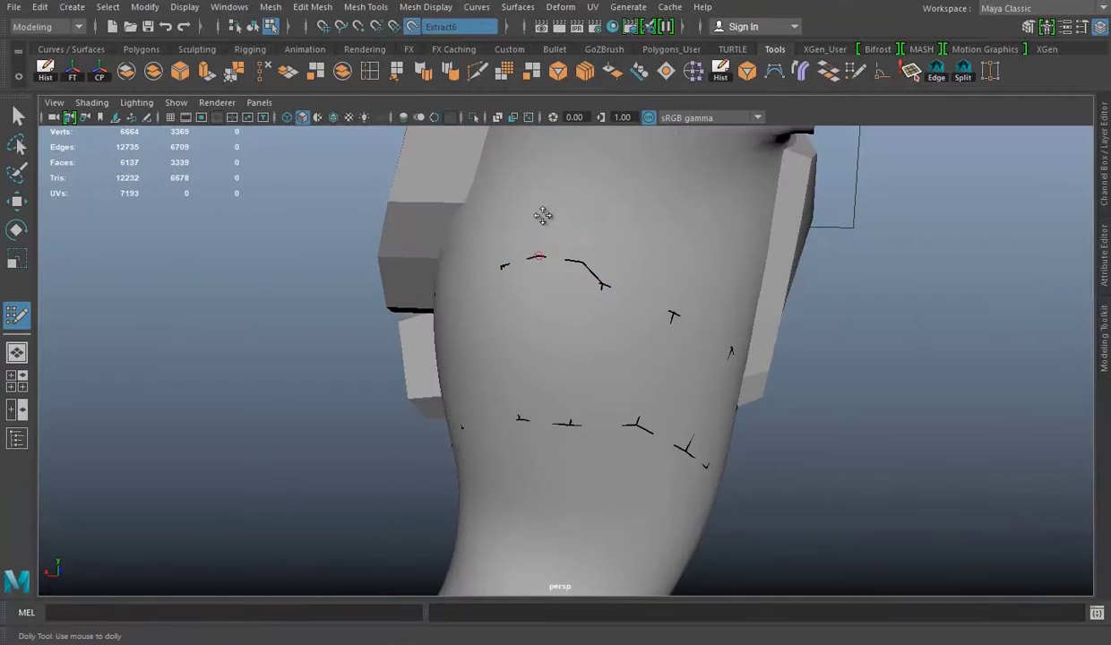
{"action": "mouse_move", "coordinate": [628, 351]}
{"action": "left_mouse_down", "text": "alt"}
{"action": "mouse_move", "coordinate": [562, 353]}
{"action": "mouse_move", "coordinate": [616, 338]}
{"action": "mouse_move", "coordinate": [909, 325]}
{"action": "mouse_move", "coordinate": [786, 329]}
{"action": "left_mouse_up", "text": "alt"}
{"action": "mouse_move", "coordinate": [566, 285]}
{"action": "left_mouse_down", "text": "alt"}
{"action": "mouse_move", "coordinate": [665, 368]}
{"action": "mouse_move", "coordinate": [603, 283]}
{"action": "mouse_move", "coordinate": [720, 372]}
{"action": "mouse_move", "coordinate": [579, 370]}
{"action": "mouse_move", "coordinate": [732, 317]}
{"action": "mouse_move", "coordinate": [404, 142]}
{"action": "mouse_move", "coordinate": [380, 417]}
{"action": "left_mouse_up", "text": "alt"}
{"action": "key", "text": "ctrl+e"}
{"action": "mouse_move", "coordinate": [687, 368]}
{"action": "left_mouse_down", "text": "alt"}
{"action": "mouse_move", "coordinate": [682, 340]}
{"action": "mouse_move", "coordinate": [722, 288]}
{"action": "mouse_move", "coordinate": [632, 343]}
{"action": "left_mouse_up", "text": "alt"}
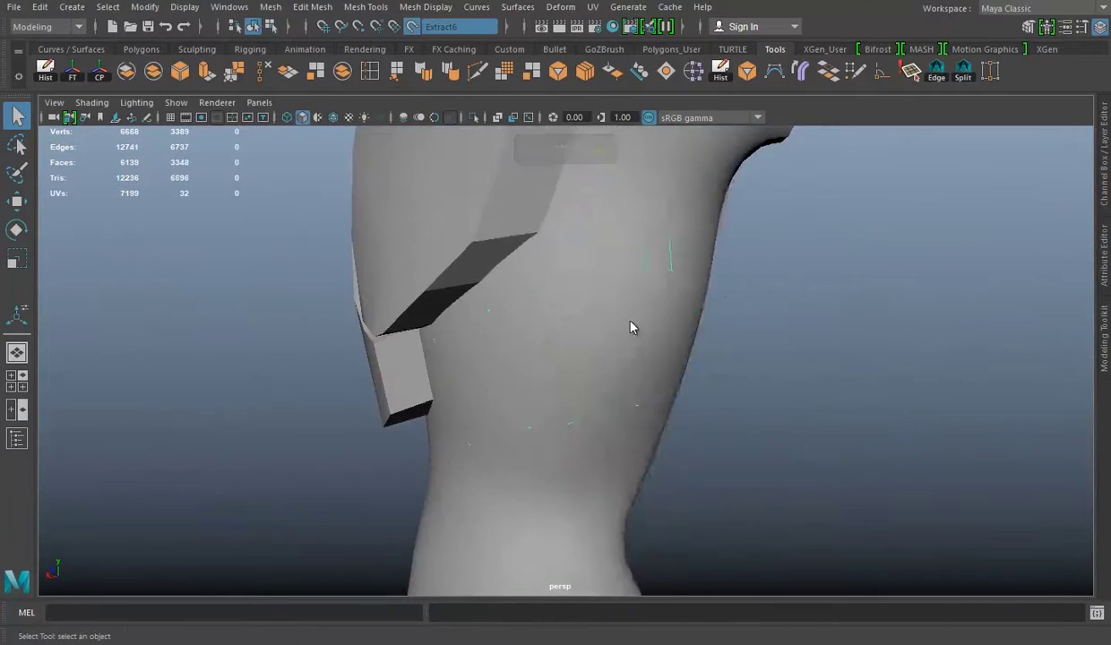
{"action": "left_click", "coordinate": [205, 72]}
{"action": "mouse_move", "coordinate": [296, 376]}
{"action": "left_mouse_down", "text": "alt"}
{"action": "mouse_move", "coordinate": [365, 432]}
{"action": "mouse_move", "coordinate": [344, 414]}
{"action": "left_mouse_up", "text": "alt"}
{"action": "mouse_move", "coordinate": [345, 414]}
{"action": "left_mouse_down", "text": "alt"}
{"action": "mouse_move", "coordinate": [566, 402]}
{"action": "mouse_move", "coordinate": [671, 365]}
{"action": "mouse_move", "coordinate": [682, 250]}
{"action": "left_mouse_up", "text": "alt"}
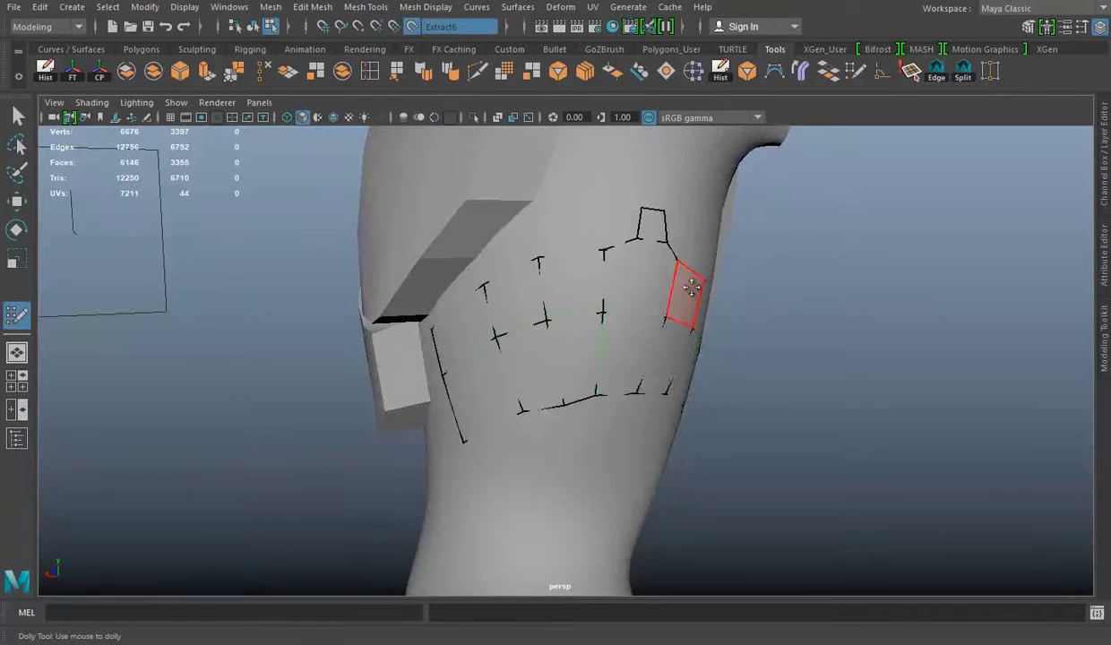
{"action": "left_click_drag", "start_coordinate": [661, 261], "coordinate": [451, 285], "text": "alt"}
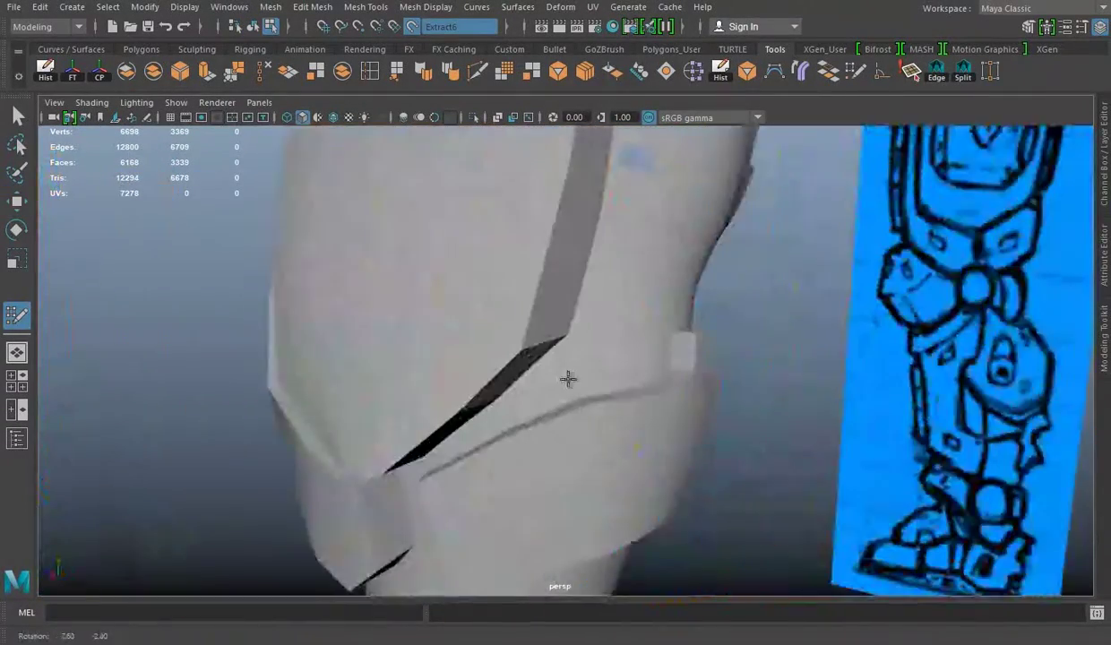
Step: Draw a new quad in the gap at the crease between the plates
{"action": "left_click_drag", "start_coordinate": [568, 379], "coordinate": [417, 453], "text": "alt"}
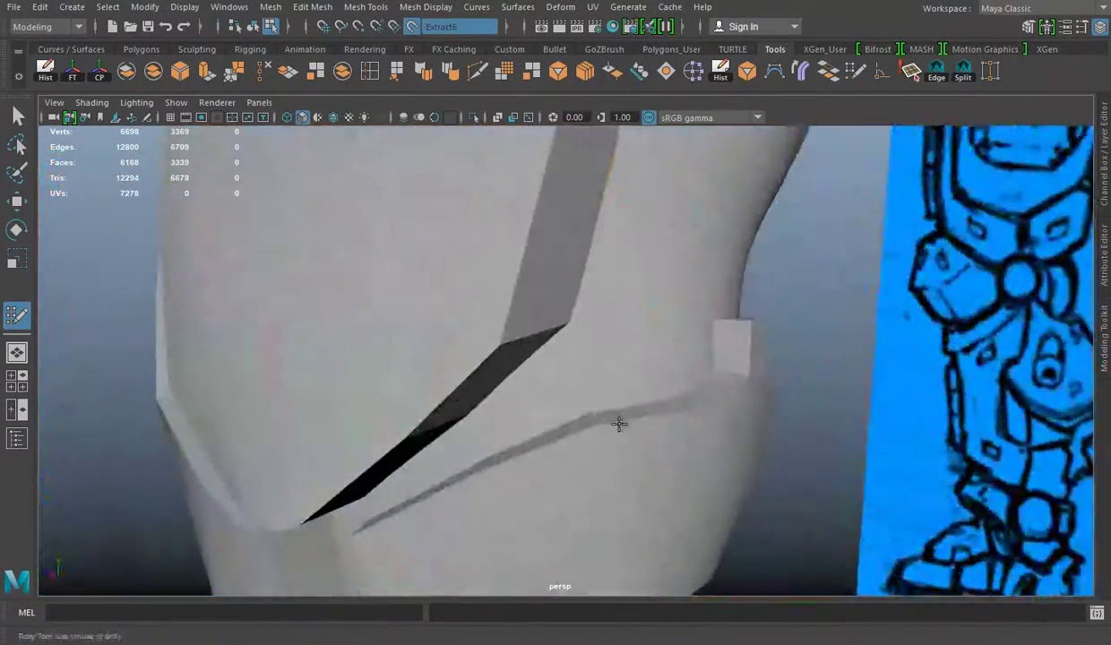
{"action": "right_click_drag", "start_coordinate": [521, 392], "coordinate": [644, 312], "text": "alt"}
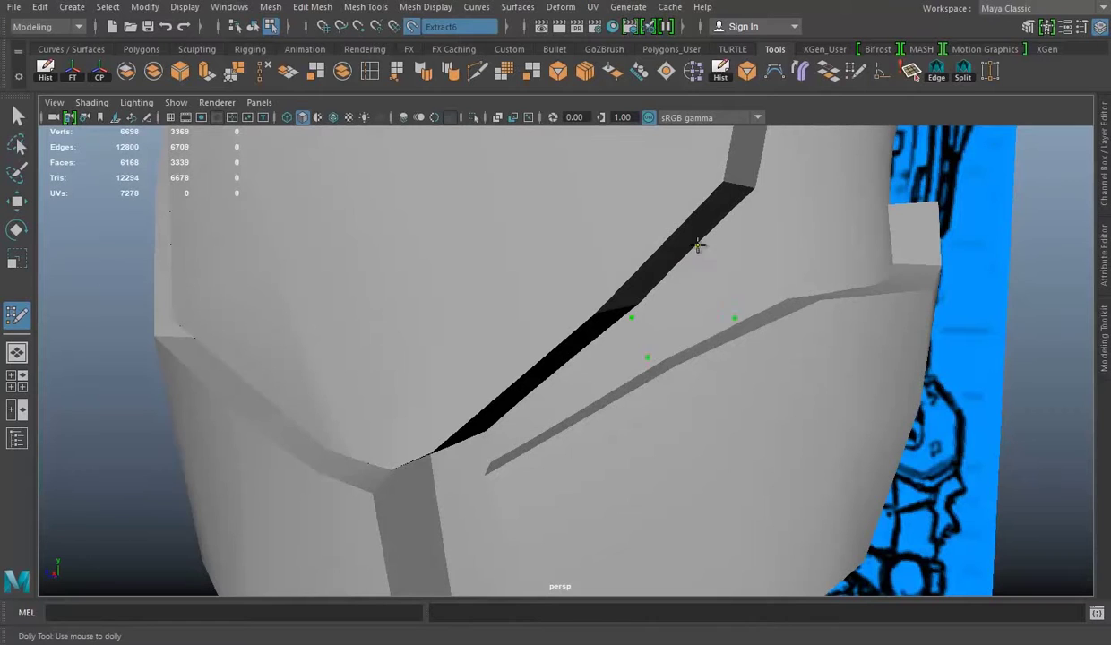
{"action": "mouse_move", "coordinate": [520, 419]}
{"action": "left_mouse_down", "text": "alt"}
{"action": "mouse_move", "coordinate": [705, 327]}
{"action": "mouse_move", "coordinate": [544, 314]}
{"action": "left_mouse_up", "text": "alt"}
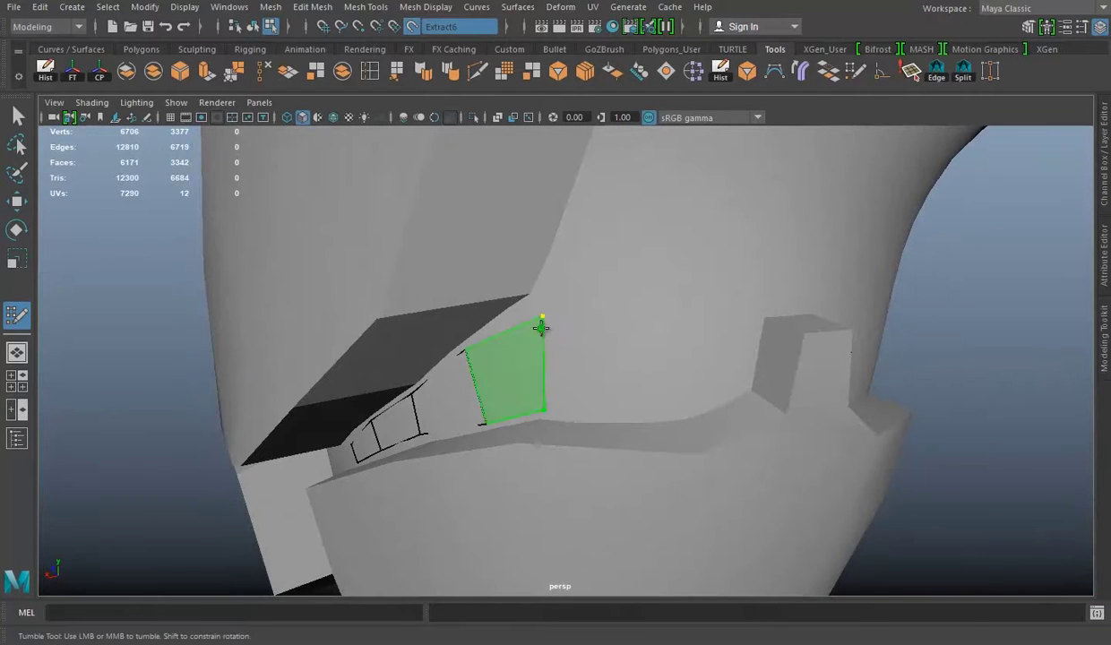
{"action": "left_click_drag", "start_coordinate": [702, 397], "coordinate": [643, 238], "text": "alt"}
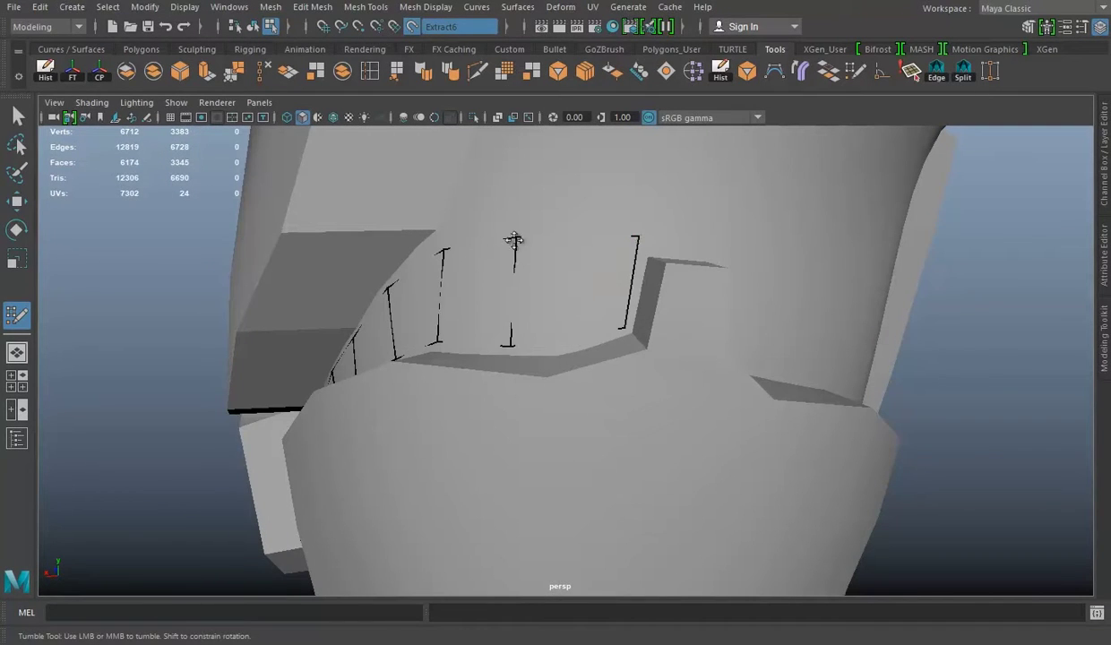
{"action": "left_click_drag", "start_coordinate": [544, 345], "coordinate": [550, 321], "text": "alt"}
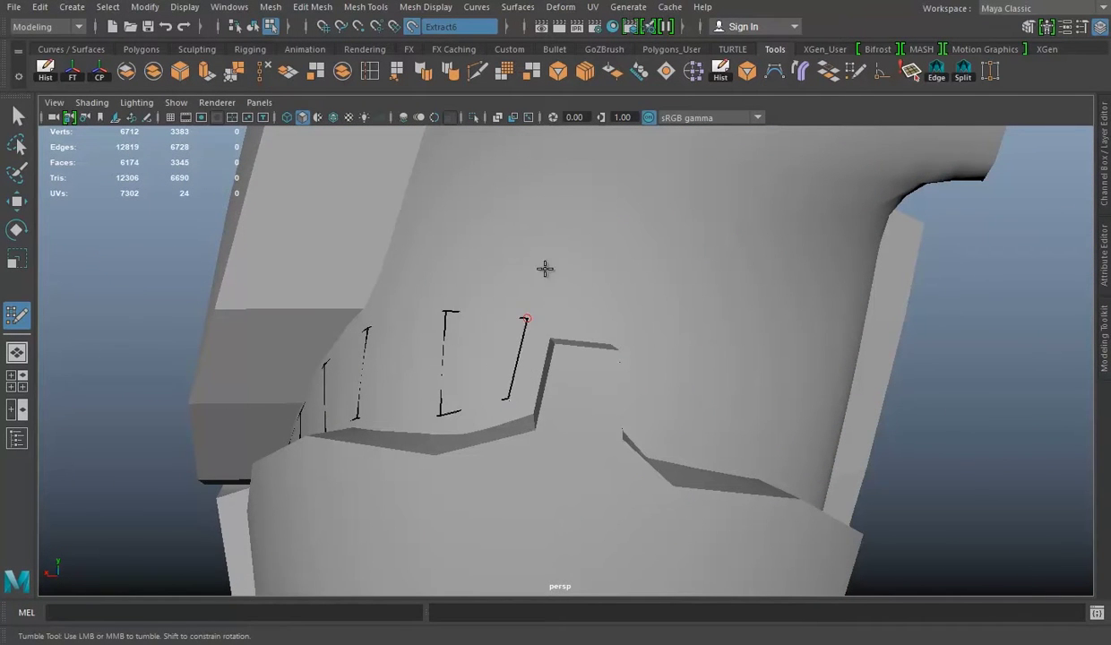
Step: Sketch a guide stroke across the leg surface around the cut area
{"action": "left_click_drag", "start_coordinate": [622, 260], "coordinate": [546, 328], "text": "alt"}
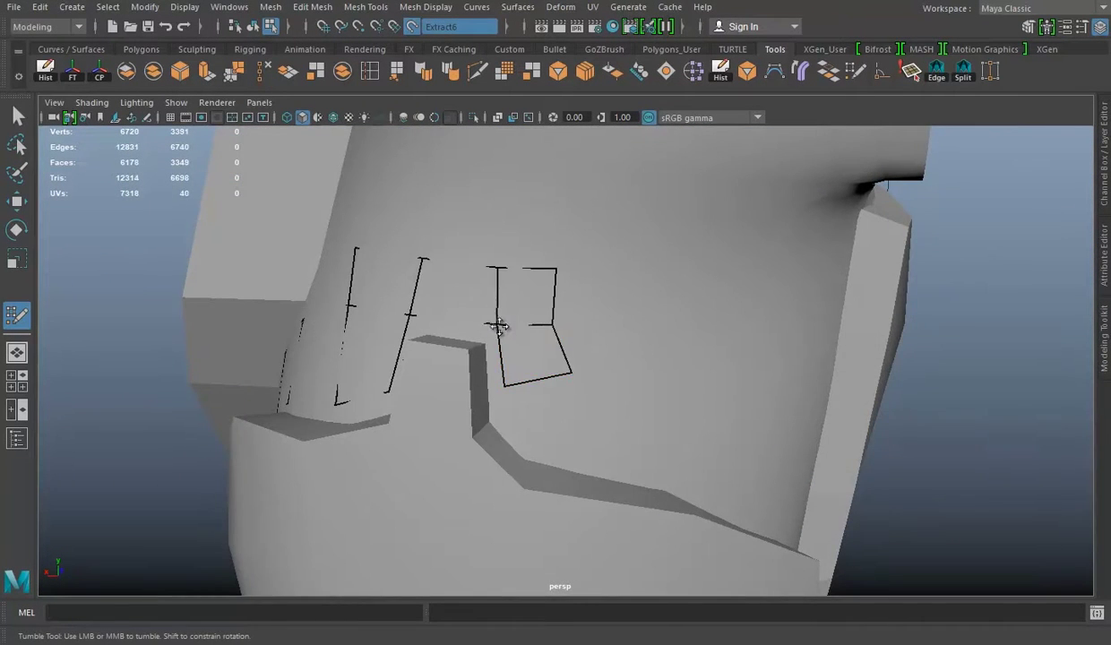
{"action": "mouse_move", "coordinate": [495, 355]}
{"action": "left_mouse_down", "text": "alt"}
{"action": "mouse_move", "coordinate": [595, 303]}
{"action": "mouse_move", "coordinate": [682, 389]}
{"action": "mouse_move", "coordinate": [398, 342]}
{"action": "mouse_move", "coordinate": [482, 376]}
{"action": "mouse_move", "coordinate": [511, 324]}
{"action": "mouse_move", "coordinate": [514, 367]}
{"action": "mouse_move", "coordinate": [744, 378]}
{"action": "mouse_move", "coordinate": [474, 375]}
{"action": "left_mouse_up", "text": "alt"}
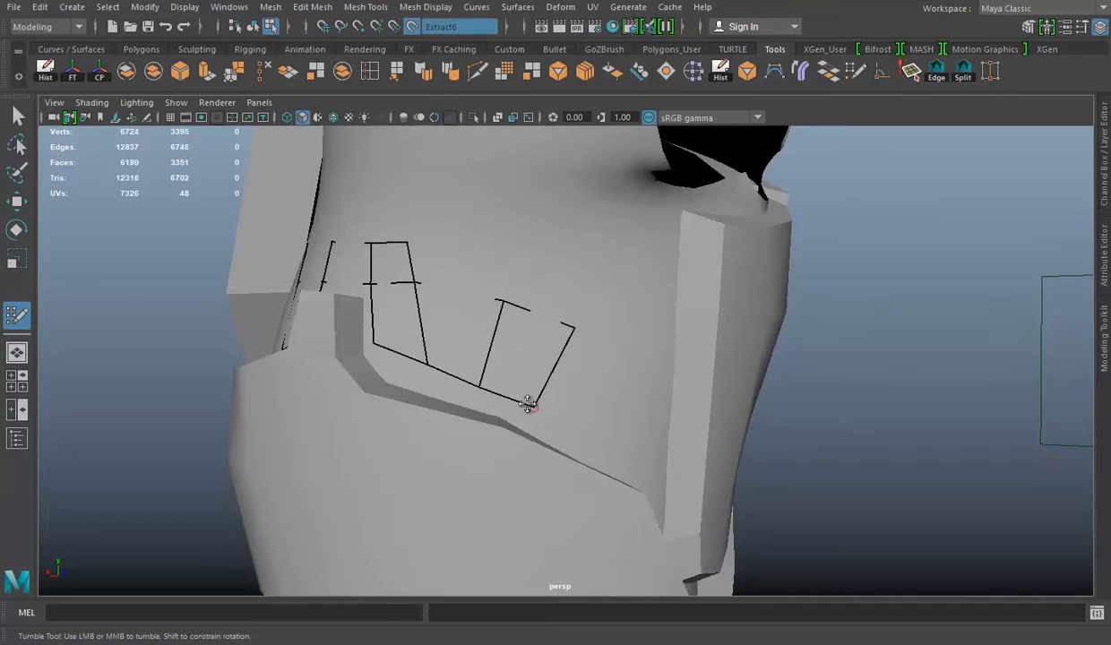
{"action": "mouse_move", "coordinate": [614, 348]}
{"action": "left_mouse_down", "text": "alt"}
{"action": "mouse_move", "coordinate": [759, 377]}
{"action": "mouse_move", "coordinate": [466, 410]}
{"action": "mouse_move", "coordinate": [539, 427]}
{"action": "left_mouse_up", "text": "alt"}
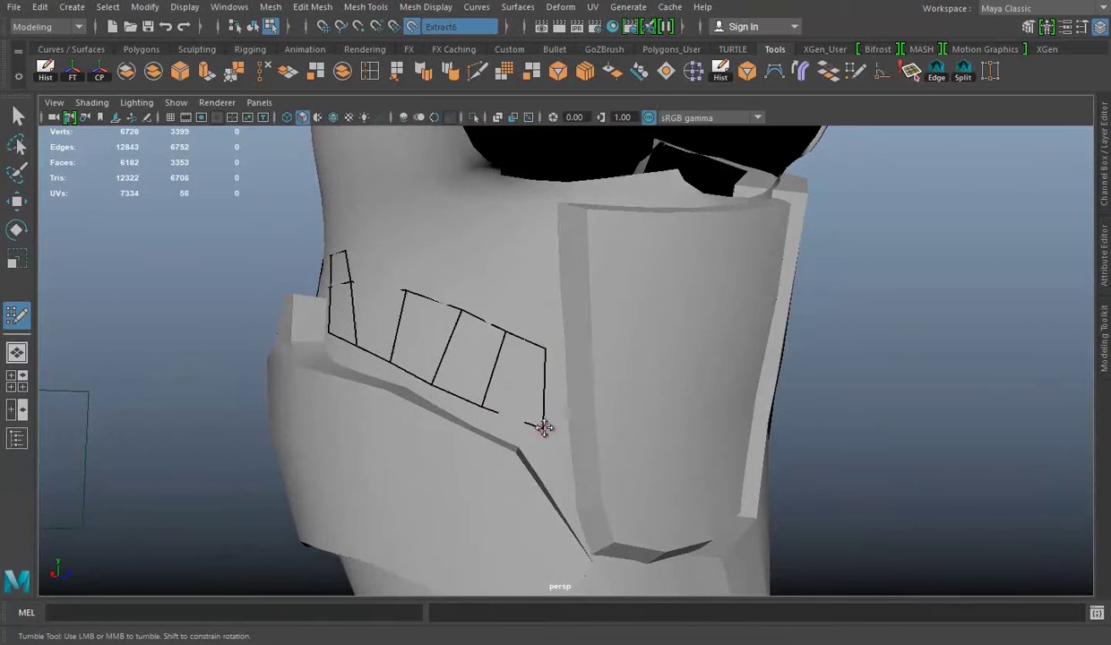
{"action": "mouse_move", "coordinate": [481, 406]}
{"action": "left_mouse_down", "text": "alt"}
{"action": "mouse_move", "coordinate": [453, 338]}
{"action": "mouse_move", "coordinate": [589, 398]}
{"action": "mouse_move", "coordinate": [569, 372]}
{"action": "mouse_move", "coordinate": [918, 442]}
{"action": "mouse_move", "coordinate": [488, 353]}
{"action": "left_mouse_up", "text": "alt"}
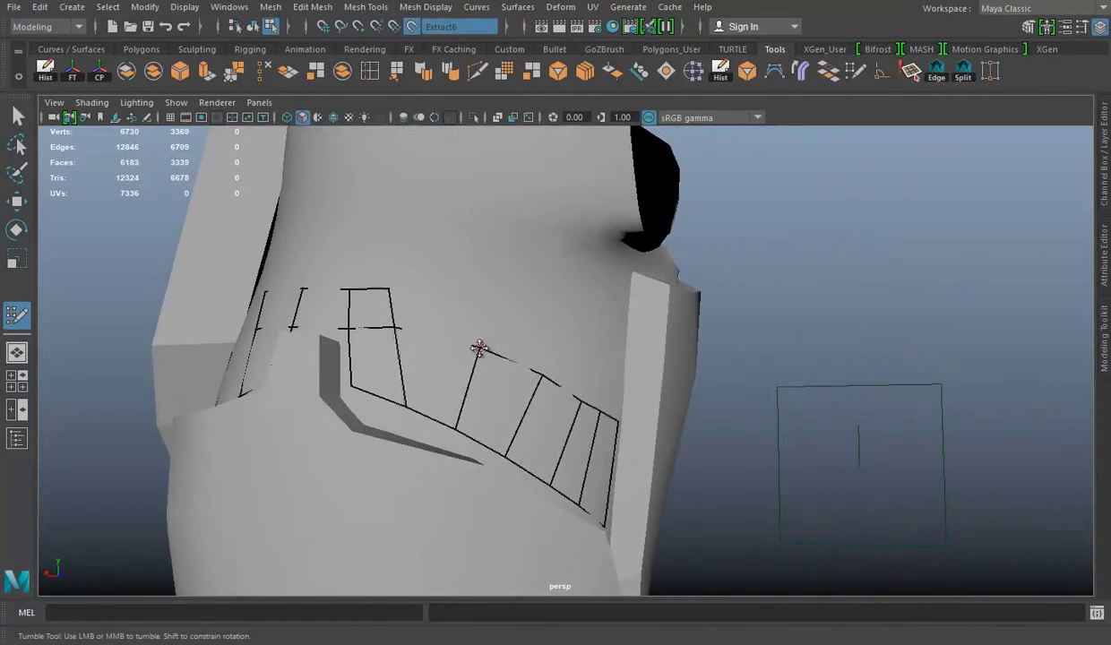
{"action": "left_click_drag", "start_coordinate": [555, 313], "coordinate": [644, 353], "text": "alt"}
{"action": "mouse_move", "coordinate": [722, 358]}
{"action": "left_mouse_down", "text": "alt"}
{"action": "mouse_move", "coordinate": [565, 368]}
{"action": "mouse_move", "coordinate": [668, 431]}
{"action": "left_mouse_up", "text": "alt"}
{"action": "middle_click_drag", "start_coordinate": [664, 481], "coordinate": [627, 387], "text": "alt"}
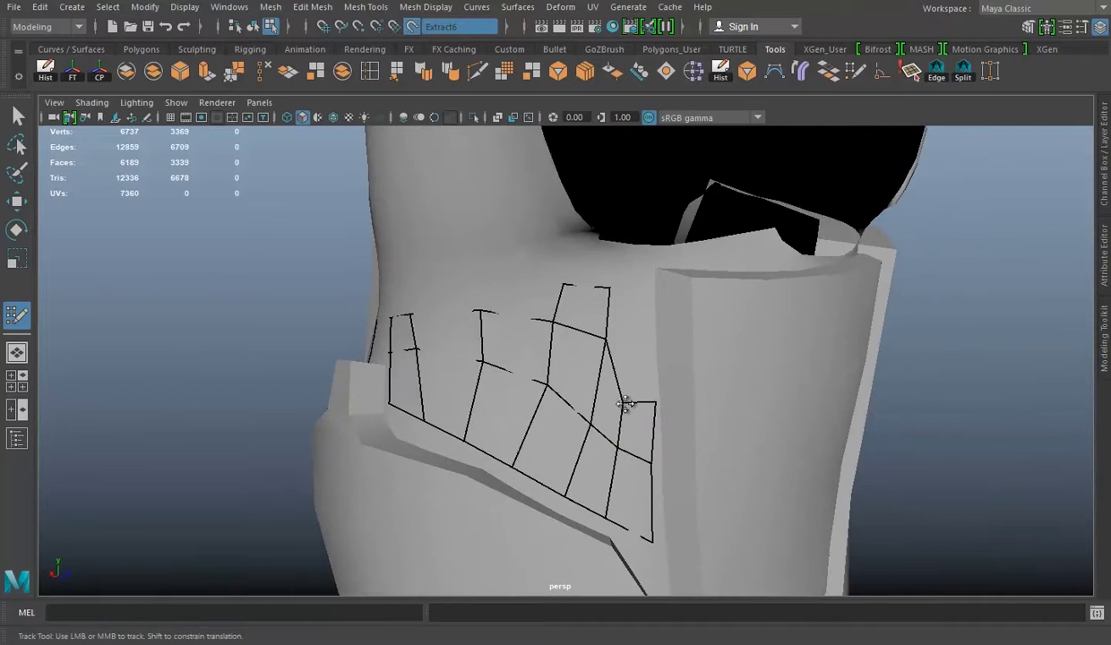
{"action": "mouse_move", "coordinate": [647, 457]}
{"action": "left_mouse_down", "text": "alt"}
{"action": "mouse_move", "coordinate": [541, 376]}
{"action": "mouse_move", "coordinate": [503, 303]}
{"action": "mouse_move", "coordinate": [526, 368]}
{"action": "mouse_move", "coordinate": [472, 357]}
{"action": "mouse_move", "coordinate": [398, 305]}
{"action": "mouse_move", "coordinate": [502, 377]}
{"action": "left_mouse_up", "text": "alt"}
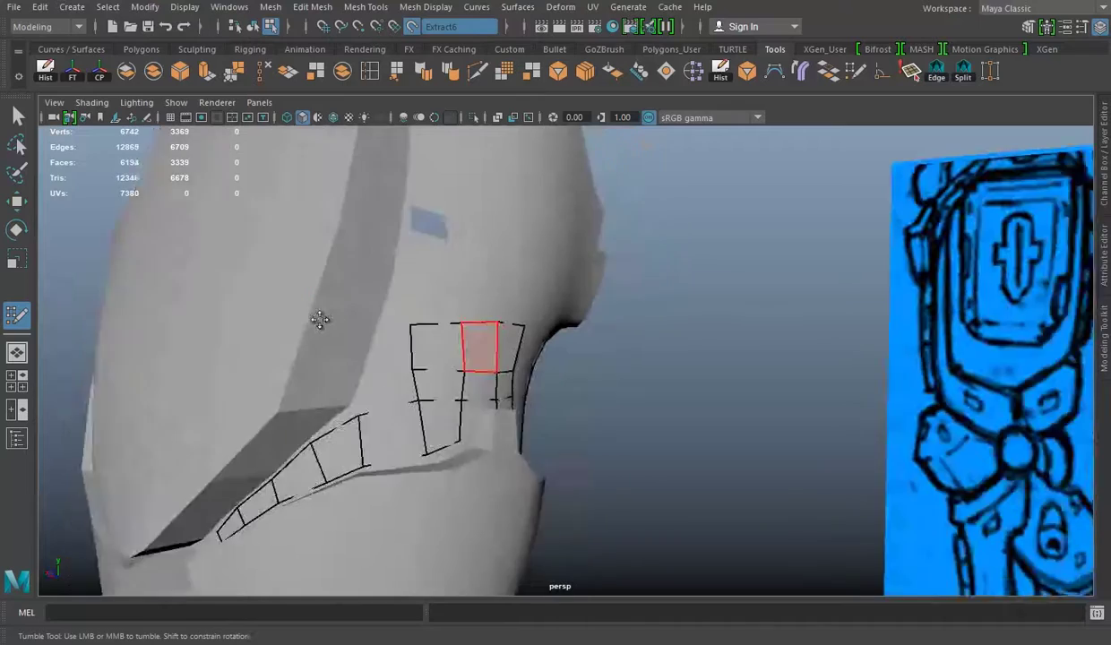
{"action": "right_click_drag", "start_coordinate": [502, 376], "coordinate": [322, 374], "text": "alt"}
{"action": "mouse_move", "coordinate": [435, 352]}
{"action": "left_mouse_down", "text": "alt"}
{"action": "mouse_move", "coordinate": [559, 390]}
{"action": "mouse_move", "coordinate": [608, 303]}
{"action": "mouse_move", "coordinate": [737, 331]}
{"action": "mouse_move", "coordinate": [762, 403]}
{"action": "mouse_move", "coordinate": [997, 246]}
{"action": "left_mouse_up", "text": "alt"}
Step: Select the other mesh piece and start a new stroke up the leg surface
{"action": "key", "text": "w"}
{"action": "left_click", "coordinate": [707, 377]}
{"action": "right_click_drag", "start_coordinate": [580, 216], "coordinate": [765, 148]}
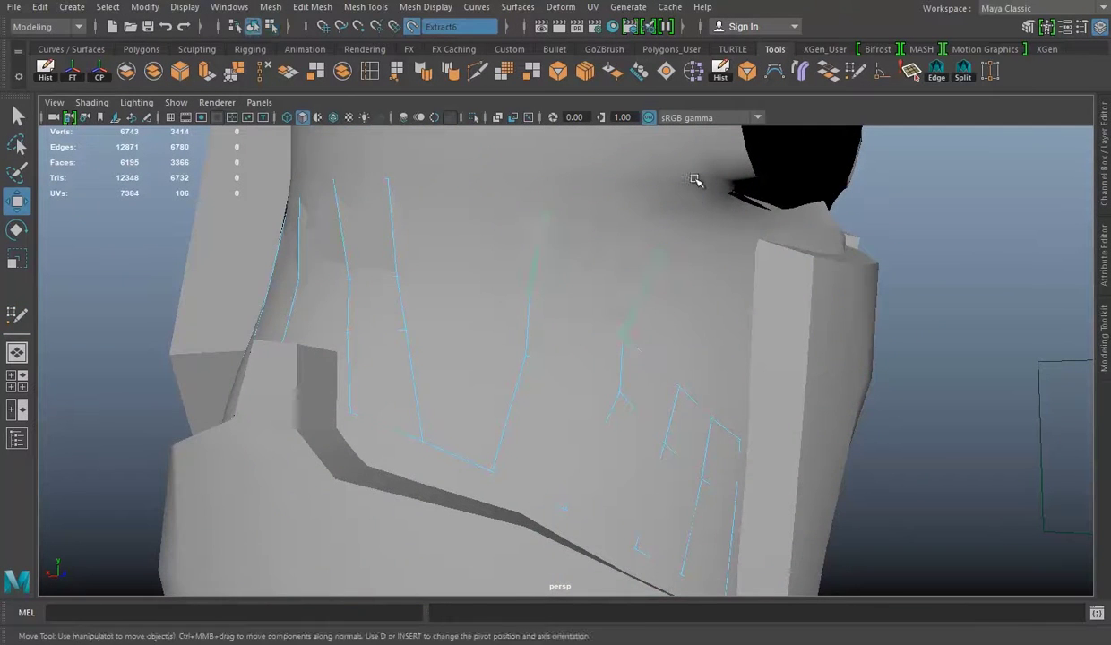
{"action": "middle_click_drag", "start_coordinate": [665, 224], "coordinate": [603, 303], "text": "alt"}
{"action": "left_click", "coordinate": [558, 339]}
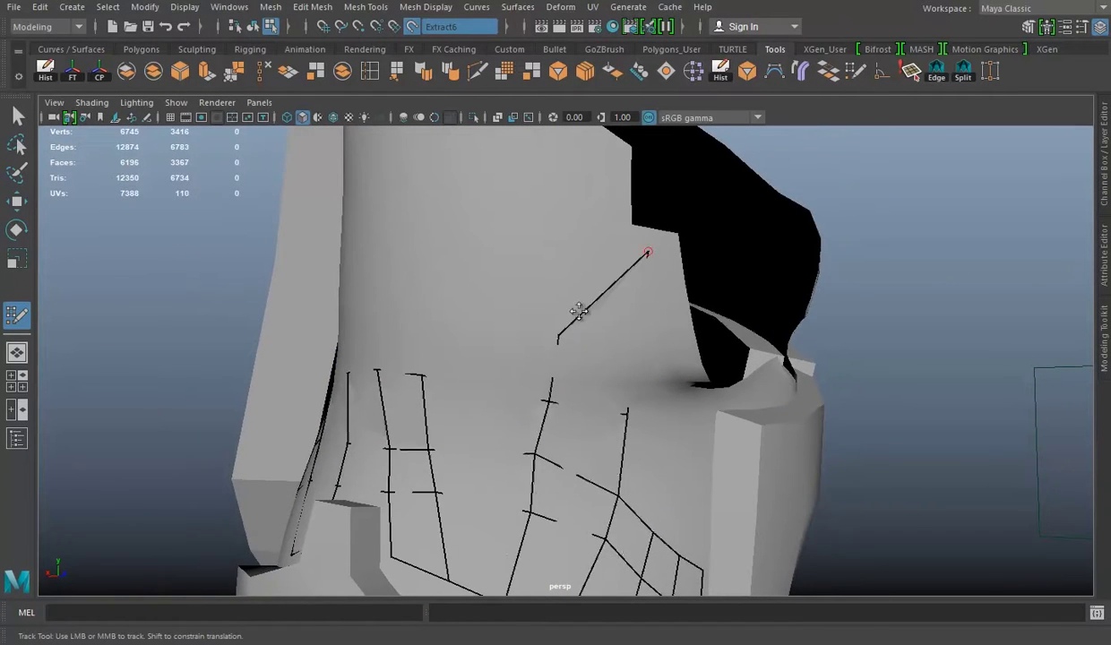
Step: Fill a new quad between the strokes on the leg
{"action": "mouse_move", "coordinate": [634, 348]}
{"action": "middle_mouse_down", "text": "alt"}
{"action": "mouse_move", "coordinate": [495, 355]}
{"action": "mouse_move", "coordinate": [474, 369]}
{"action": "middle_mouse_up", "text": "alt"}
{"action": "mouse_move", "coordinate": [560, 334]}
{"action": "left_mouse_down", "text": "alt"}
{"action": "mouse_move", "coordinate": [442, 401]}
{"action": "mouse_move", "coordinate": [389, 385]}
{"action": "mouse_move", "coordinate": [281, 404]}
{"action": "mouse_move", "coordinate": [367, 313]}
{"action": "left_mouse_up", "text": "alt"}
{"action": "left_click_drag", "start_coordinate": [287, 409], "coordinate": [481, 319], "text": "alt"}
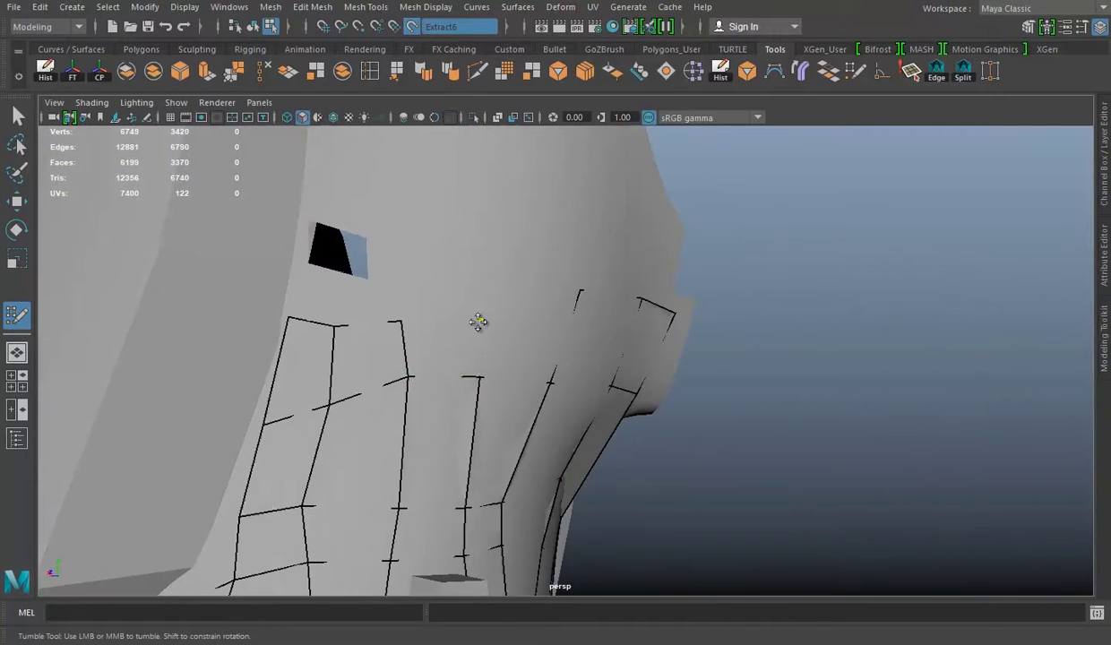
{"action": "left_click_drag", "start_coordinate": [299, 271], "coordinate": [340, 291], "text": "alt"}
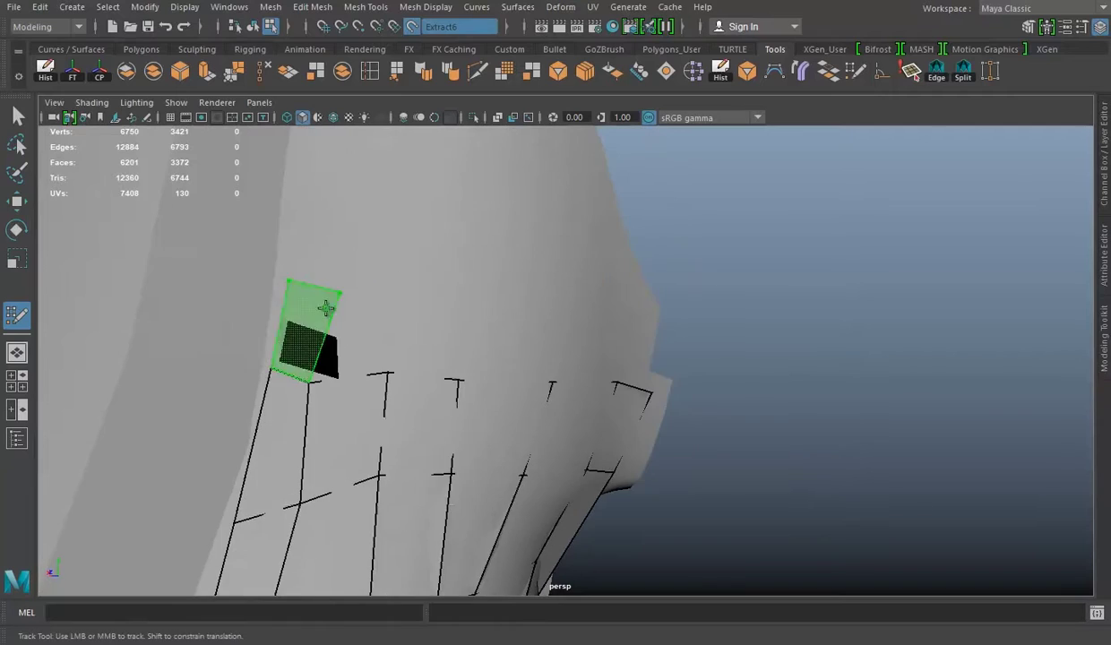
{"action": "left_click", "coordinate": [317, 297], "text": "shift"}
{"action": "mouse_move", "coordinate": [317, 298]}
{"action": "right_mouse_down", "text": "alt"}
{"action": "mouse_move", "coordinate": [766, 382]}
{"action": "mouse_move", "coordinate": [445, 306]}
{"action": "right_mouse_up", "text": "alt"}
{"action": "mouse_move", "coordinate": [444, 306]}
{"action": "left_mouse_down", "text": "alt"}
{"action": "mouse_move", "coordinate": [511, 273]}
{"action": "mouse_move", "coordinate": [550, 216]}
{"action": "mouse_move", "coordinate": [532, 273]}
{"action": "left_mouse_up", "text": "alt"}
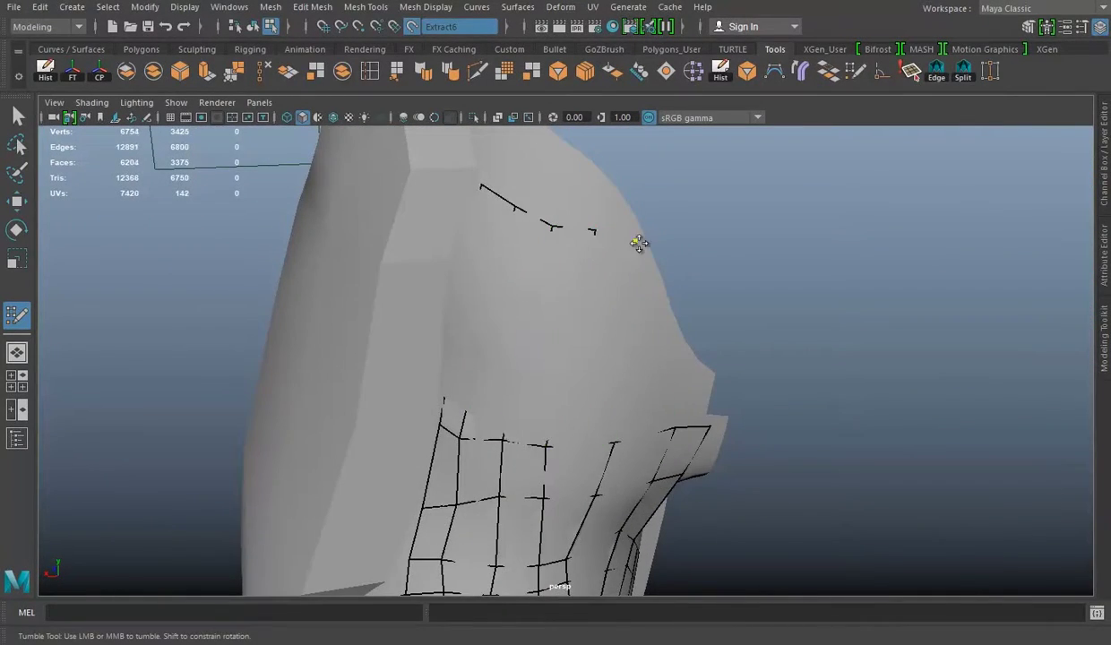
Step: Draw strokes along the upper plate border and down from it, forming a new strip
{"action": "left_click_drag", "start_coordinate": [628, 242], "coordinate": [826, 326], "text": "alt"}
{"action": "right_click_drag", "start_coordinate": [827, 325], "coordinate": [784, 303], "text": "alt"}
{"action": "left_click_drag", "start_coordinate": [784, 303], "coordinate": [588, 340], "text": "alt"}
{"action": "right_click_drag", "start_coordinate": [588, 339], "coordinate": [574, 307], "text": "alt"}
{"action": "left_click_drag", "start_coordinate": [574, 306], "coordinate": [599, 215], "text": "alt"}
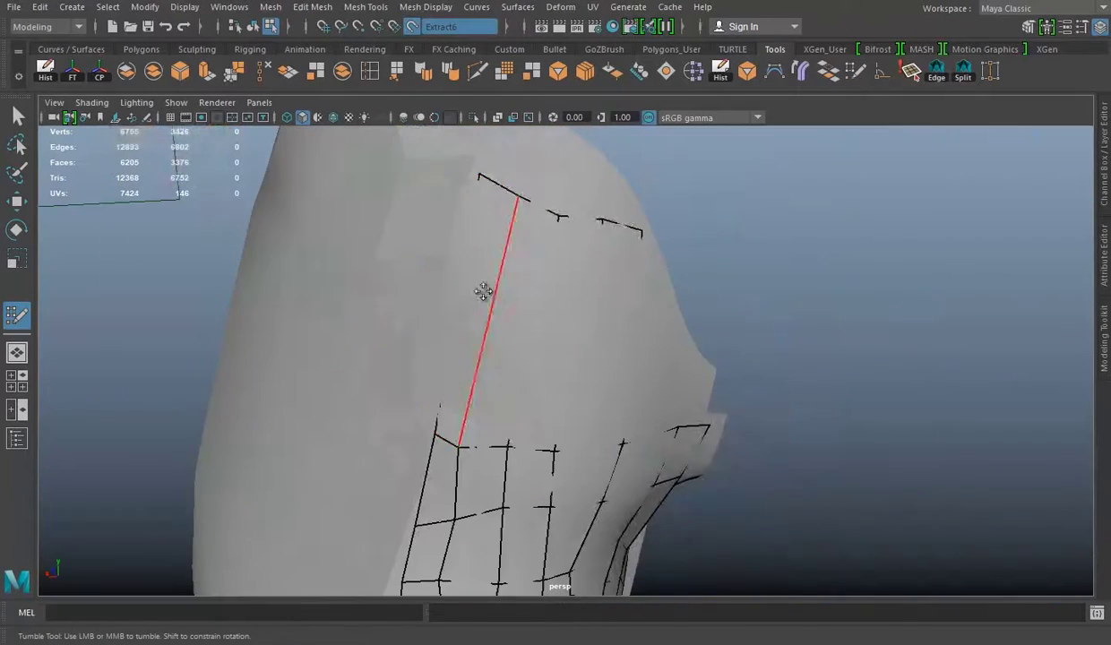
{"action": "mouse_move", "coordinate": [635, 249]}
{"action": "left_mouse_down", "text": "alt"}
{"action": "mouse_move", "coordinate": [659, 370]}
{"action": "mouse_move", "coordinate": [656, 313]}
{"action": "left_mouse_up", "text": "alt"}
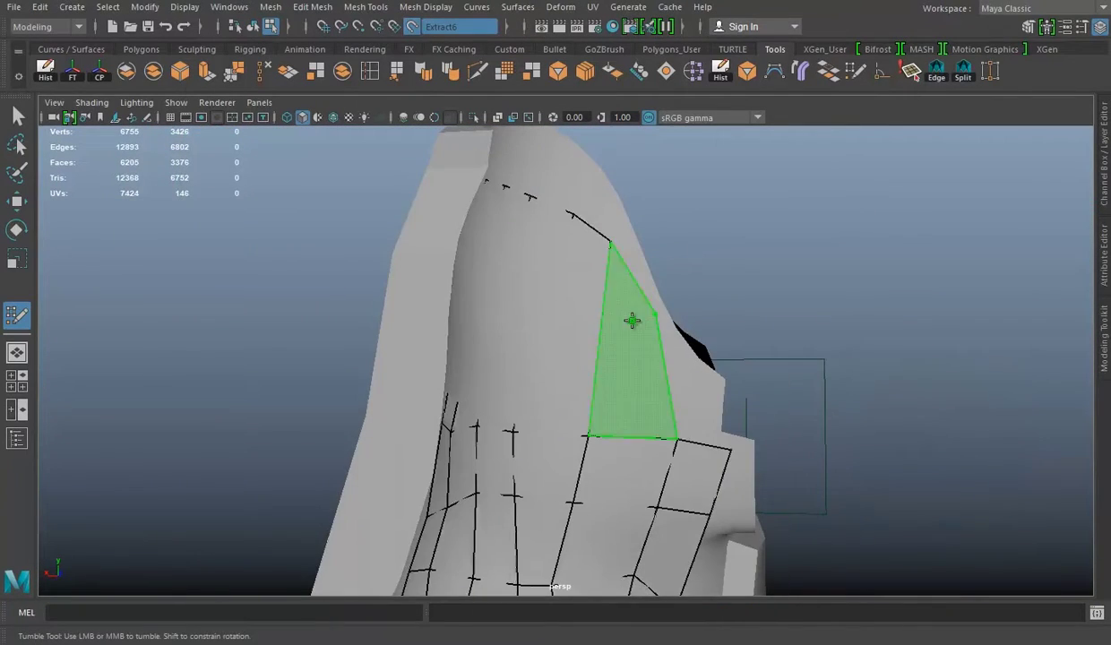
{"action": "mouse_move", "coordinate": [678, 446]}
{"action": "left_mouse_down", "text": "alt"}
{"action": "mouse_move", "coordinate": [794, 409]}
{"action": "mouse_move", "coordinate": [603, 288]}
{"action": "mouse_move", "coordinate": [655, 390]}
{"action": "mouse_move", "coordinate": [640, 355]}
{"action": "mouse_move", "coordinate": [695, 314]}
{"action": "left_mouse_up", "text": "alt"}
Step: Extrude the new strip's faces to a thickness of about 1.012 units
{"action": "key", "text": "w"}
{"action": "key", "text": "ctrl+e"}
{"action": "mouse_move", "coordinate": [535, 414]}
{"action": "left_mouse_down", "text": "alt"}
{"action": "mouse_move", "coordinate": [565, 355]}
{"action": "mouse_move", "coordinate": [298, 508]}
{"action": "mouse_move", "coordinate": [372, 402]}
{"action": "mouse_move", "coordinate": [595, 289]}
{"action": "mouse_move", "coordinate": [678, 326]}
{"action": "mouse_move", "coordinate": [633, 377]}
{"action": "mouse_move", "coordinate": [744, 300]}
{"action": "mouse_move", "coordinate": [533, 342]}
{"action": "mouse_move", "coordinate": [601, 267]}
{"action": "left_mouse_up", "text": "alt"}
Step: Isolate the strip and bridge the gap between its two ends
{"action": "key", "text": "q"}
{"action": "key", "text": "ctrl+1"}
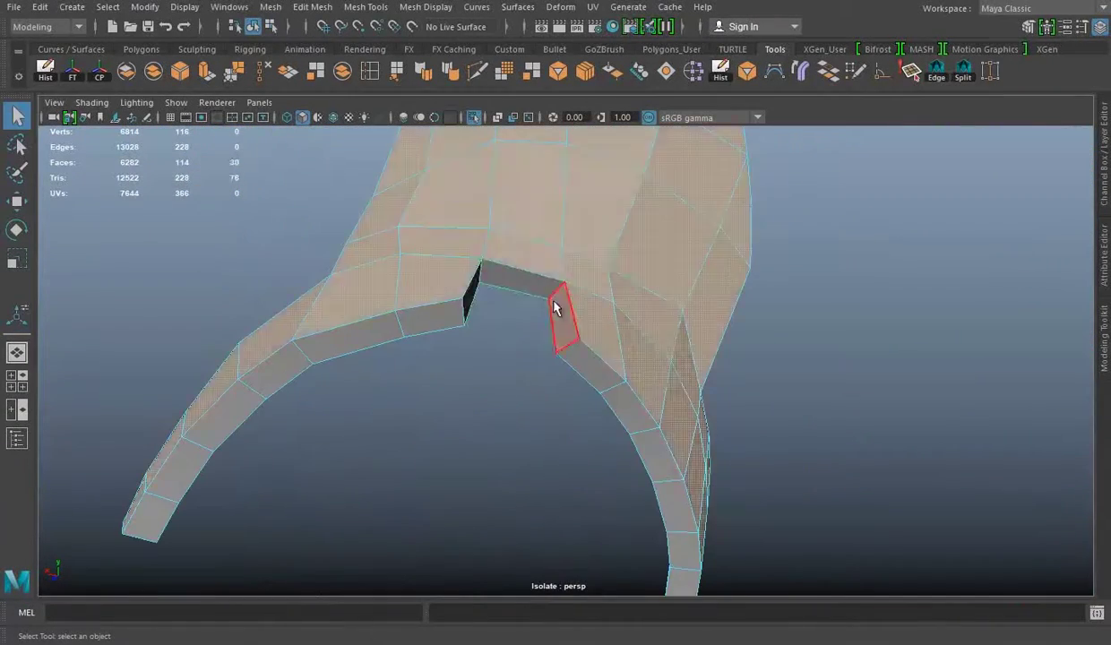
{"action": "left_click_drag", "start_coordinate": [514, 289], "coordinate": [467, 280], "text": "alt"}
{"action": "left_click_drag", "start_coordinate": [549, 126], "coordinate": [442, 283], "text": "alt"}
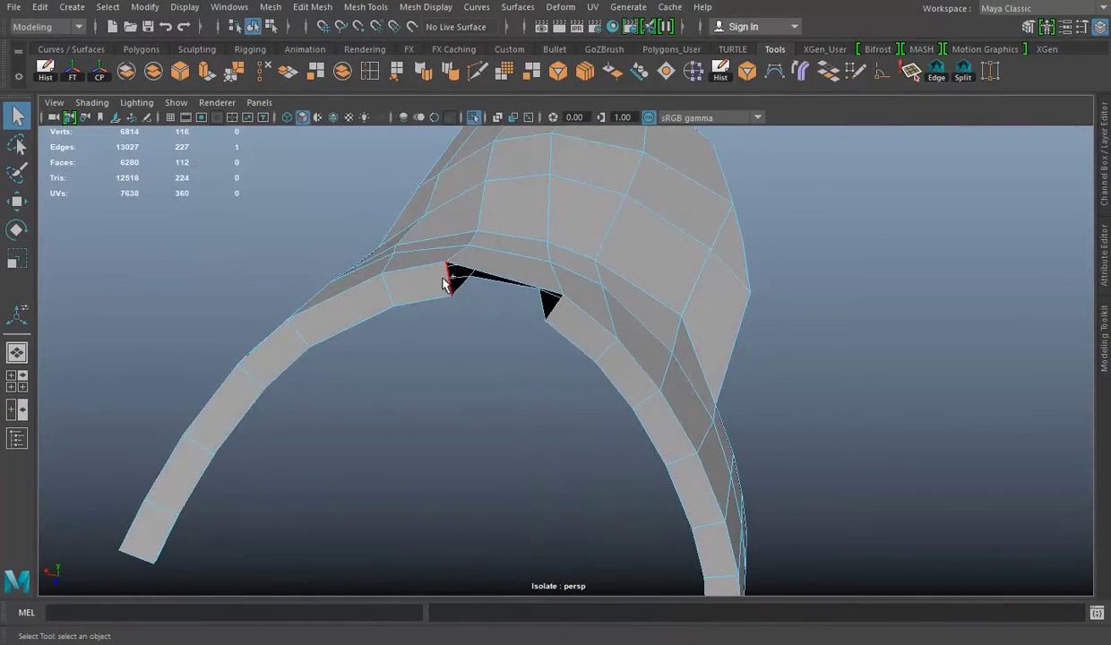
{"action": "left_click", "coordinate": [826, 78]}
{"action": "mouse_move", "coordinate": [556, 269]}
{"action": "left_mouse_down", "text": "alt"}
{"action": "mouse_move", "coordinate": [609, 254]}
{"action": "mouse_move", "coordinate": [616, 316]}
{"action": "mouse_move", "coordinate": [523, 298]}
{"action": "left_mouse_up", "text": "alt"}
Step: Extrude the plate's border edges outward to Local Translate Z -2.322 and clear the selection
{"action": "key", "text": "ctrl+1"}
{"action": "mouse_move", "coordinate": [576, 275]}
{"action": "left_mouse_down", "text": "alt"}
{"action": "mouse_move", "coordinate": [561, 305]}
{"action": "mouse_move", "coordinate": [561, 293]}
{"action": "mouse_move", "coordinate": [461, 343]}
{"action": "mouse_move", "coordinate": [740, 395]}
{"action": "mouse_move", "coordinate": [553, 364]}
{"action": "mouse_move", "coordinate": [568, 332]}
{"action": "mouse_move", "coordinate": [376, 350]}
{"action": "left_mouse_up", "text": "alt"}
{"action": "key", "text": "w"}
{"action": "key", "text": "w"}
{"action": "mouse_move", "coordinate": [484, 325]}
{"action": "left_mouse_down", "text": "alt"}
{"action": "mouse_move", "coordinate": [620, 365]}
{"action": "mouse_move", "coordinate": [464, 229]}
{"action": "mouse_move", "coordinate": [521, 317]}
{"action": "mouse_move", "coordinate": [543, 307]}
{"action": "mouse_move", "coordinate": [645, 314]}
{"action": "mouse_move", "coordinate": [583, 346]}
{"action": "left_mouse_up", "text": "alt"}
{"action": "mouse_move", "coordinate": [793, 281]}
{"action": "left_mouse_down", "text": "alt"}
{"action": "mouse_move", "coordinate": [484, 347]}
{"action": "mouse_move", "coordinate": [563, 384]}
{"action": "mouse_move", "coordinate": [496, 377]}
{"action": "mouse_move", "coordinate": [549, 399]}
{"action": "mouse_move", "coordinate": [670, 391]}
{"action": "mouse_move", "coordinate": [849, 298]}
{"action": "mouse_move", "coordinate": [464, 336]}
{"action": "left_mouse_up", "text": "alt"}
{"action": "key", "text": "ctrl+e"}
{"action": "mouse_move", "coordinate": [529, 261]}
{"action": "left_mouse_down", "text": "alt"}
{"action": "mouse_move", "coordinate": [596, 378]}
{"action": "mouse_move", "coordinate": [365, 335]}
{"action": "mouse_move", "coordinate": [627, 275]}
{"action": "mouse_move", "coordinate": [744, 368]}
{"action": "mouse_move", "coordinate": [318, 287]}
{"action": "mouse_move", "coordinate": [874, 446]}
{"action": "mouse_move", "coordinate": [377, 390]}
{"action": "mouse_move", "coordinate": [789, 409]}
{"action": "mouse_move", "coordinate": [596, 293]}
{"action": "left_mouse_up", "text": "alt"}
{"action": "key", "text": "q"}
Step: In the side -X view, place quads over the sketched cross-emblem plate
{"action": "key", "text": "space"}
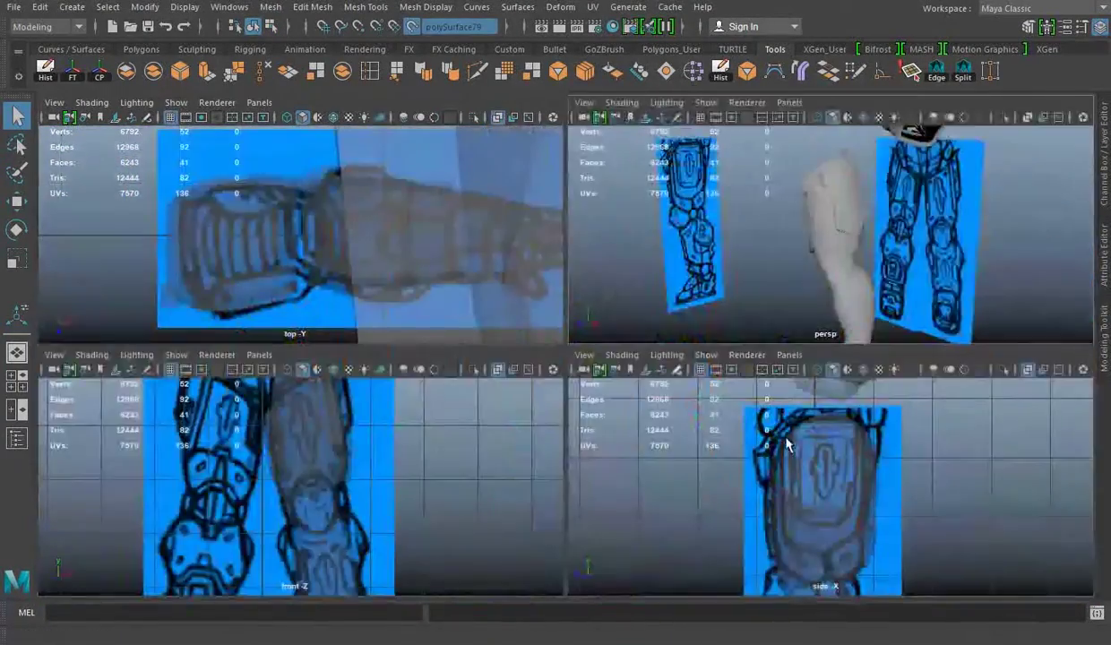
{"action": "key", "text": "space"}
{"action": "scroll", "coordinate": [602, 328], "scroll_direction": "up", "scroll_amount": 2}
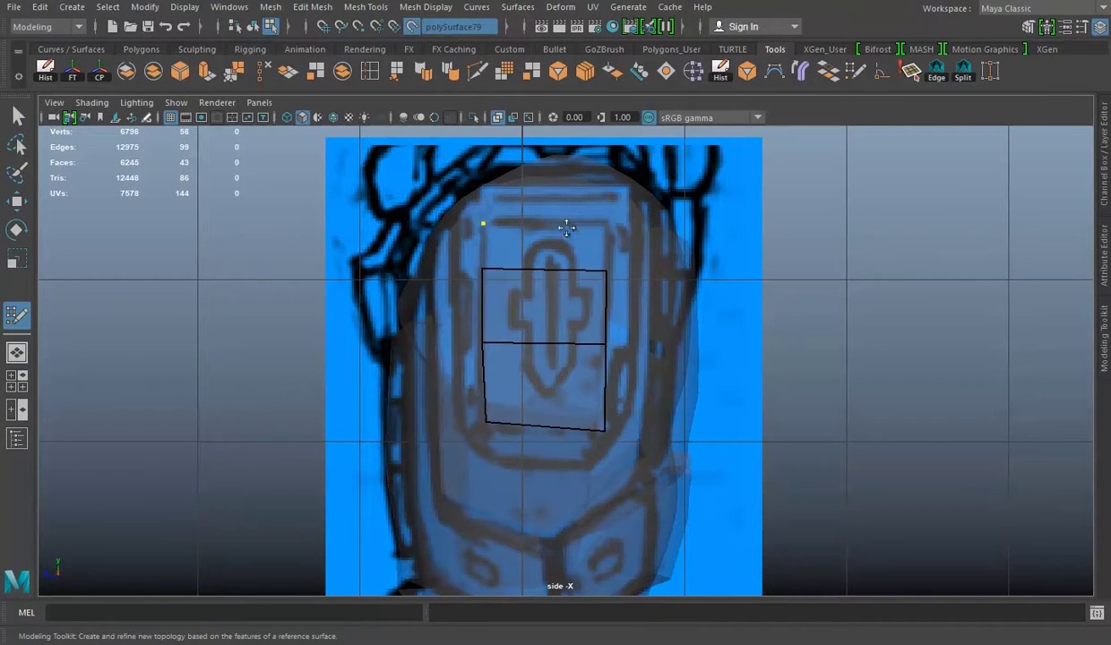
{"action": "scroll", "coordinate": [664, 318], "scroll_direction": "up", "scroll_amount": 1}
{"action": "middle_click_drag", "start_coordinate": [551, 322], "coordinate": [470, 428], "text": "alt"}
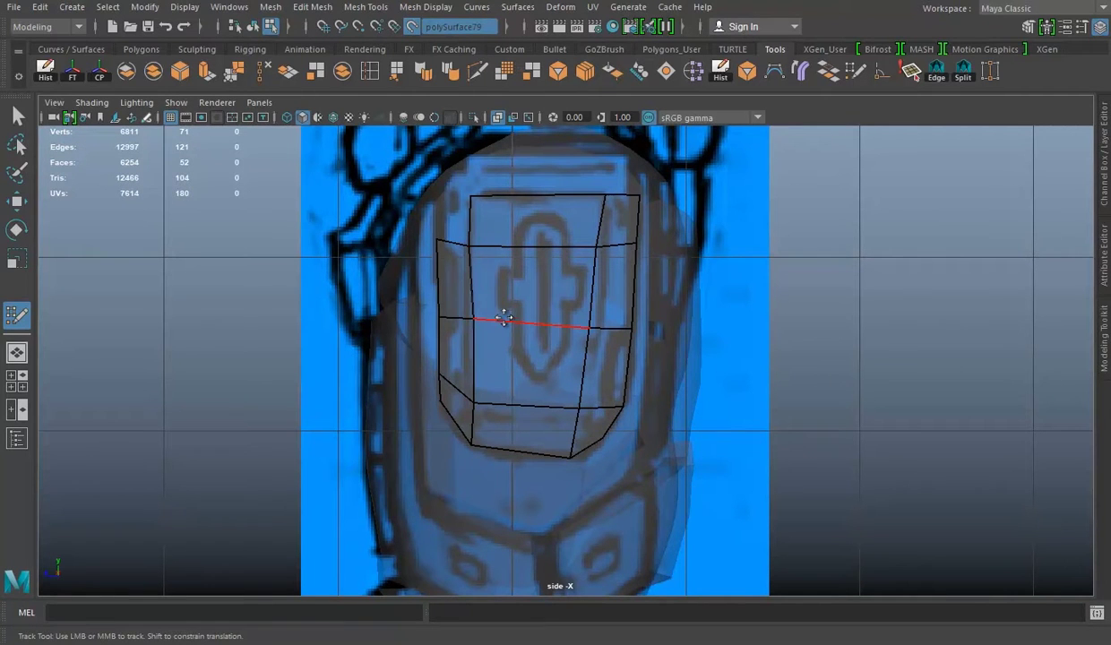
{"action": "left_click", "coordinate": [446, 248], "text": "shift"}
{"action": "scroll", "coordinate": [475, 234], "scroll_direction": "up", "scroll_amount": 2}
{"action": "scroll", "coordinate": [501, 217], "scroll_direction": "up", "scroll_amount": 1}
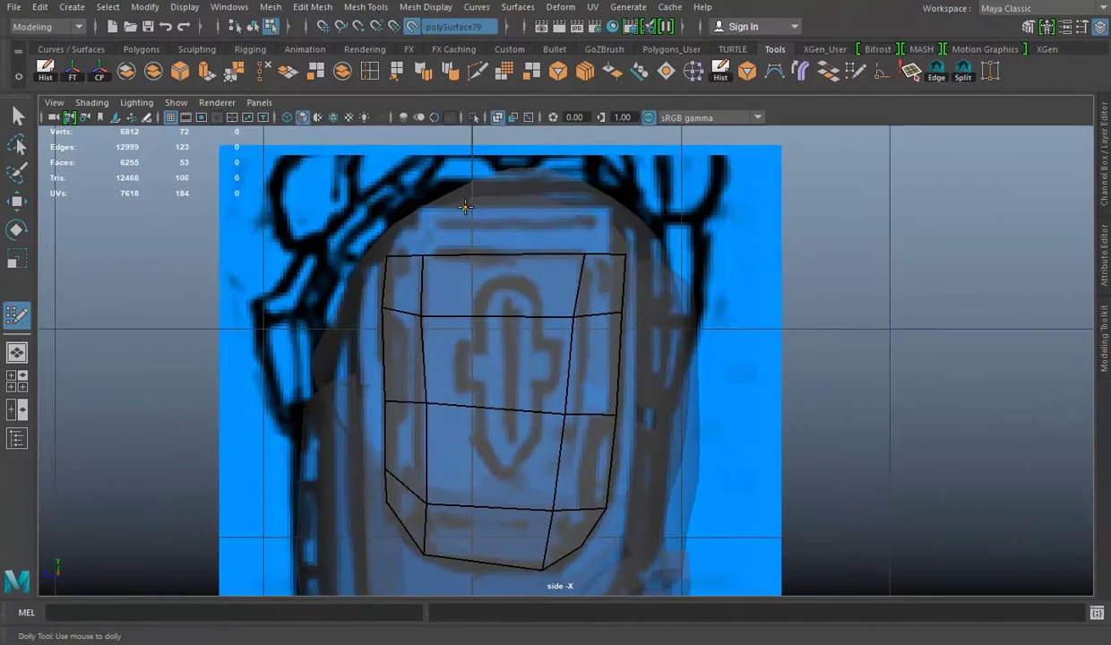
Step: Frame and isolate the cross-emblem patch, then extrude it for thickness
{"action": "key", "text": "space"}
{"action": "key", "text": "f"}
{"action": "key", "text": "ctrl+1"}
{"action": "key", "text": "q"}
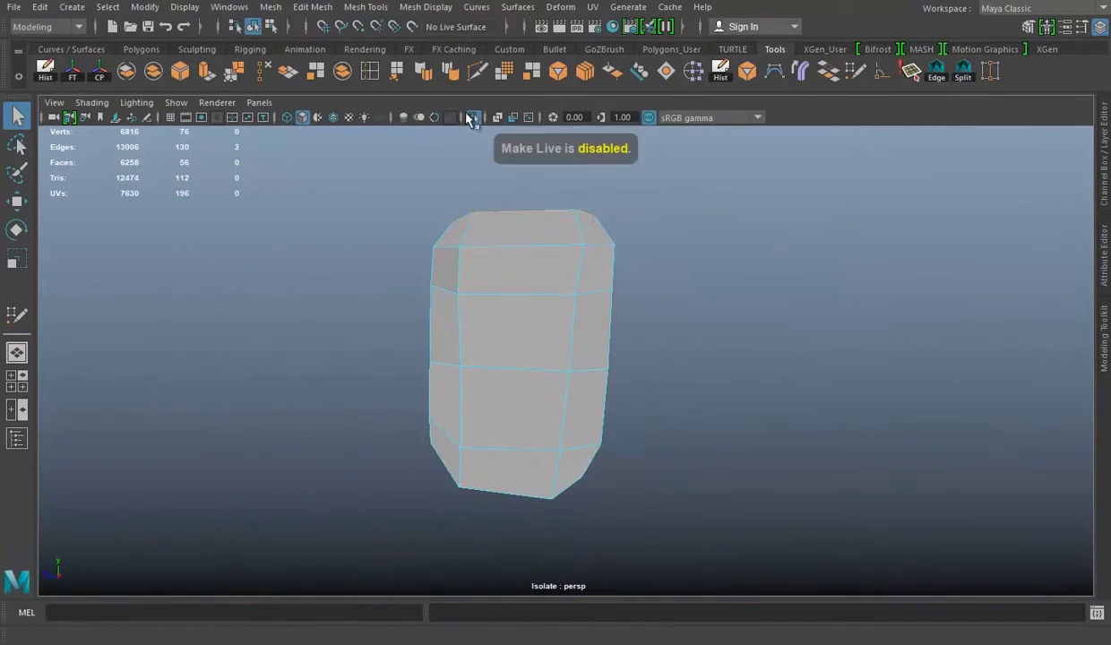
{"action": "key", "text": "ctrl+1"}
{"action": "key", "text": "r"}
{"action": "mouse_move", "coordinate": [369, 278]}
{"action": "left_mouse_down", "text": "alt"}
{"action": "mouse_move", "coordinate": [534, 280]}
{"action": "mouse_move", "coordinate": [305, 116]}
{"action": "mouse_move", "coordinate": [741, 368]}
{"action": "left_mouse_up", "text": "alt"}
{"action": "key", "text": "ctrl+e"}
Step: Move, rotate and scale the patch in the front view to fit the thigh
{"action": "key", "text": "space"}
{"action": "key", "text": "w"}
{"action": "key", "text": "space"}
{"action": "key", "text": "space"}
{"action": "key", "text": "e"}
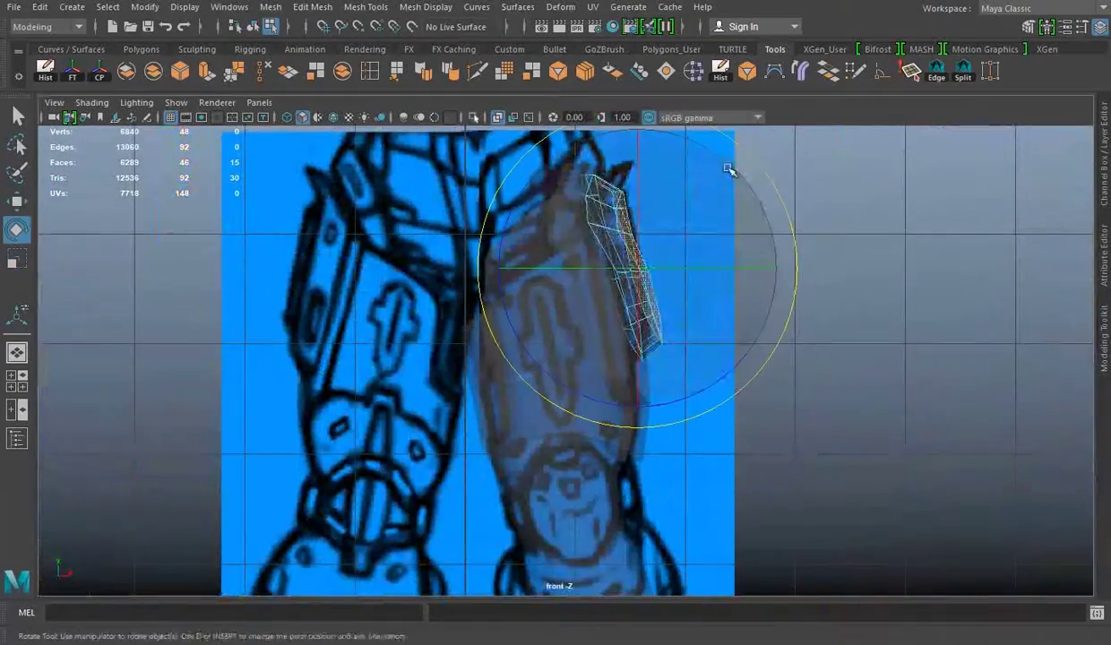
{"action": "key", "text": "space"}
{"action": "key", "text": "w"}
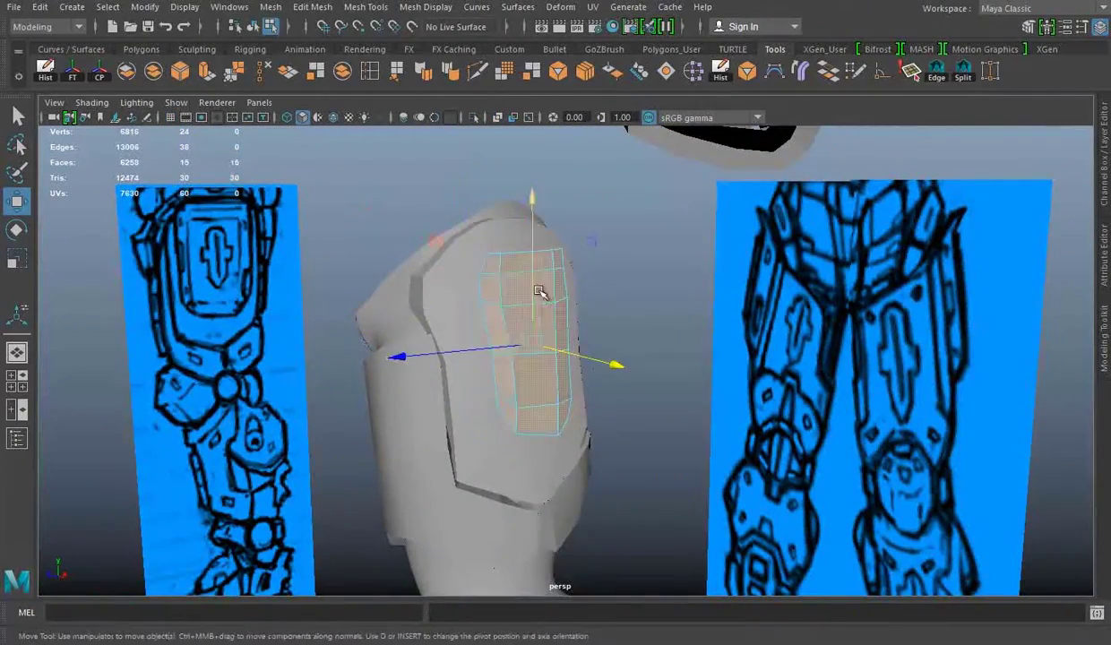
{"action": "key", "text": "space"}
{"action": "key", "text": "r"}
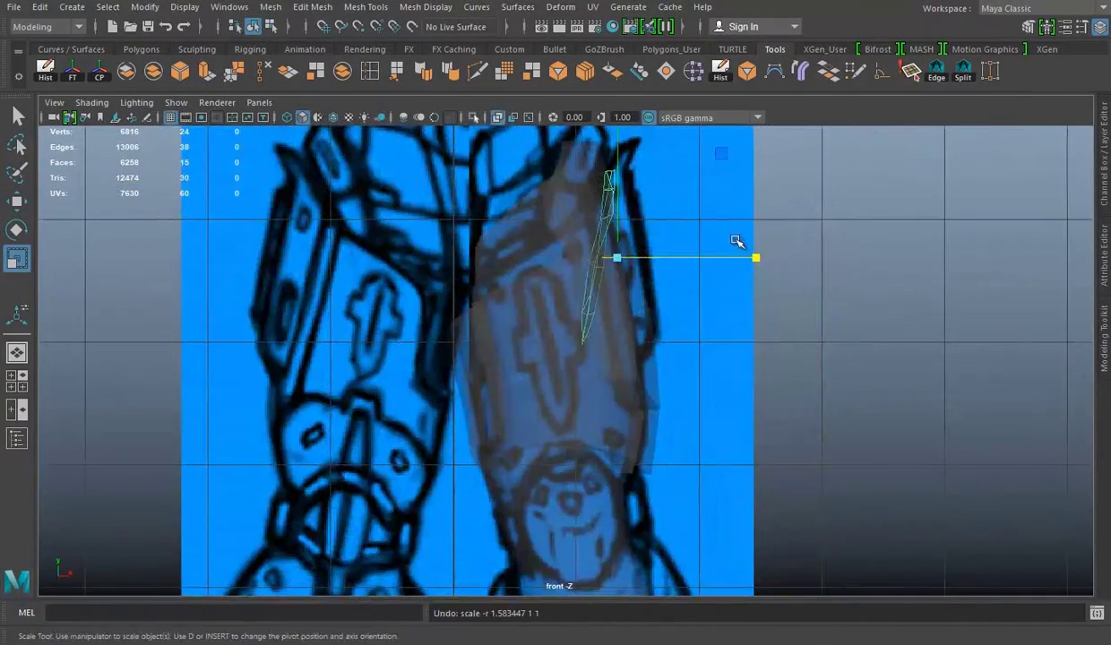
{"action": "key", "text": "space"}
{"action": "key", "text": "e"}
{"action": "key", "text": "space"}
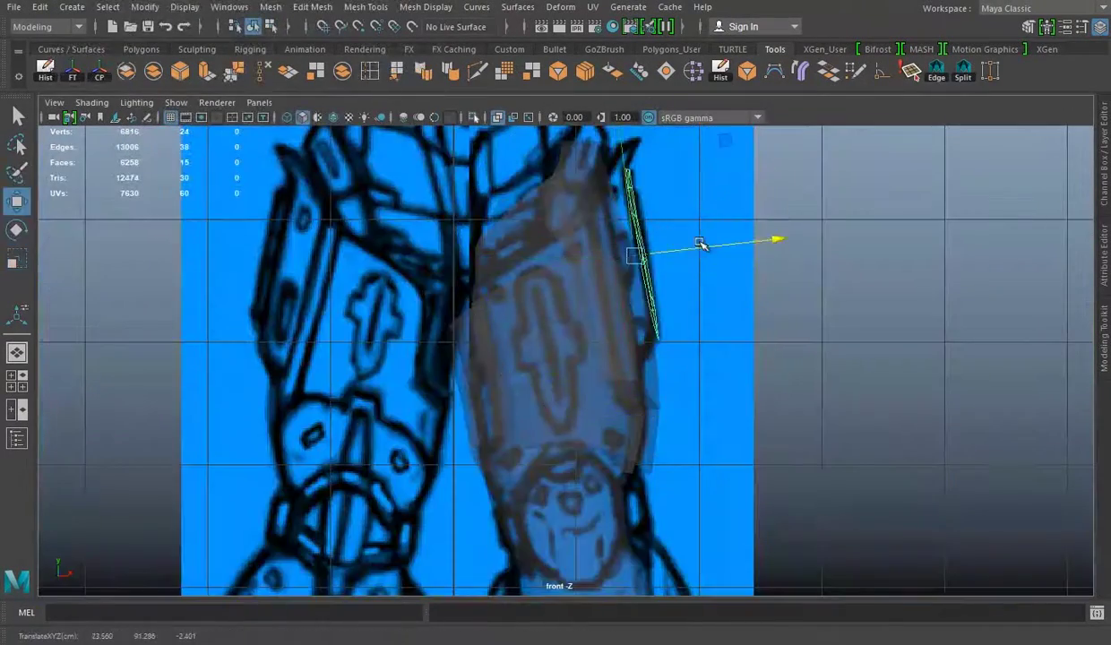
{"action": "key", "text": "space"}
Step: Scale and rotate the patch in the side view against the thigh's outer side
{"action": "key", "text": "space"}
{"action": "key", "text": "space"}
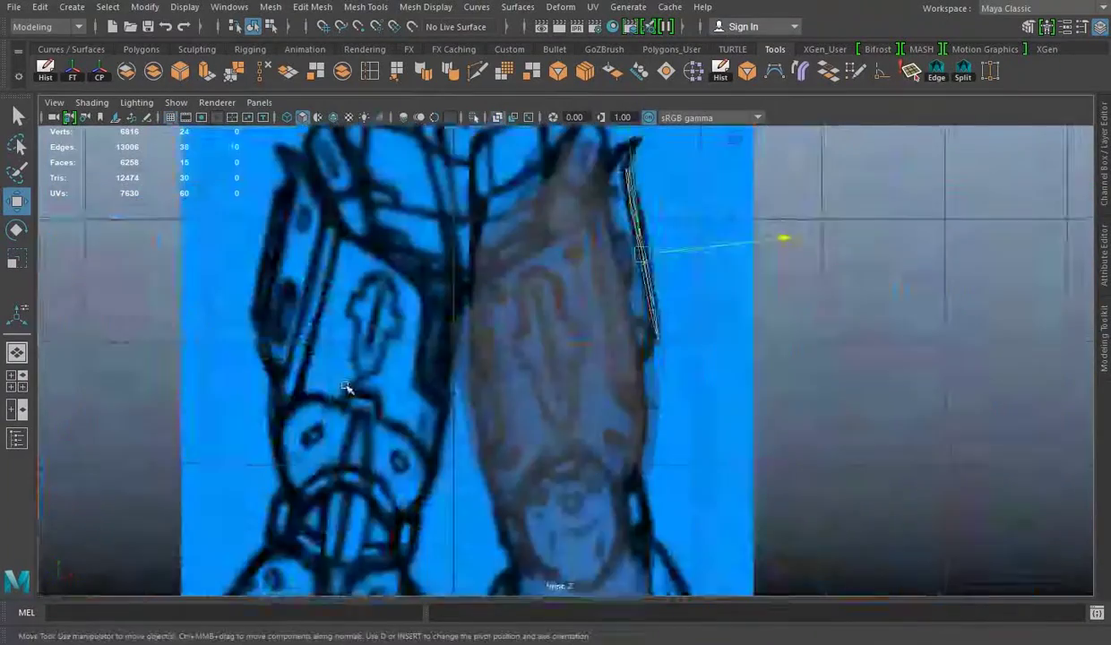
{"action": "key", "text": "space"}
{"action": "key", "text": "space"}
{"action": "key", "text": "e"}
{"action": "key", "text": "space"}
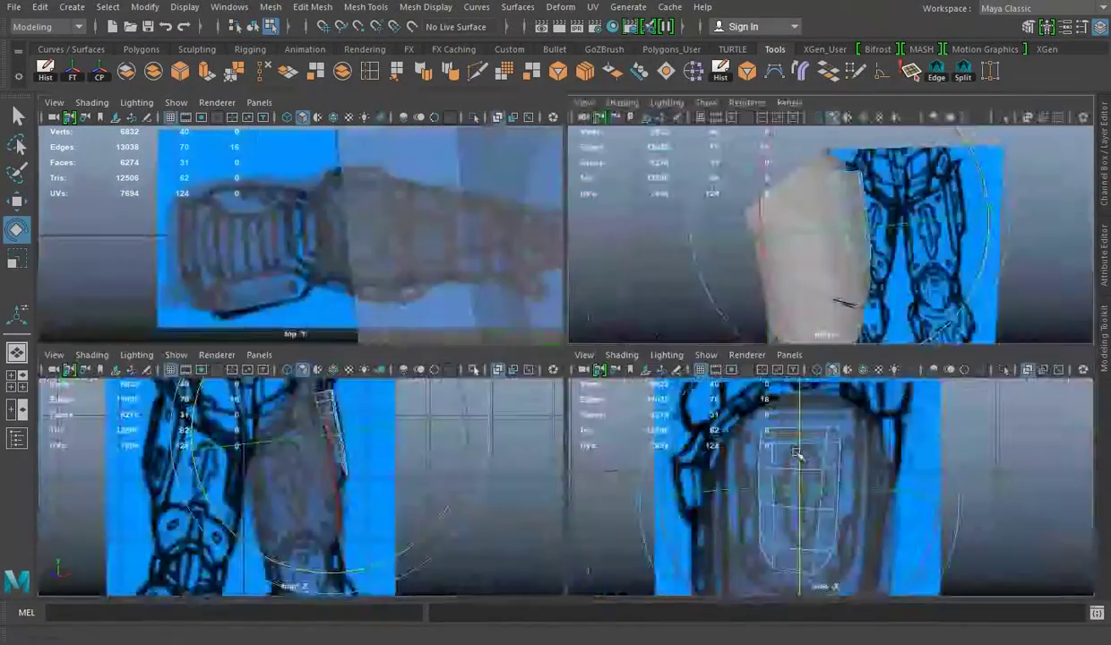
{"action": "key", "text": "space"}
{"action": "key", "text": "r"}
{"action": "key", "text": "space"}
{"action": "key", "text": "space"}
{"action": "key", "text": "w"}
{"action": "mouse_move", "coordinate": [630, 346]}
{"action": "left_mouse_down", "text": "alt"}
{"action": "mouse_move", "coordinate": [562, 300]}
{"action": "mouse_move", "coordinate": [460, 385]}
{"action": "left_mouse_up", "text": "alt"}
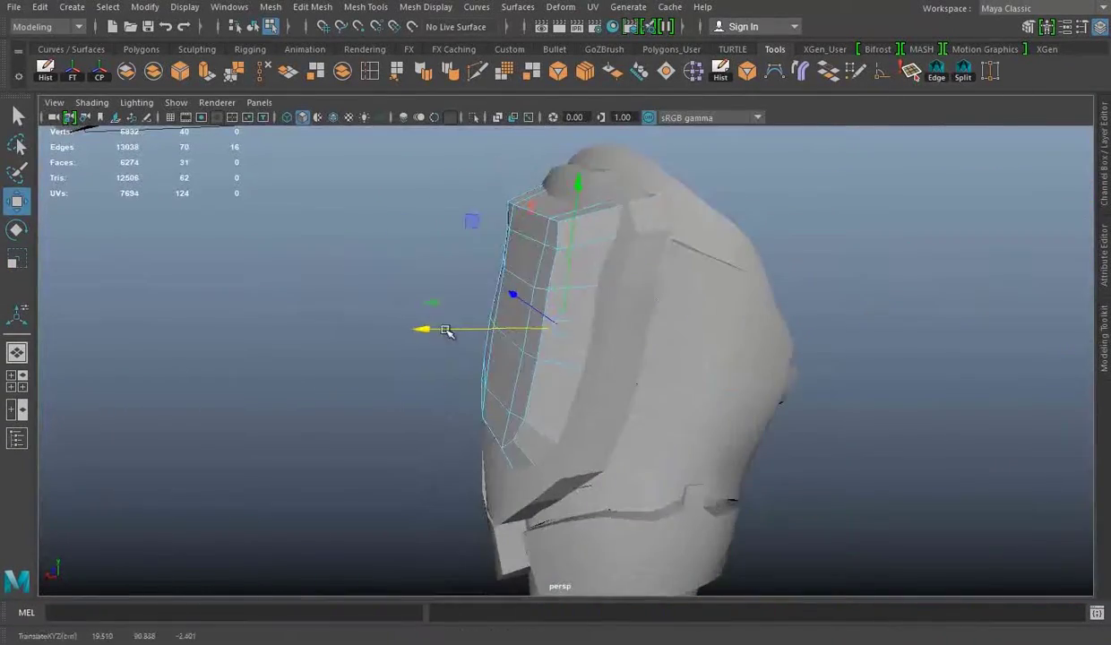
Step: Refine the patch's scale, rotation and position against the front sketch and in perspective
{"action": "key", "text": "space"}
{"action": "key", "text": "space"}
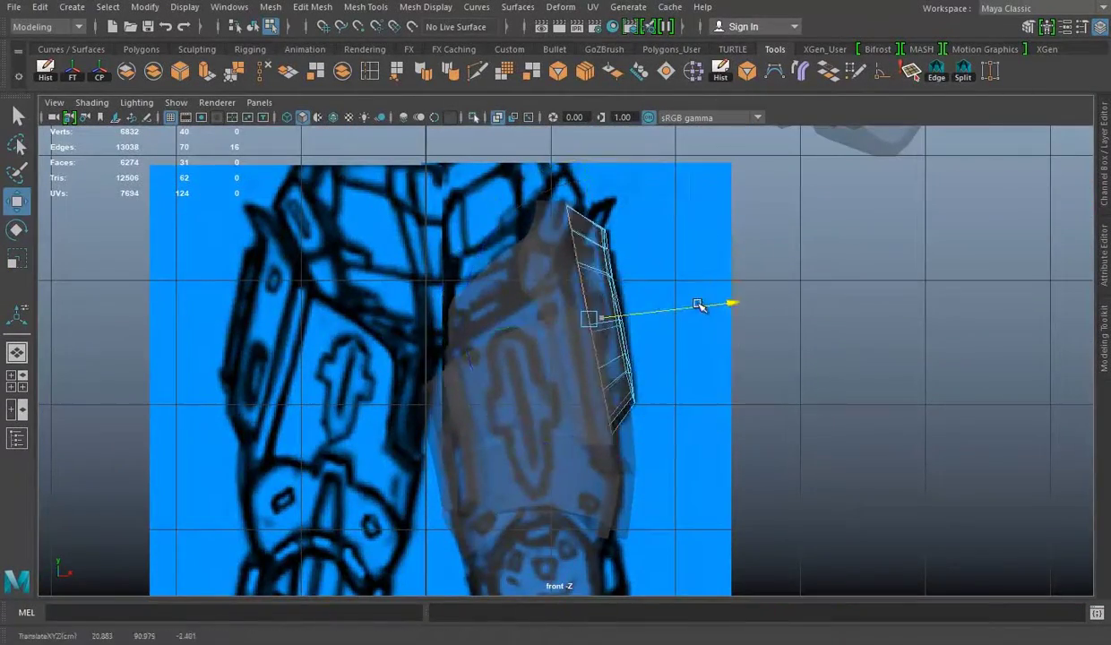
{"action": "key", "text": "space"}
{"action": "key", "text": "space"}
{"action": "key", "text": "e"}
{"action": "mouse_move", "coordinate": [767, 298]}
{"action": "left_mouse_down", "text": "alt"}
{"action": "mouse_move", "coordinate": [635, 298]}
{"action": "mouse_move", "coordinate": [479, 355]}
{"action": "mouse_move", "coordinate": [480, 328]}
{"action": "left_mouse_up", "text": "alt"}
{"action": "key", "text": "r"}
{"action": "key", "text": "e"}
{"action": "mouse_move", "coordinate": [823, 279]}
{"action": "left_mouse_down", "text": "alt"}
{"action": "mouse_move", "coordinate": [521, 397]}
{"action": "mouse_move", "coordinate": [856, 347]}
{"action": "mouse_move", "coordinate": [653, 367]}
{"action": "mouse_move", "coordinate": [698, 362]}
{"action": "mouse_move", "coordinate": [496, 322]}
{"action": "mouse_move", "coordinate": [675, 335]}
{"action": "mouse_move", "coordinate": [601, 306]}
{"action": "mouse_move", "coordinate": [519, 315]}
{"action": "left_mouse_up", "text": "alt"}
{"action": "key", "text": "w"}
{"action": "right_click_drag", "start_coordinate": [519, 316], "coordinate": [502, 304], "text": "shift"}
Step: Insert an edge loop across the patch and adjust the new loop in the front view
{"action": "left_click_drag", "start_coordinate": [518, 315], "coordinate": [566, 273]}
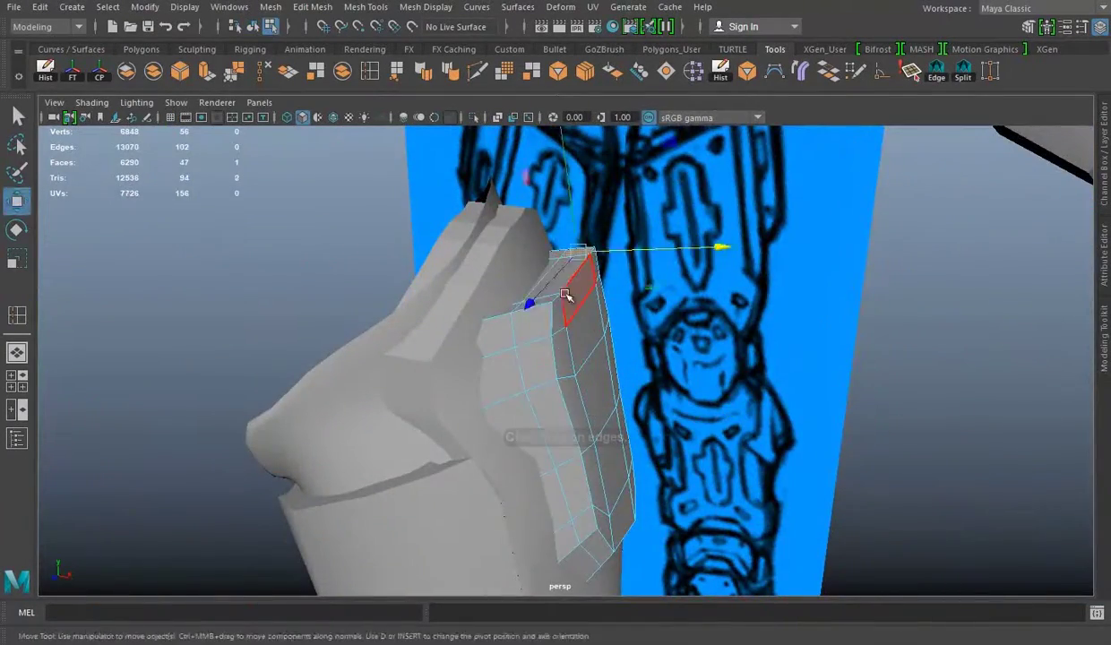
{"action": "key", "text": "q"}
{"action": "key", "text": "space"}
{"action": "key", "text": "space"}
{"action": "key", "text": "w"}
{"action": "key", "text": "space"}
{"action": "left_click_drag", "start_coordinate": [538, 155], "coordinate": [558, 291]}
{"action": "scroll", "coordinate": [550, 205], "scroll_direction": "up", "scroll_amount": 3}
Step: Save the scene, then stretch the top vertices slightly taller in the side view
{"action": "key", "text": "space"}
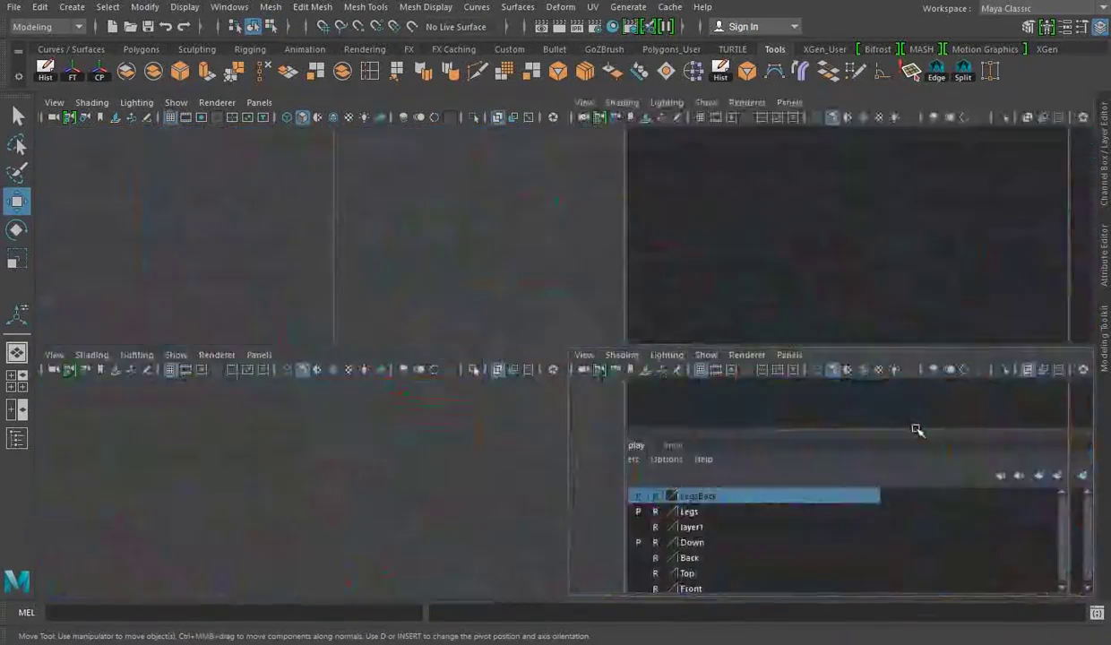
{"action": "key", "text": "space"}
{"action": "mouse_move", "coordinate": [628, 296]}
{"action": "left_mouse_down", "text": "alt"}
{"action": "mouse_move", "coordinate": [690, 292]}
{"action": "mouse_move", "coordinate": [727, 377]}
{"action": "left_mouse_up", "text": "alt"}
{"action": "key", "text": "ctrl+s"}
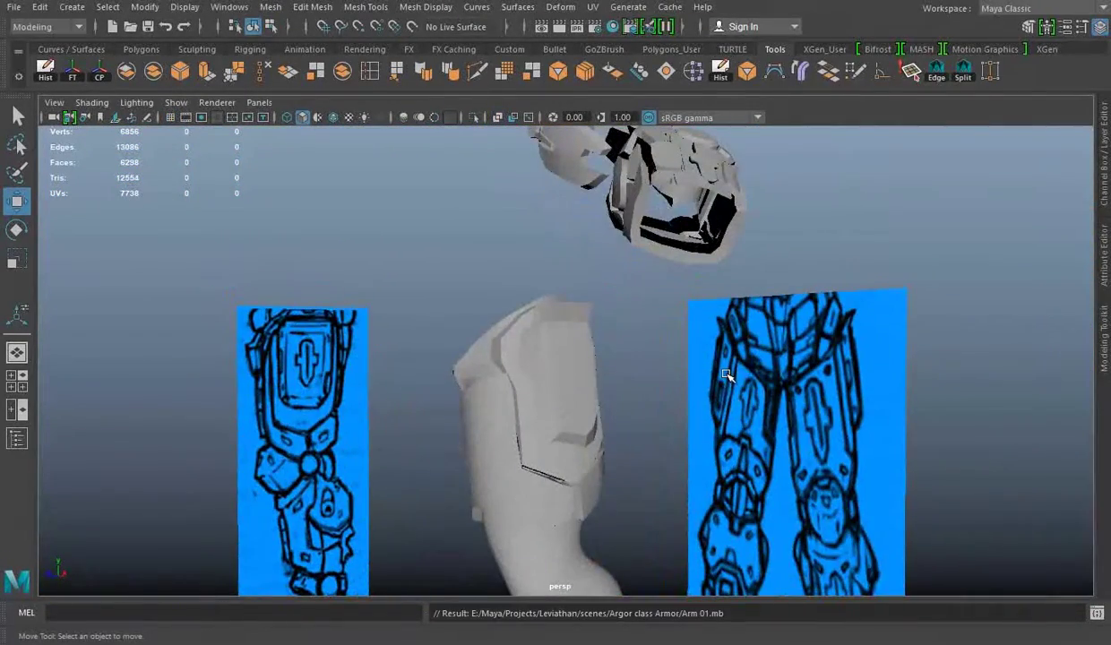
{"action": "left_click_drag", "start_coordinate": [655, 407], "coordinate": [595, 367], "text": "alt"}
{"action": "key", "text": "f"}
{"action": "scroll", "coordinate": [670, 467], "scroll_direction": "up", "scroll_amount": 1}
{"action": "key", "text": "r"}
{"action": "mouse_move", "coordinate": [388, 249]}
{"action": "left_mouse_down"}
{"action": "mouse_move", "coordinate": [375, 248]}
{"action": "mouse_move", "coordinate": [432, 322]}
{"action": "mouse_move", "coordinate": [763, 323]}
{"action": "mouse_move", "coordinate": [566, 355]}
{"action": "mouse_move", "coordinate": [861, 332]}
{"action": "mouse_move", "coordinate": [631, 337]}
{"action": "left_mouse_up"}
{"action": "key", "text": "space"}
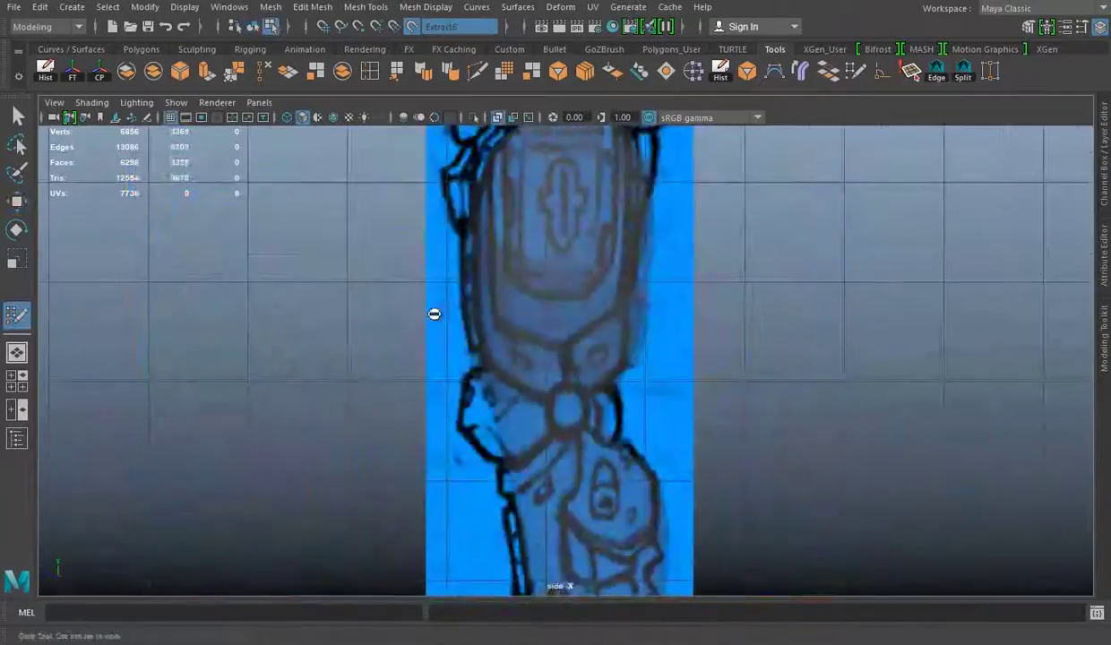
Step: Draw the quad patch over the oval kneecap plate, then turn off Make Live on the leg
{"action": "right_click_drag", "start_coordinate": [434, 313], "coordinate": [505, 320], "text": "alt"}
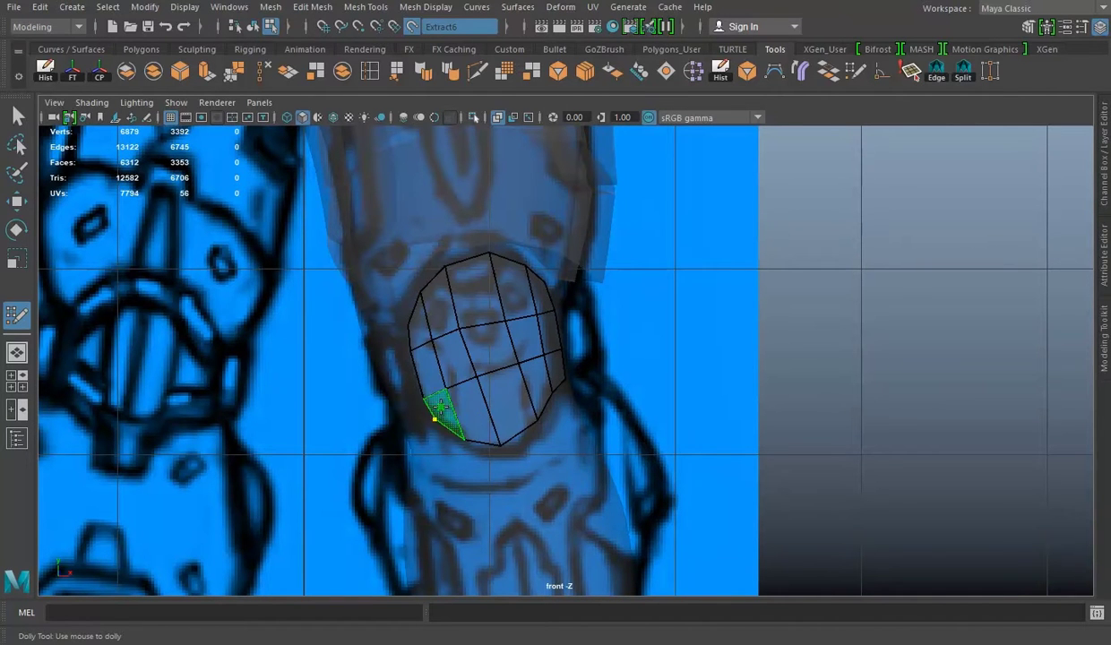
{"action": "key", "text": "space"}
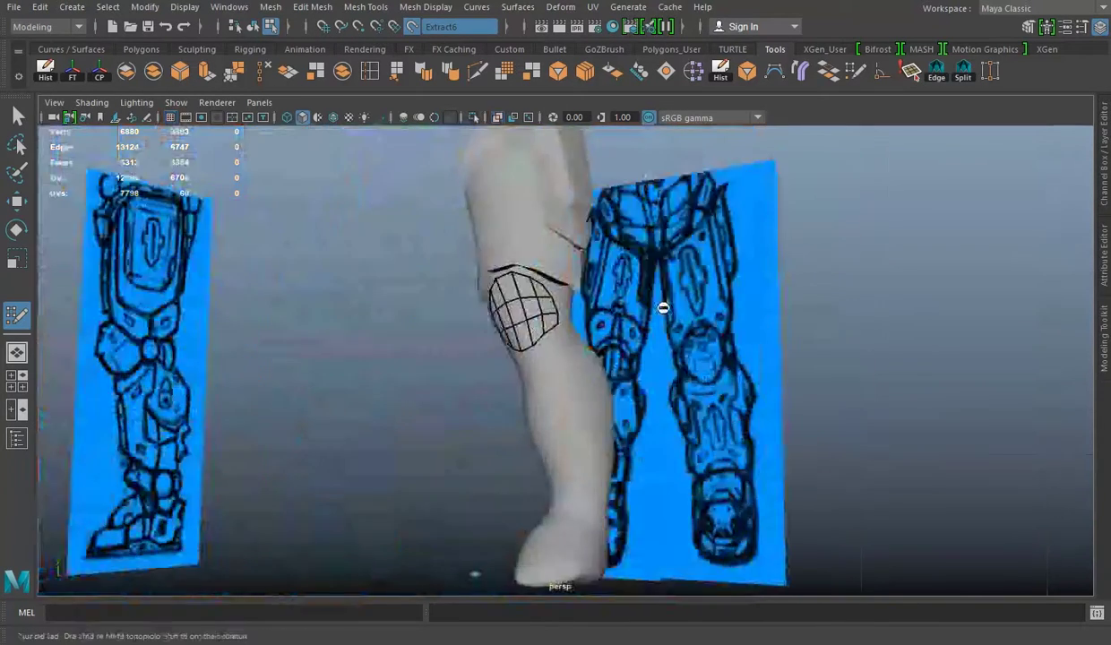
{"action": "key", "text": "space"}
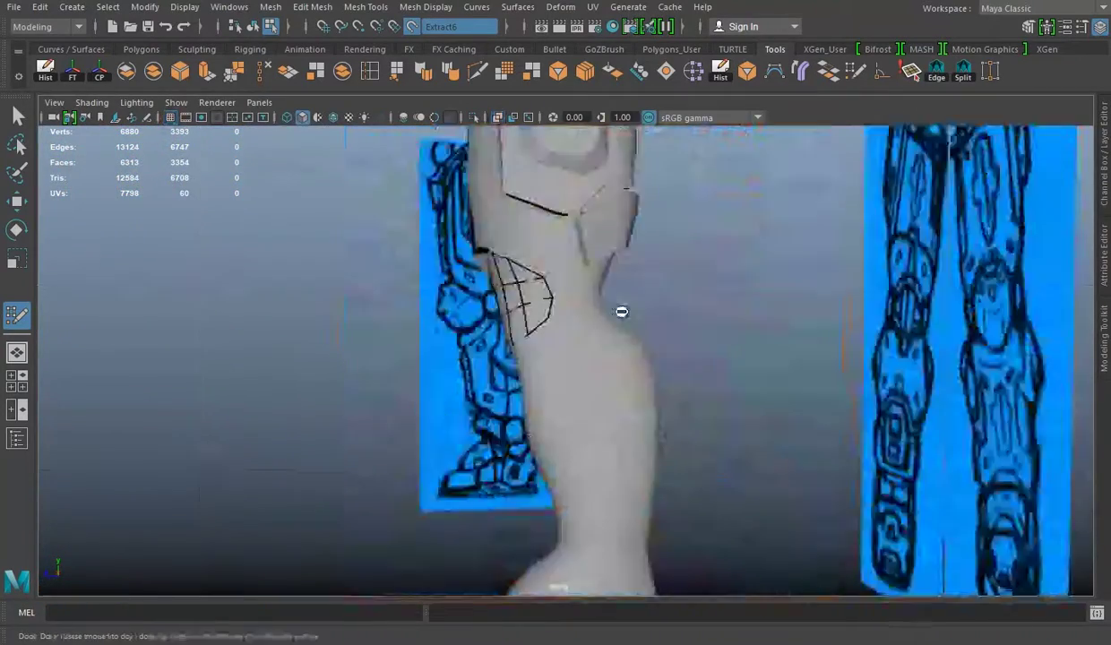
{"action": "left_click_drag", "start_coordinate": [620, 310], "coordinate": [516, 294], "text": "alt"}
{"action": "mouse_move", "coordinate": [513, 250]}
{"action": "left_mouse_down", "text": "alt"}
{"action": "mouse_move", "coordinate": [544, 306]}
{"action": "mouse_move", "coordinate": [382, 301]}
{"action": "left_mouse_up", "text": "alt"}
{"action": "key", "text": "space"}
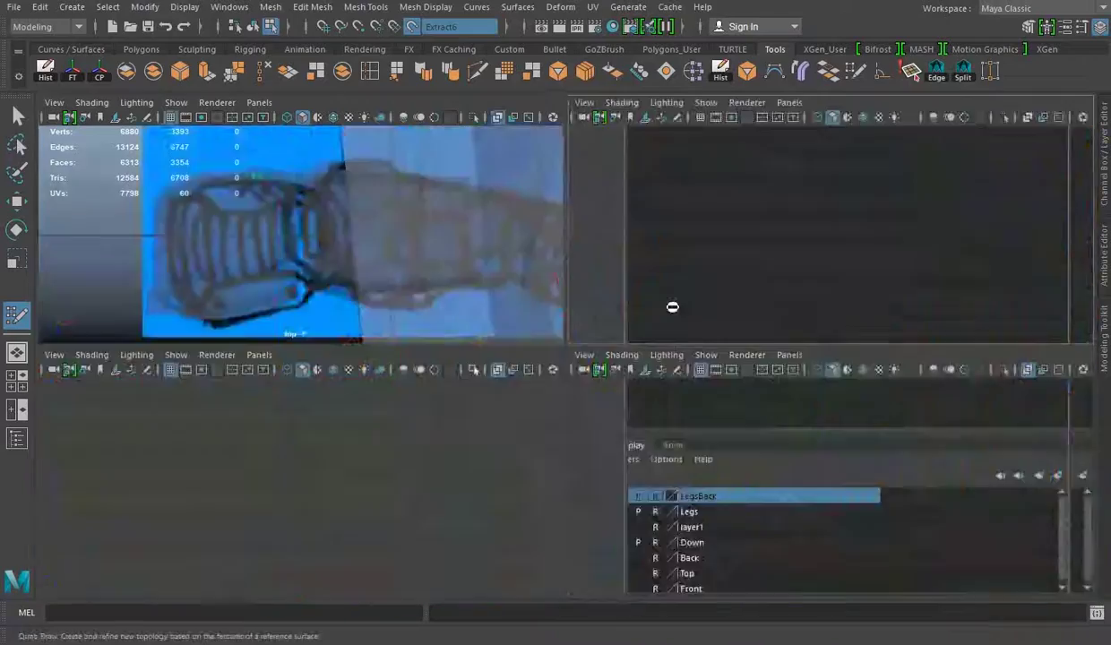
{"action": "key", "text": "space"}
{"action": "scroll", "coordinate": [665, 300], "scroll_direction": "up", "scroll_amount": 3}
{"action": "key", "text": "w"}
{"action": "left_click", "coordinate": [413, 26]}
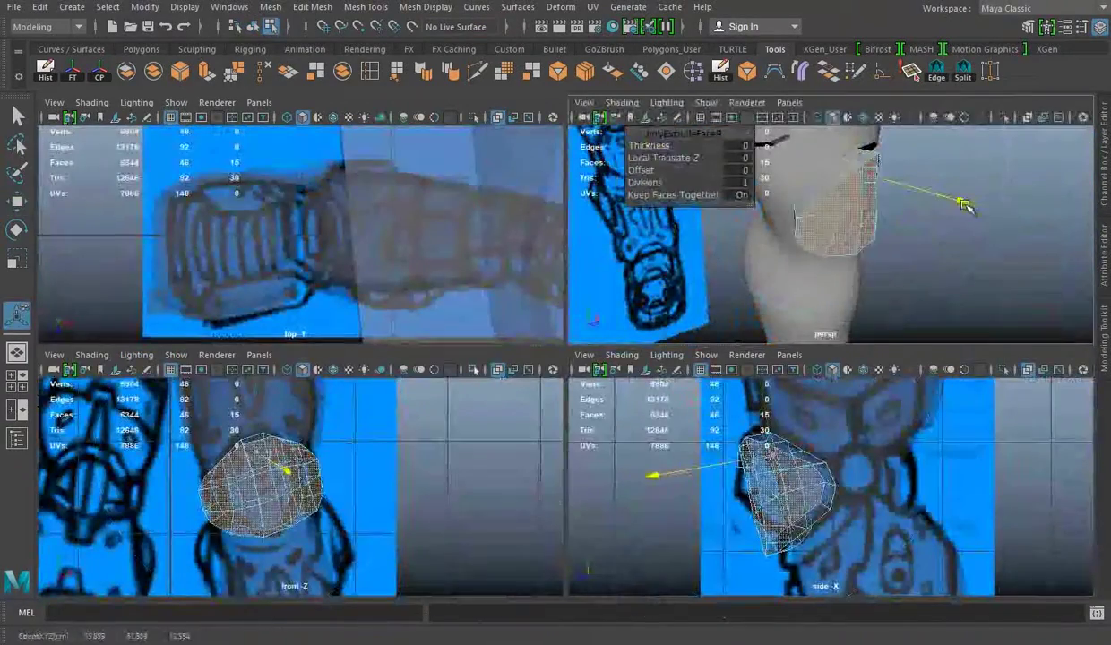
Step: Create a polygon cube at the knee with Subdivisions Width, Height and Depth set to 2
{"action": "key", "text": "space"}
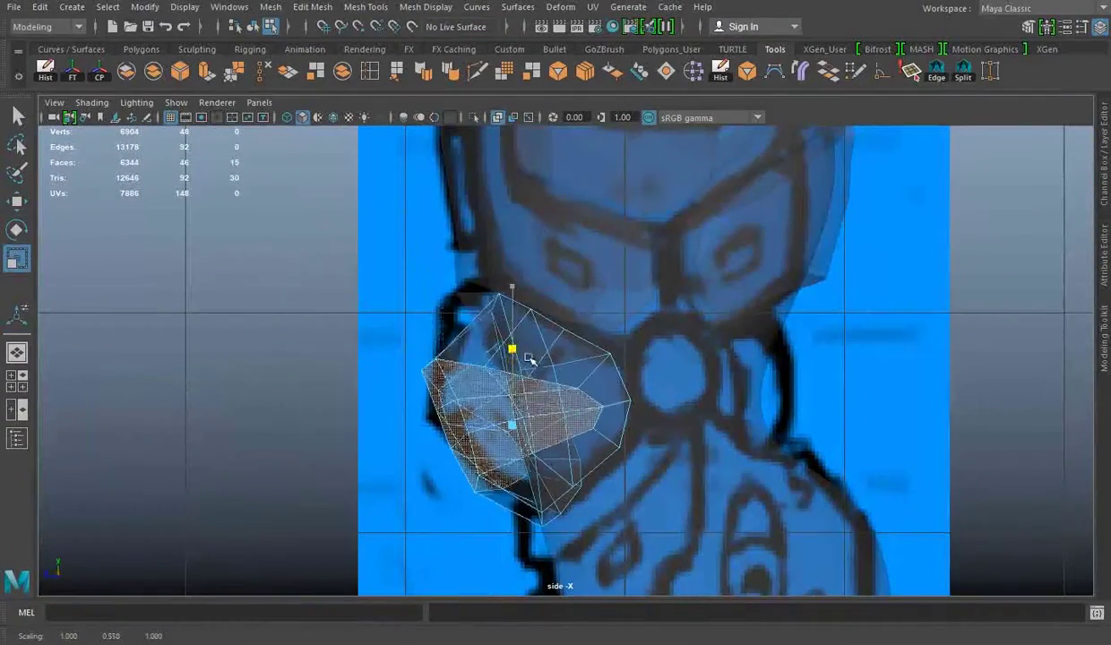
{"action": "left_click", "coordinate": [141, 49]}
{"action": "scroll", "coordinate": [695, 348], "scroll_direction": "down", "scroll_amount": 5}
{"action": "left_click", "coordinate": [72, 71]}
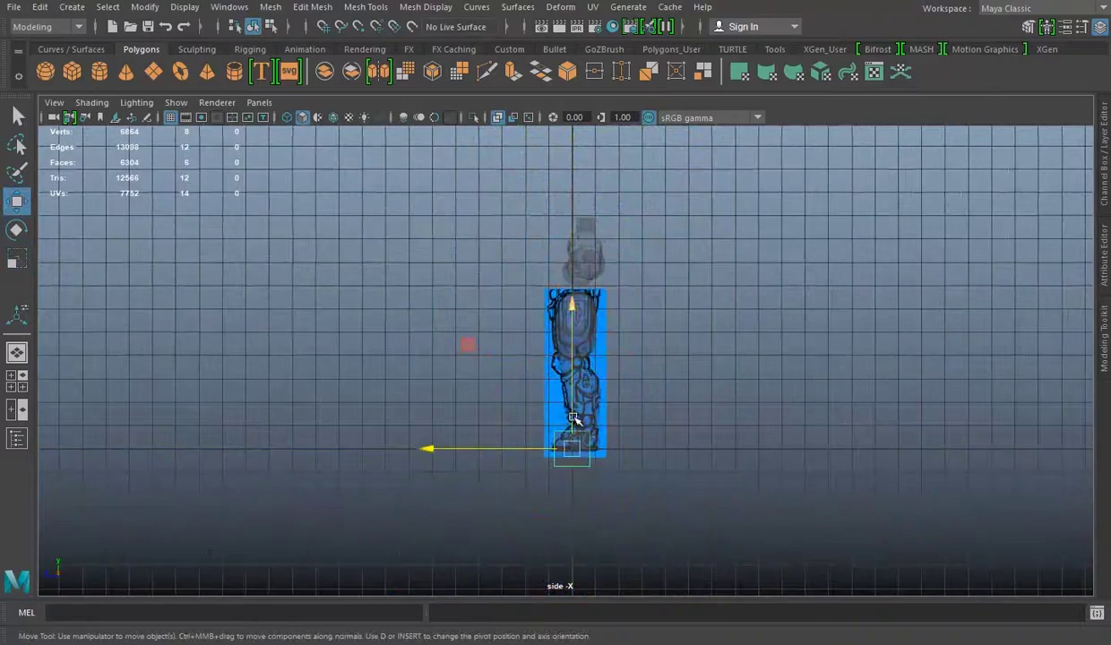
{"action": "scroll", "coordinate": [466, 341], "scroll_direction": "up", "scroll_amount": 5}
{"action": "left_click_drag", "start_coordinate": [516, 361], "coordinate": [538, 356]}
{"action": "key", "text": "ctrl+a"}
{"action": "left_click", "coordinate": [668, 296]}
{"action": "left_click_drag", "start_coordinate": [717, 341], "coordinate": [718, 365]}
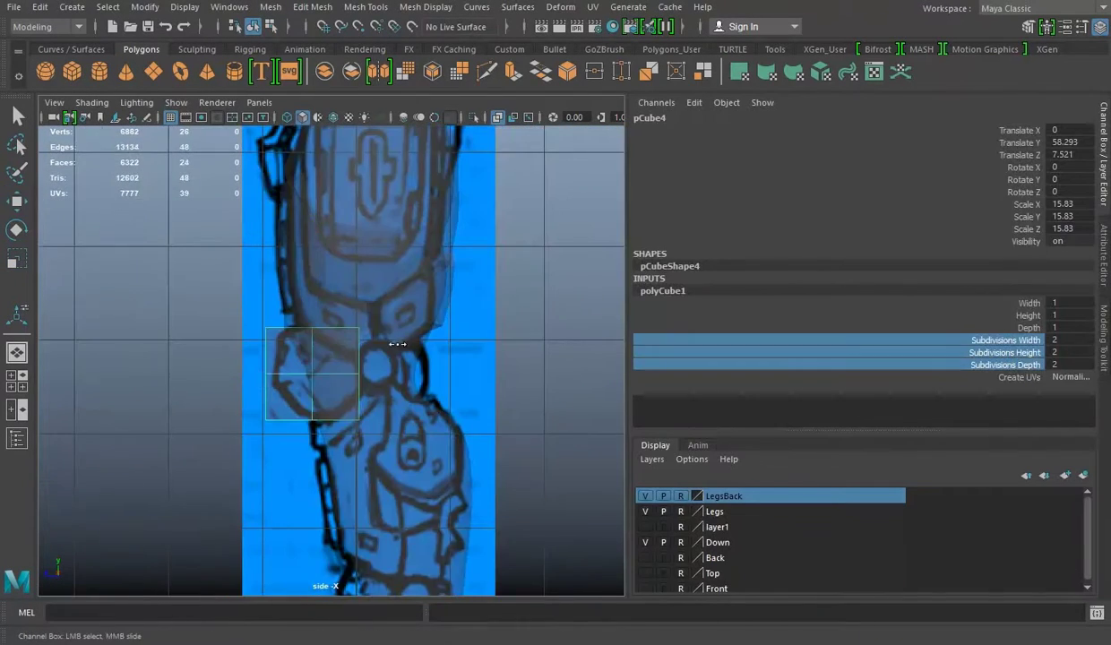
{"action": "scroll", "coordinate": [358, 404], "scroll_direction": "up", "scroll_amount": 5}
{"action": "middle_click_drag", "start_coordinate": [358, 466], "coordinate": [421, 466]}
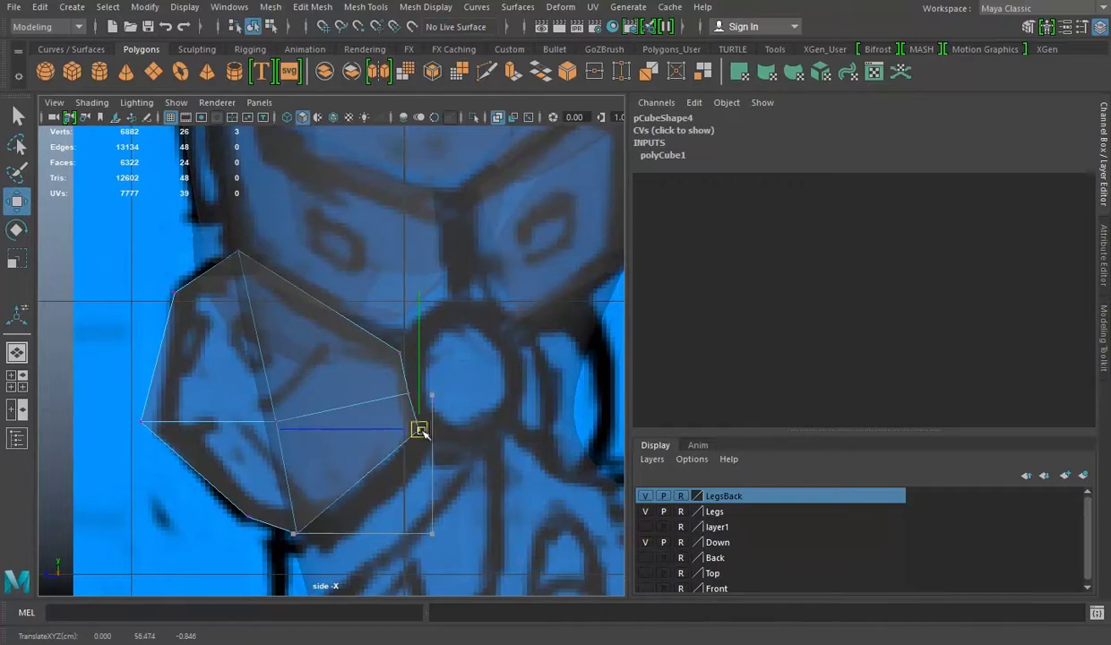
{"action": "key", "text": "ctrl+a"}
Step: Scale and tilt the cube's vertices in front and side views to match the knee sketch
{"action": "right_click", "coordinate": [385, 248]}
{"action": "key", "text": "f"}
{"action": "mouse_move", "coordinate": [553, 310]}
{"action": "left_mouse_down", "text": "alt"}
{"action": "mouse_move", "coordinate": [681, 275]}
{"action": "mouse_move", "coordinate": [477, 408]}
{"action": "left_mouse_up", "text": "alt"}
{"action": "key", "text": "r"}
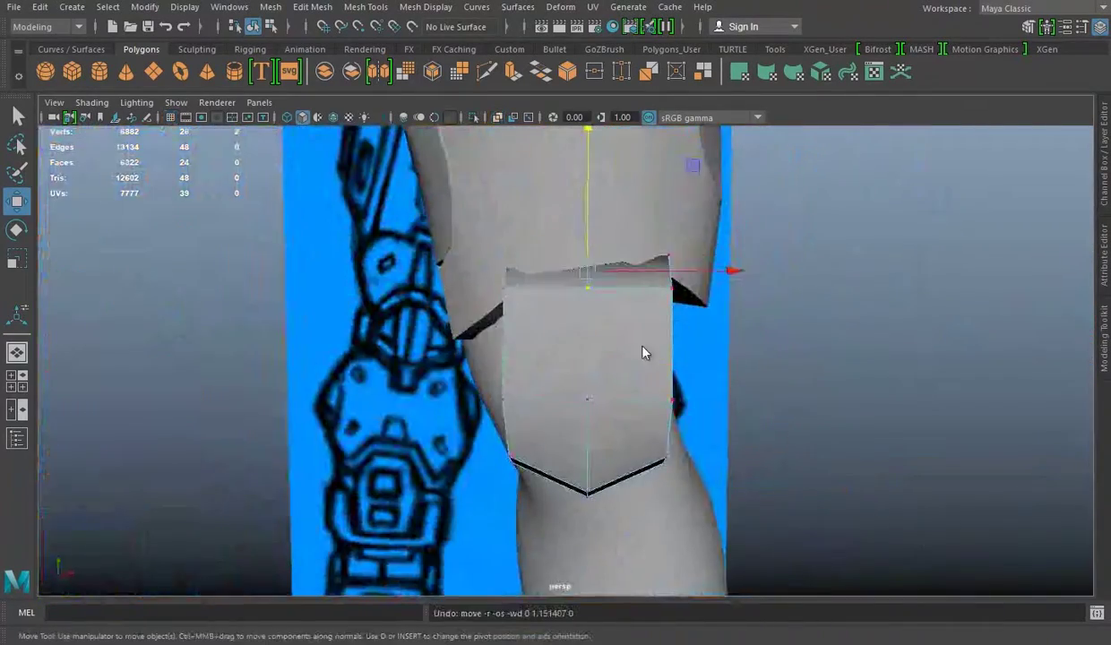
{"action": "key", "text": "e"}
{"action": "left_click_drag", "start_coordinate": [547, 212], "coordinate": [555, 219]}
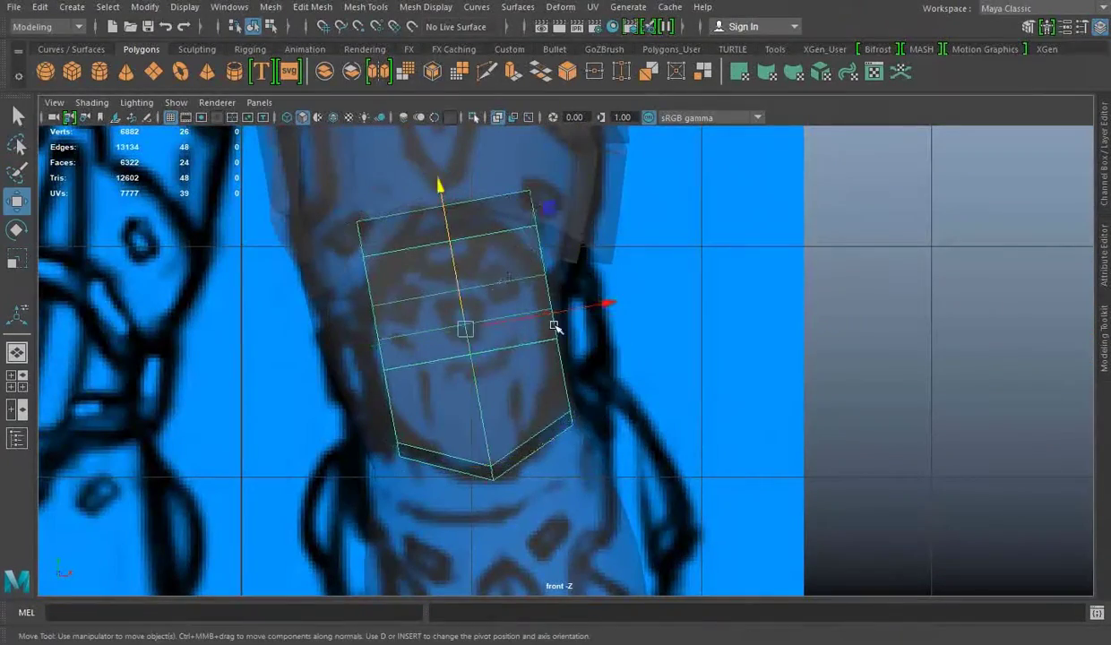
{"action": "key", "text": "space"}
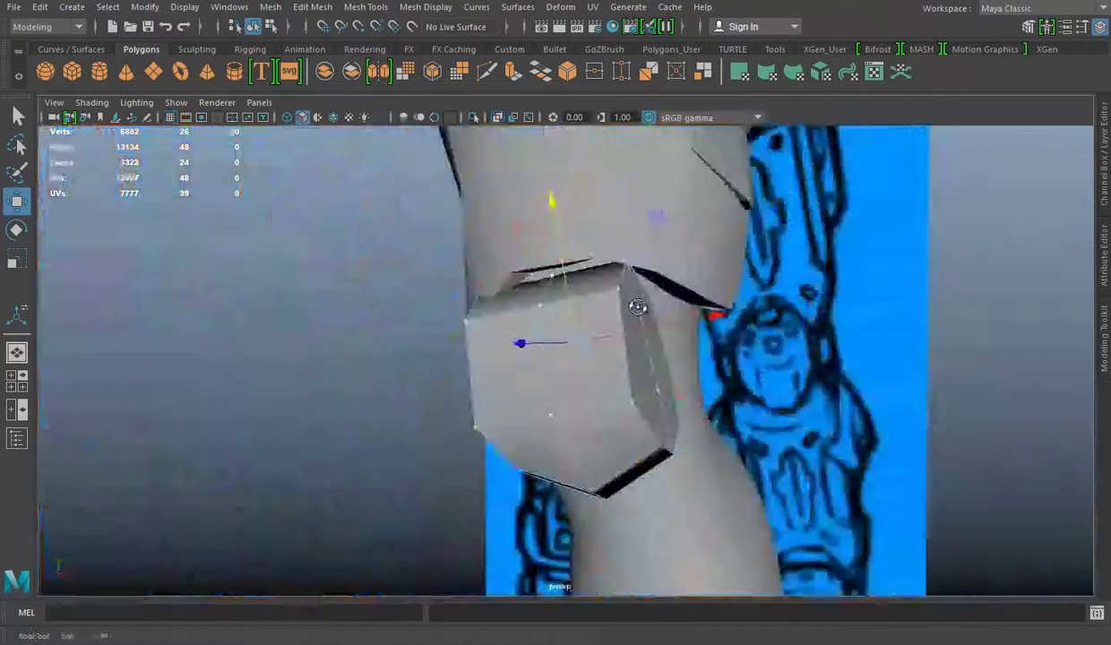
{"action": "left_click_drag", "start_coordinate": [413, 198], "coordinate": [408, 298]}
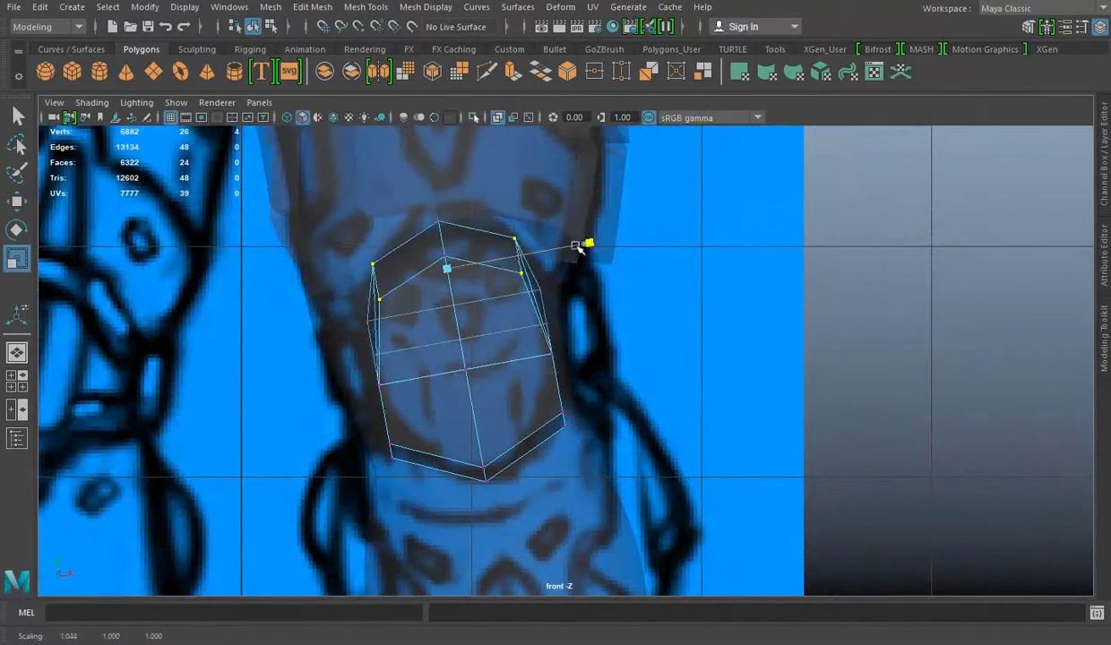
{"action": "key", "text": "space"}
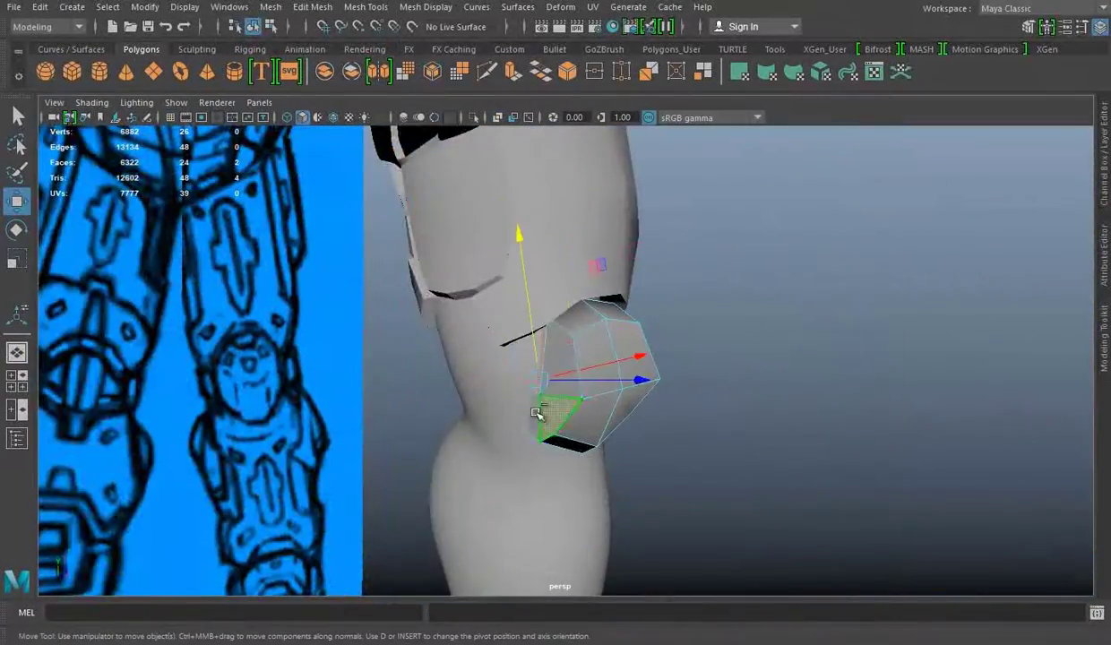
{"action": "left_click_drag", "start_coordinate": [536, 414], "coordinate": [563, 381], "text": "alt"}
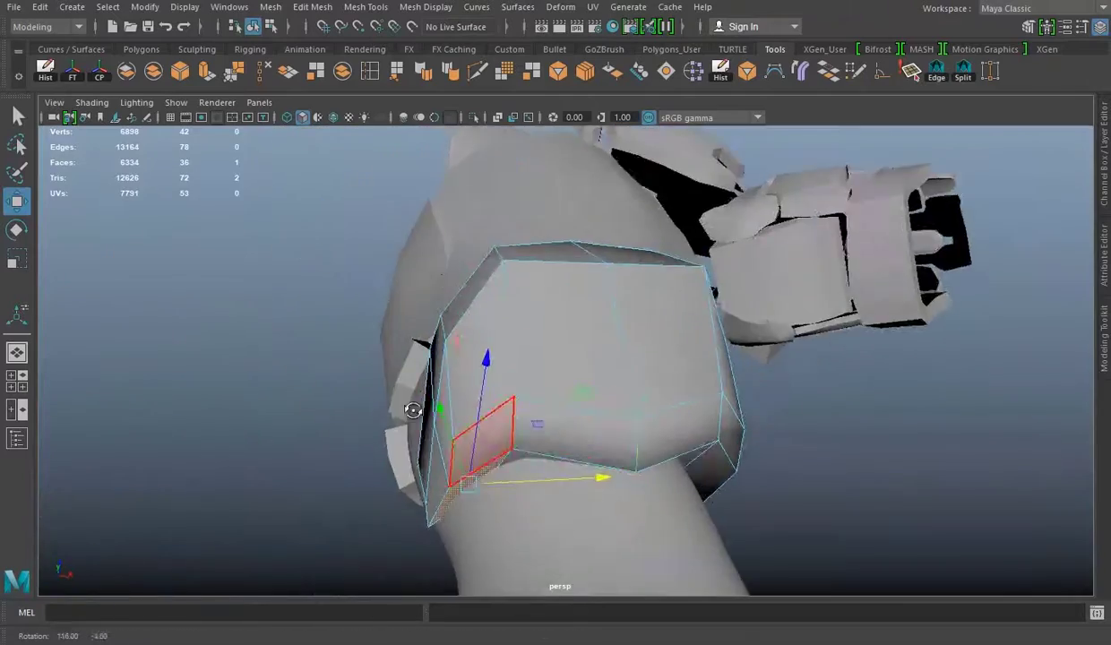
Step: Isolate the knee plate, review its 0.5-fraction bevel attributes, and return to object mode
{"action": "left_click", "coordinate": [473, 118]}
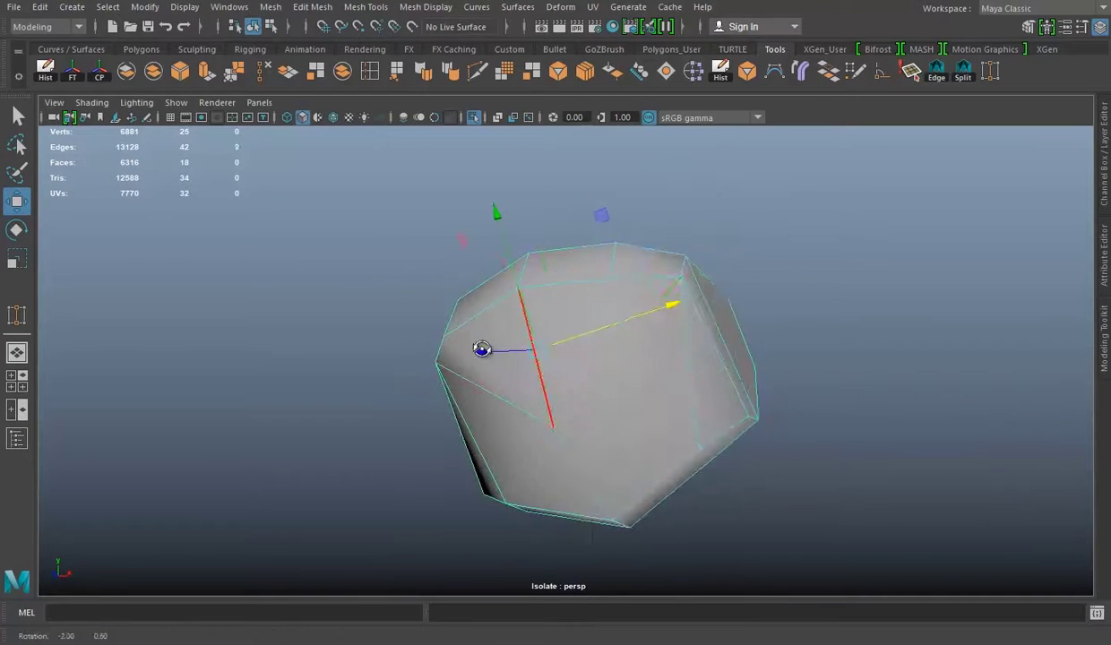
{"action": "left_click", "coordinate": [1107, 130]}
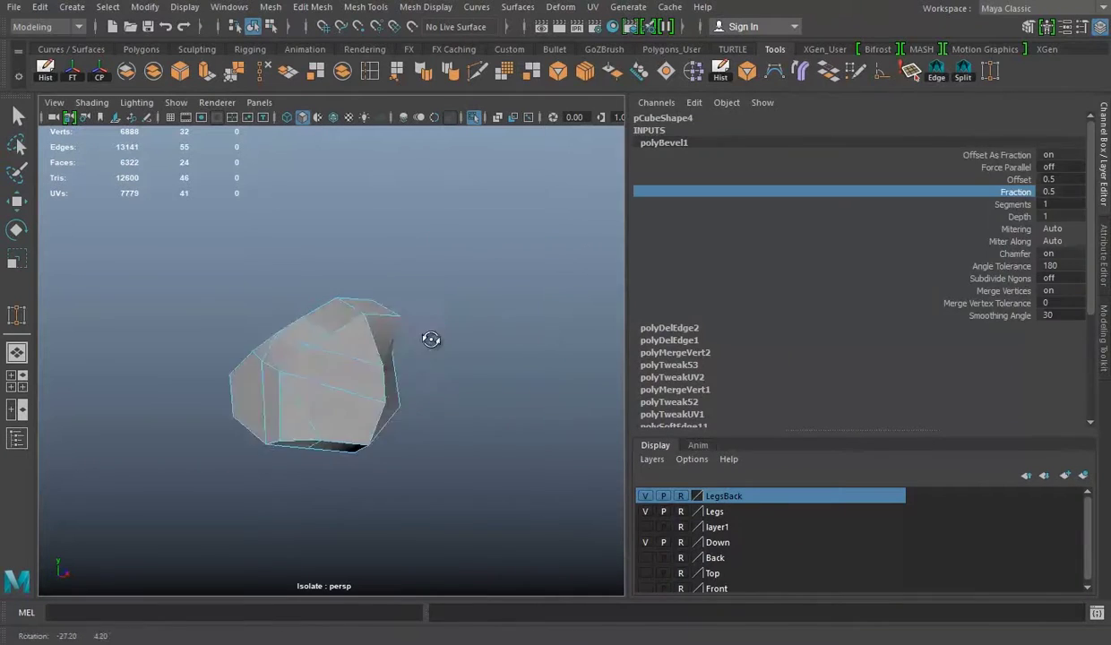
{"action": "key", "text": "F8"}
{"action": "key", "text": "w"}
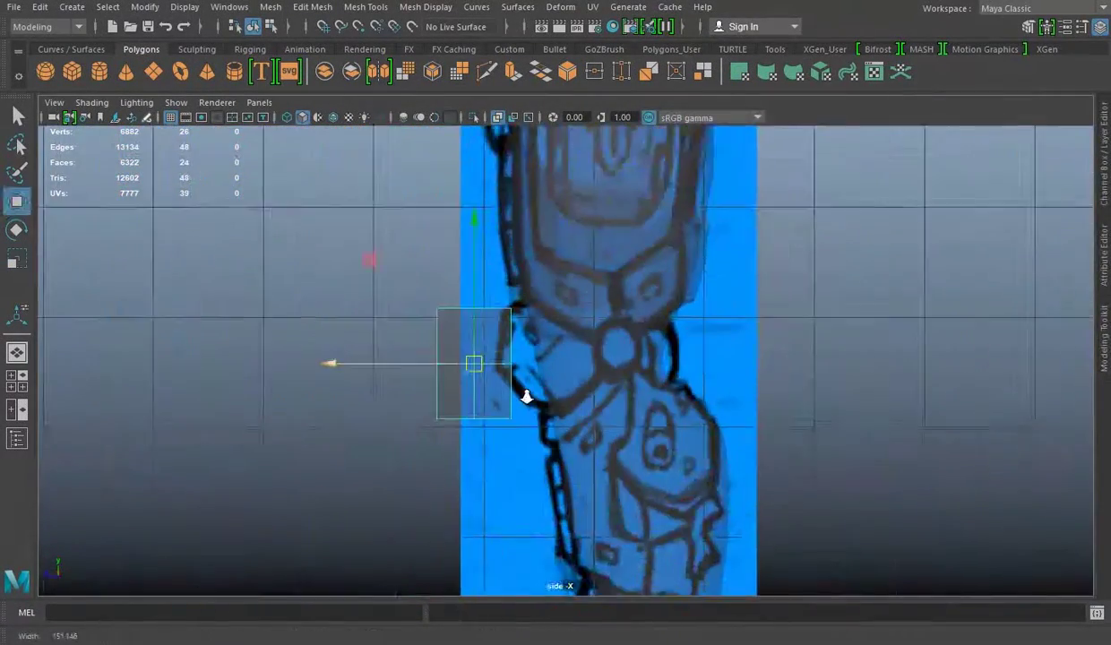
Step: Scale the new side box and select a group of its vertices for reshaping
{"action": "scroll", "coordinate": [527, 397], "scroll_direction": "up", "scroll_amount": 2}
{"action": "key", "text": "r"}
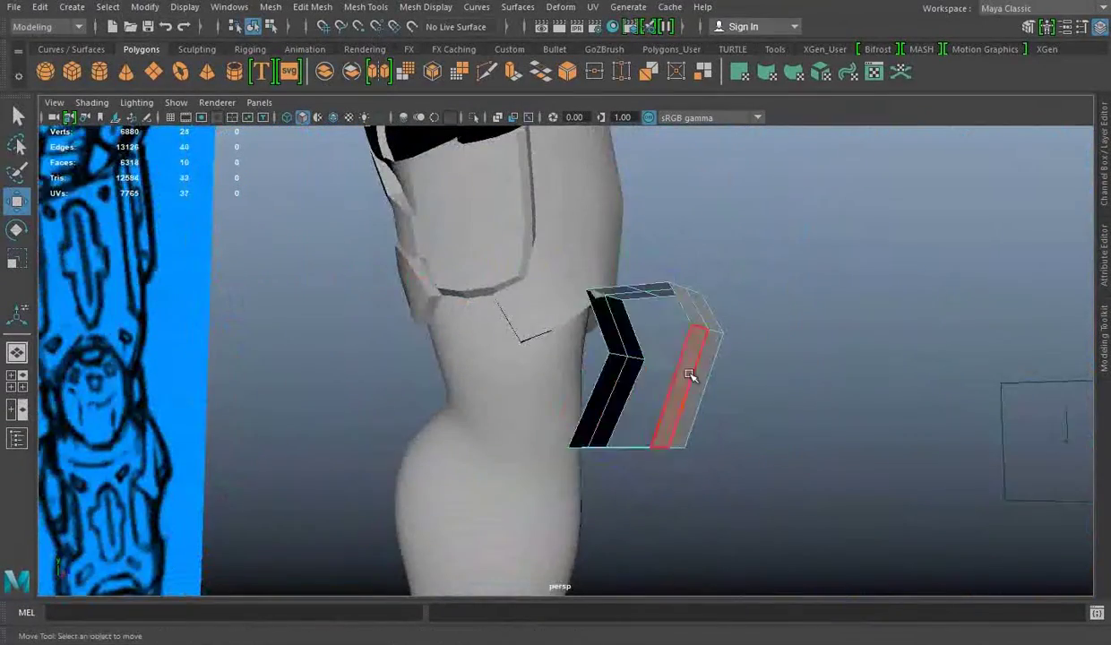
{"action": "left_click_drag", "start_coordinate": [581, 414], "coordinate": [647, 475]}
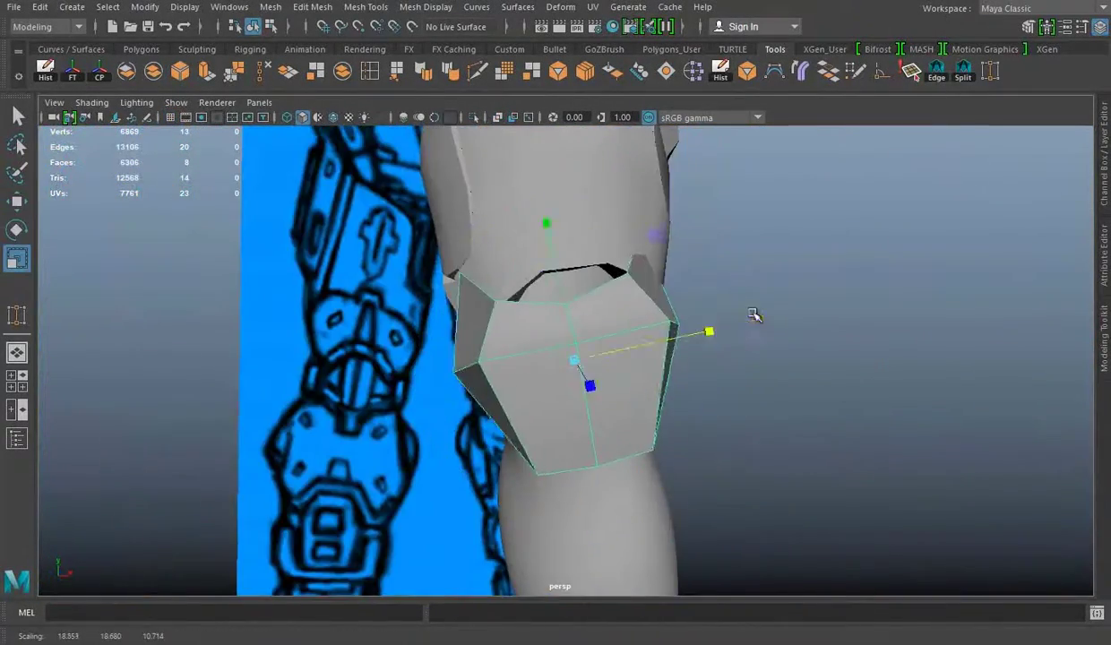
Step: Orbit around the leg to check how the side plates fit both sides of the knee
{"action": "left_click_drag", "start_coordinate": [755, 315], "coordinate": [624, 290], "text": "alt"}
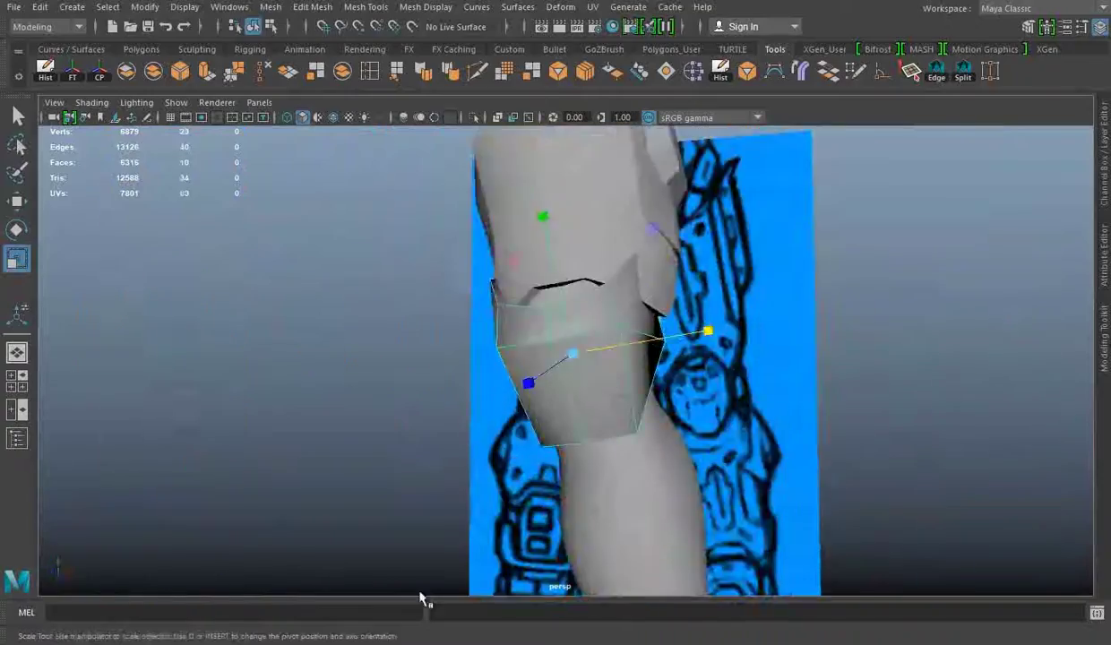
{"action": "left_click_drag", "start_coordinate": [422, 599], "coordinate": [616, 451], "text": "alt"}
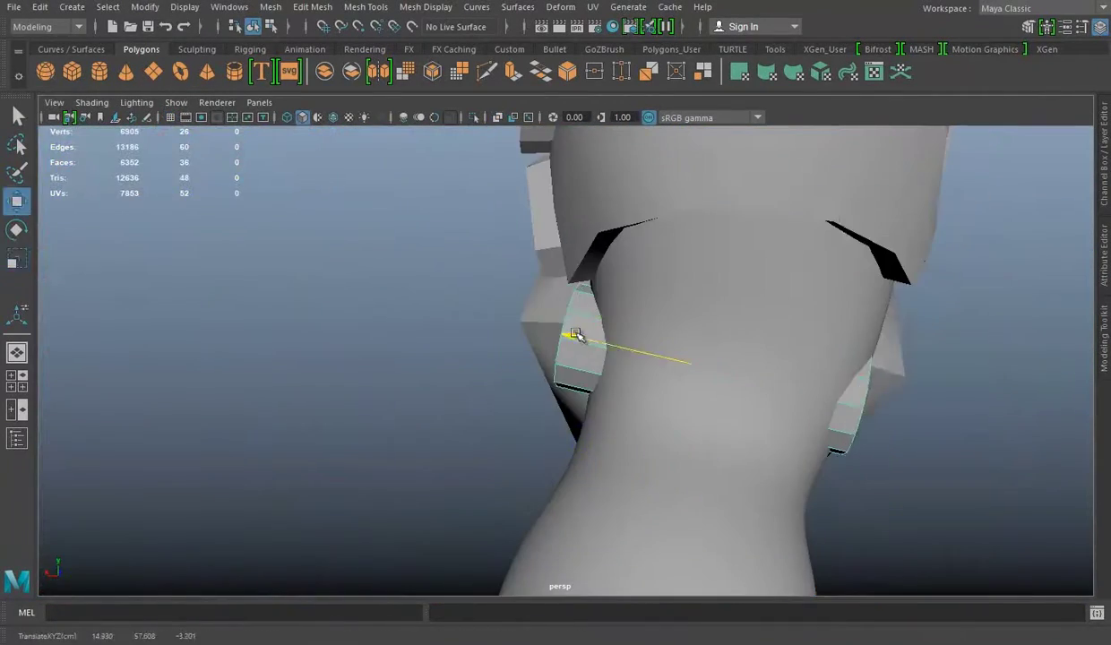
Step: Review the side plate's attributes, orbit to the knee, and begin inserting an edge loop
{"action": "left_click", "coordinate": [1092, 141]}
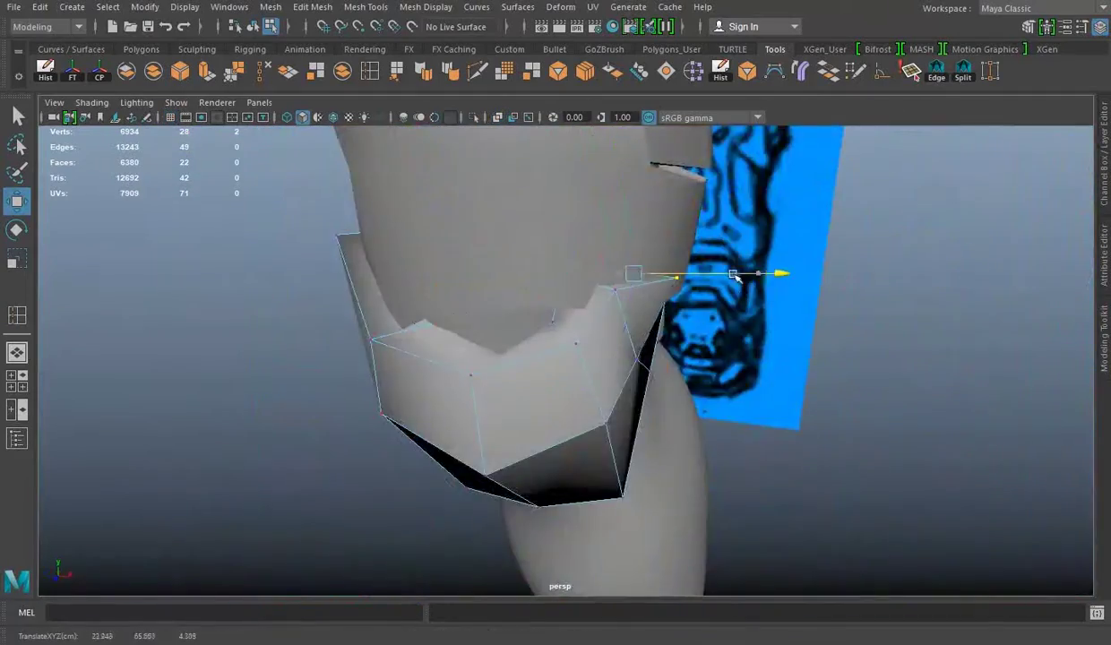
{"action": "mouse_move", "coordinate": [618, 330]}
{"action": "left_mouse_down", "text": "alt"}
{"action": "mouse_move", "coordinate": [546, 269]}
{"action": "mouse_move", "coordinate": [552, 336]}
{"action": "left_mouse_up", "text": "alt"}
{"action": "key", "text": "y"}
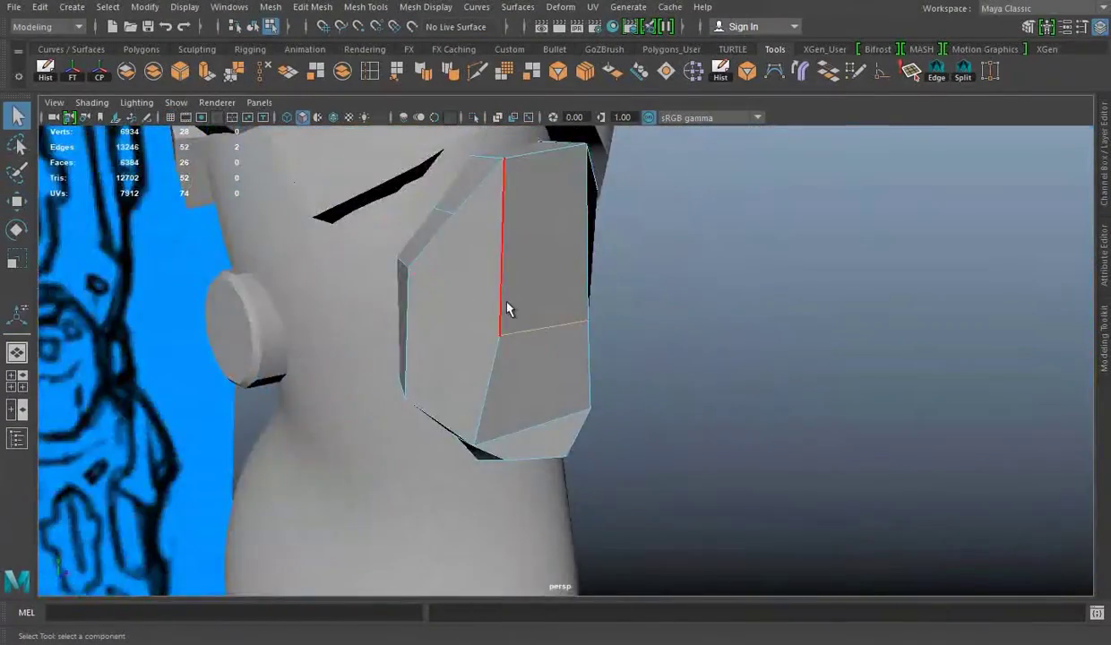
Step: Select edges on the knee side plate, checking them from perspective and front views
{"action": "key", "text": "space"}
{"action": "key", "text": "space"}
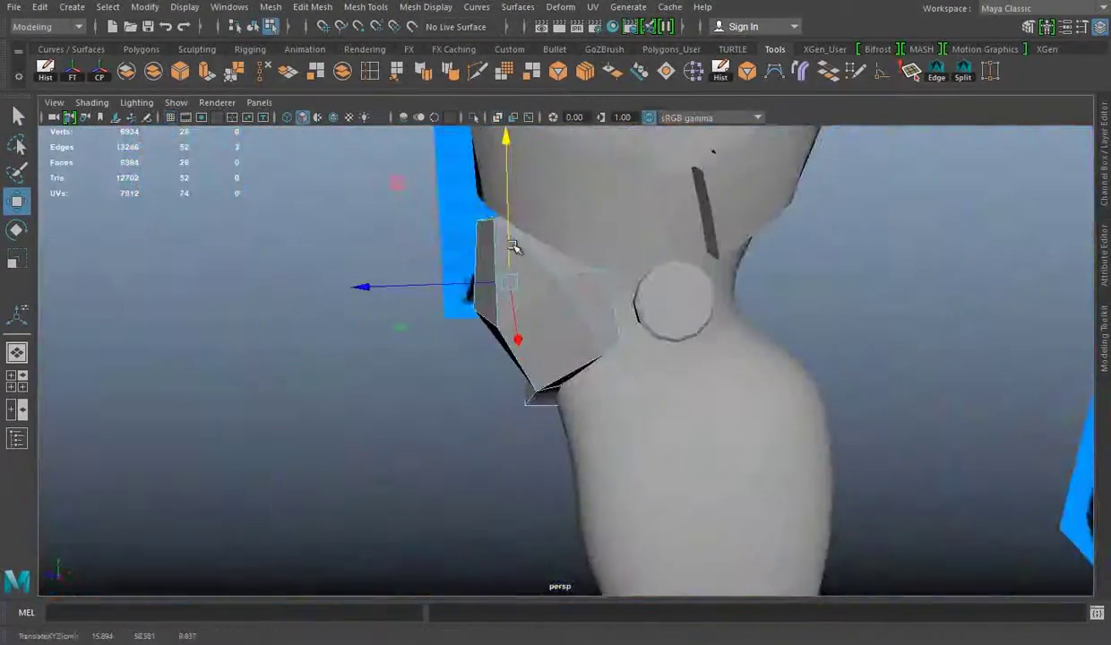
{"action": "left_click_drag", "start_coordinate": [514, 246], "coordinate": [530, 347], "text": "alt"}
{"action": "right_click", "coordinate": [479, 290]}
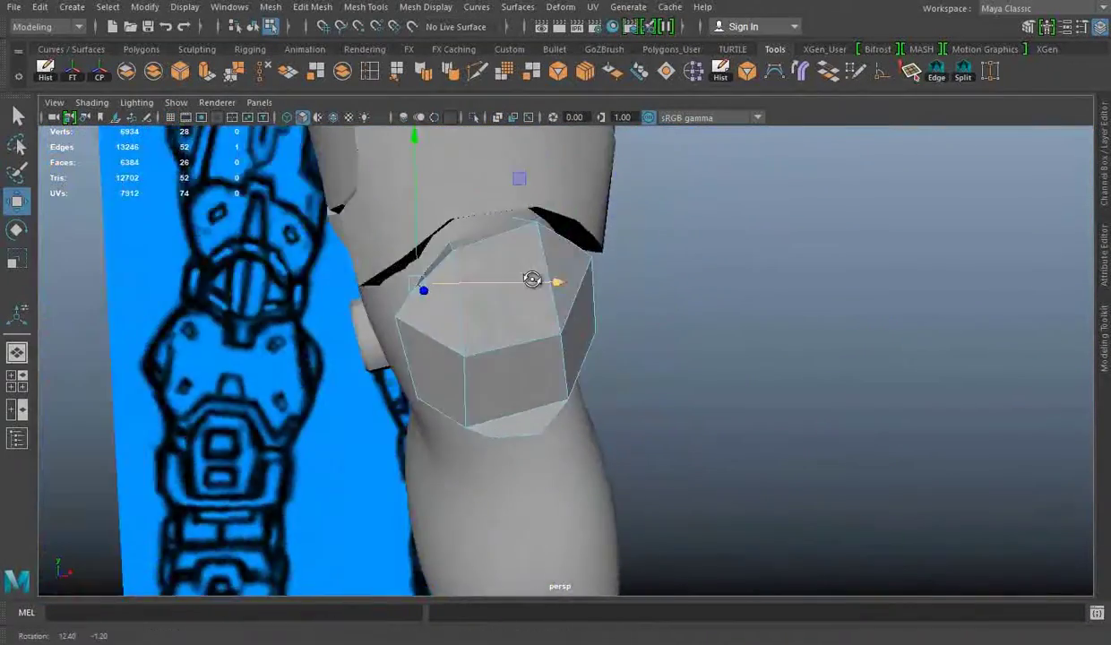
{"action": "left_click_drag", "start_coordinate": [541, 291], "coordinate": [625, 380], "text": "alt"}
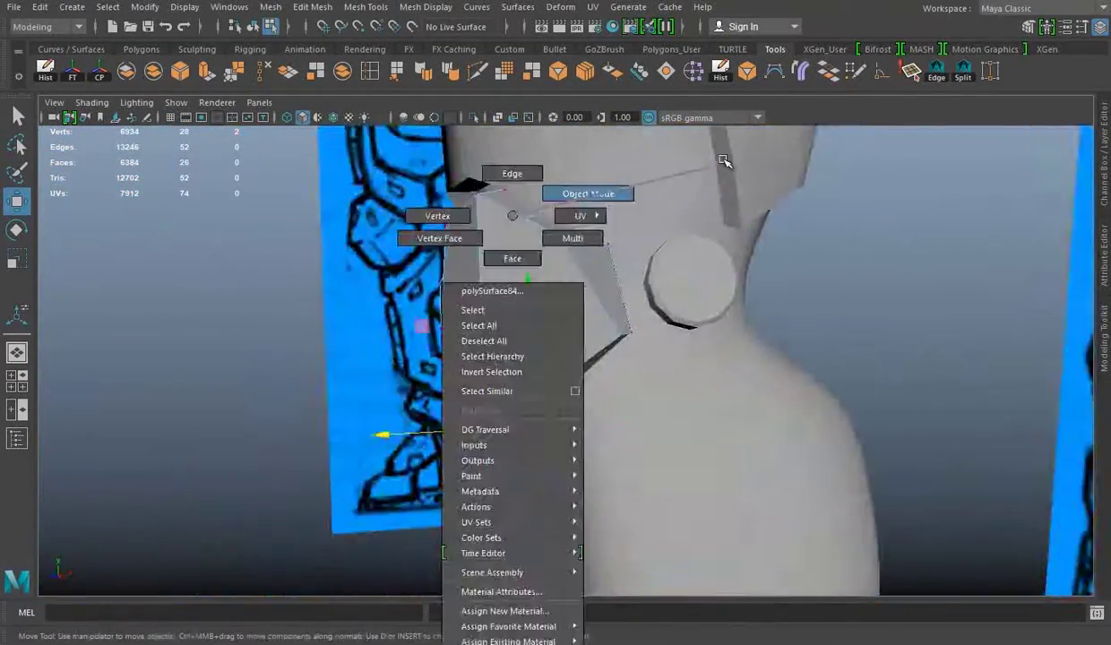
{"action": "key", "text": "space"}
{"action": "key", "text": "space"}
{"action": "right_click", "coordinate": [795, 216]}
{"action": "key", "text": "space"}
{"action": "key", "text": "space"}
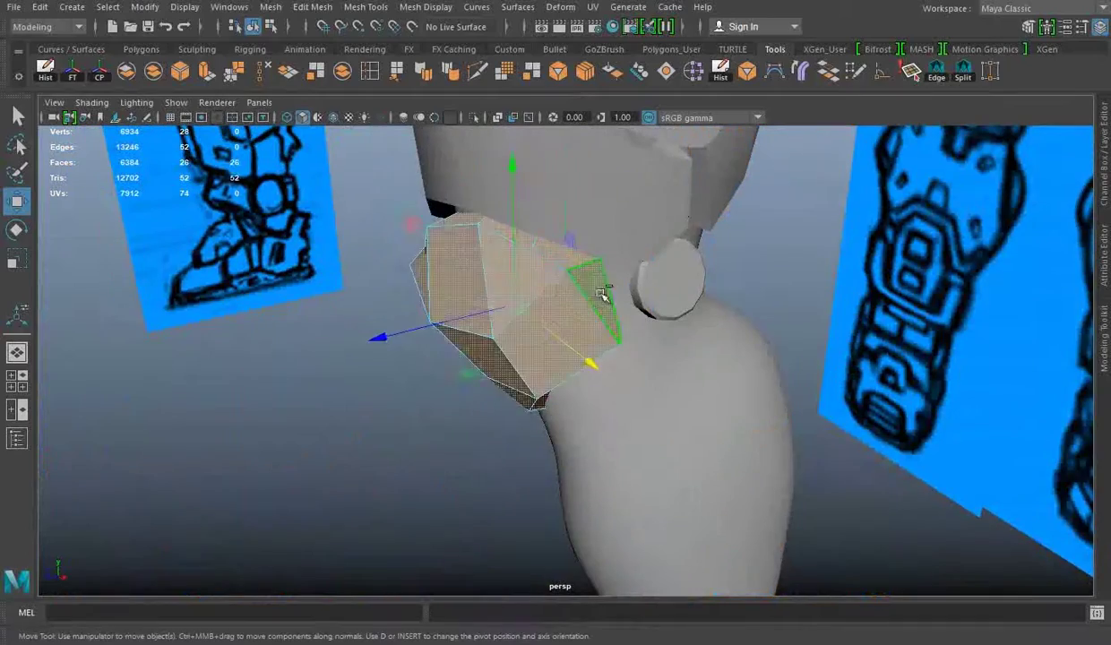
{"action": "mouse_move", "coordinate": [593, 278]}
{"action": "left_mouse_down", "text": "alt"}
{"action": "mouse_move", "coordinate": [586, 343]}
{"action": "mouse_move", "coordinate": [658, 427]}
{"action": "mouse_move", "coordinate": [542, 216]}
{"action": "left_mouse_up", "text": "alt"}
{"action": "right_click_drag", "start_coordinate": [542, 216], "coordinate": [758, 168]}
{"action": "mouse_move", "coordinate": [758, 167]}
{"action": "left_mouse_down", "text": "alt"}
{"action": "mouse_move", "coordinate": [520, 338]}
{"action": "mouse_move", "coordinate": [345, 211]}
{"action": "mouse_move", "coordinate": [652, 232]}
{"action": "left_mouse_up", "text": "alt"}
Step: Extrude the selected edges and move them outward, checking the result in other views
{"action": "key", "text": "ctrl+e"}
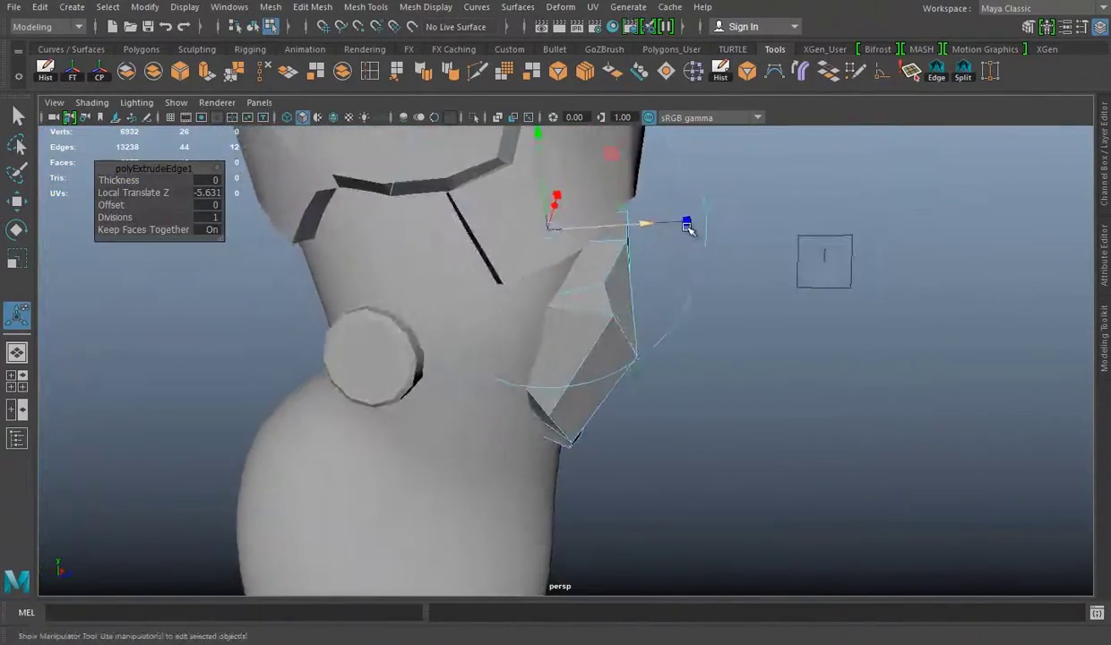
{"action": "key", "text": "w"}
{"action": "key", "text": "space"}
{"action": "key", "text": "space"}
{"action": "key", "text": "space"}
{"action": "key", "text": "space"}
{"action": "key", "text": "space"}
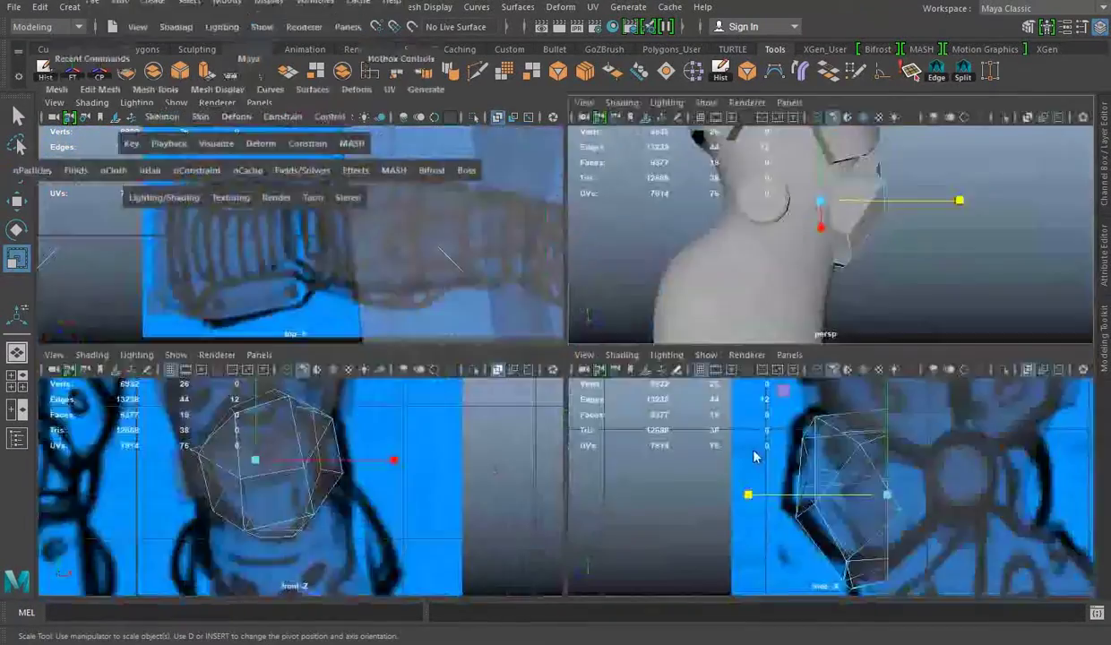
{"action": "key", "text": "space"}
{"action": "key", "text": "space"}
{"action": "key", "text": "space"}
{"action": "key", "text": "space"}
{"action": "key", "text": "space"}
{"action": "key", "text": "w"}
{"action": "mouse_move", "coordinate": [571, 310]}
{"action": "left_mouse_down", "text": "alt"}
{"action": "mouse_move", "coordinate": [645, 339]}
{"action": "mouse_move", "coordinate": [592, 307]}
{"action": "mouse_move", "coordinate": [485, 406]}
{"action": "mouse_move", "coordinate": [585, 285]}
{"action": "mouse_move", "coordinate": [539, 310]}
{"action": "mouse_move", "coordinate": [659, 409]}
{"action": "left_mouse_up", "text": "alt"}
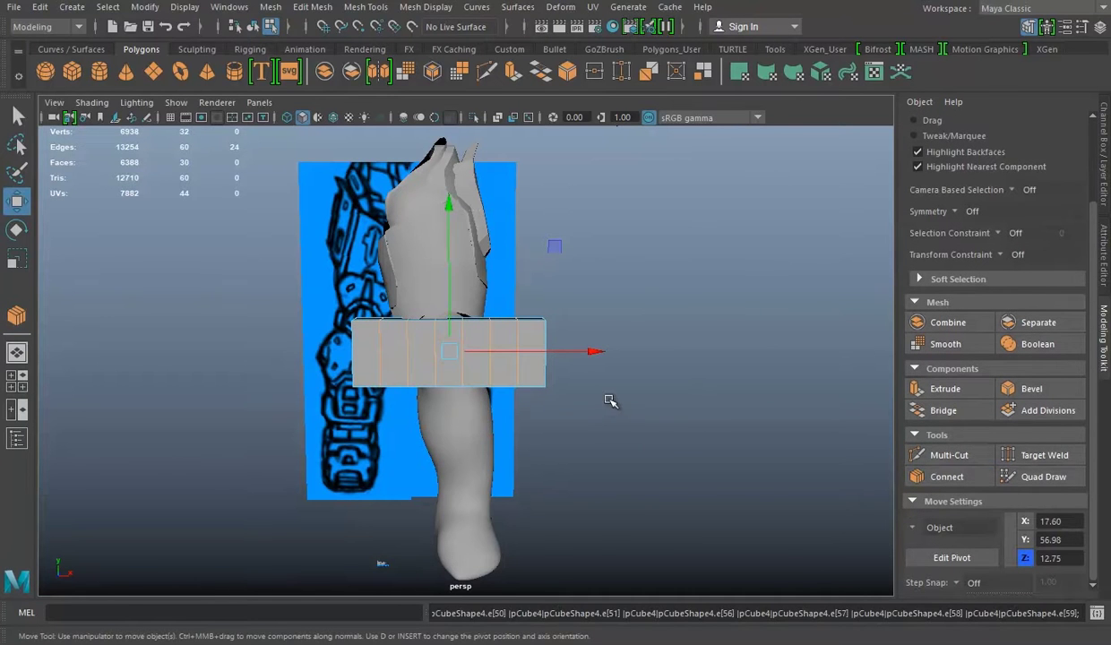
Step: Scale pCube4, tilt it and move it onto the knee in the sketch
{"action": "left_click_drag", "start_coordinate": [610, 401], "coordinate": [494, 372], "text": "alt"}
{"action": "key", "text": "r"}
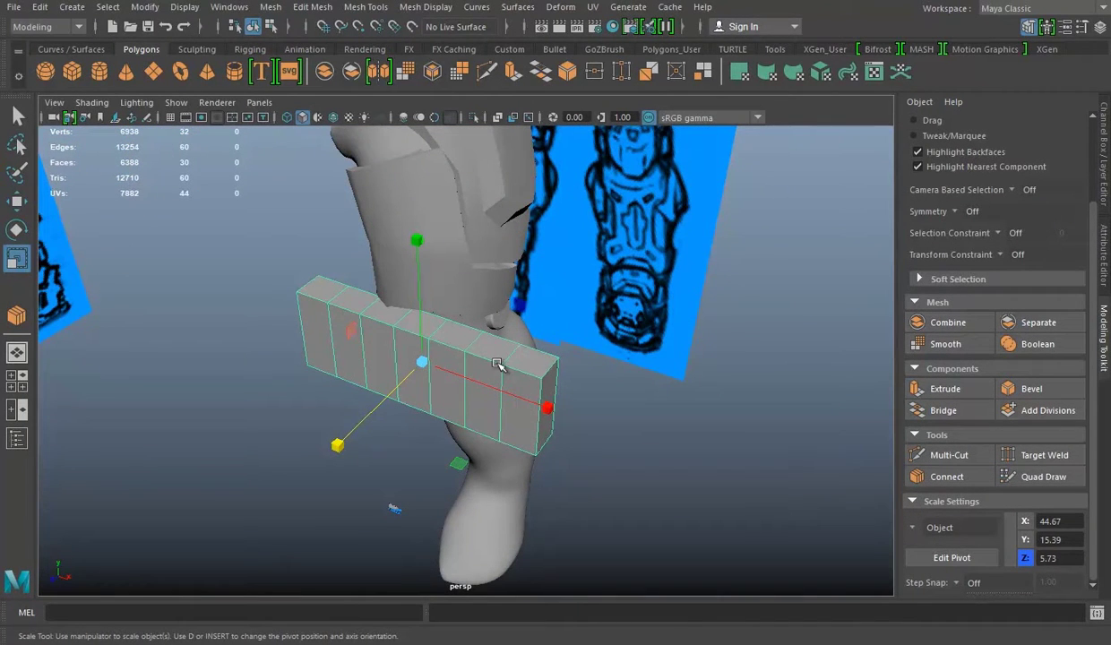
{"action": "key", "text": "space"}
{"action": "key", "text": "space"}
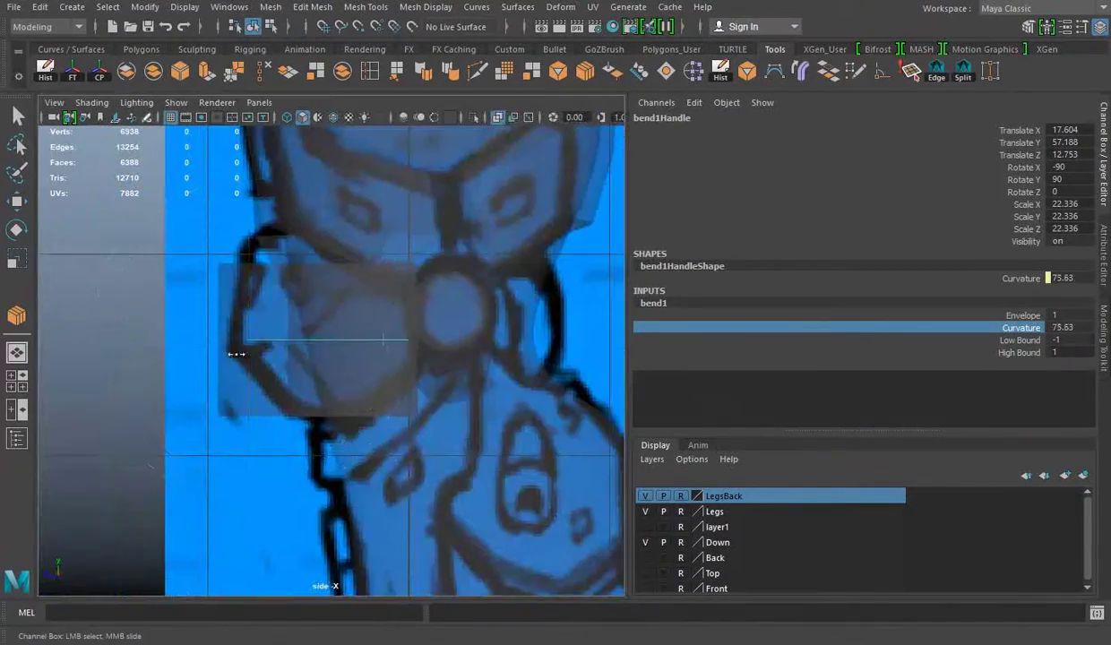
{"action": "key", "text": "space"}
{"action": "key", "text": "w"}
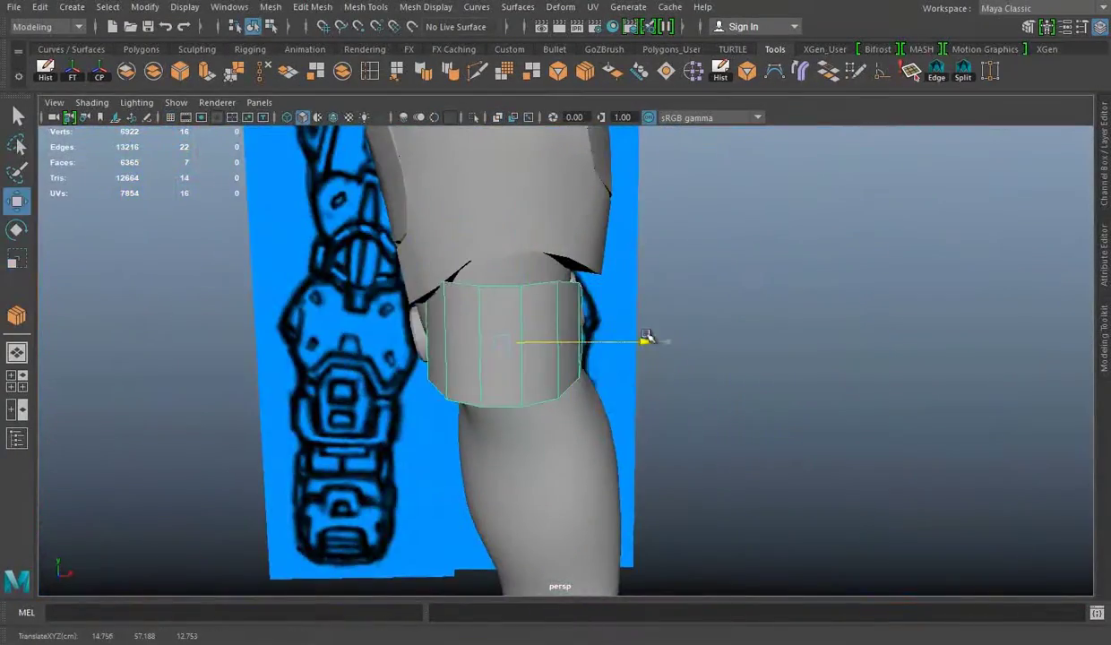
{"action": "mouse_move", "coordinate": [647, 337]}
{"action": "left_mouse_down", "text": "alt"}
{"action": "mouse_move", "coordinate": [383, 316]}
{"action": "mouse_move", "coordinate": [853, 427]}
{"action": "left_mouse_up", "text": "alt"}
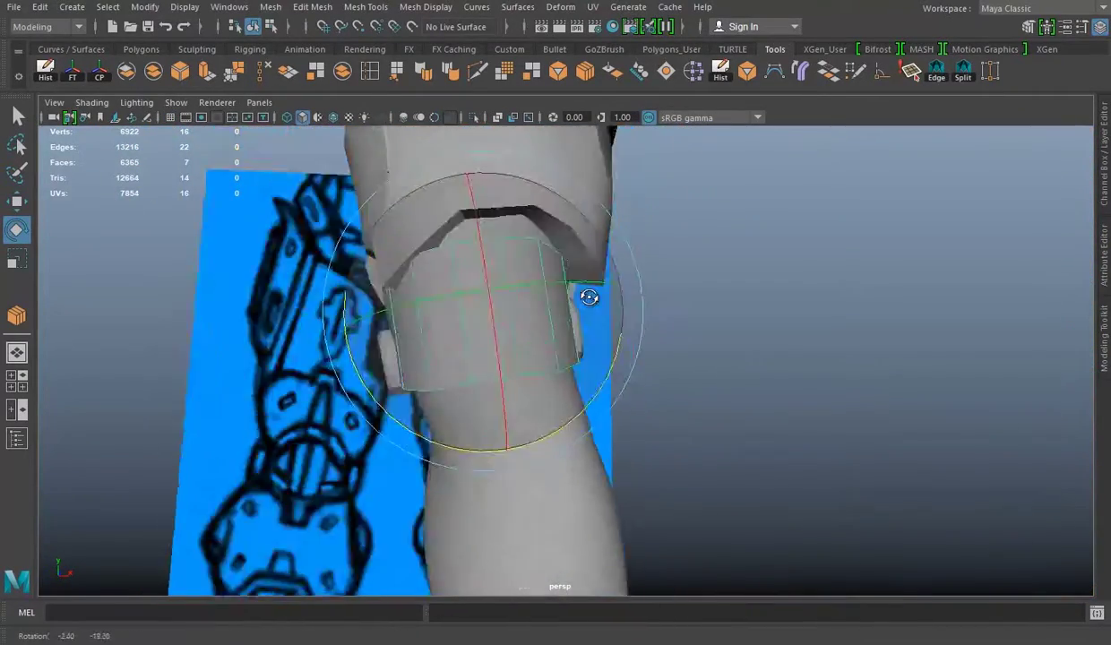
{"action": "mouse_move", "coordinate": [589, 297]}
{"action": "left_mouse_down", "text": "alt"}
{"action": "mouse_move", "coordinate": [568, 310]}
{"action": "mouse_move", "coordinate": [651, 301]}
{"action": "left_mouse_up", "text": "alt"}
{"action": "key", "text": "w"}
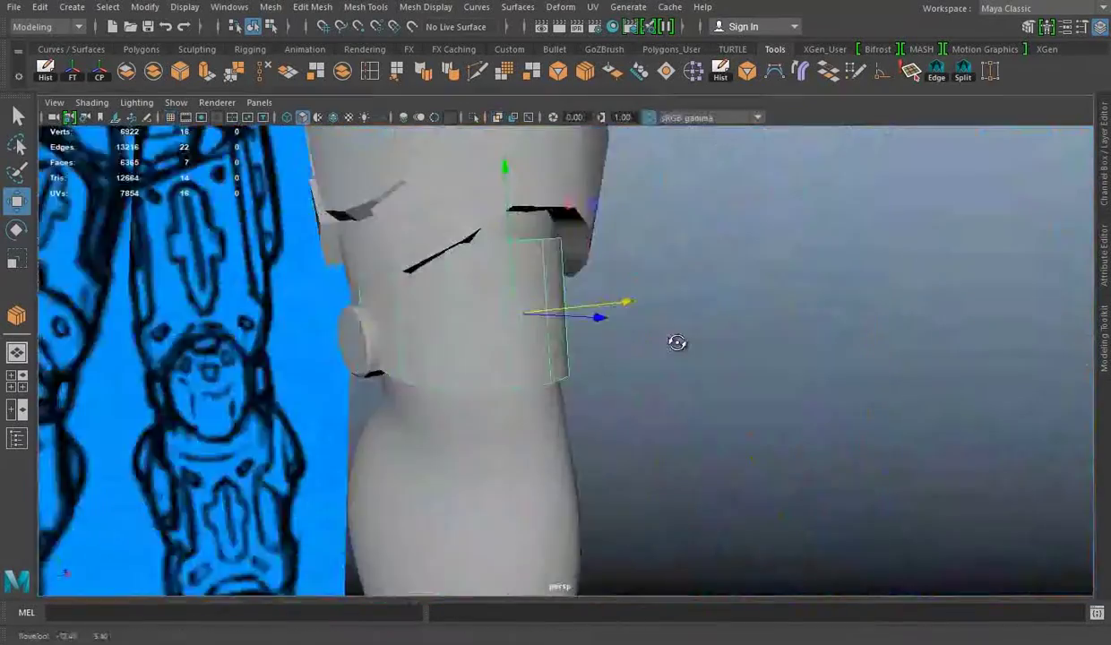
{"action": "left_click_drag", "start_coordinate": [675, 340], "coordinate": [498, 222], "text": "alt"}
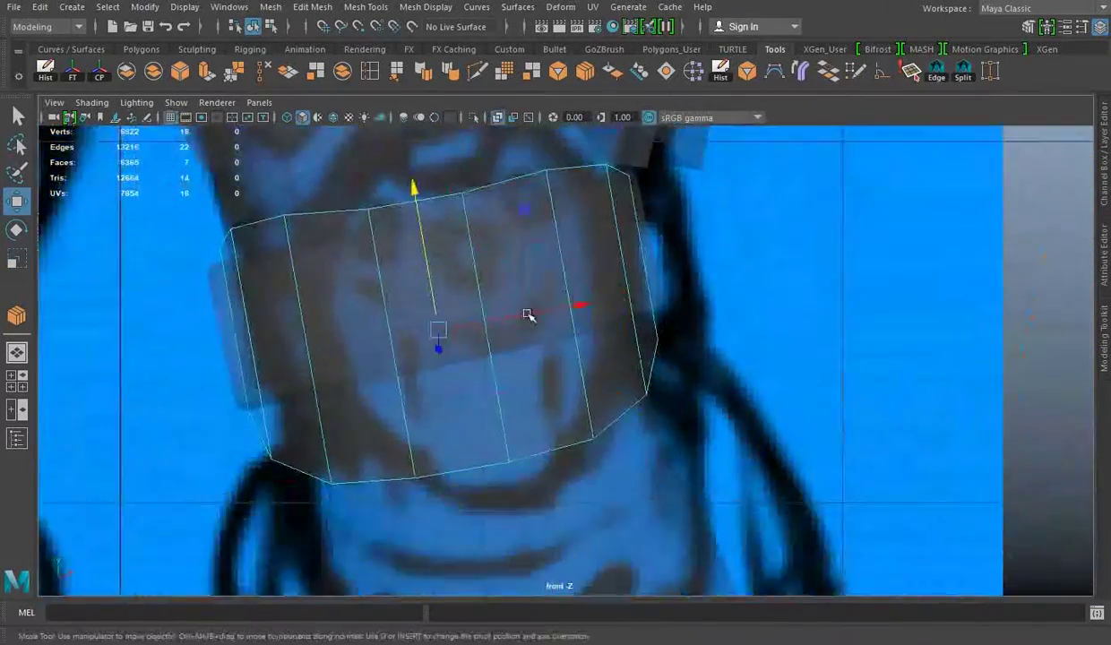
Step: Select and adjust the plate's top and bottom vertices in front and side views
{"action": "left_click", "coordinate": [489, 297]}
{"action": "middle_click_drag", "start_coordinate": [397, 476], "coordinate": [479, 323], "text": "alt"}
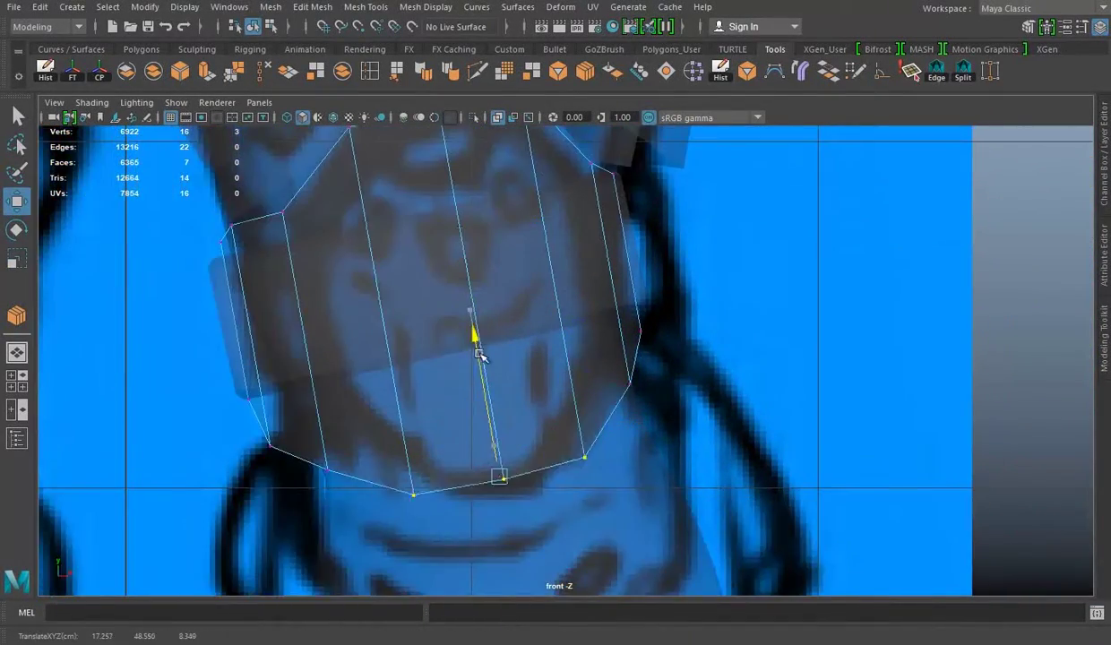
{"action": "key", "text": "space"}
{"action": "key", "text": "space"}
{"action": "key", "text": "space"}
{"action": "key", "text": "space"}
{"action": "left_click_drag", "start_coordinate": [613, 353], "coordinate": [636, 413]}
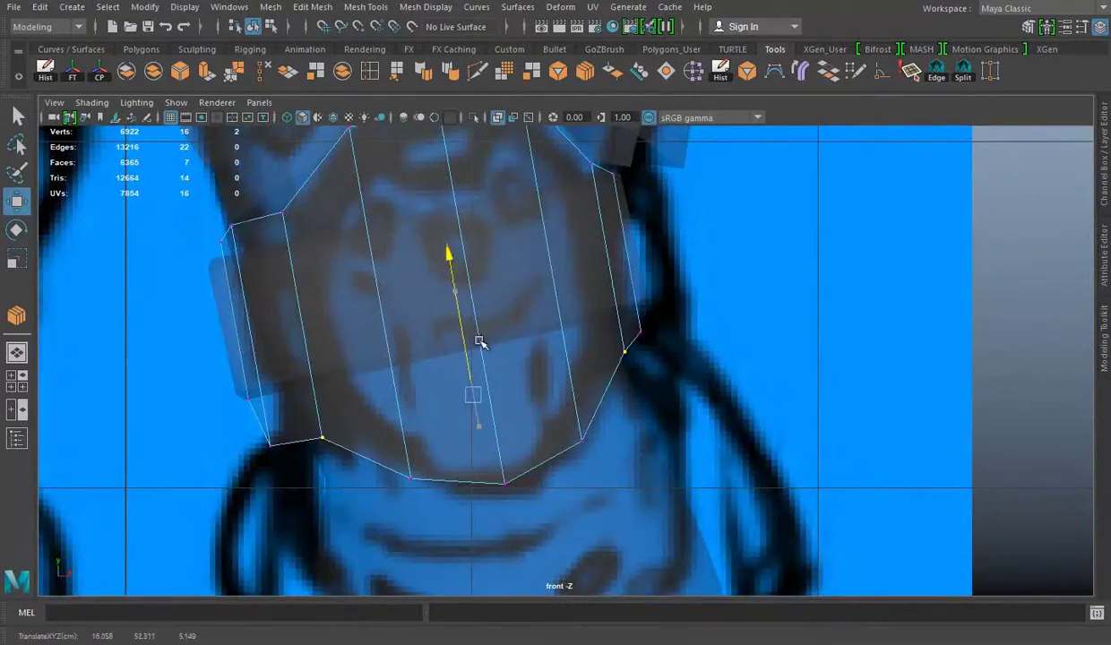
{"action": "key", "text": "space"}
{"action": "key", "text": "space"}
{"action": "key", "text": "space"}
{"action": "key", "text": "space"}
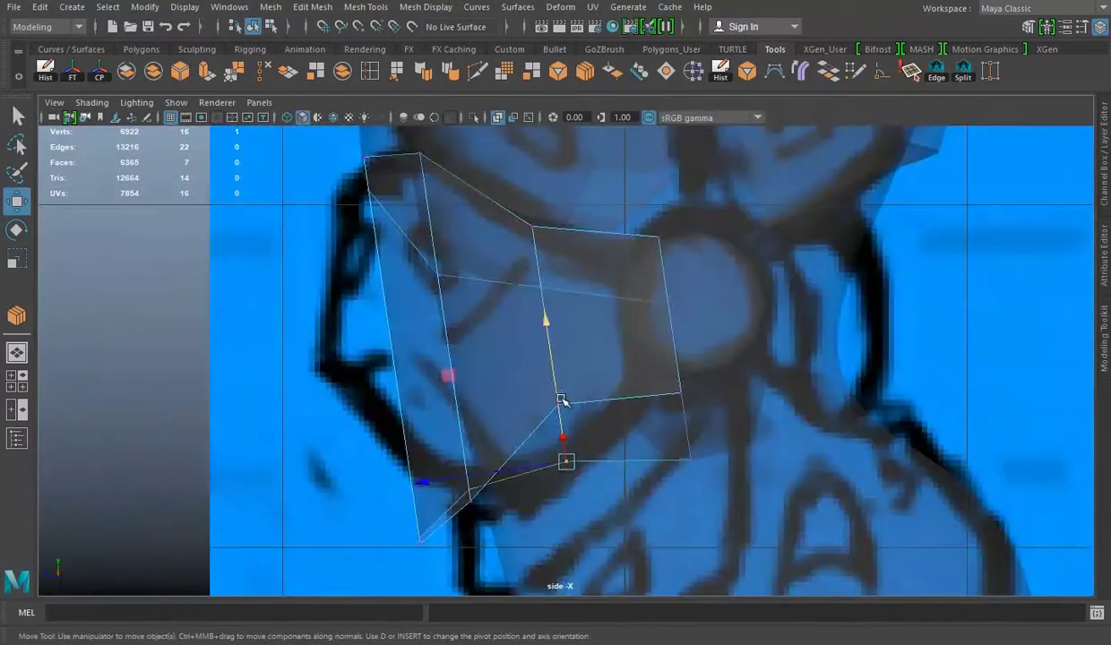
{"action": "key", "text": "space"}
{"action": "key", "text": "space"}
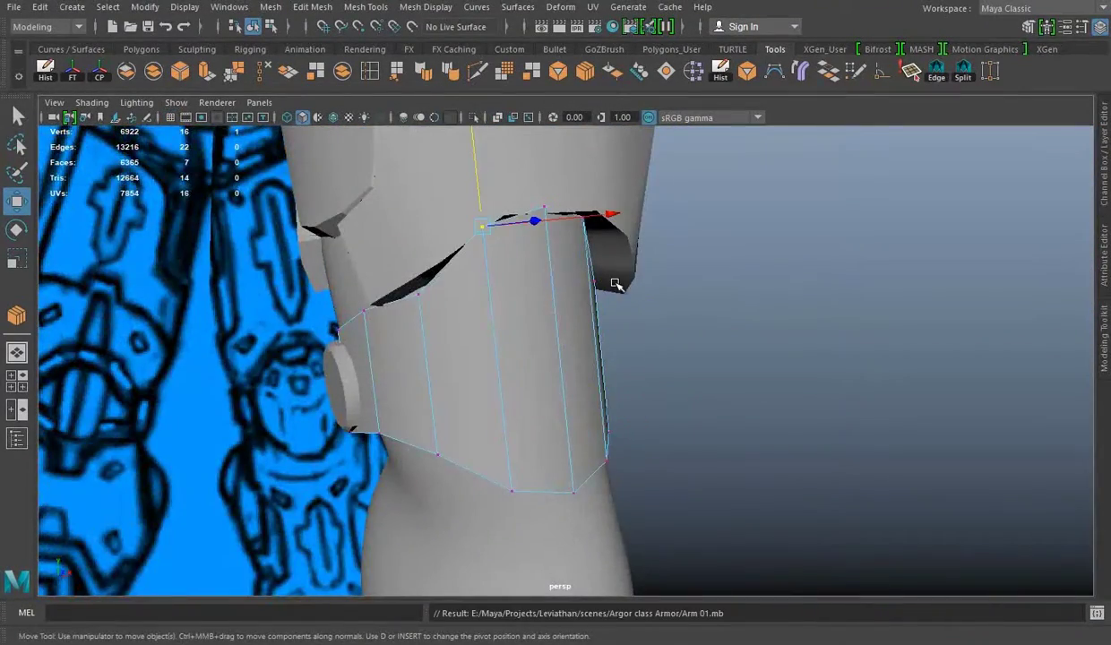
{"action": "key", "text": "space"}
{"action": "key", "text": "space"}
Step: Rotate and scale the whole plate so it wraps over the front of the knee
{"action": "key", "text": "space"}
{"action": "key", "text": "space"}
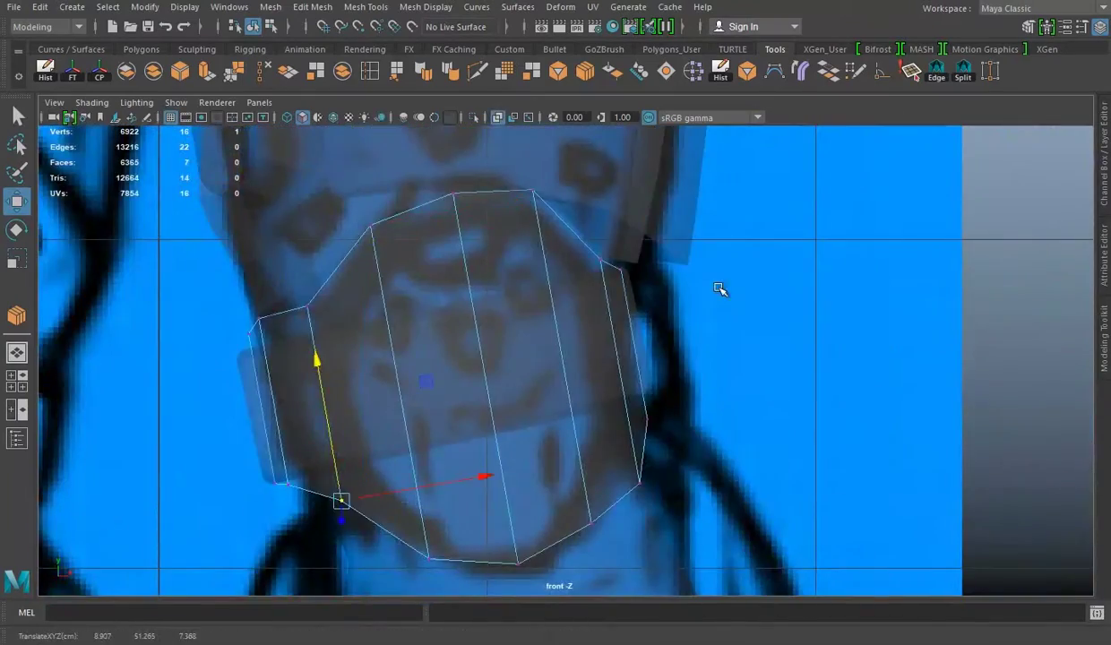
{"action": "key", "text": "space"}
{"action": "key", "text": "space"}
{"action": "key", "text": "F8"}
{"action": "key", "text": "e"}
{"action": "mouse_move", "coordinate": [557, 385]}
{"action": "left_mouse_down", "text": "alt"}
{"action": "mouse_move", "coordinate": [724, 405]}
{"action": "mouse_move", "coordinate": [621, 315]}
{"action": "mouse_move", "coordinate": [600, 342]}
{"action": "left_mouse_up", "text": "alt"}
{"action": "key", "text": "w"}
{"action": "key", "text": "r"}
{"action": "key", "text": "space"}
{"action": "key", "text": "space"}
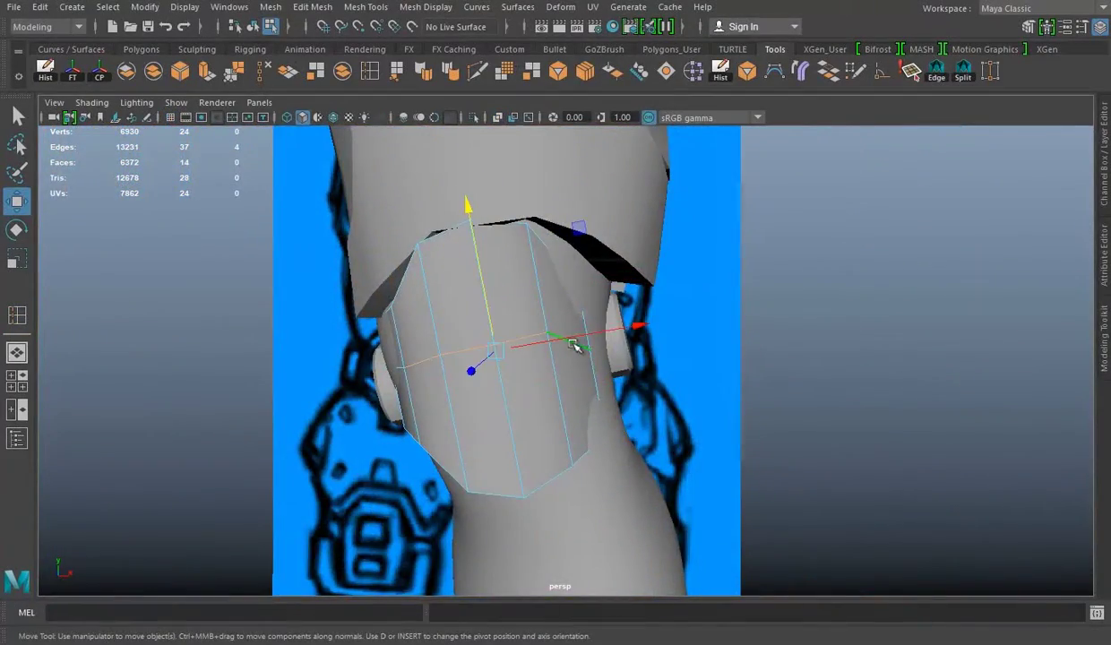
{"action": "left_click_drag", "start_coordinate": [575, 347], "coordinate": [374, 333]}
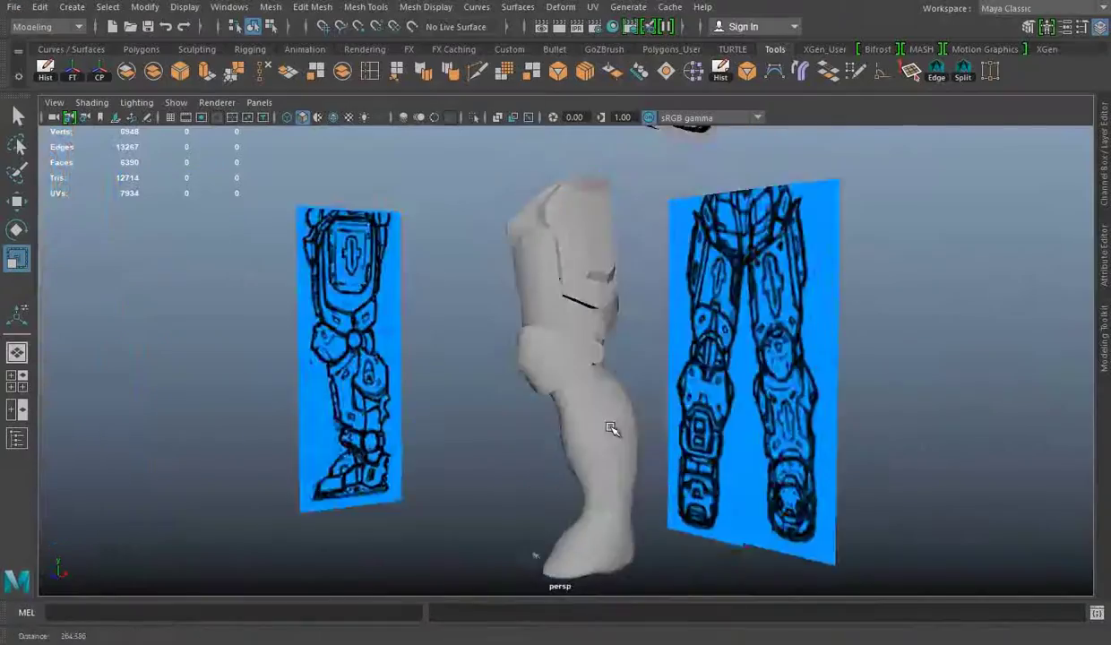
Step: Move a face of the knee plate and select a full edge loop across it
{"action": "left_click_drag", "start_coordinate": [713, 351], "coordinate": [481, 350], "text": "alt"}
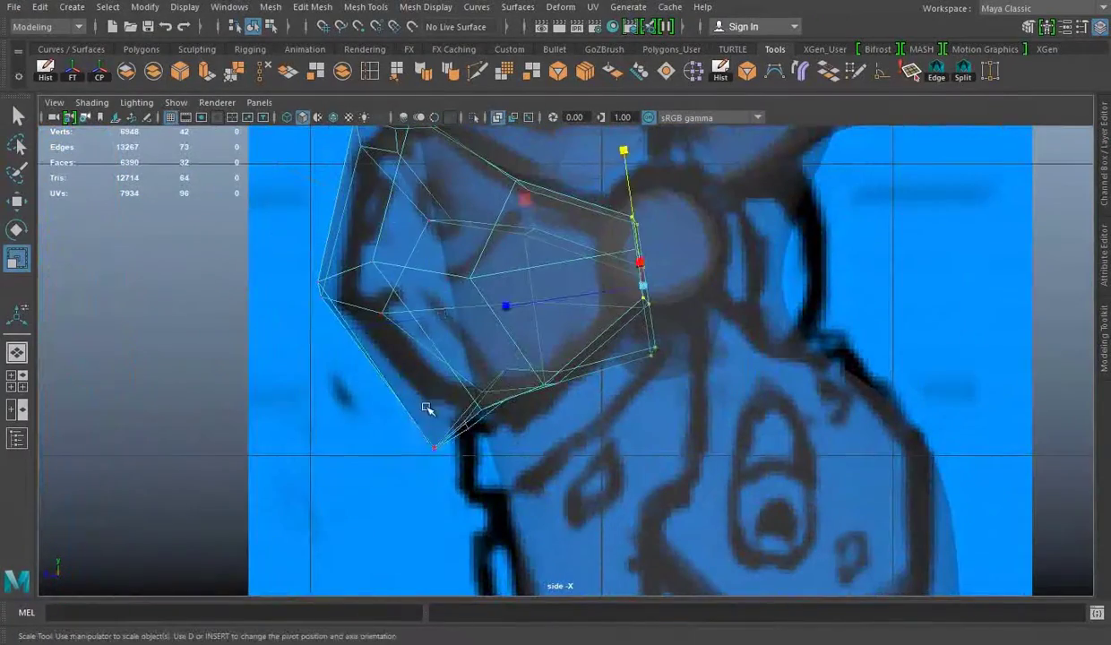
{"action": "key", "text": "space"}
{"action": "key", "text": "space"}
{"action": "left_click_drag", "start_coordinate": [574, 359], "coordinate": [514, 274], "text": "alt"}
{"action": "key", "text": "space"}
{"action": "key", "text": "space"}
{"action": "key", "text": "w"}
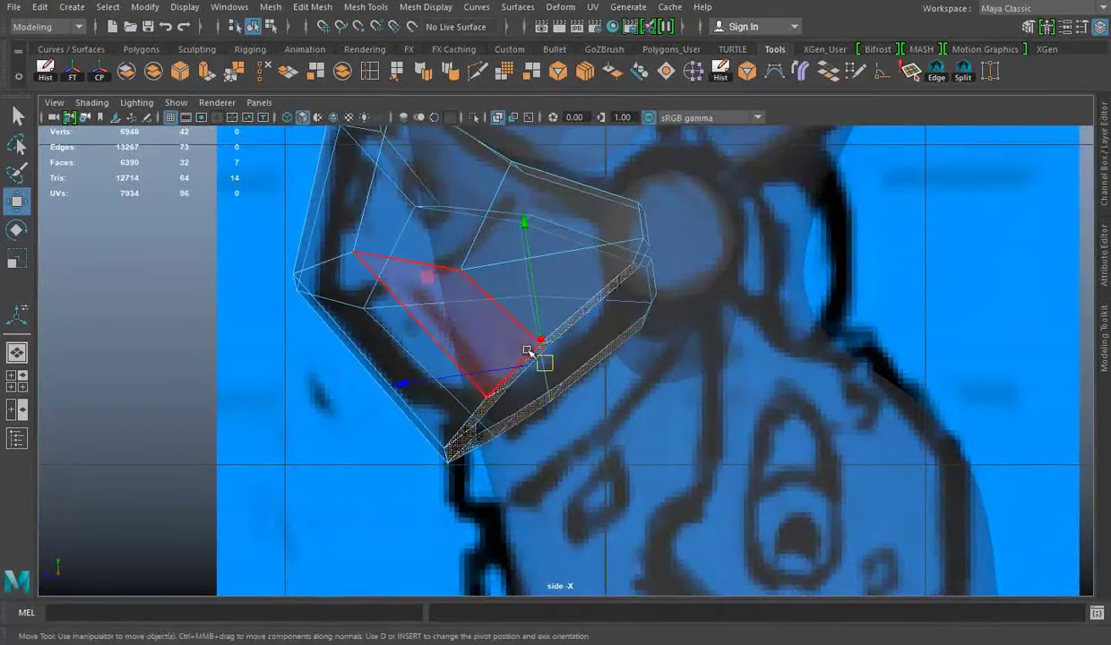
{"action": "key", "text": "space"}
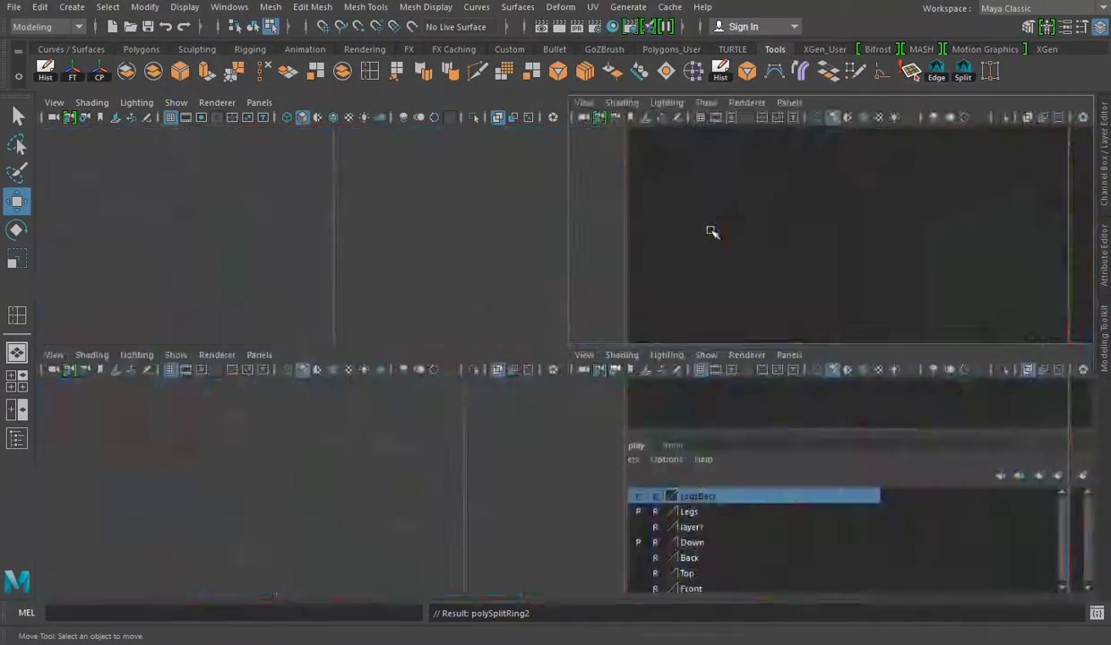
{"action": "key", "text": "space"}
{"action": "double_click", "coordinate": [649, 273]}
{"action": "key", "text": "space"}
{"action": "key", "text": "space"}
{"action": "key", "text": "space"}
{"action": "key", "text": "space"}
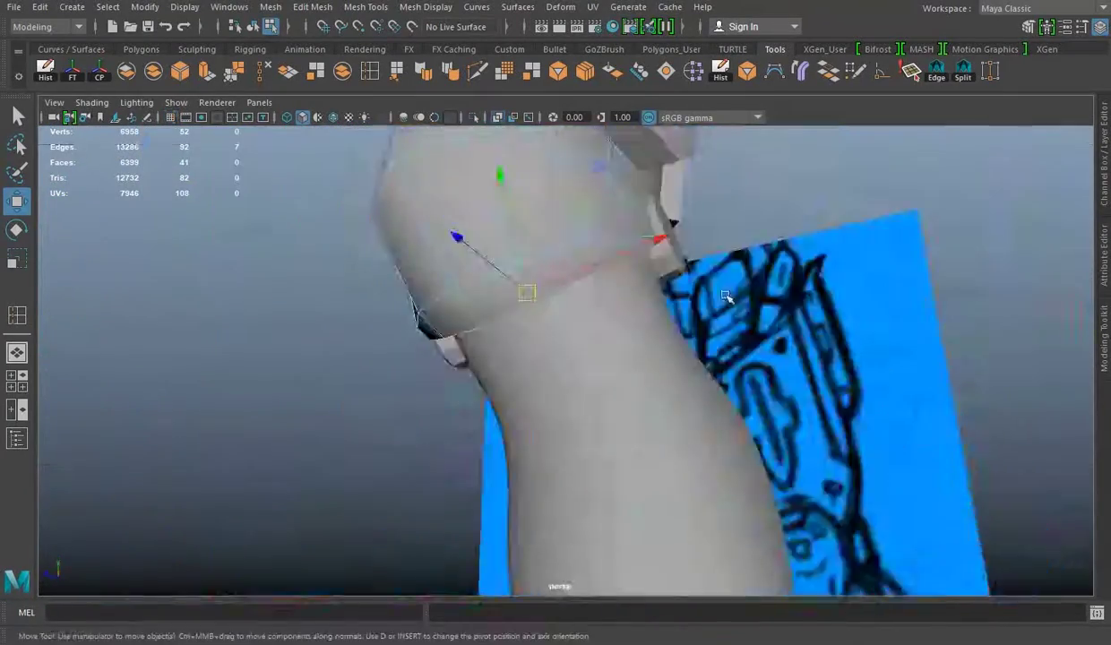
Step: Adjust vertices on the knee band against the side reference sketch
{"action": "left_click_drag", "start_coordinate": [727, 293], "coordinate": [690, 305], "text": "alt"}
{"action": "mouse_move", "coordinate": [630, 190]}
{"action": "left_mouse_down", "text": "alt"}
{"action": "mouse_move", "coordinate": [538, 315]}
{"action": "mouse_move", "coordinate": [744, 323]}
{"action": "mouse_move", "coordinate": [649, 296]}
{"action": "mouse_move", "coordinate": [657, 242]}
{"action": "mouse_move", "coordinate": [843, 278]}
{"action": "mouse_move", "coordinate": [506, 216]}
{"action": "mouse_move", "coordinate": [588, 244]}
{"action": "left_mouse_up", "text": "alt"}
{"action": "right_click", "coordinate": [506, 216]}
{"action": "mouse_move", "coordinate": [663, 120]}
{"action": "left_mouse_down", "text": "alt"}
{"action": "mouse_move", "coordinate": [528, 290]}
{"action": "mouse_move", "coordinate": [607, 256]}
{"action": "left_mouse_up", "text": "alt"}
{"action": "mouse_move", "coordinate": [538, 244]}
{"action": "left_mouse_down", "text": "alt"}
{"action": "mouse_move", "coordinate": [571, 285]}
{"action": "mouse_move", "coordinate": [510, 294]}
{"action": "mouse_move", "coordinate": [571, 191]}
{"action": "mouse_move", "coordinate": [588, 186]}
{"action": "mouse_move", "coordinate": [671, 251]}
{"action": "mouse_move", "coordinate": [609, 275]}
{"action": "mouse_move", "coordinate": [536, 193]}
{"action": "mouse_move", "coordinate": [734, 261]}
{"action": "mouse_move", "coordinate": [680, 282]}
{"action": "mouse_move", "coordinate": [561, 390]}
{"action": "left_mouse_up", "text": "alt"}
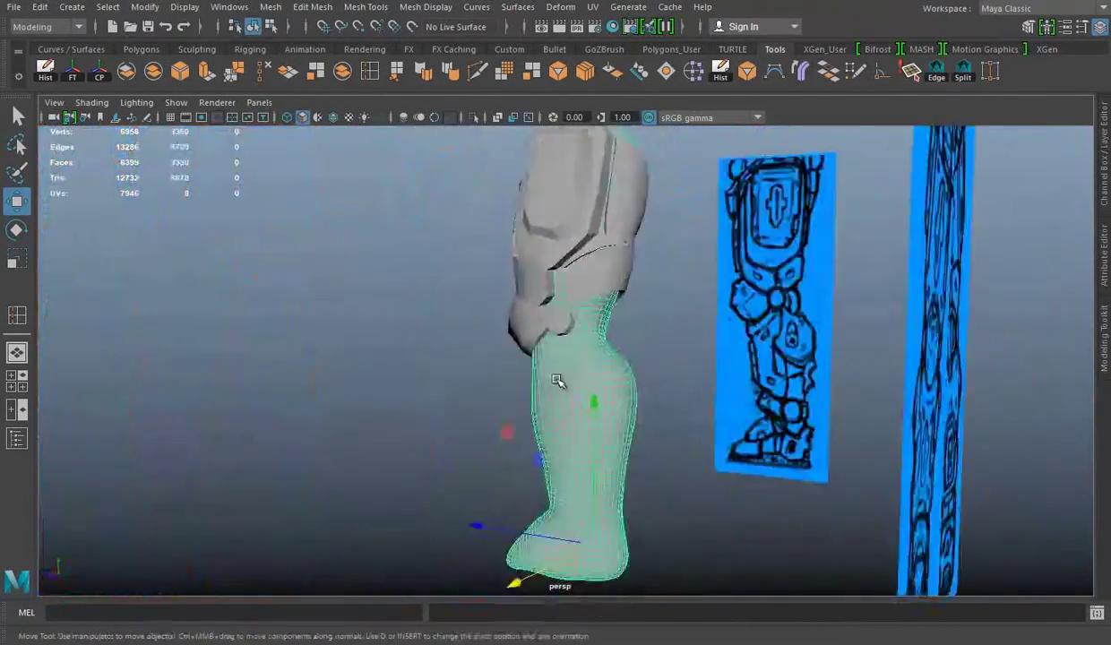
{"action": "scroll", "coordinate": [725, 352], "scroll_direction": "up", "scroll_amount": 5}
{"action": "scroll", "coordinate": [627, 341], "scroll_direction": "down", "scroll_amount": 5}
{"action": "scroll", "coordinate": [521, 331], "scroll_direction": "up", "scroll_amount": 2}
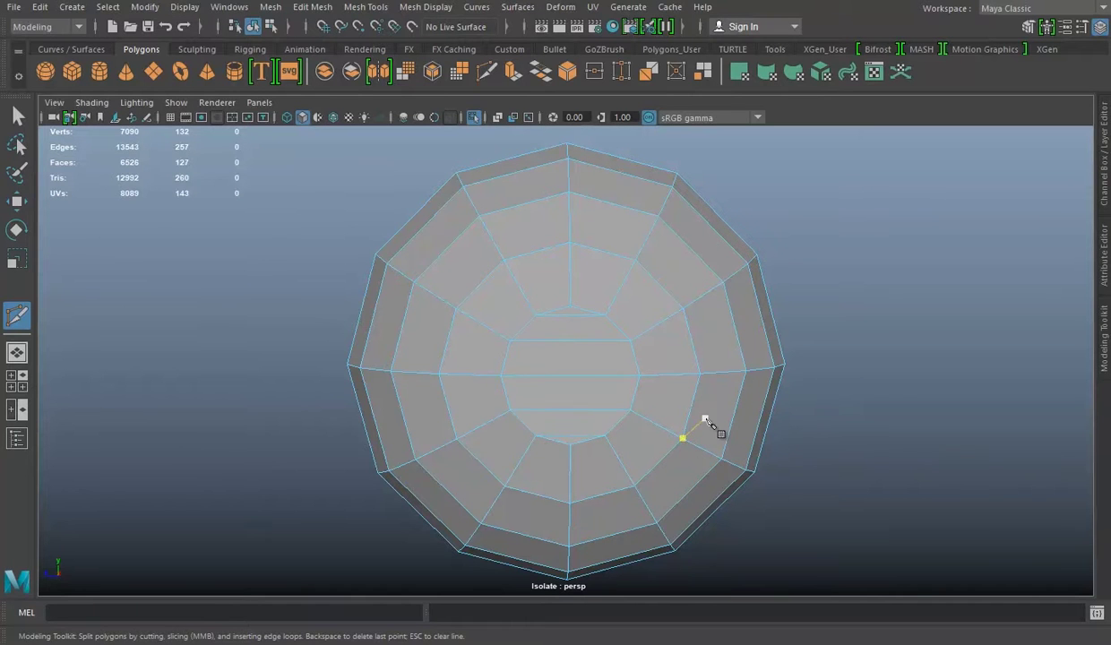
Step: Exit isolate view and scale the sphere to about 5.722 × 6.621 × 5.722 at the knee
{"action": "left_click_drag", "start_coordinate": [707, 422], "coordinate": [484, 345], "text": "alt"}
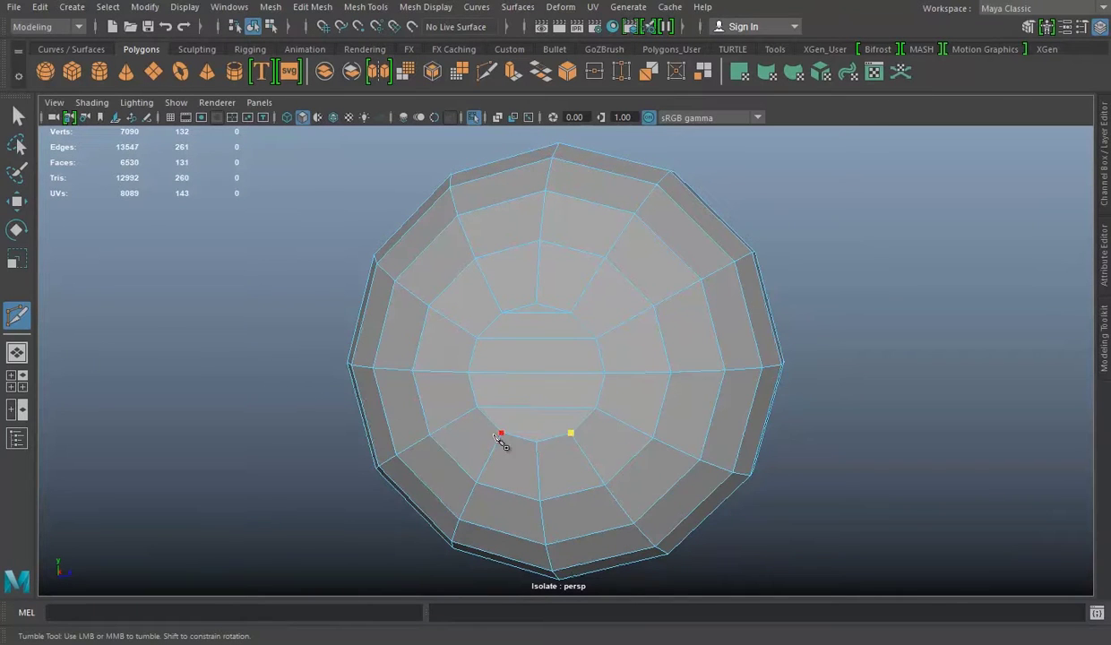
{"action": "key", "text": "ctrl+1"}
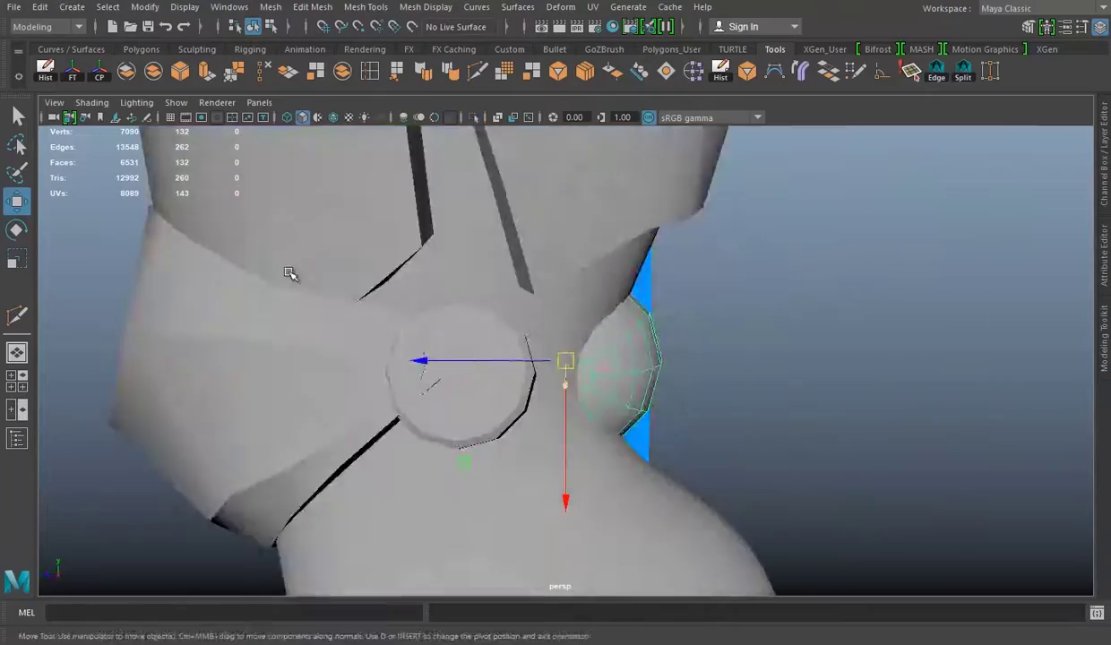
{"action": "left_click_drag", "start_coordinate": [291, 273], "coordinate": [427, 365], "text": "alt"}
{"action": "key", "text": "e"}
{"action": "key", "text": "space"}
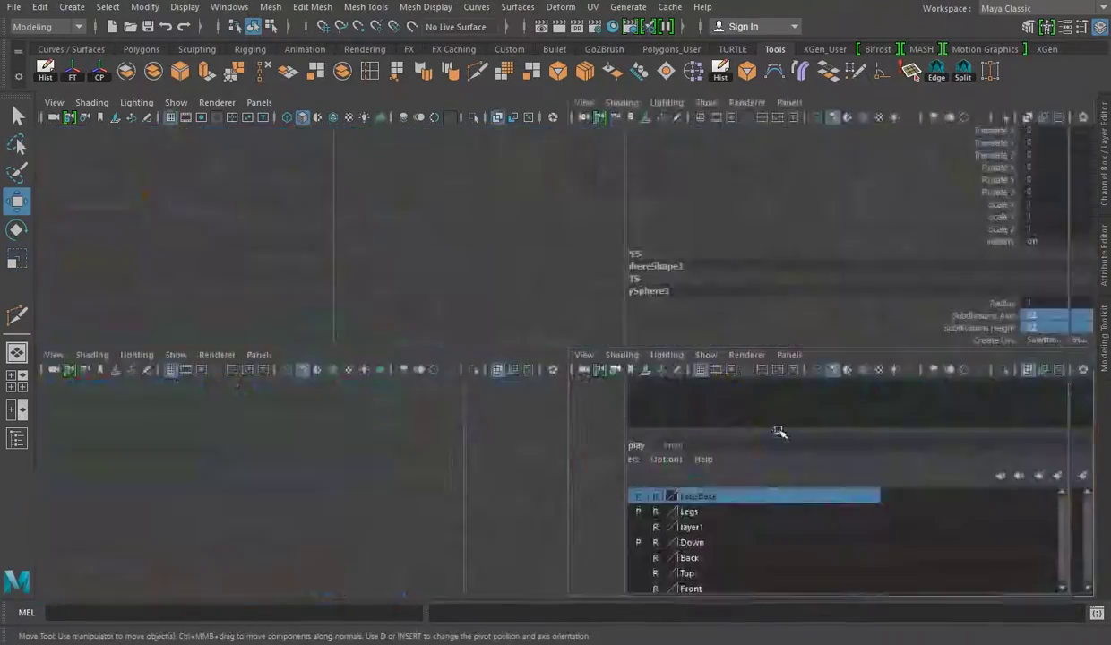
{"action": "left_click_drag", "start_coordinate": [776, 432], "coordinate": [640, 323], "text": "alt"}
{"action": "key", "text": "r"}
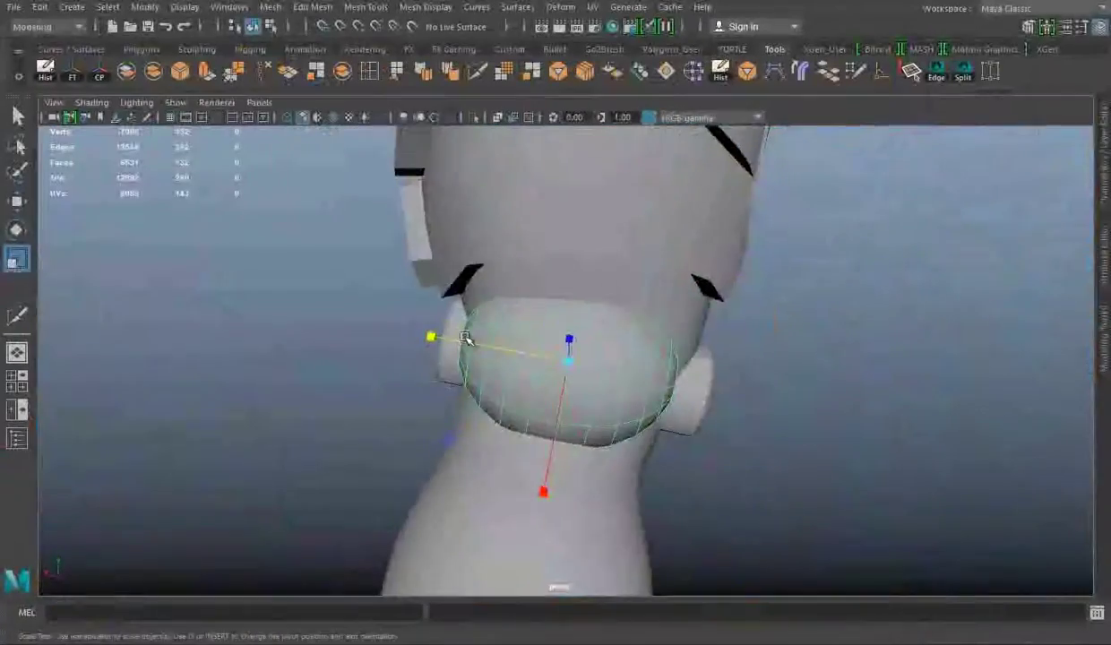
Step: Fine-tune the sphere's tilt and scale beneath the knee band and save the scene
{"action": "mouse_move", "coordinate": [466, 336]}
{"action": "left_mouse_down", "text": "alt"}
{"action": "mouse_move", "coordinate": [652, 368]}
{"action": "mouse_move", "coordinate": [532, 316]}
{"action": "mouse_move", "coordinate": [646, 339]}
{"action": "left_mouse_up", "text": "alt"}
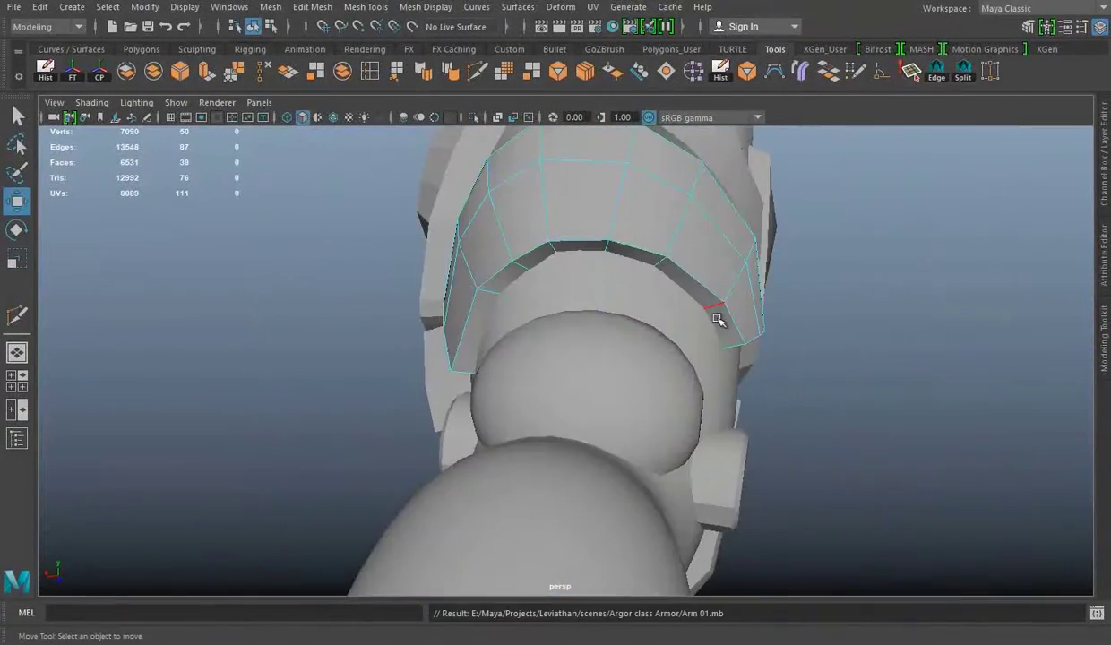
{"action": "mouse_move", "coordinate": [377, 233]}
{"action": "left_mouse_down", "text": "alt"}
{"action": "mouse_move", "coordinate": [488, 327]}
{"action": "mouse_move", "coordinate": [591, 218]}
{"action": "mouse_move", "coordinate": [692, 297]}
{"action": "mouse_move", "coordinate": [498, 362]}
{"action": "mouse_move", "coordinate": [600, 287]}
{"action": "mouse_move", "coordinate": [675, 462]}
{"action": "left_mouse_up", "text": "alt"}
{"action": "key", "text": "e"}
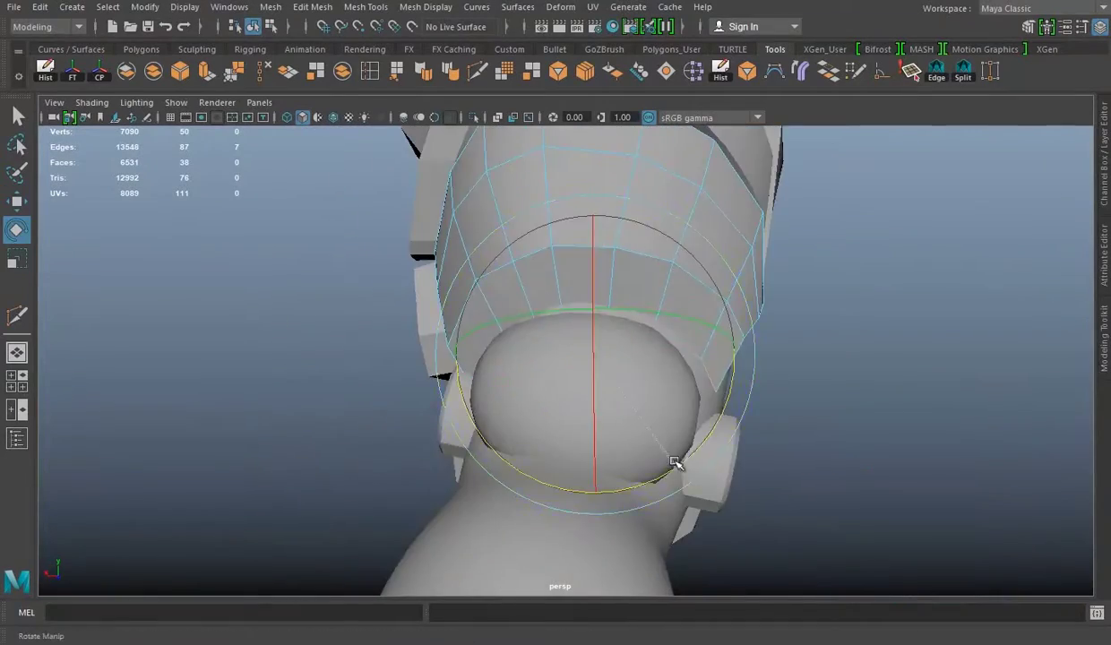
{"action": "key", "text": "r"}
{"action": "mouse_move", "coordinate": [687, 367]}
{"action": "left_mouse_down", "text": "alt"}
{"action": "mouse_move", "coordinate": [808, 194]}
{"action": "mouse_move", "coordinate": [772, 389]}
{"action": "mouse_move", "coordinate": [618, 245]}
{"action": "mouse_move", "coordinate": [687, 300]}
{"action": "mouse_move", "coordinate": [611, 261]}
{"action": "mouse_move", "coordinate": [882, 349]}
{"action": "mouse_move", "coordinate": [659, 355]}
{"action": "left_mouse_up", "text": "alt"}
{"action": "key", "text": "ctrl+s"}
{"action": "left_click", "coordinate": [660, 355]}
Step: Draw Quad Draw quads over the side of the lower leg on the live leg mesh
{"action": "key", "text": "f"}
{"action": "key", "text": "space"}
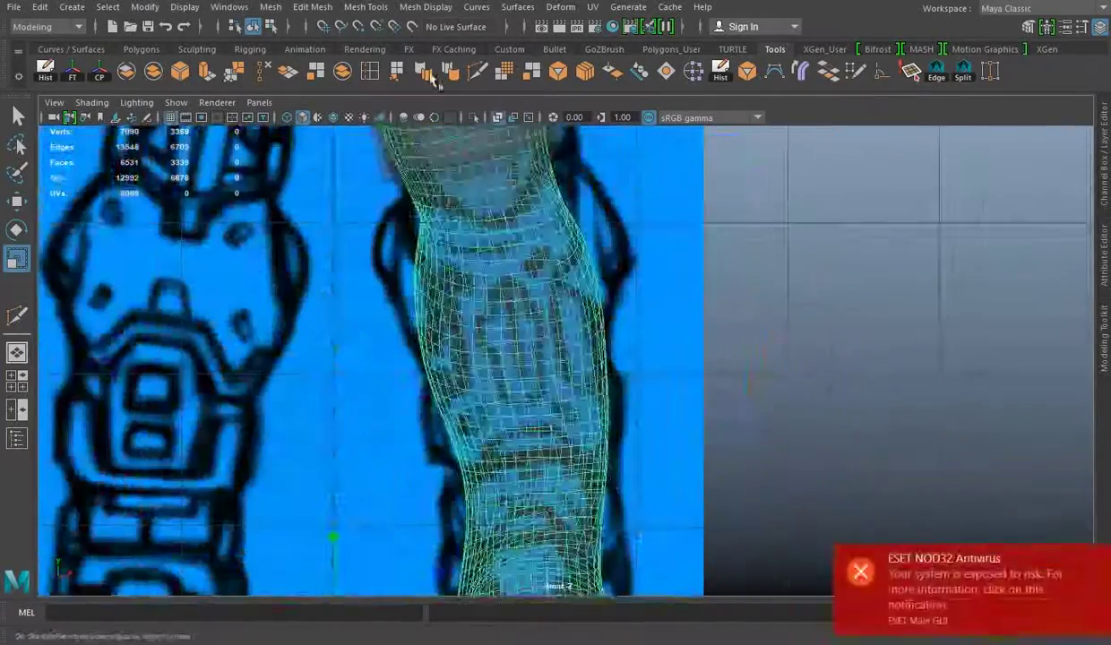
{"action": "left_click", "coordinate": [478, 342], "text": "shift"}
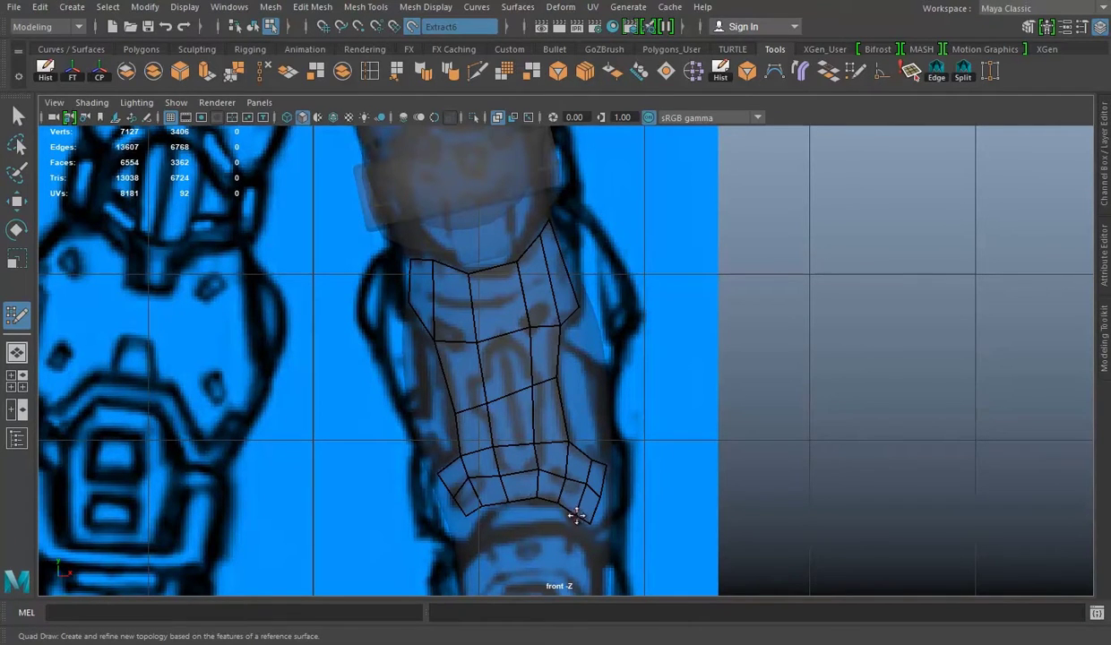
{"action": "left_click_drag", "start_coordinate": [571, 228], "coordinate": [615, 298], "text": "alt"}
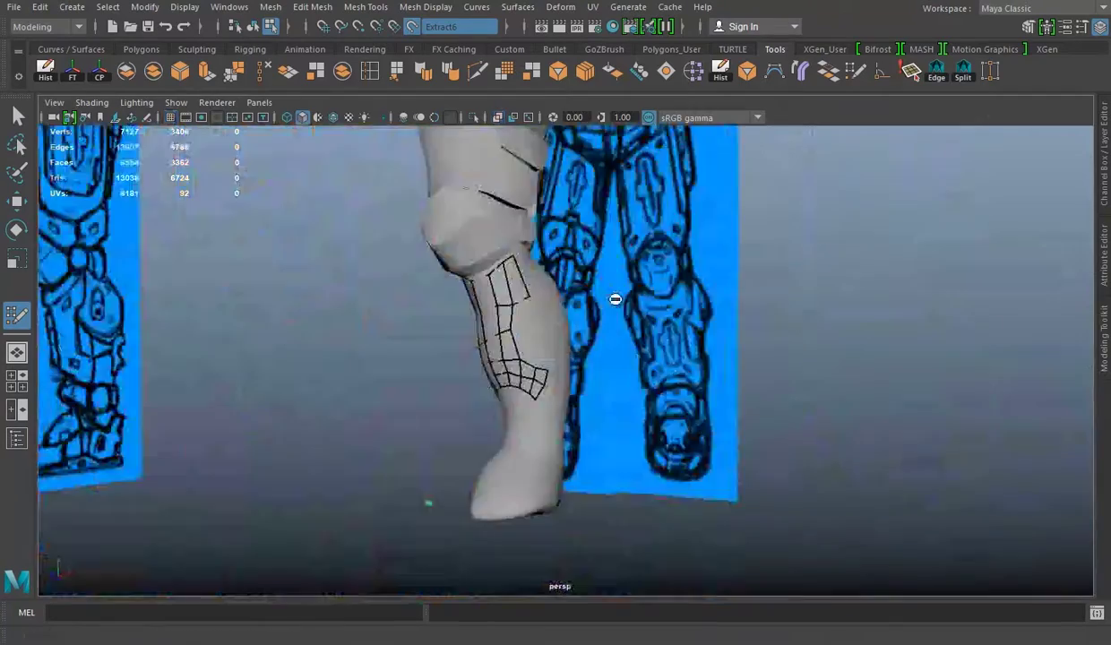
{"action": "left_click_drag", "start_coordinate": [385, 540], "coordinate": [789, 436], "text": "alt"}
{"action": "mouse_move", "coordinate": [532, 403]}
{"action": "left_mouse_down", "text": "alt"}
{"action": "mouse_move", "coordinate": [633, 303]}
{"action": "mouse_move", "coordinate": [809, 326]}
{"action": "mouse_move", "coordinate": [708, 233]}
{"action": "mouse_move", "coordinate": [688, 303]}
{"action": "mouse_move", "coordinate": [494, 246]}
{"action": "mouse_move", "coordinate": [859, 365]}
{"action": "left_mouse_up", "text": "alt"}
Step: Pull back to view the leg beside the reference sketches and turn off Make Live
{"action": "key", "text": "space"}
{"action": "key", "text": "space"}
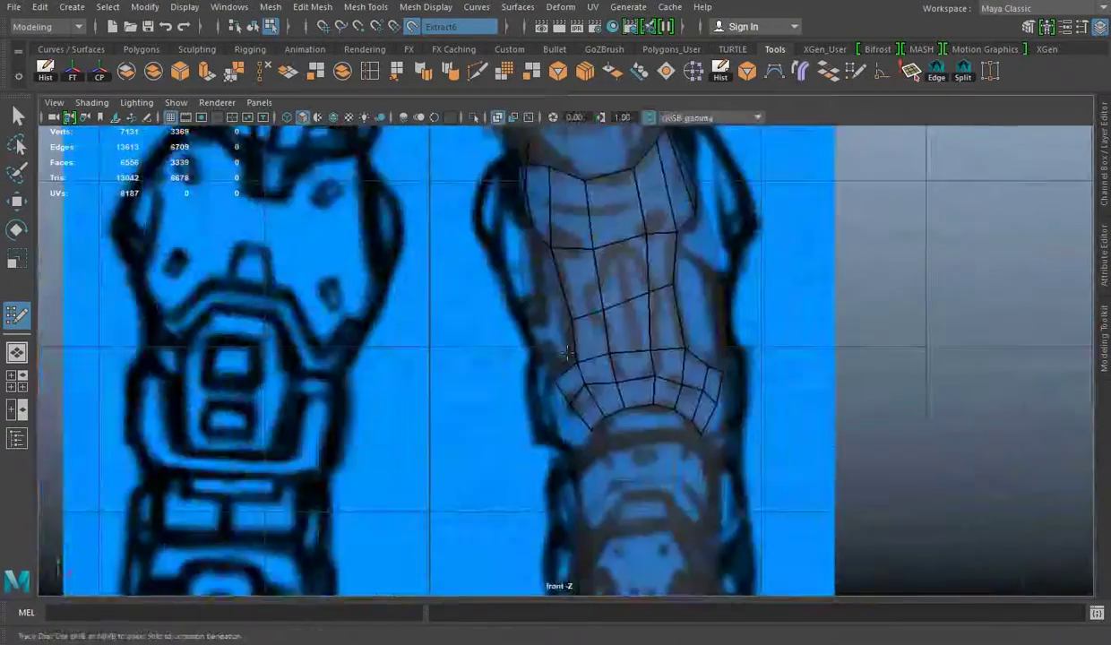
{"action": "scroll", "coordinate": [567, 354], "scroll_direction": "up", "scroll_amount": 2}
{"action": "key", "text": "space"}
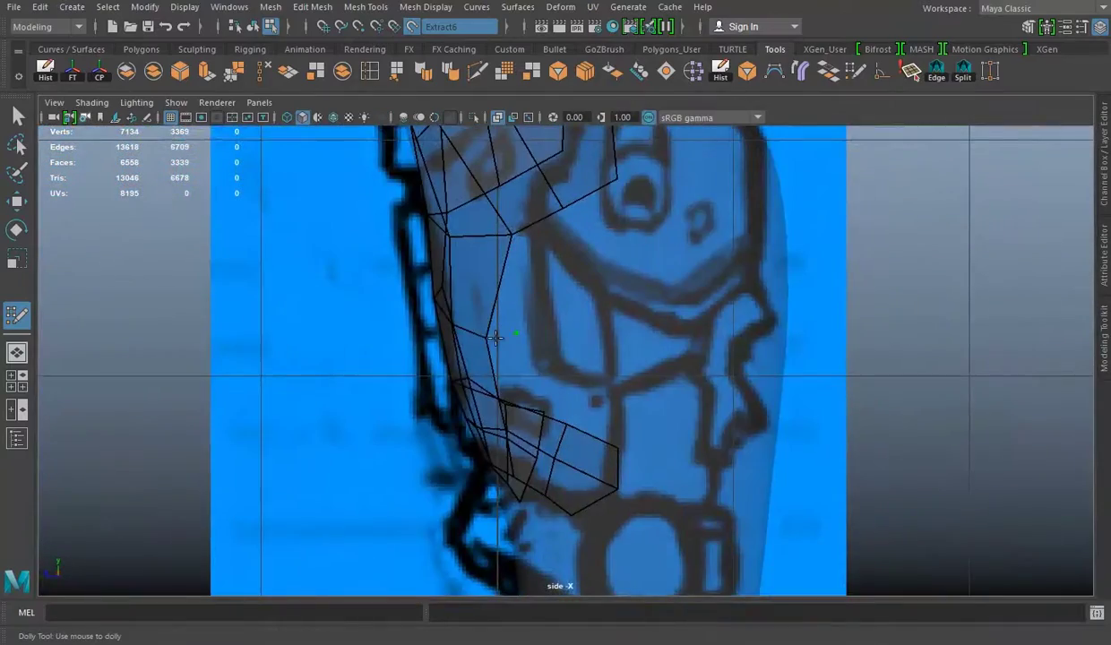
{"action": "key", "text": "space"}
{"action": "key", "text": "space"}
{"action": "key", "text": "space"}
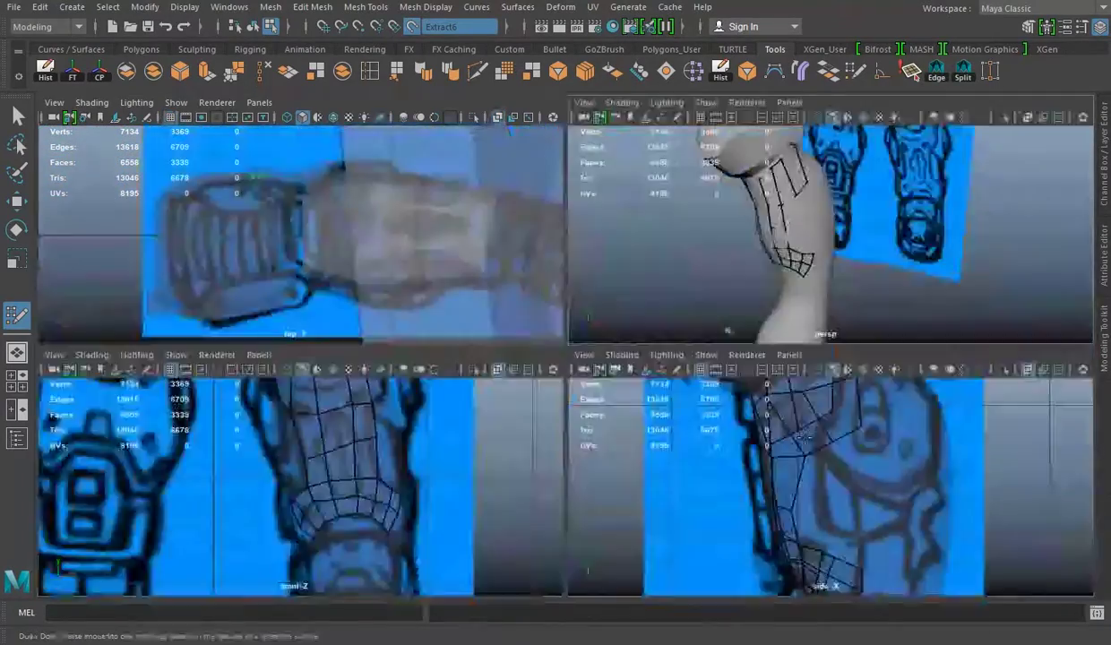
{"action": "key", "text": "space"}
{"action": "scroll", "coordinate": [753, 398], "scroll_direction": "up", "scroll_amount": 2}
{"action": "key", "text": "space"}
{"action": "key", "text": "space"}
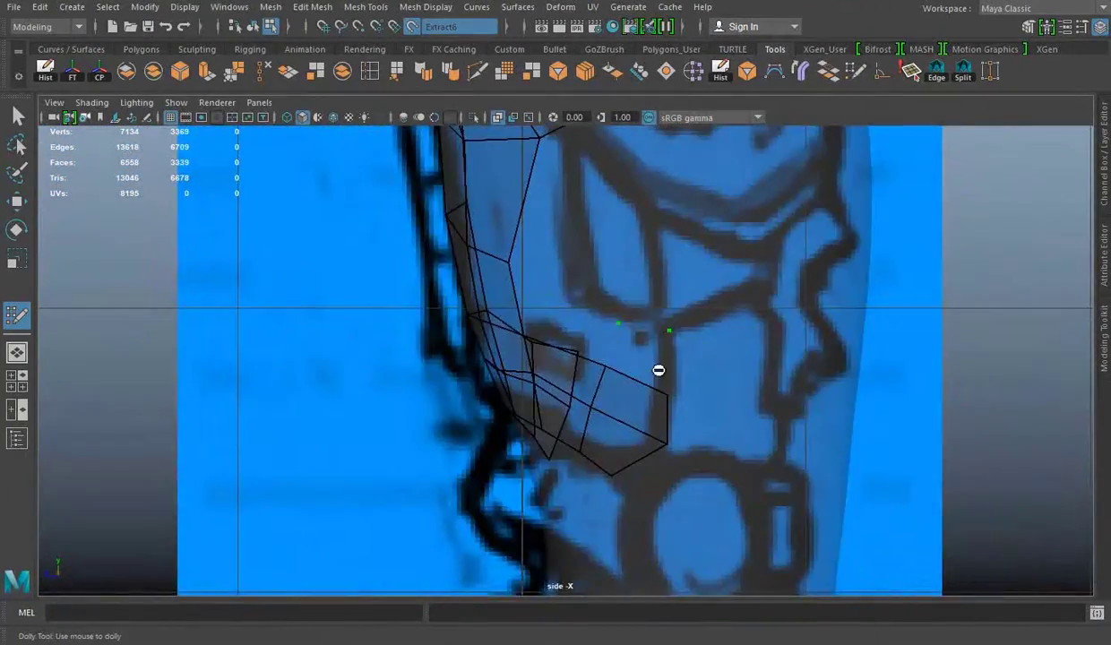
{"action": "key", "text": "space"}
{"action": "key", "text": "space"}
{"action": "mouse_move", "coordinate": [537, 379]}
{"action": "left_mouse_down", "text": "alt"}
{"action": "mouse_move", "coordinate": [756, 303]}
{"action": "mouse_move", "coordinate": [667, 326]}
{"action": "left_mouse_up", "text": "alt"}
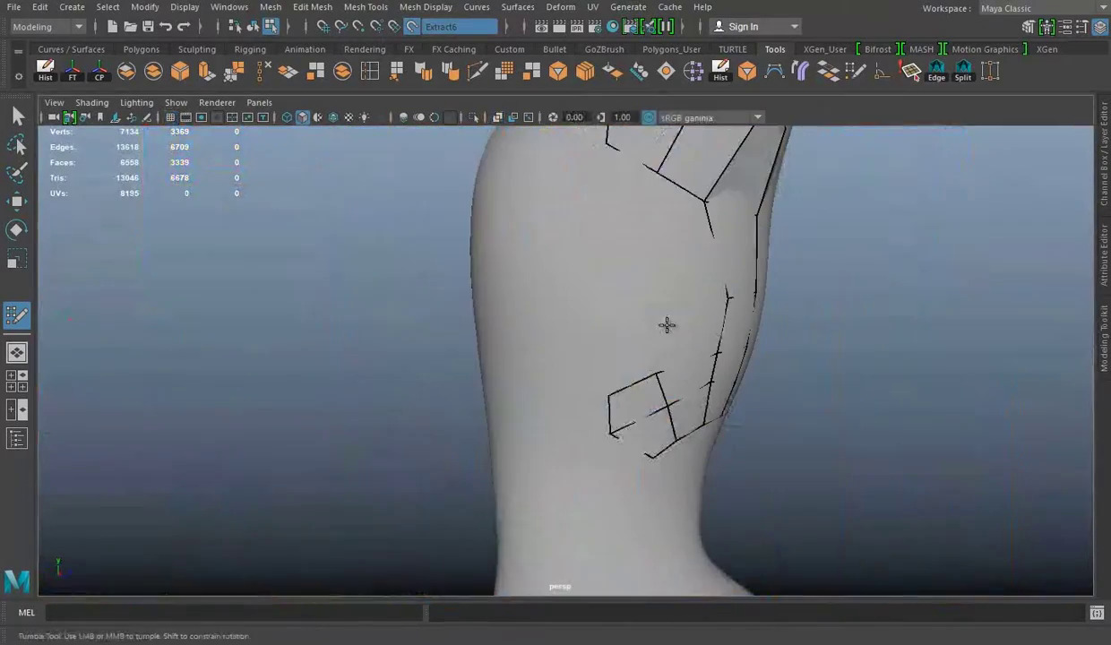
{"action": "right_click_drag", "start_coordinate": [651, 456], "coordinate": [640, 327], "text": "alt"}
{"action": "left_click_drag", "start_coordinate": [640, 328], "coordinate": [472, 266], "text": "alt"}
{"action": "key", "text": "w"}
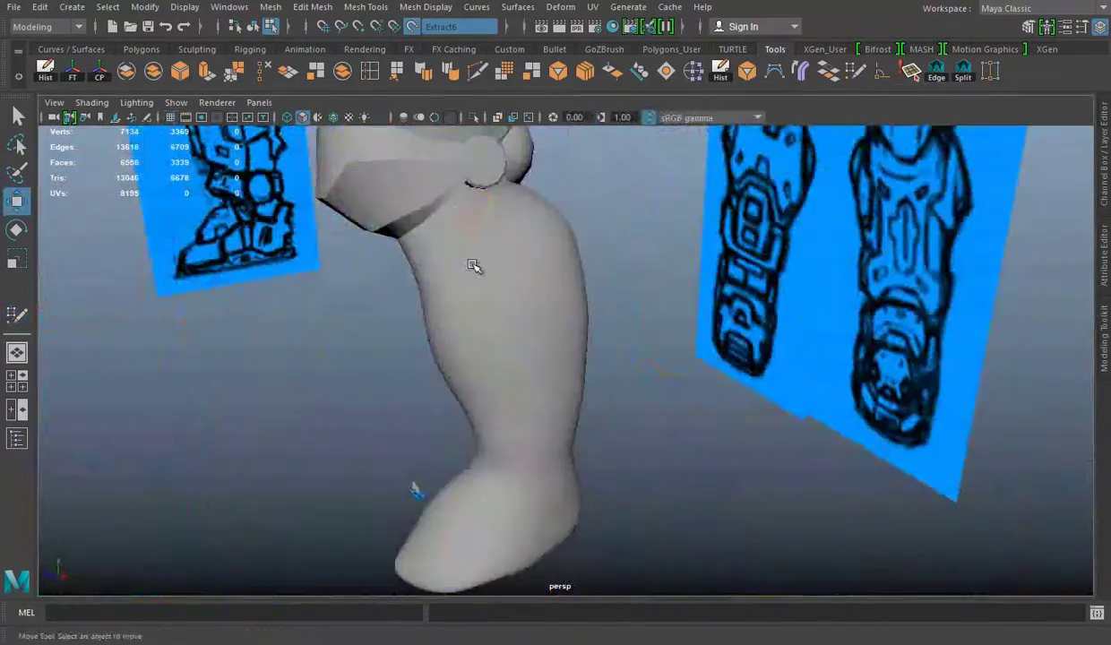
{"action": "left_click", "coordinate": [412, 27]}
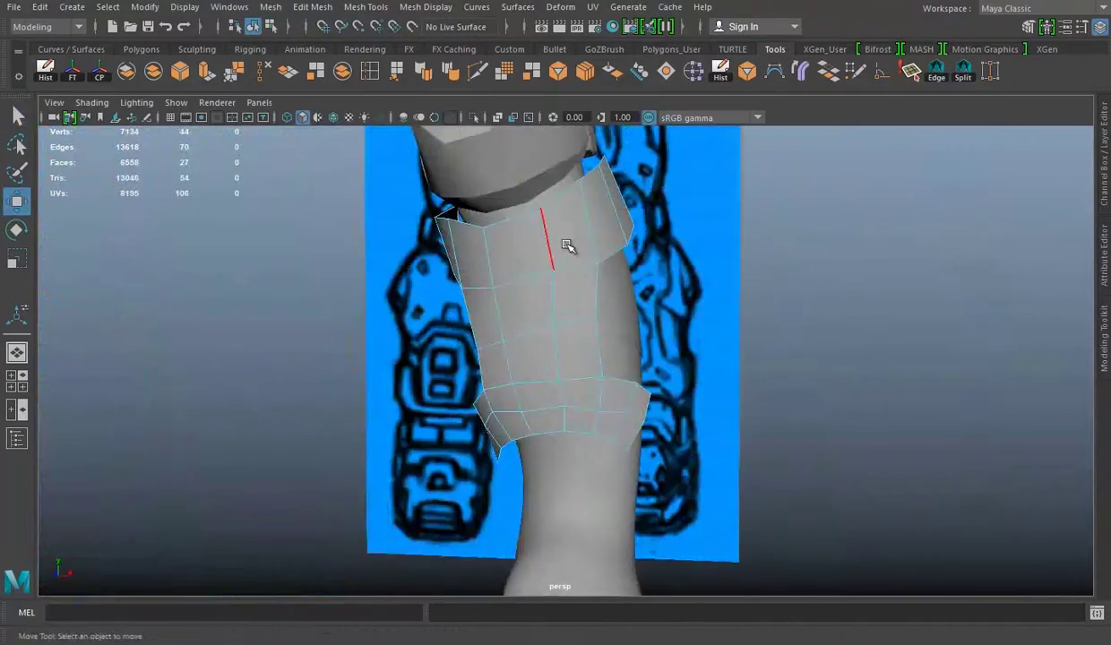
Step: Make the extracted leg mesh Extract6 the live surface and frame the lower leg
{"action": "left_click_drag", "start_coordinate": [645, 331], "coordinate": [587, 242], "text": "alt"}
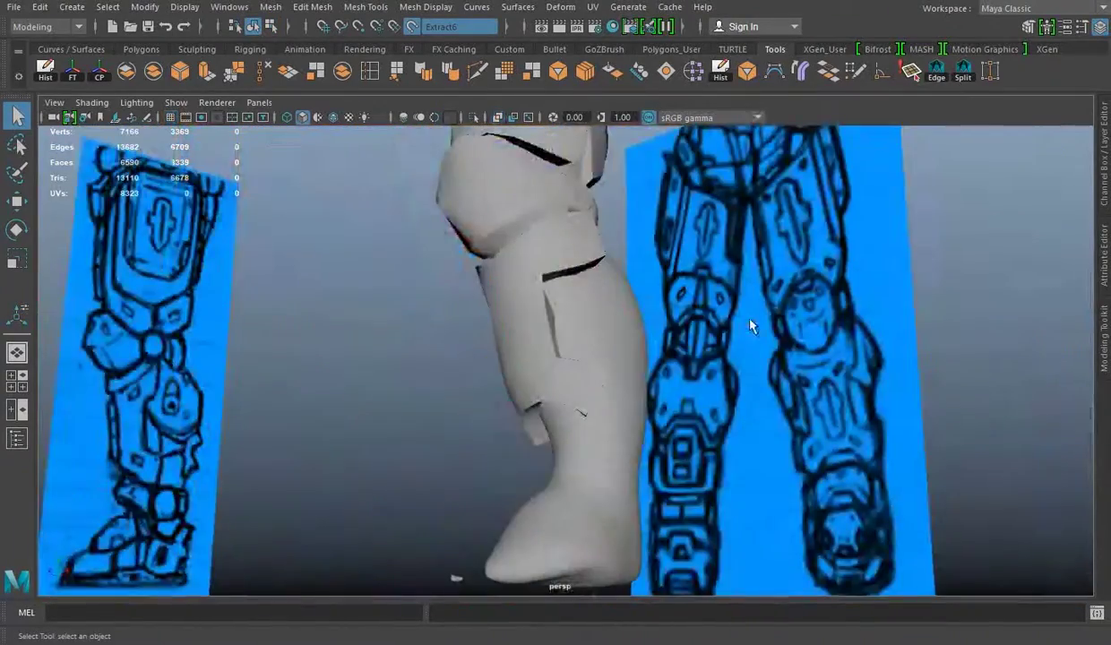
{"action": "mouse_move", "coordinate": [751, 323]}
{"action": "left_mouse_down", "text": "alt"}
{"action": "mouse_move", "coordinate": [595, 326]}
{"action": "mouse_move", "coordinate": [662, 273]}
{"action": "left_mouse_up", "text": "alt"}
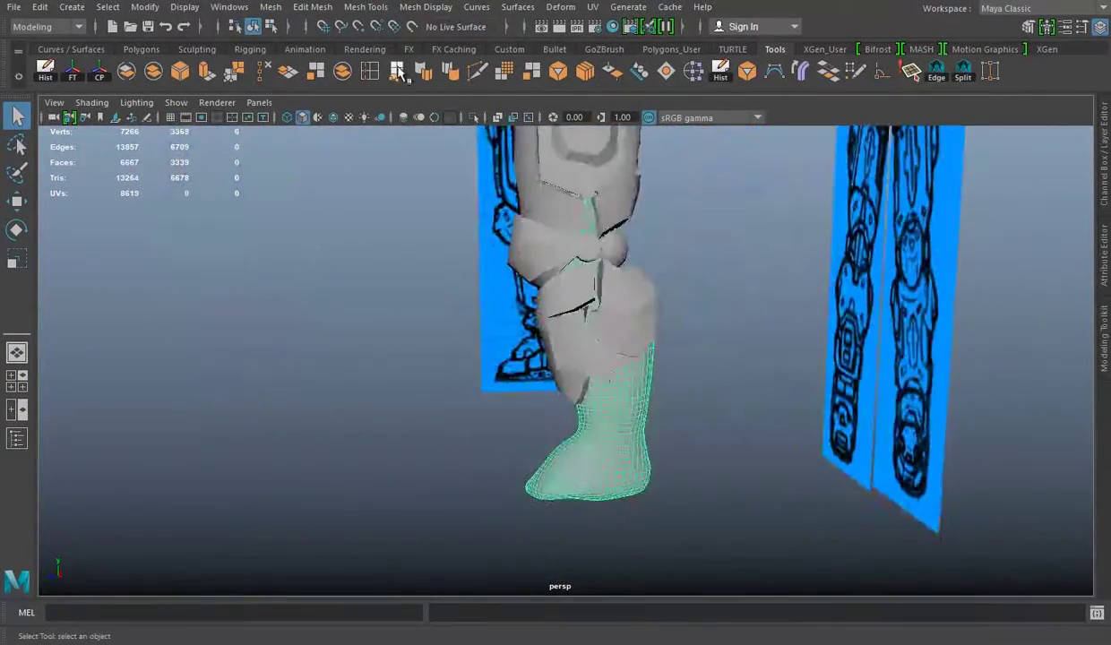
{"action": "left_click", "coordinate": [398, 71]}
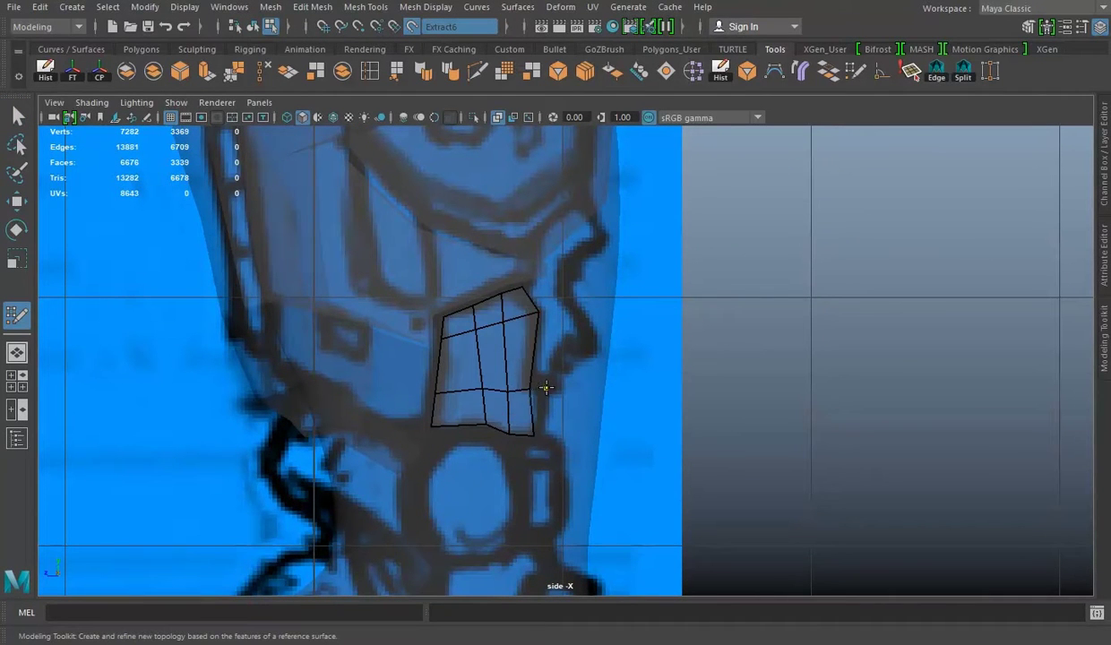
{"action": "scroll", "coordinate": [627, 367], "scroll_direction": "down", "scroll_amount": 5}
{"action": "scroll", "coordinate": [700, 342], "scroll_direction": "up", "scroll_amount": 5}
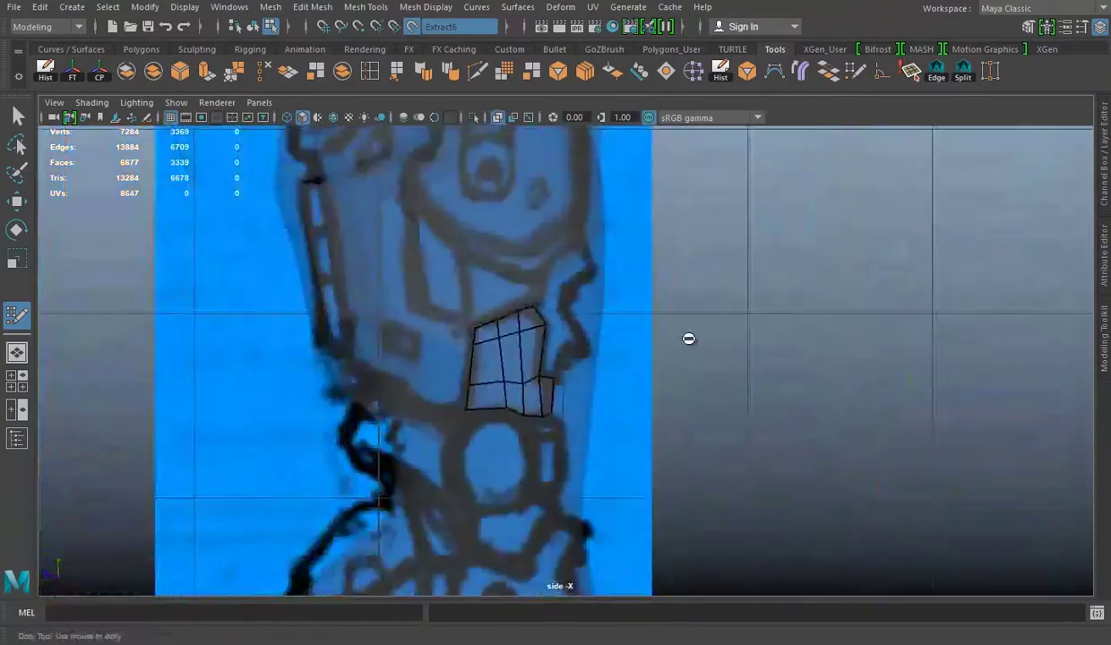
{"action": "scroll", "coordinate": [628, 368], "scroll_direction": "up", "scroll_amount": 1}
{"action": "scroll", "coordinate": [786, 325], "scroll_direction": "down", "scroll_amount": 5}
{"action": "scroll", "coordinate": [811, 322], "scroll_direction": "up", "scroll_amount": 1}
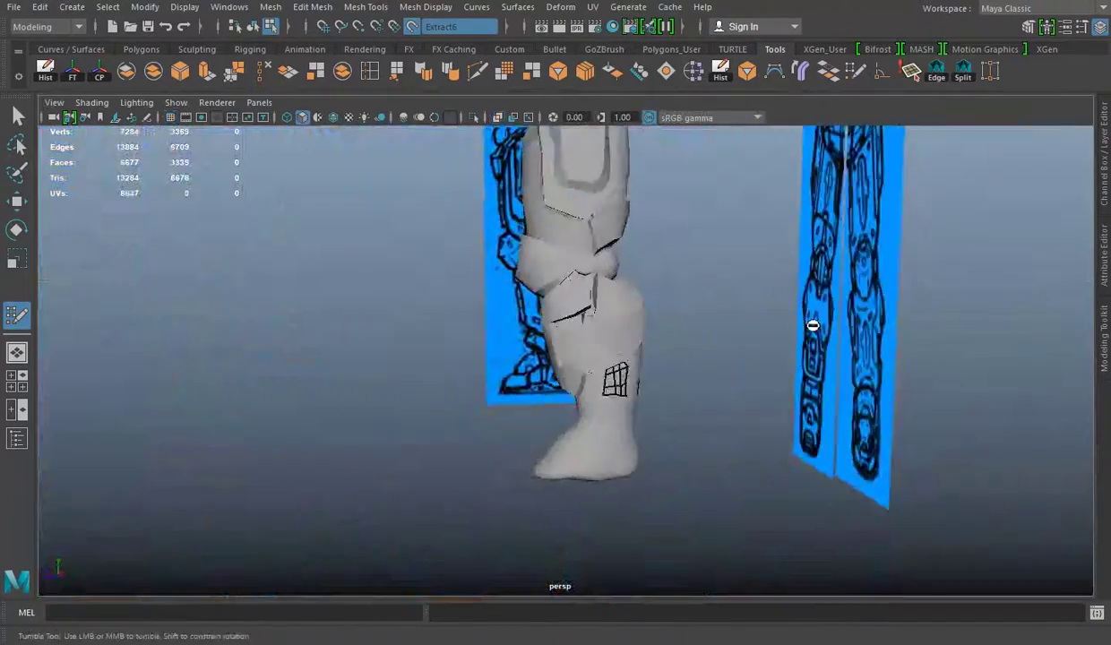
{"action": "scroll", "coordinate": [623, 350], "scroll_direction": "up", "scroll_amount": 4}
{"action": "scroll", "coordinate": [639, 440], "scroll_direction": "up", "scroll_amount": 1}
{"action": "scroll", "coordinate": [639, 441], "scroll_direction": "up", "scroll_amount": 1}
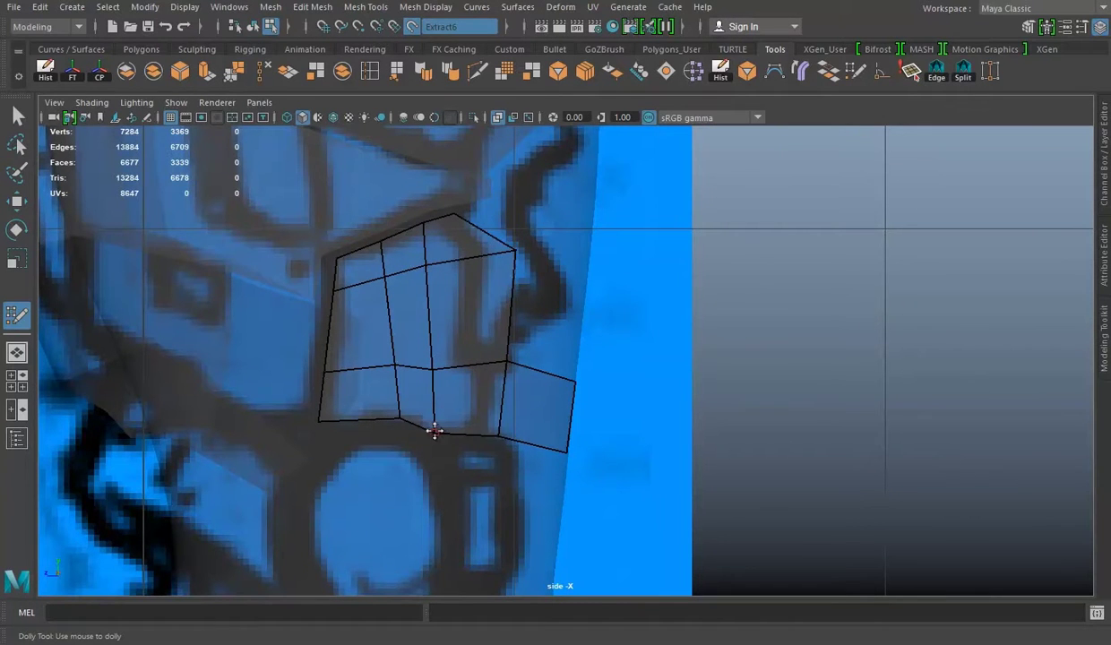
Step: Fit the new side patch against the leg using Move and Scale in the perspective close-up
{"action": "key", "text": "space"}
{"action": "mouse_move", "coordinate": [508, 293]}
{"action": "left_mouse_down", "text": "alt"}
{"action": "mouse_move", "coordinate": [455, 321]}
{"action": "mouse_move", "coordinate": [705, 303]}
{"action": "mouse_move", "coordinate": [561, 213]}
{"action": "left_mouse_up", "text": "alt"}
{"action": "key", "text": "w"}
{"action": "right_click_drag", "start_coordinate": [506, 219], "coordinate": [612, 191]}
{"action": "left_click_drag", "start_coordinate": [612, 191], "coordinate": [577, 292], "text": "alt"}
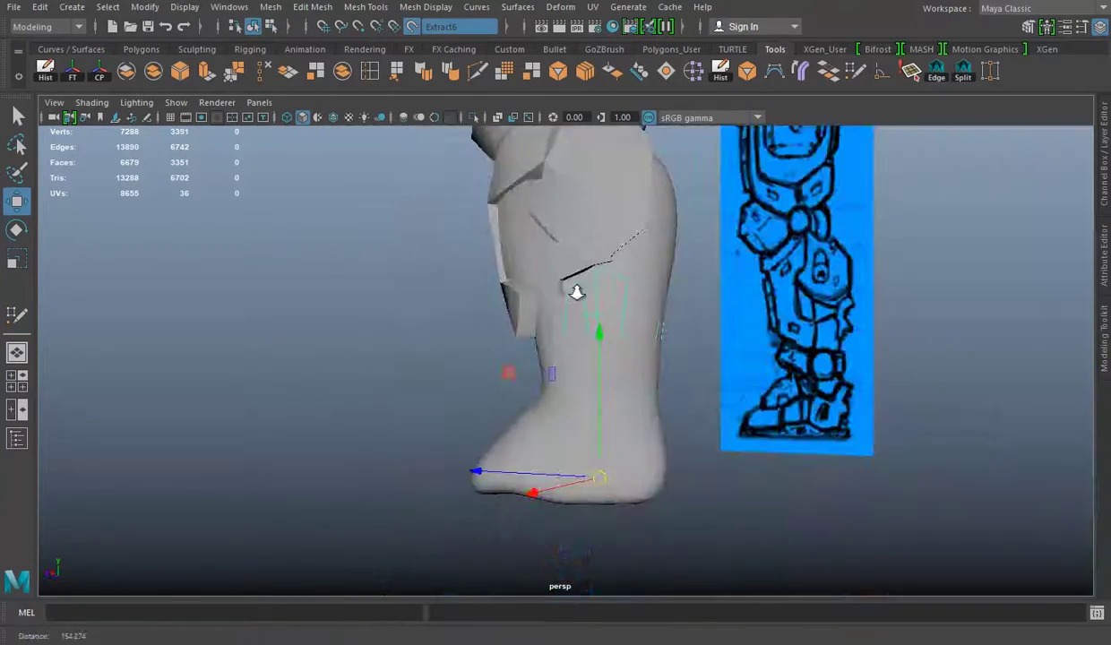
{"action": "key", "text": "space"}
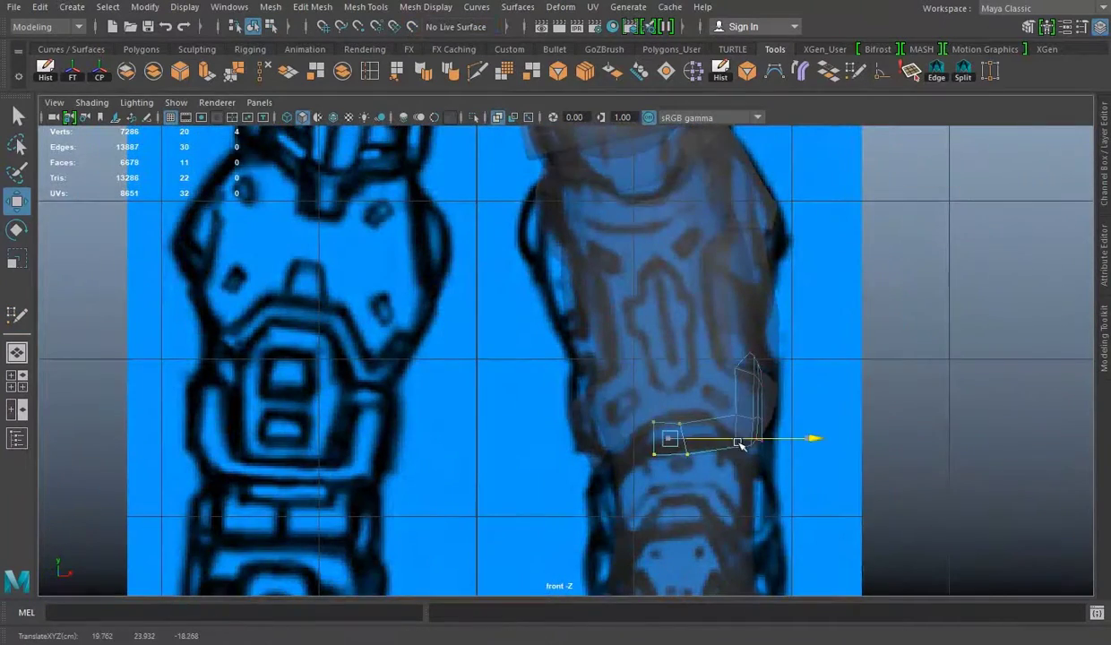
{"action": "scroll", "coordinate": [627, 386], "scroll_direction": "up", "scroll_amount": 2}
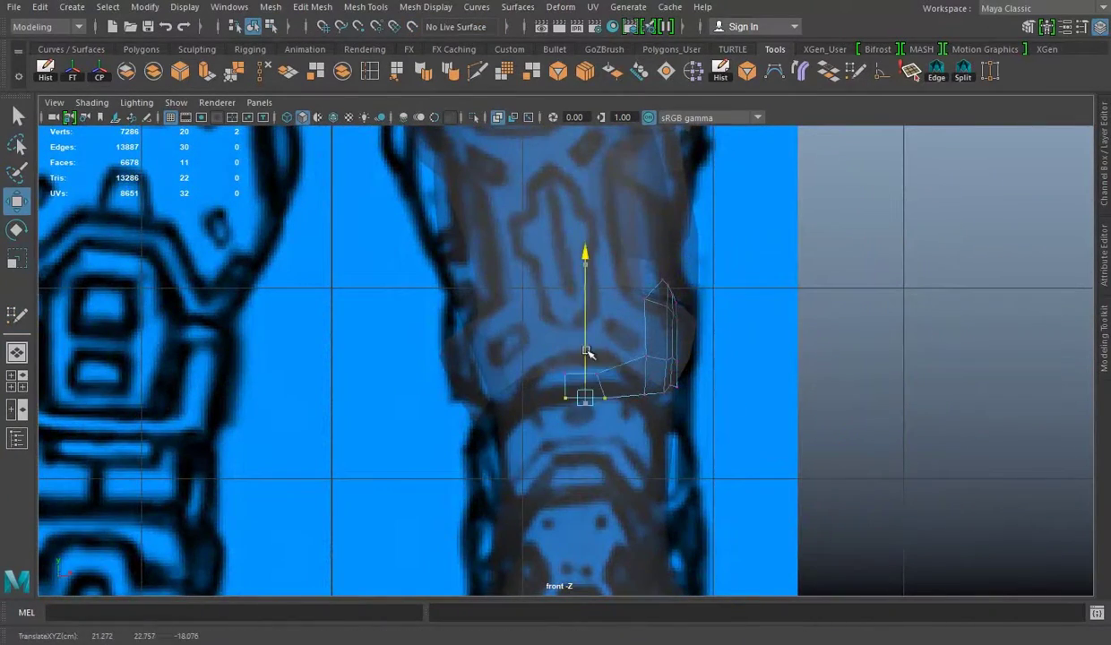
{"action": "right_click_drag", "start_coordinate": [615, 397], "coordinate": [653, 365]}
{"action": "key", "text": "r"}
{"action": "key", "text": "space"}
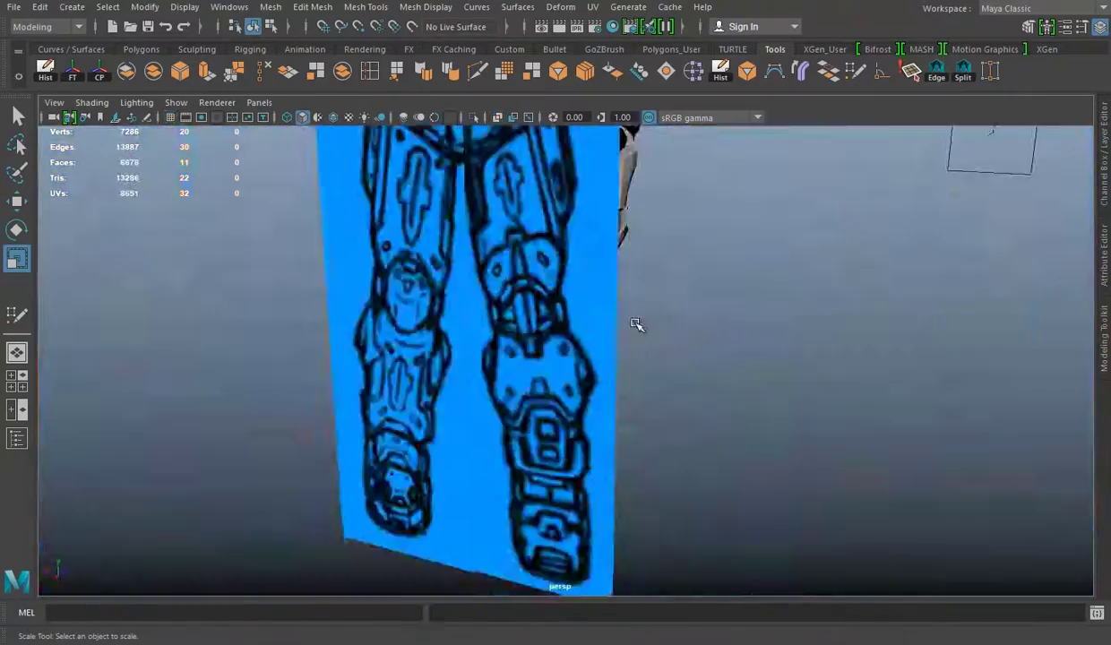
Step: In the front view, turn off the live surface and put the knee patch into vertex mode in wireframe
{"action": "left_click", "coordinate": [622, 334]}
{"action": "key", "text": "space"}
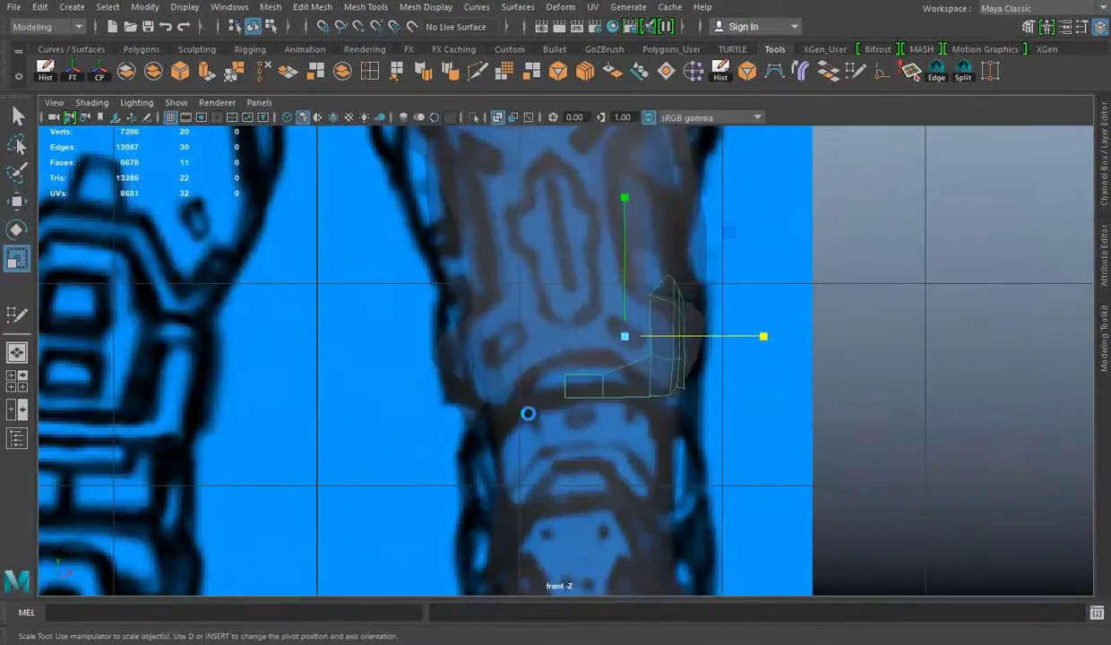
{"action": "left_click", "coordinate": [1104, 152]}
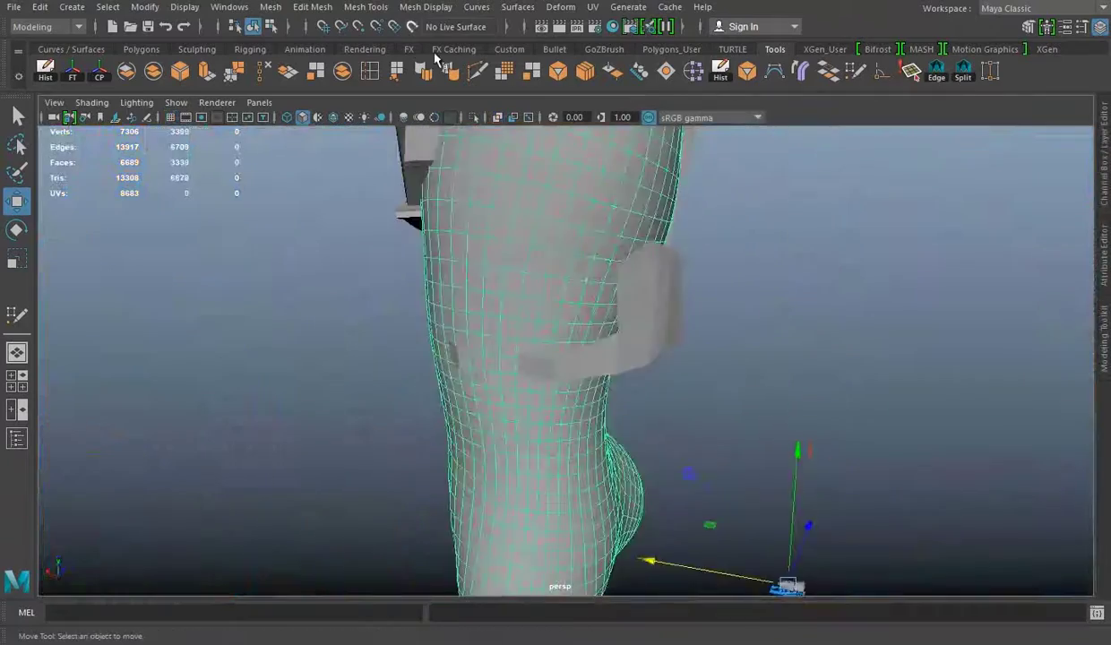
{"action": "right_click_drag", "start_coordinate": [895, 215], "coordinate": [832, 231]}
{"action": "left_click_drag", "start_coordinate": [819, 471], "coordinate": [546, 298], "text": "alt"}
{"action": "key", "text": "4"}
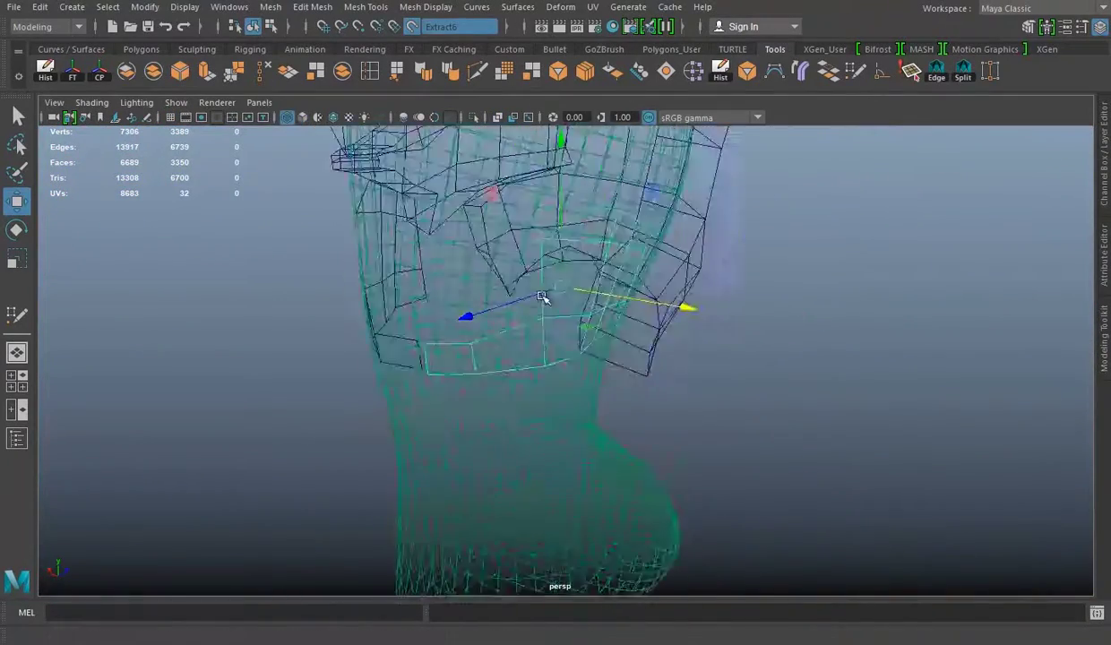
{"action": "left_click", "coordinate": [412, 26]}
{"action": "key", "text": "space"}
{"action": "key", "text": "space"}
{"action": "key", "text": "space"}
{"action": "key", "text": "space"}
{"action": "right_click", "coordinate": [737, 216]}
{"action": "key", "text": "space"}
Step: Slide the knee patch's edge vertices along the leg surface in wireframe
{"action": "key", "text": "5"}
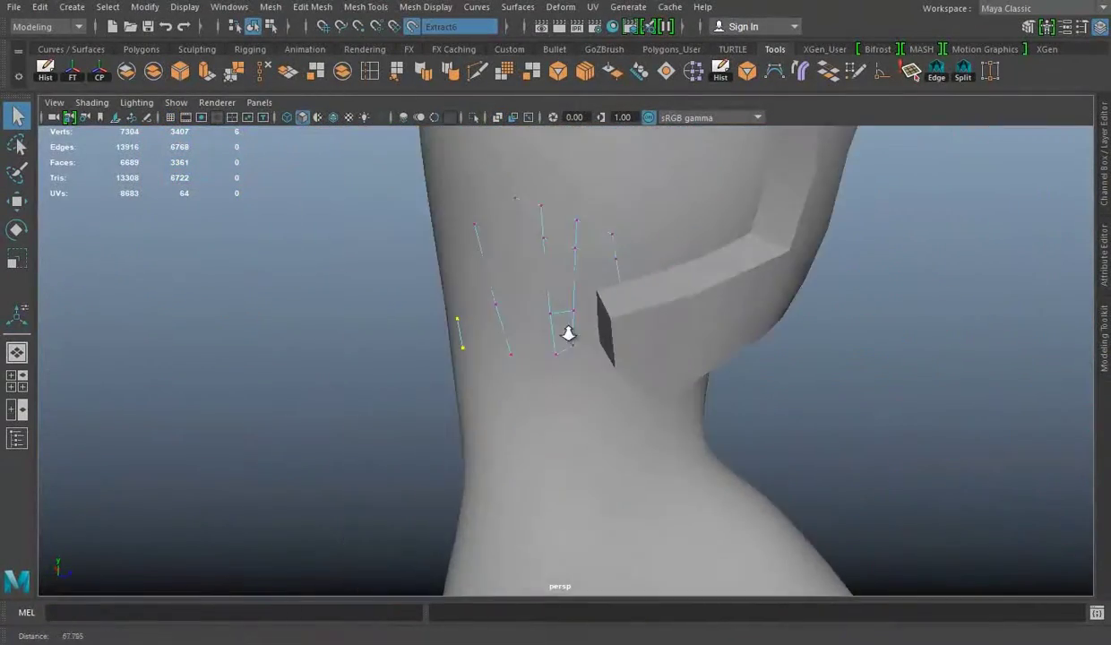
{"action": "key", "text": "4"}
{"action": "left_click", "coordinate": [557, 392]}
{"action": "key", "text": "w"}
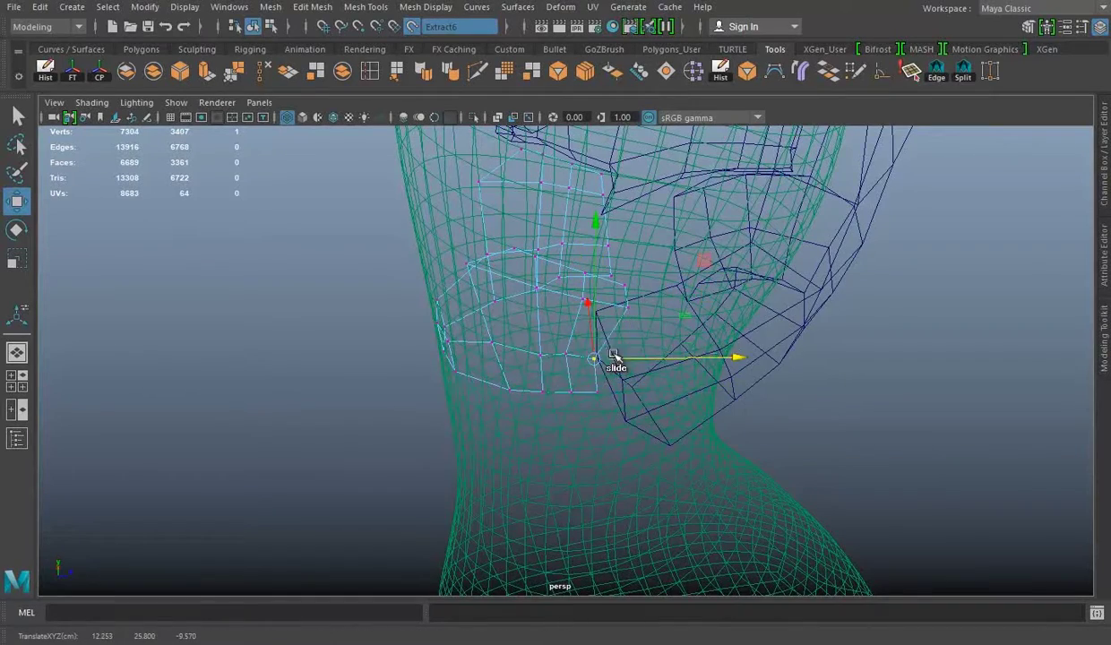
{"action": "left_click", "coordinate": [566, 355]}
{"action": "left_click_drag", "start_coordinate": [588, 336], "coordinate": [594, 227], "text": "alt"}
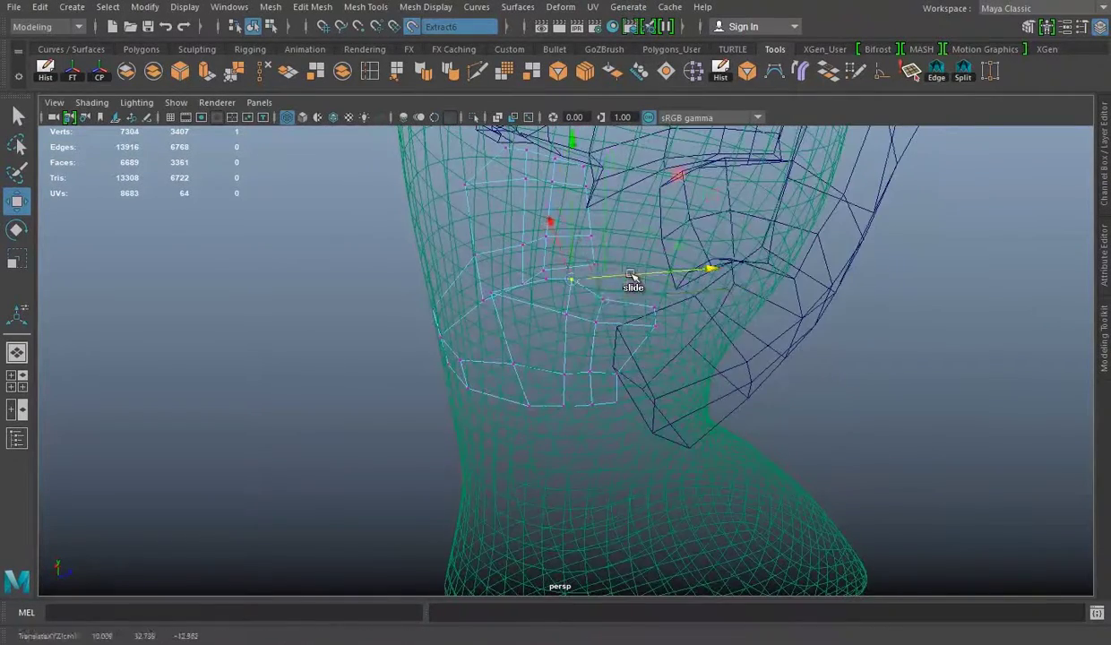
{"action": "mouse_move", "coordinate": [686, 327]}
{"action": "left_mouse_down", "text": "alt"}
{"action": "mouse_move", "coordinate": [603, 317]}
{"action": "mouse_move", "coordinate": [694, 293]}
{"action": "mouse_move", "coordinate": [665, 268]}
{"action": "mouse_move", "coordinate": [601, 303]}
{"action": "left_mouse_up", "text": "alt"}
{"action": "mouse_move", "coordinate": [694, 305]}
{"action": "left_mouse_down", "text": "alt"}
{"action": "mouse_move", "coordinate": [540, 403]}
{"action": "mouse_move", "coordinate": [611, 375]}
{"action": "left_mouse_up", "text": "alt"}
Step: Return to shaded display and inspect the extruded band from several angles
{"action": "mouse_move", "coordinate": [641, 282]}
{"action": "left_mouse_down", "text": "alt"}
{"action": "mouse_move", "coordinate": [804, 345]}
{"action": "mouse_move", "coordinate": [609, 330]}
{"action": "mouse_move", "coordinate": [821, 268]}
{"action": "left_mouse_up", "text": "alt"}
{"action": "key", "text": "5"}
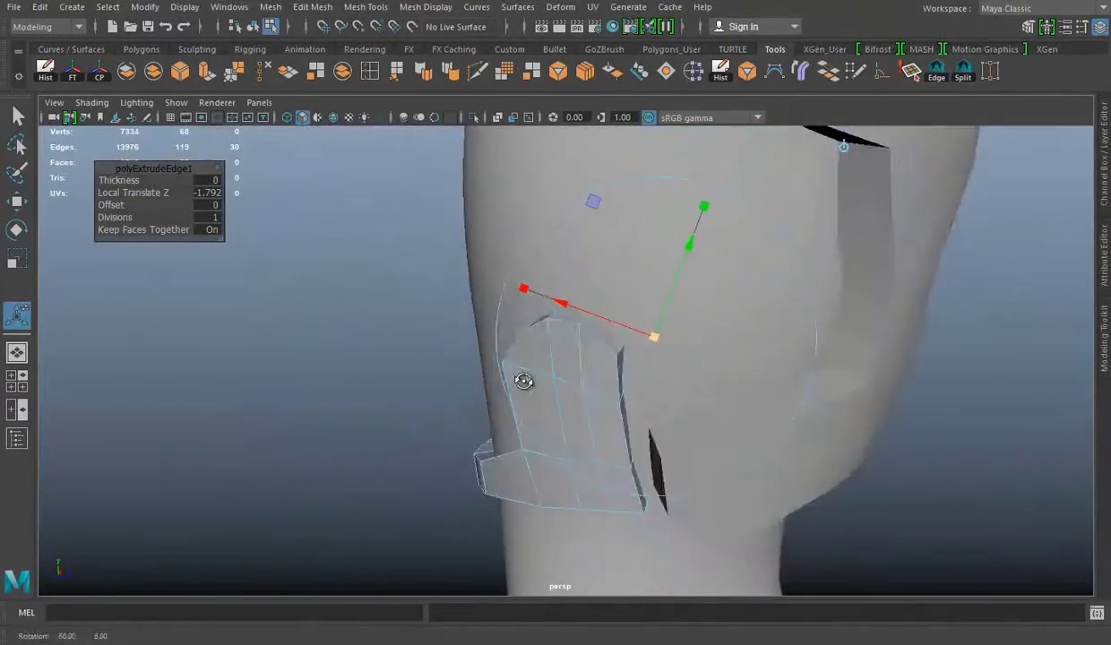
{"action": "left_click_drag", "start_coordinate": [524, 381], "coordinate": [676, 459], "text": "alt"}
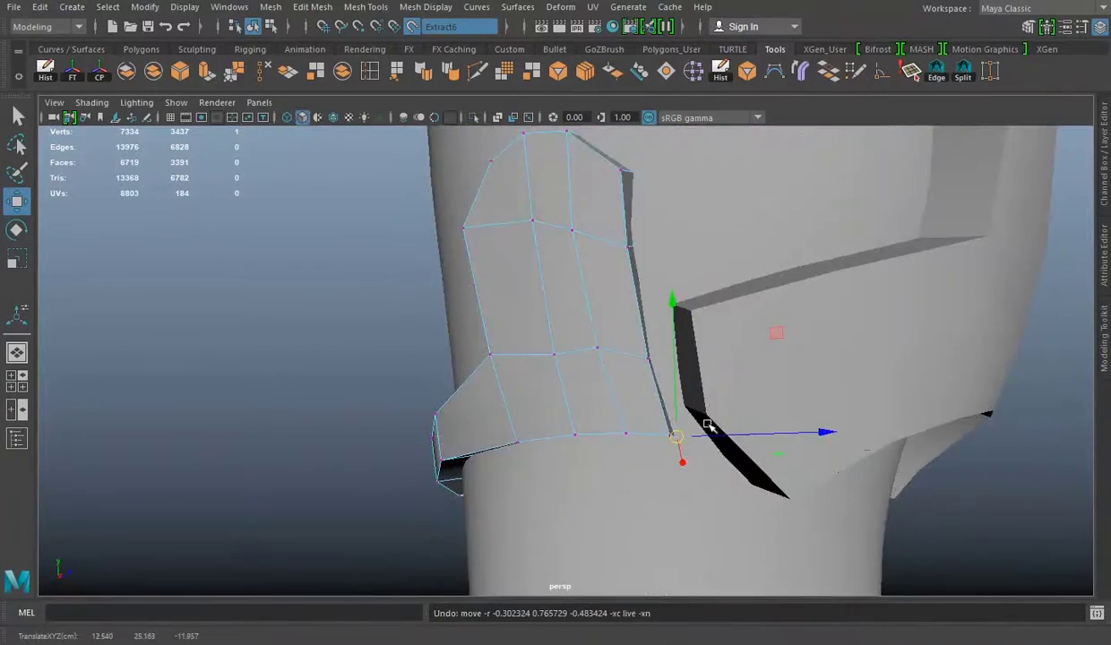
{"action": "left_click_drag", "start_coordinate": [708, 425], "coordinate": [623, 431], "text": "alt"}
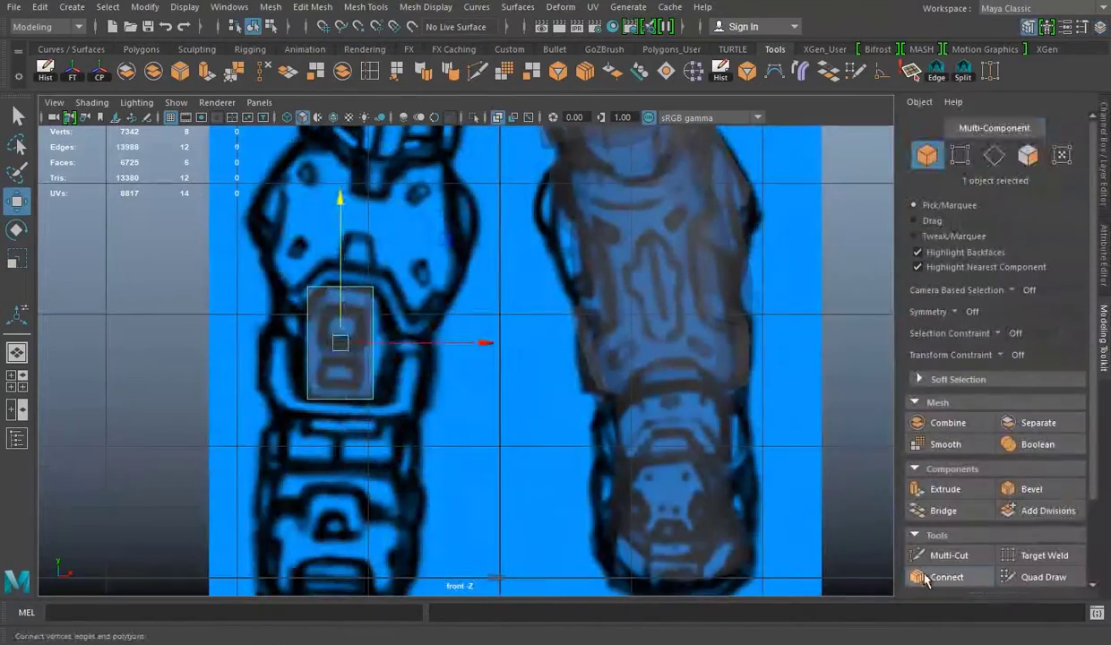
Step: Connect edges across the kneecap plane and widen its middle loop in X, then maximize the side view
{"action": "left_click", "coordinate": [947, 571]}
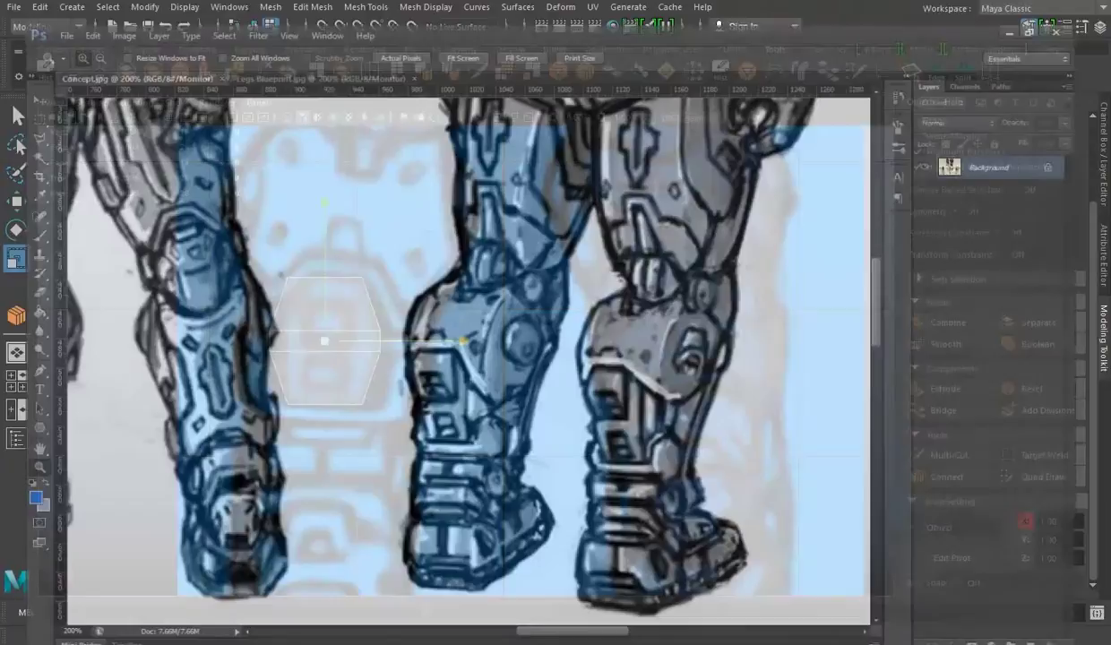
{"action": "left_click_drag", "start_coordinate": [463, 341], "coordinate": [484, 342]}
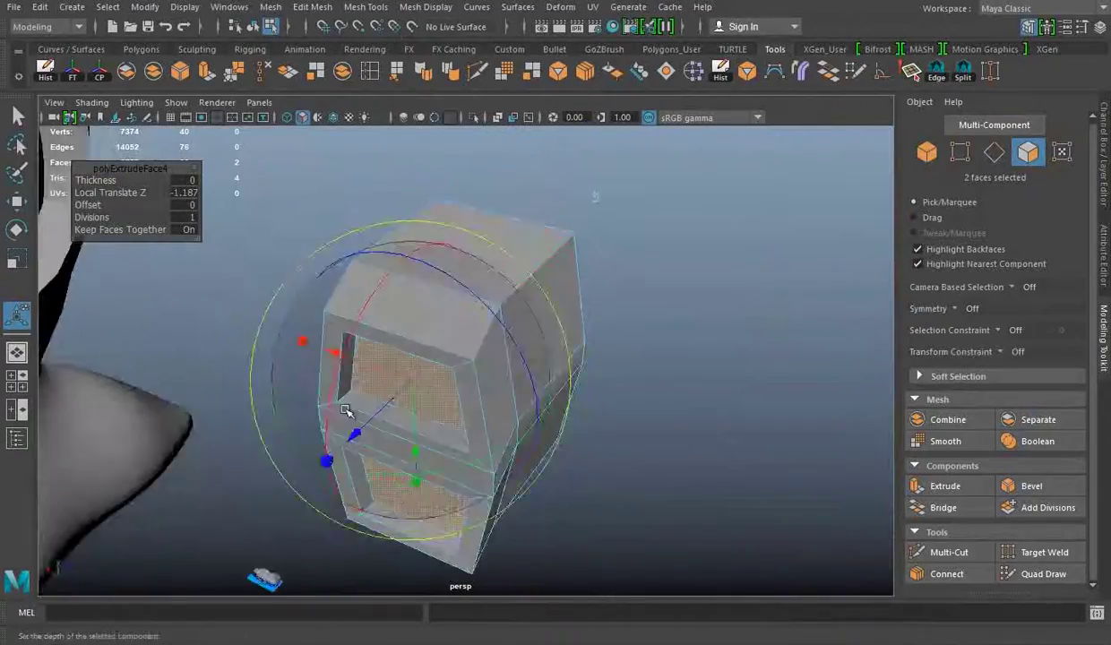
{"action": "key", "text": "space"}
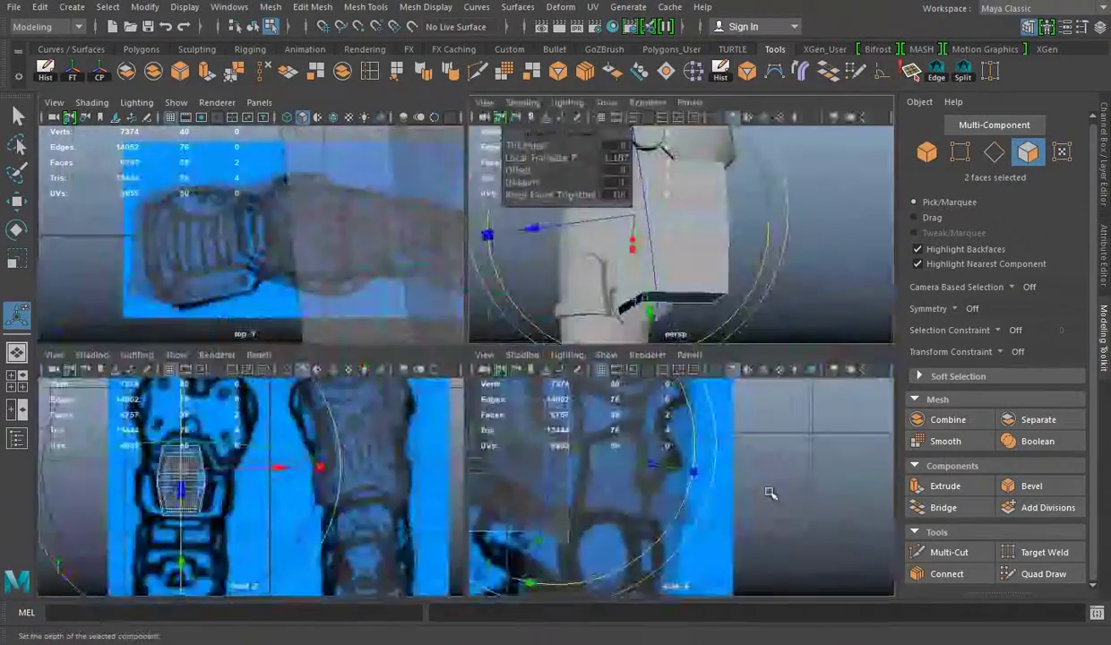
{"action": "key", "text": "space"}
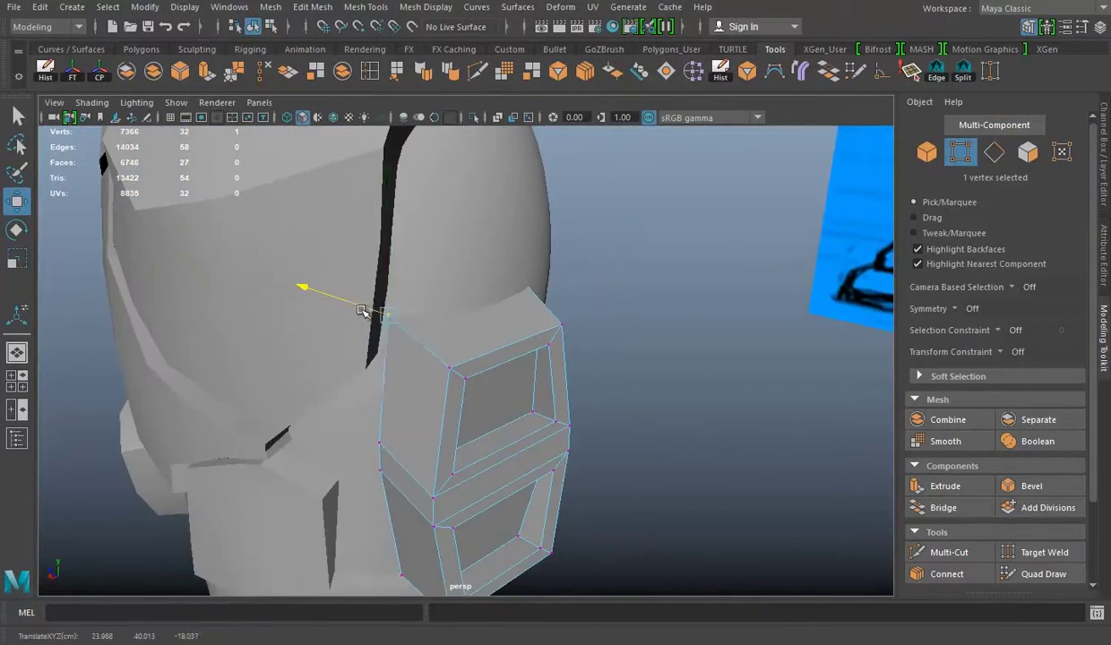
Step: Fit the kneecap plate to the side profile, then return to object mode with the leg selected
{"action": "left_click_drag", "start_coordinate": [362, 310], "coordinate": [406, 390], "text": "alt"}
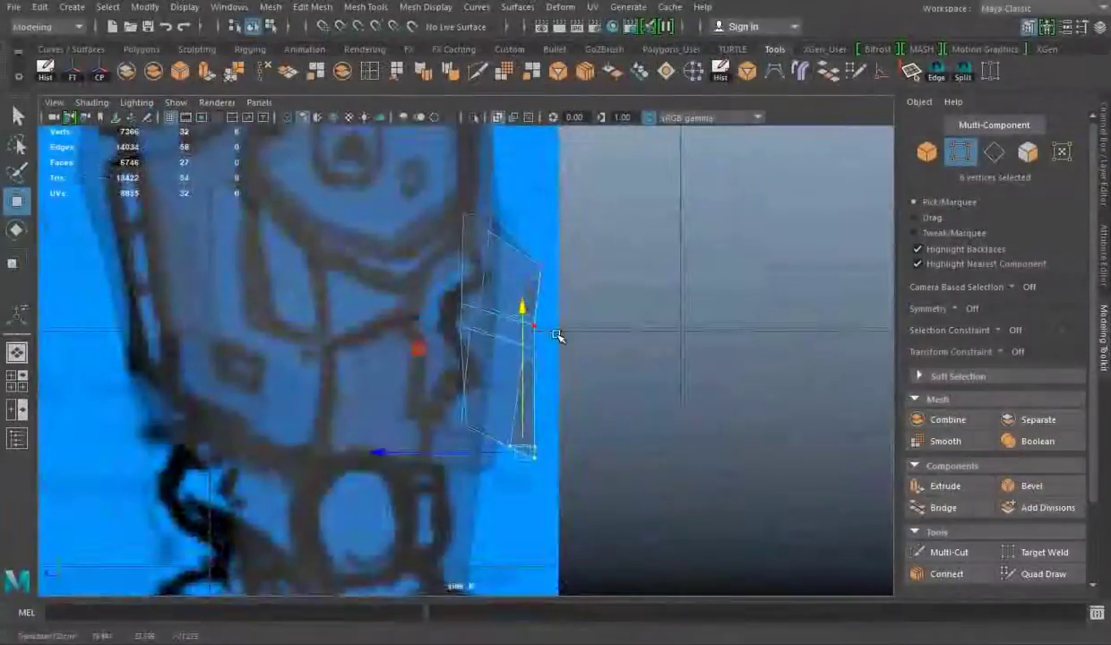
{"action": "key", "text": "space"}
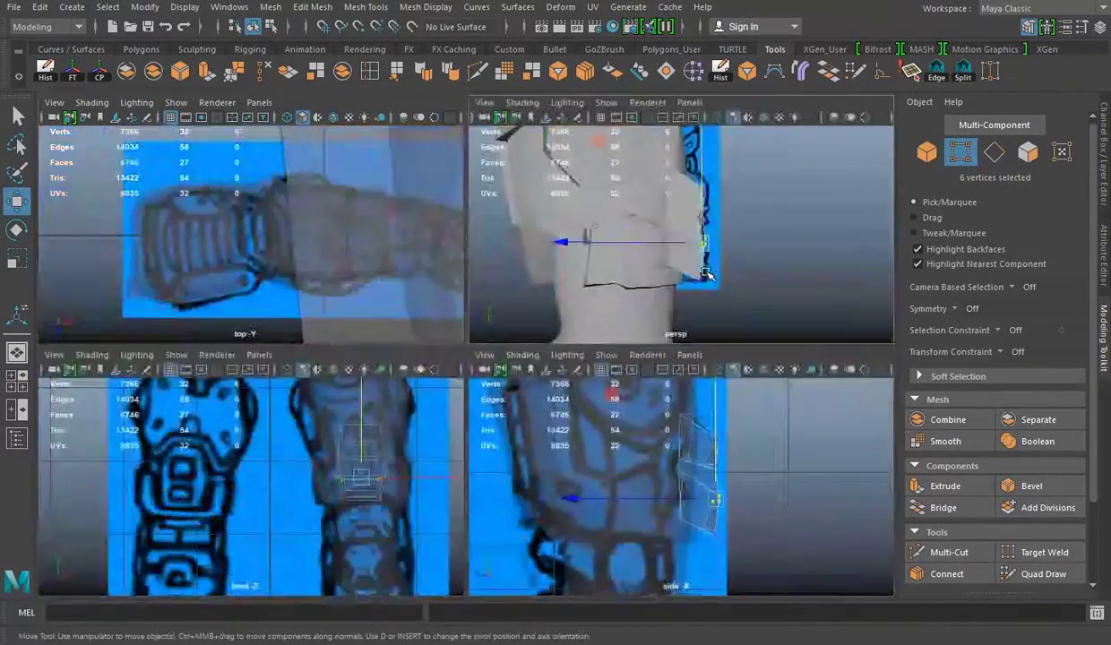
{"action": "key", "text": "space"}
{"action": "left_click_drag", "start_coordinate": [707, 274], "coordinate": [373, 330], "text": "alt"}
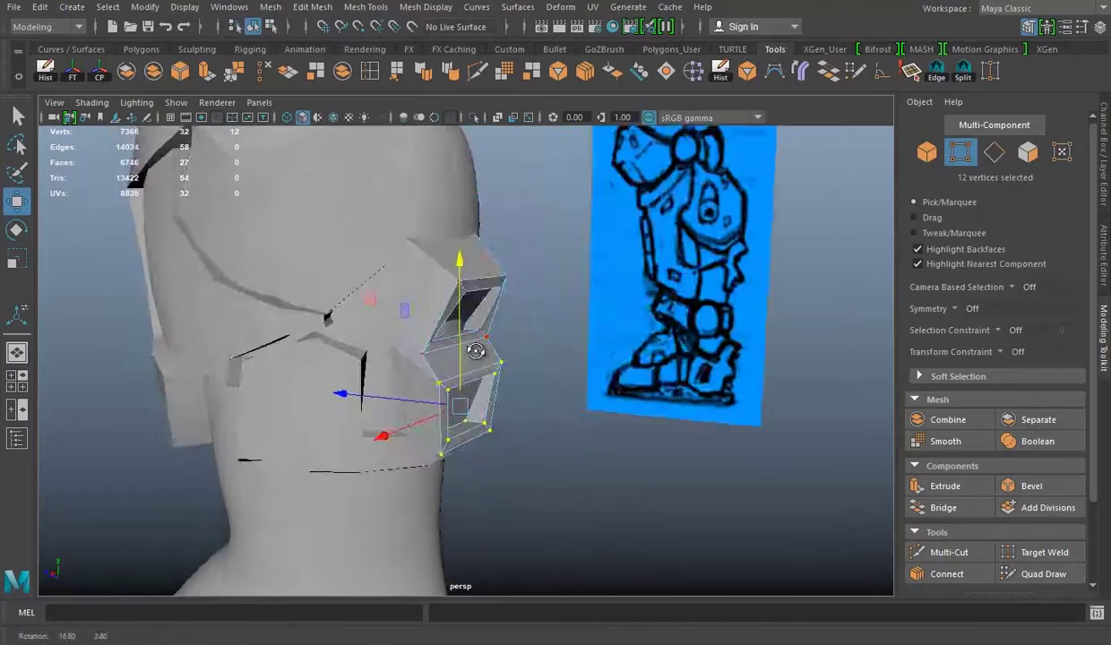
{"action": "key", "text": "F10"}
{"action": "mouse_move", "coordinate": [508, 300]}
{"action": "left_mouse_down", "text": "alt"}
{"action": "mouse_move", "coordinate": [387, 297]}
{"action": "mouse_move", "coordinate": [658, 330]}
{"action": "mouse_move", "coordinate": [551, 378]}
{"action": "left_mouse_up", "text": "alt"}
{"action": "key", "text": "F8"}
{"action": "left_click", "coordinate": [537, 430]}
{"action": "mouse_move", "coordinate": [644, 324]}
{"action": "right_mouse_down", "text": "alt"}
{"action": "mouse_move", "coordinate": [486, 363]}
{"action": "mouse_move", "coordinate": [648, 325]}
{"action": "right_mouse_up", "text": "alt"}
{"action": "left_click_drag", "start_coordinate": [647, 325], "coordinate": [382, 327], "text": "alt"}
{"action": "right_click_drag", "start_coordinate": [382, 327], "coordinate": [251, 277], "text": "alt"}
{"action": "mouse_move", "coordinate": [250, 277]}
{"action": "left_mouse_down", "text": "alt"}
{"action": "mouse_move", "coordinate": [446, 317]}
{"action": "mouse_move", "coordinate": [603, 268]}
{"action": "mouse_move", "coordinate": [610, 496]}
{"action": "mouse_move", "coordinate": [607, 406]}
{"action": "mouse_move", "coordinate": [277, 385]}
{"action": "mouse_move", "coordinate": [578, 421]}
{"action": "mouse_move", "coordinate": [377, 325]}
{"action": "mouse_move", "coordinate": [538, 340]}
{"action": "left_mouse_up", "text": "alt"}
Step: Quad Draw the first few quads of a new plate above the knee
{"action": "left_click", "coordinate": [855, 73]}
{"action": "mouse_move", "coordinate": [466, 359]}
{"action": "left_mouse_down", "text": "alt"}
{"action": "mouse_move", "coordinate": [404, 330]}
{"action": "mouse_move", "coordinate": [390, 300]}
{"action": "left_mouse_up", "text": "alt"}
{"action": "mouse_move", "coordinate": [376, 367]}
{"action": "left_mouse_down", "text": "alt"}
{"action": "mouse_move", "coordinate": [397, 385]}
{"action": "mouse_move", "coordinate": [372, 372]}
{"action": "mouse_move", "coordinate": [408, 302]}
{"action": "mouse_move", "coordinate": [470, 278]}
{"action": "mouse_move", "coordinate": [501, 284]}
{"action": "left_mouse_up", "text": "alt"}
{"action": "mouse_move", "coordinate": [544, 354]}
{"action": "left_mouse_down", "text": "alt"}
{"action": "mouse_move", "coordinate": [707, 345]}
{"action": "mouse_move", "coordinate": [669, 243]}
{"action": "mouse_move", "coordinate": [594, 328]}
{"action": "mouse_move", "coordinate": [723, 370]}
{"action": "mouse_move", "coordinate": [640, 385]}
{"action": "mouse_move", "coordinate": [410, 360]}
{"action": "mouse_move", "coordinate": [583, 359]}
{"action": "mouse_move", "coordinate": [608, 396]}
{"action": "mouse_move", "coordinate": [484, 355]}
{"action": "mouse_move", "coordinate": [666, 355]}
{"action": "left_mouse_up", "text": "alt"}
{"action": "left_click", "coordinate": [626, 267], "text": "shift"}
{"action": "left_click", "coordinate": [583, 358], "text": "shift"}
{"action": "mouse_move", "coordinate": [632, 395]}
{"action": "left_mouse_down", "text": "alt"}
{"action": "mouse_move", "coordinate": [367, 387]}
{"action": "mouse_move", "coordinate": [488, 323]}
{"action": "mouse_move", "coordinate": [625, 402]}
{"action": "mouse_move", "coordinate": [647, 362]}
{"action": "mouse_move", "coordinate": [634, 384]}
{"action": "mouse_move", "coordinate": [611, 314]}
{"action": "left_mouse_up", "text": "alt"}
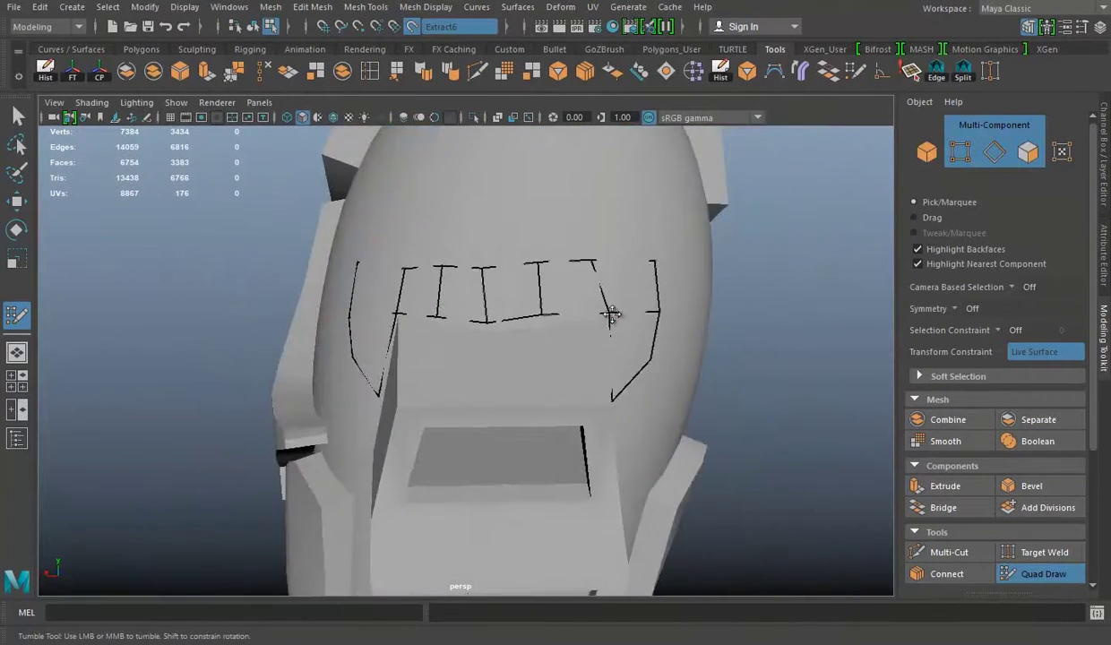
Step: Leave Quad Draw and adjust the piece's Translate Y value in the Channel Box
{"action": "mouse_move", "coordinate": [490, 320]}
{"action": "left_mouse_down", "text": "alt"}
{"action": "mouse_move", "coordinate": [698, 372]}
{"action": "mouse_move", "coordinate": [335, 377]}
{"action": "mouse_move", "coordinate": [632, 371]}
{"action": "mouse_move", "coordinate": [475, 362]}
{"action": "mouse_move", "coordinate": [610, 376]}
{"action": "left_mouse_up", "text": "alt"}
{"action": "key", "text": "w"}
{"action": "left_click", "coordinate": [1103, 153]}
{"action": "left_click", "coordinate": [1073, 143]}
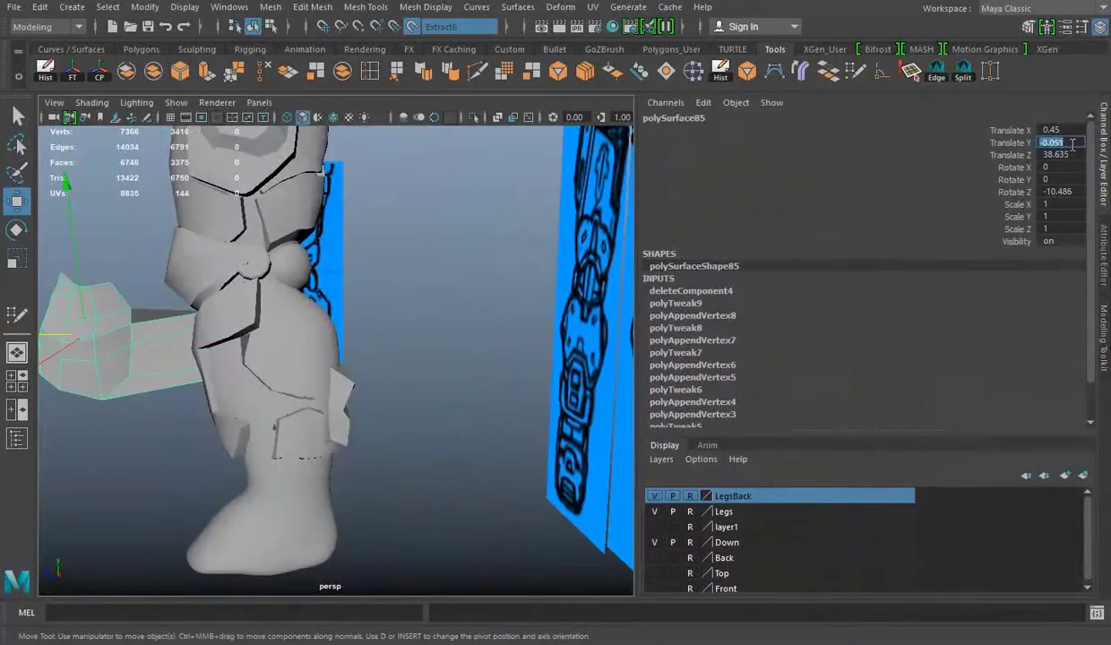
{"action": "mouse_move", "coordinate": [431, 358]}
{"action": "left_mouse_down", "text": "alt"}
{"action": "mouse_move", "coordinate": [240, 348]}
{"action": "mouse_move", "coordinate": [526, 300]}
{"action": "mouse_move", "coordinate": [330, 328]}
{"action": "mouse_move", "coordinate": [355, 319]}
{"action": "mouse_move", "coordinate": [426, 377]}
{"action": "mouse_move", "coordinate": [392, 397]}
{"action": "mouse_move", "coordinate": [281, 390]}
{"action": "mouse_move", "coordinate": [277, 373]}
{"action": "left_mouse_up", "text": "alt"}
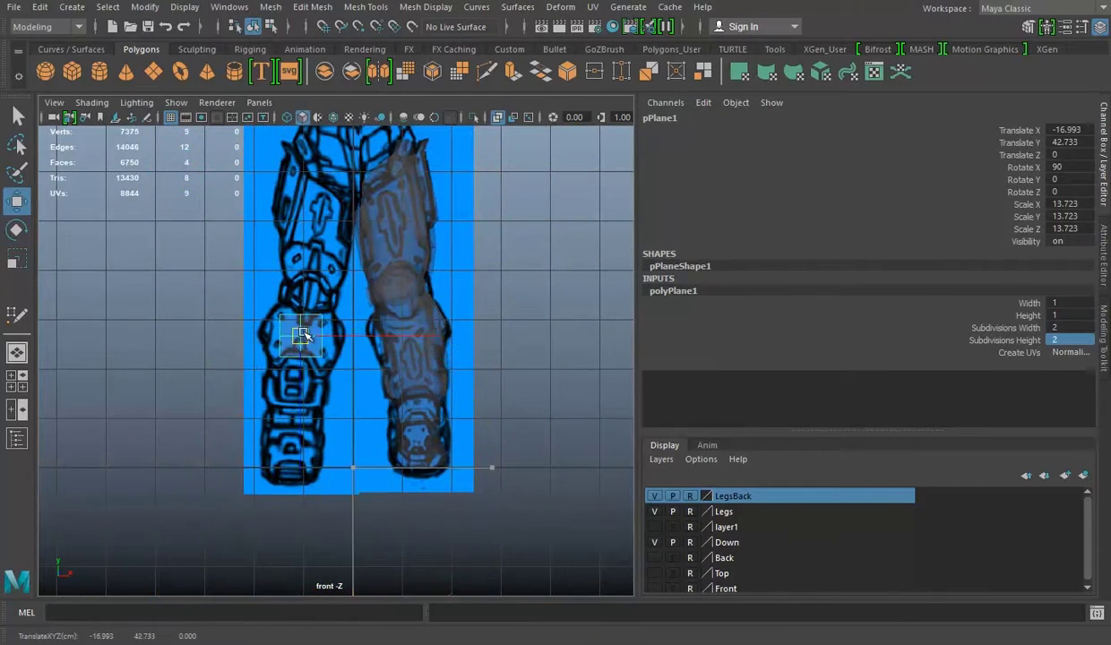
Step: Scale the plane over the knee sketch and insert a vertical edge loop through it
{"action": "scroll", "coordinate": [303, 335], "scroll_direction": "up", "scroll_amount": 5}
{"action": "key", "text": "r"}
{"action": "left_click_drag", "start_coordinate": [399, 313], "coordinate": [448, 312]}
{"action": "left_click_drag", "start_coordinate": [308, 421], "coordinate": [308, 452]}
{"action": "right_click", "coordinate": [529, 215]}
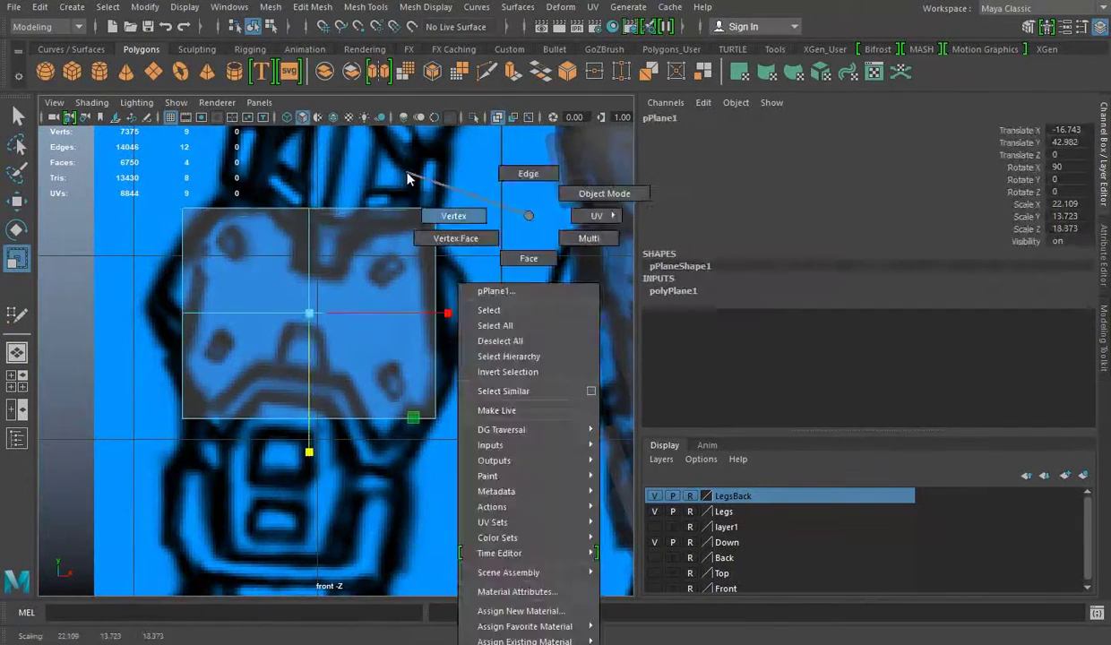
{"action": "left_click", "coordinate": [775, 48]}
{"action": "right_click", "coordinate": [385, 240]}
{"action": "left_click", "coordinate": [338, 269]}
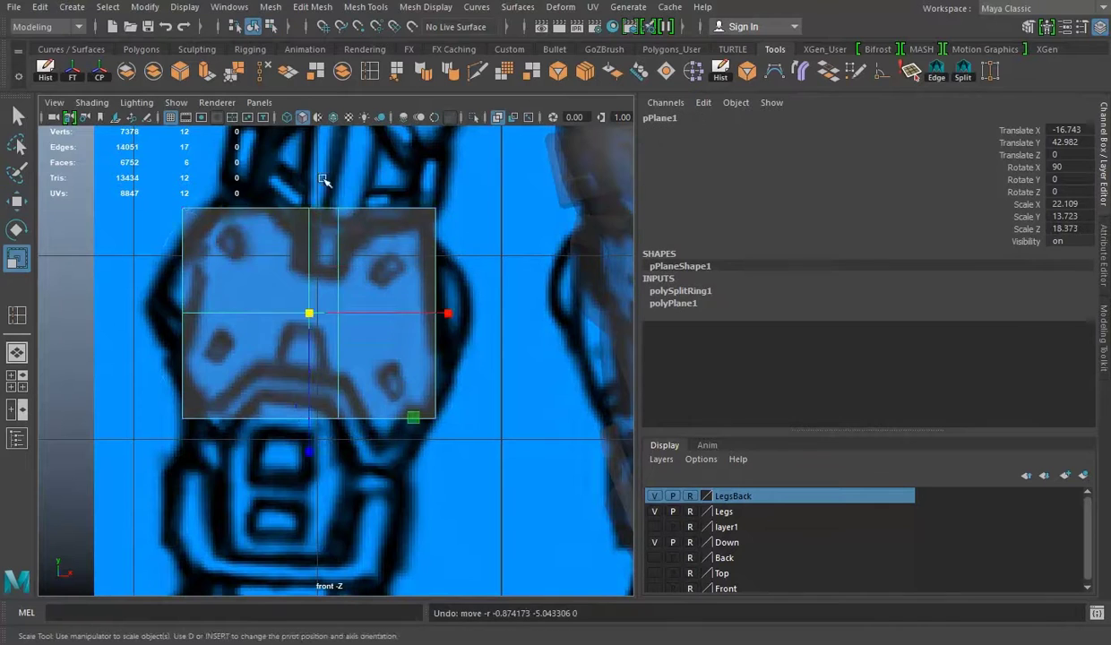
Step: Extrude the plane's top and bottom edges, pulling down and widening the bottom to match the sketch
{"action": "right_click_drag", "start_coordinate": [350, 240], "coordinate": [370, 176]}
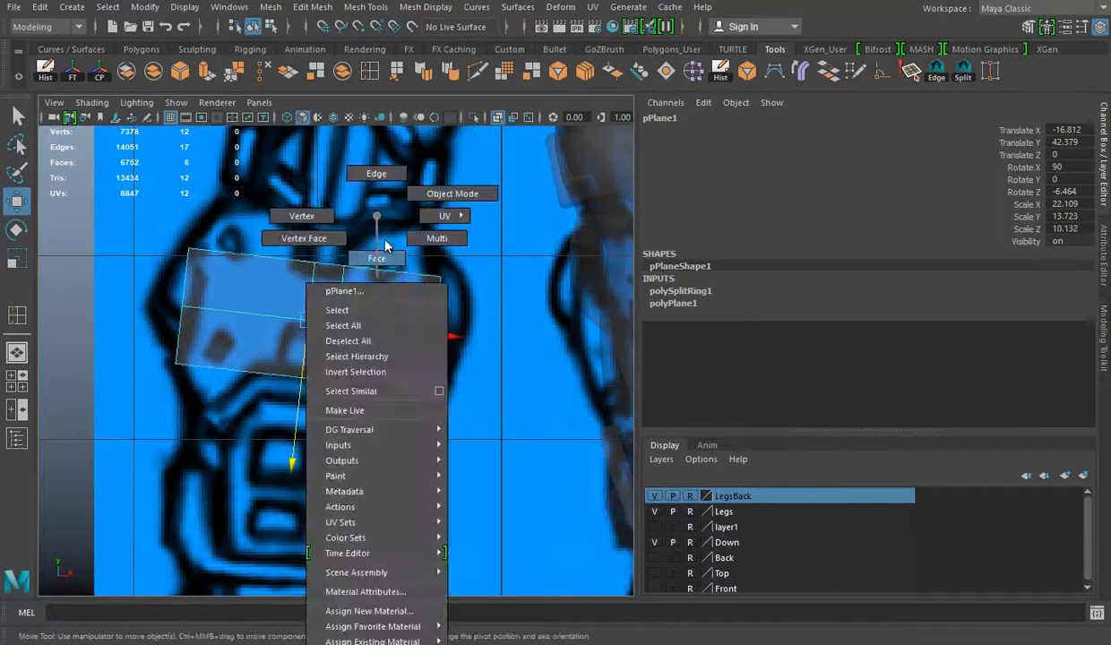
{"action": "left_click", "coordinate": [345, 330]}
{"action": "key", "text": "w"}
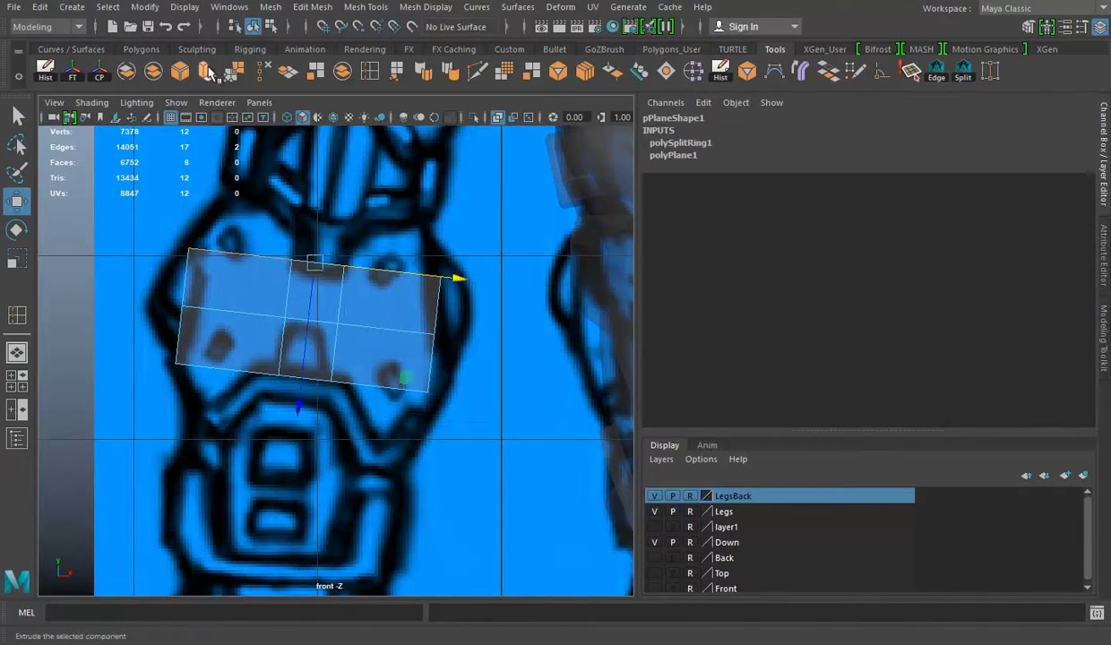
{"action": "left_click", "coordinate": [207, 72]}
{"action": "key", "text": "q"}
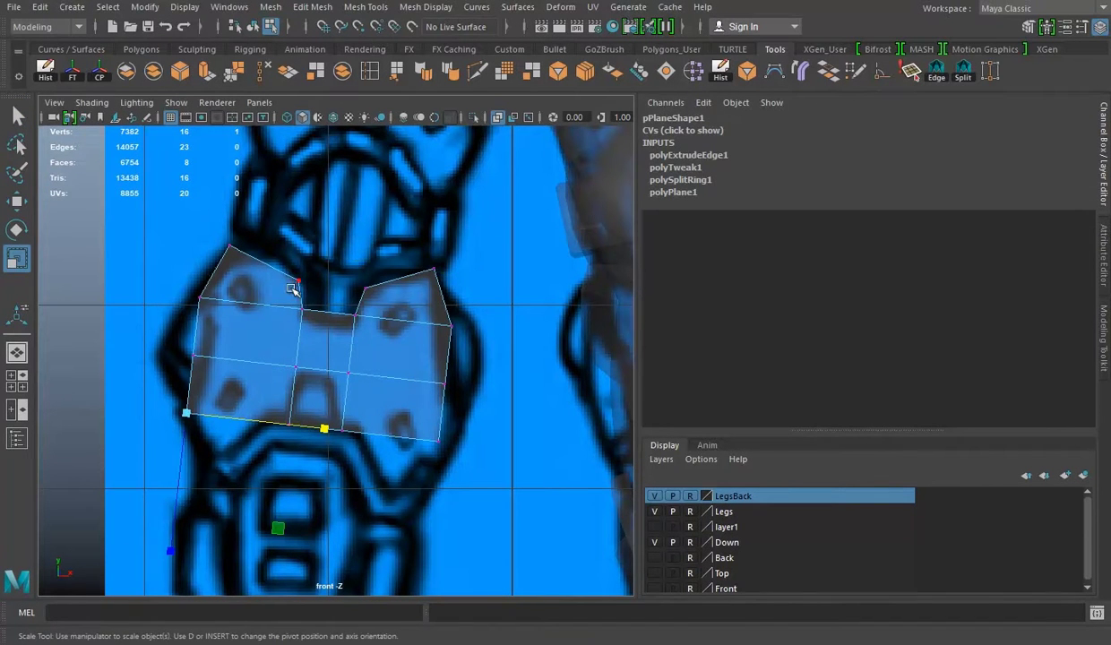
{"action": "key", "text": "ctrl+e"}
{"action": "left_click_drag", "start_coordinate": [232, 497], "coordinate": [230, 531]}
{"action": "left_click_drag", "start_coordinate": [460, 492], "coordinate": [488, 494]}
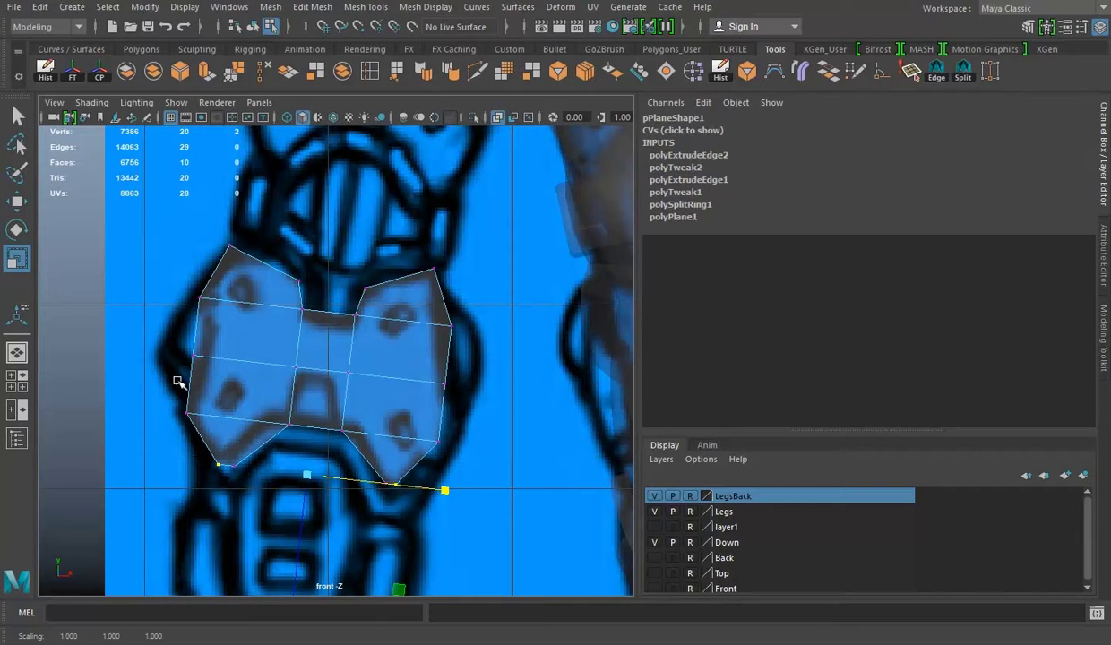
Step: Insert two more edge loops across the plate to form the twin panels
{"action": "key", "text": "F11"}
{"action": "left_click", "coordinate": [303, 275]}
{"action": "left_click", "coordinate": [404, 314]}
{"action": "key", "text": "w"}
{"action": "scroll", "coordinate": [339, 411], "scroll_direction": "up", "scroll_amount": 1}
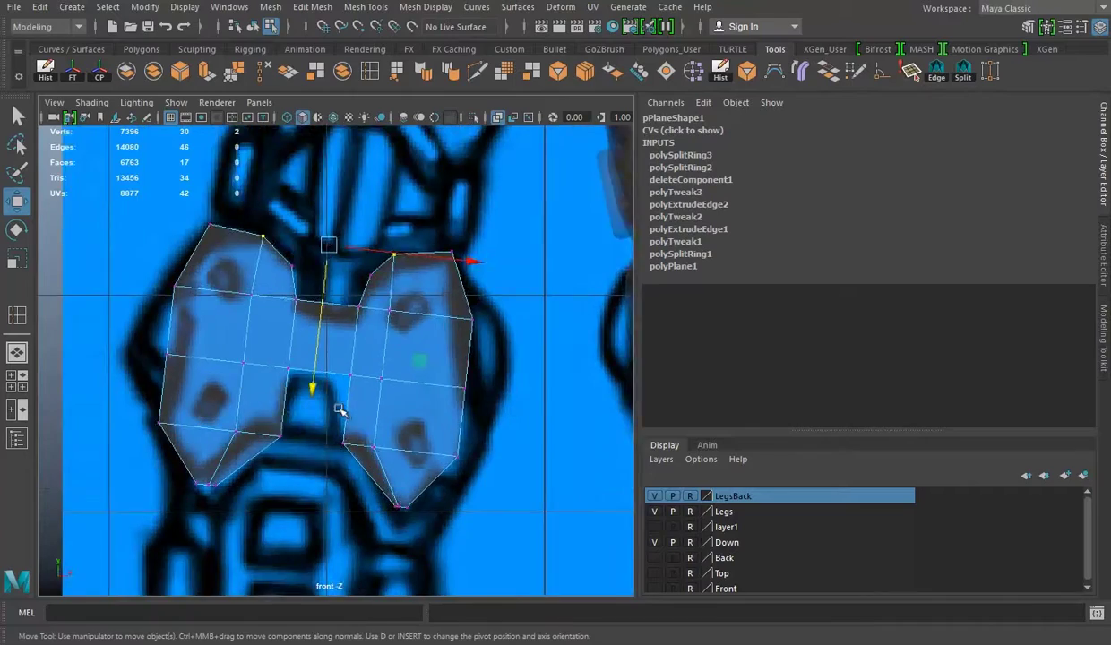
{"action": "scroll", "coordinate": [339, 411], "scroll_direction": "down", "scroll_amount": 1}
Step: Move the plate beside the leg in perspective and make Extract6 the live surface
{"action": "key", "text": "space"}
{"action": "key", "text": "space"}
{"action": "key", "text": "w"}
{"action": "left_click_drag", "start_coordinate": [446, 298], "coordinate": [390, 372], "text": "alt"}
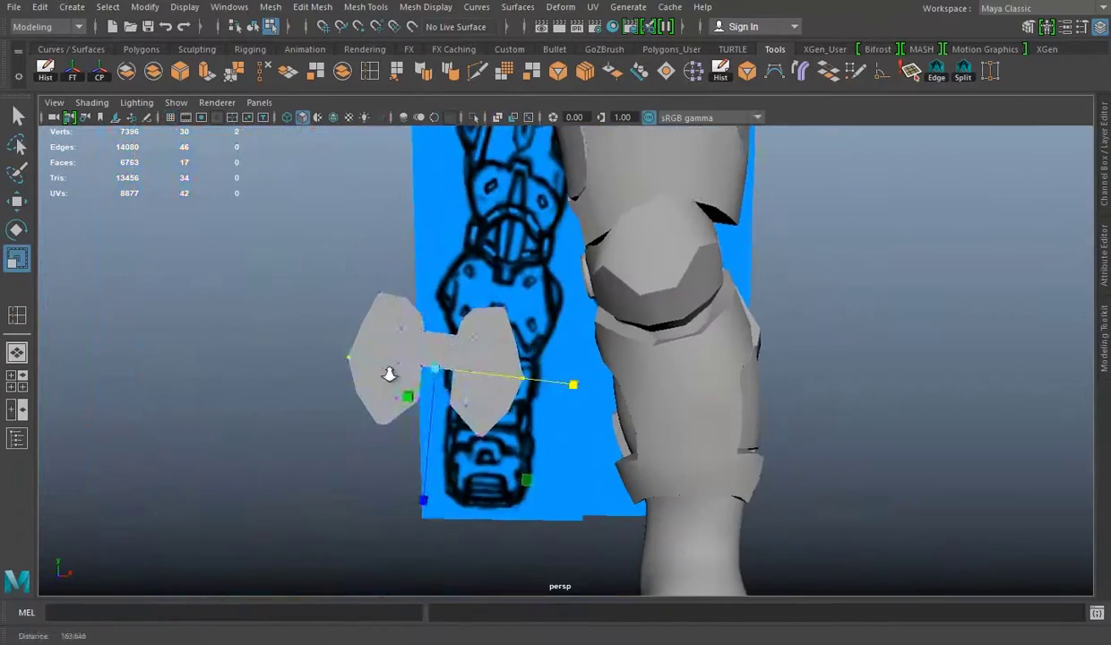
{"action": "scroll", "coordinate": [574, 424], "scroll_direction": "up", "scroll_amount": 2}
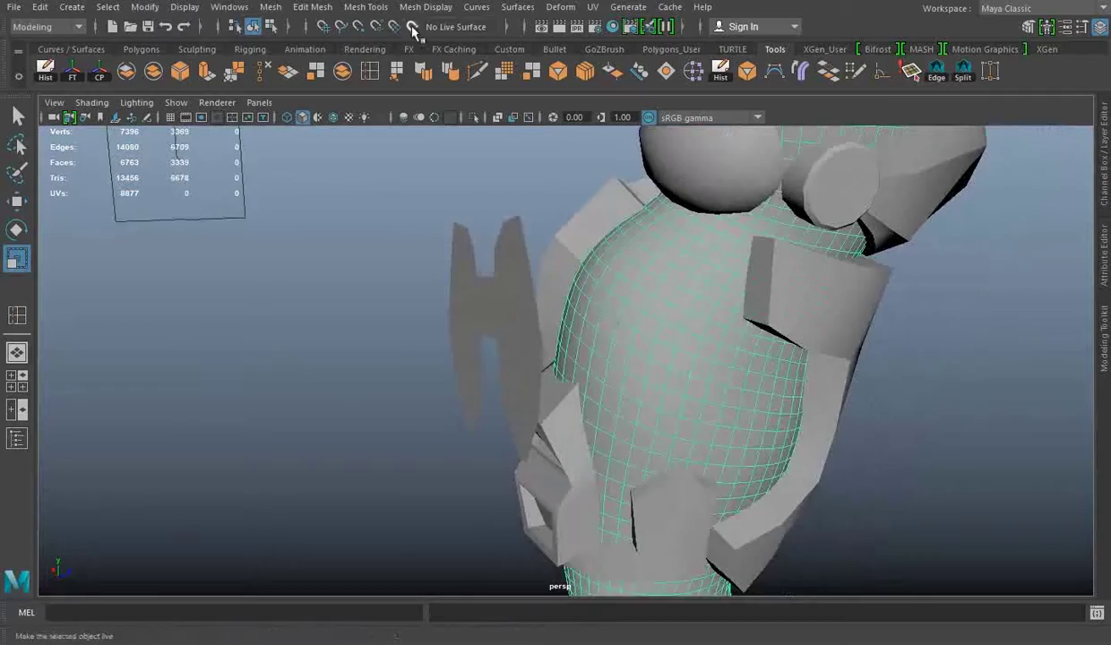
{"action": "left_click", "coordinate": [413, 30]}
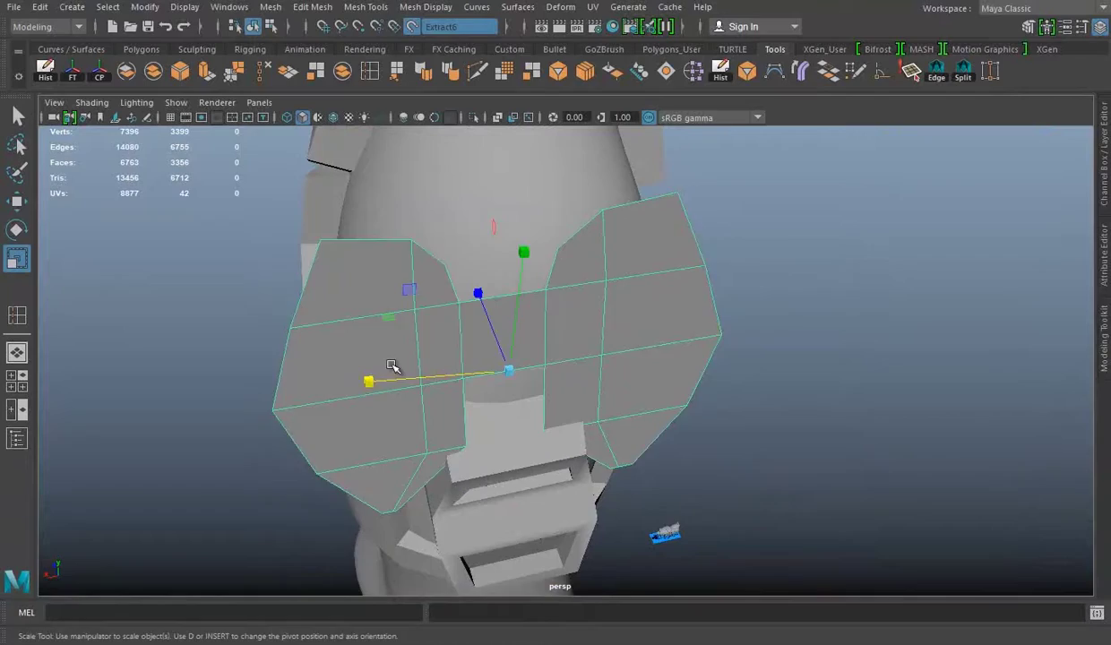
{"action": "right_click", "coordinate": [853, 216]}
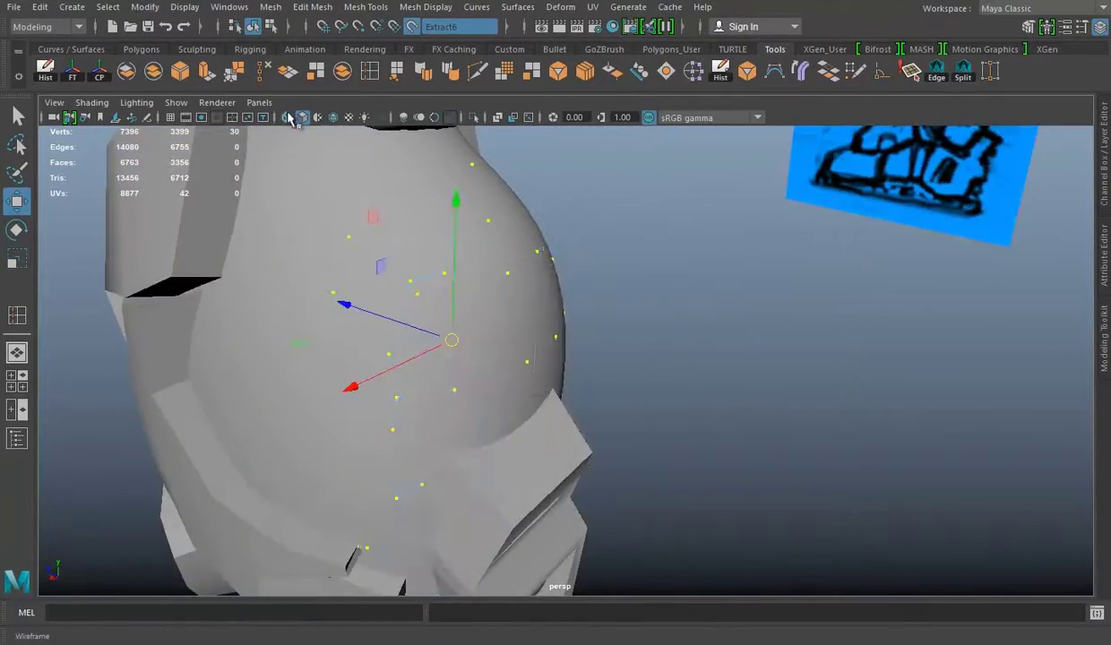
{"action": "left_click", "coordinate": [289, 117]}
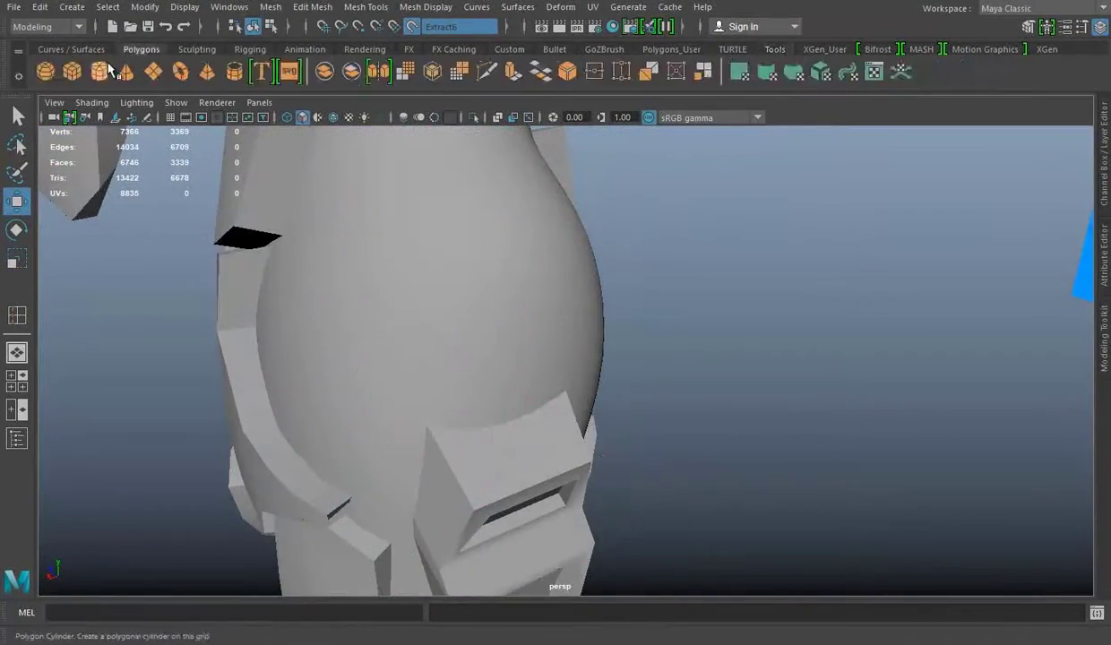
Step: Start Quad Draw and create the first quad on the front of the thigh
{"action": "left_click", "coordinate": [856, 74]}
{"action": "right_click_drag", "start_coordinate": [717, 330], "coordinate": [500, 340], "text": "alt"}
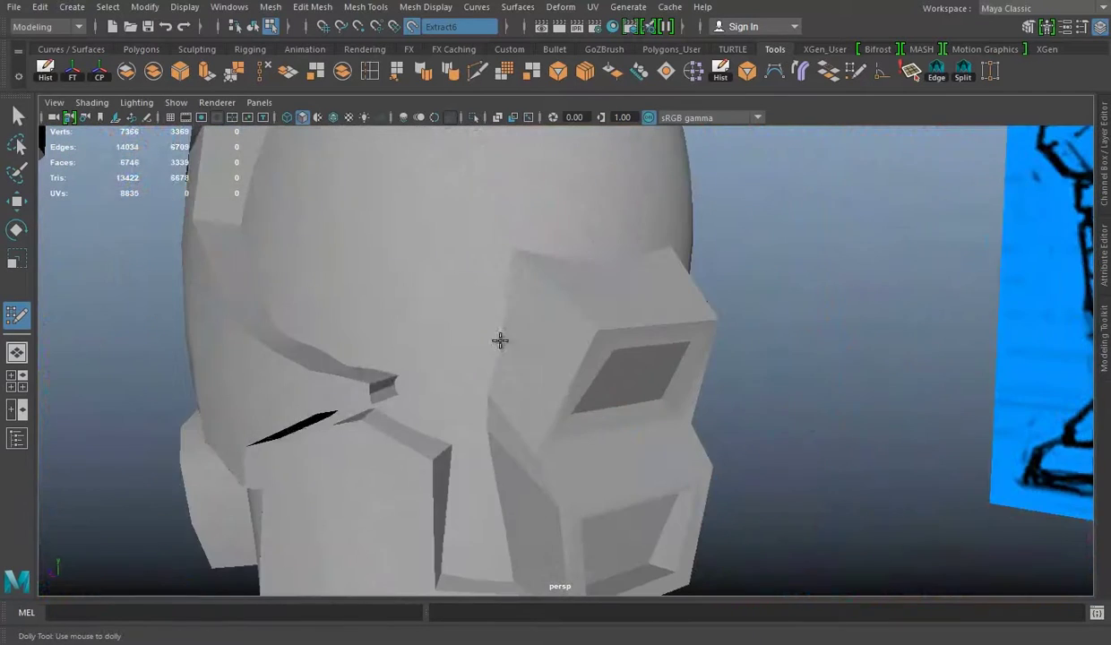
{"action": "mouse_move", "coordinate": [492, 261]}
{"action": "left_mouse_down", "text": "alt"}
{"action": "mouse_move", "coordinate": [401, 248]}
{"action": "mouse_move", "coordinate": [550, 282]}
{"action": "mouse_move", "coordinate": [463, 283]}
{"action": "left_mouse_up", "text": "alt"}
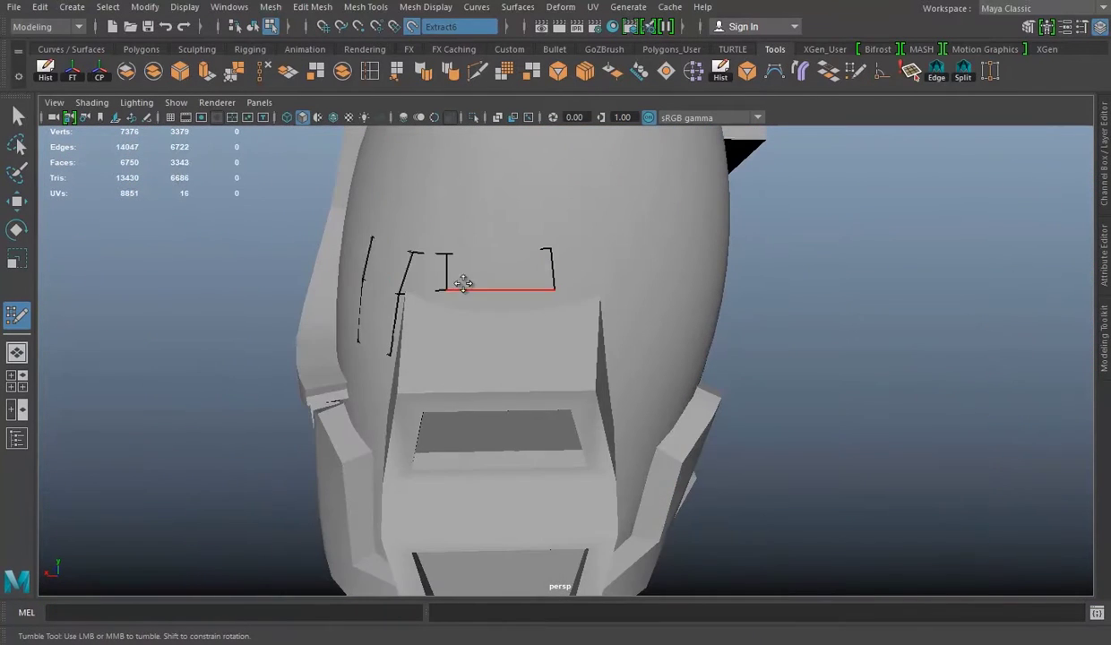
{"action": "mouse_move", "coordinate": [601, 249]}
{"action": "left_mouse_down", "text": "alt"}
{"action": "mouse_move", "coordinate": [471, 297]}
{"action": "mouse_move", "coordinate": [657, 298]}
{"action": "mouse_move", "coordinate": [562, 283]}
{"action": "left_mouse_up", "text": "alt"}
{"action": "left_click", "coordinate": [552, 341], "text": "shift"}
{"action": "left_click_drag", "start_coordinate": [552, 341], "coordinate": [617, 340], "text": "alt"}
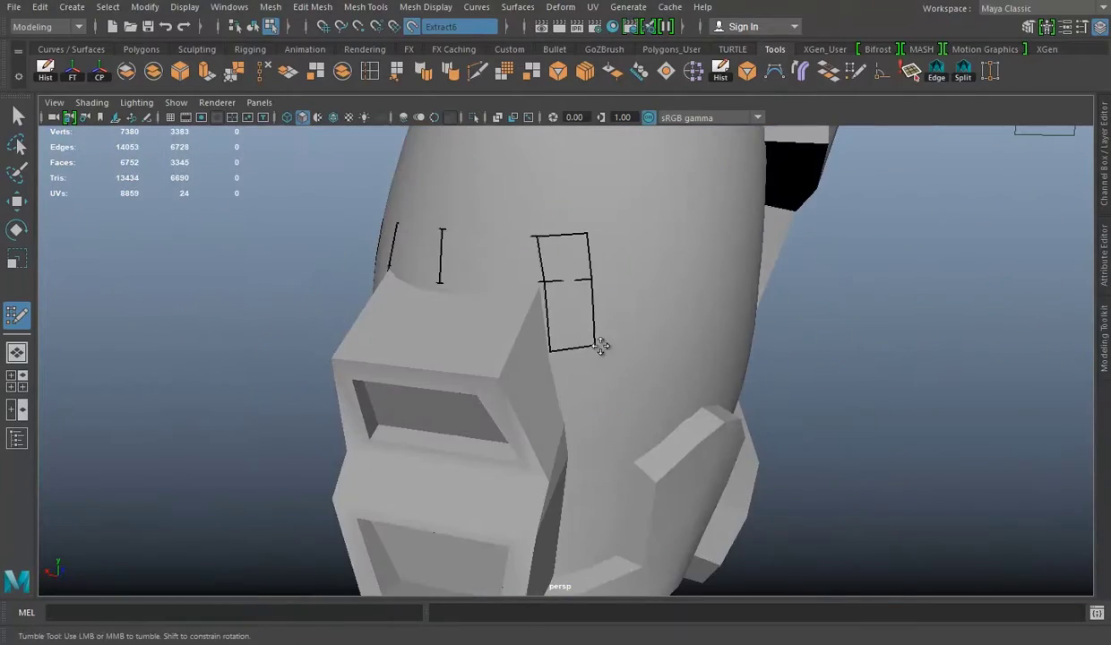
{"action": "mouse_move", "coordinate": [700, 352]}
{"action": "left_mouse_down", "text": "alt"}
{"action": "mouse_move", "coordinate": [571, 305]}
{"action": "mouse_move", "coordinate": [494, 329]}
{"action": "mouse_move", "coordinate": [689, 367]}
{"action": "mouse_move", "coordinate": [524, 307]}
{"action": "left_mouse_up", "text": "alt"}
Step: Add more quad faces across the thigh, checking against the front sketch and in wireframe
{"action": "left_click", "coordinate": [633, 350], "text": "shift"}
{"action": "left_click_drag", "start_coordinate": [633, 350], "coordinate": [643, 321], "text": "alt"}
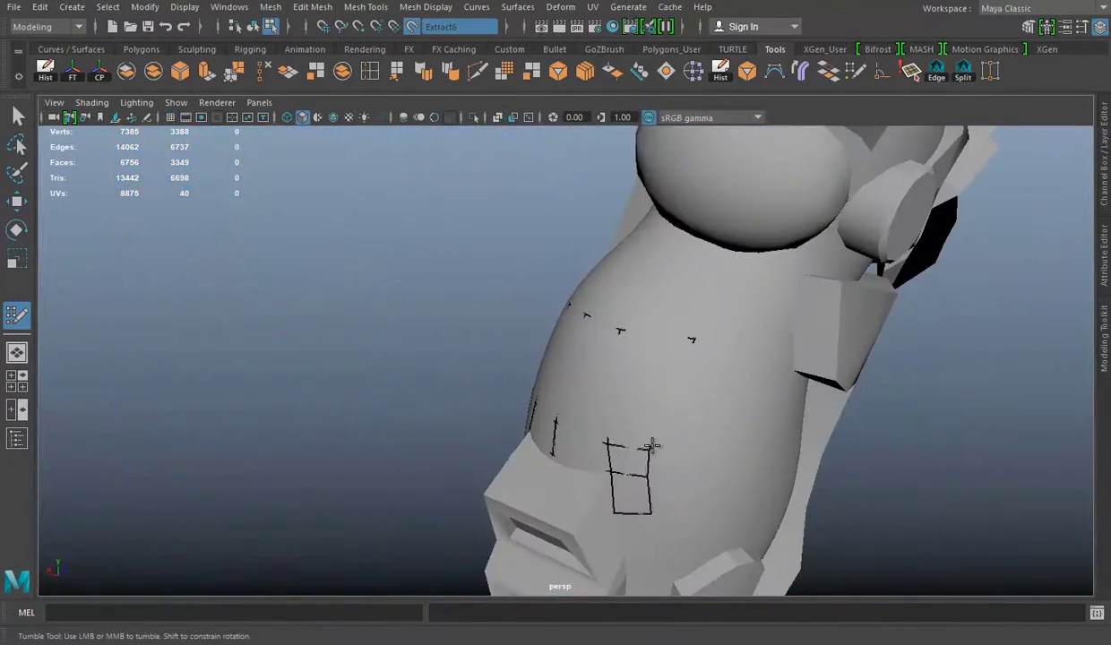
{"action": "left_click_drag", "start_coordinate": [651, 511], "coordinate": [508, 305], "text": "alt"}
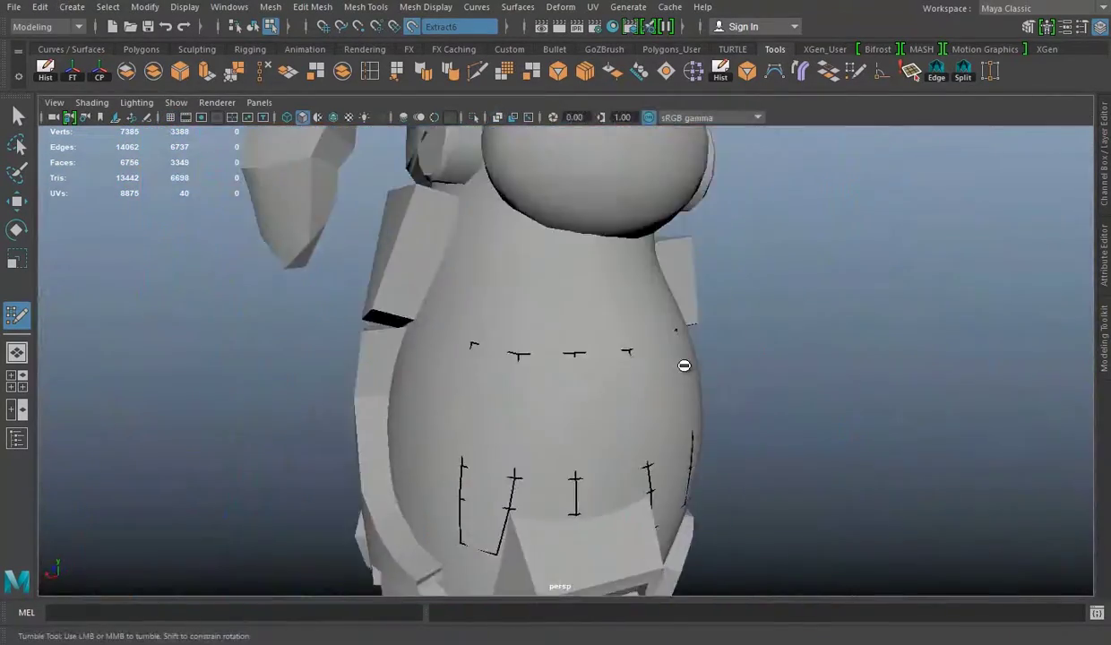
{"action": "mouse_move", "coordinate": [685, 368]}
{"action": "left_mouse_down", "text": "alt"}
{"action": "mouse_move", "coordinate": [752, 387]}
{"action": "mouse_move", "coordinate": [562, 335]}
{"action": "mouse_move", "coordinate": [657, 330]}
{"action": "mouse_move", "coordinate": [421, 368]}
{"action": "mouse_move", "coordinate": [620, 316]}
{"action": "left_mouse_up", "text": "alt"}
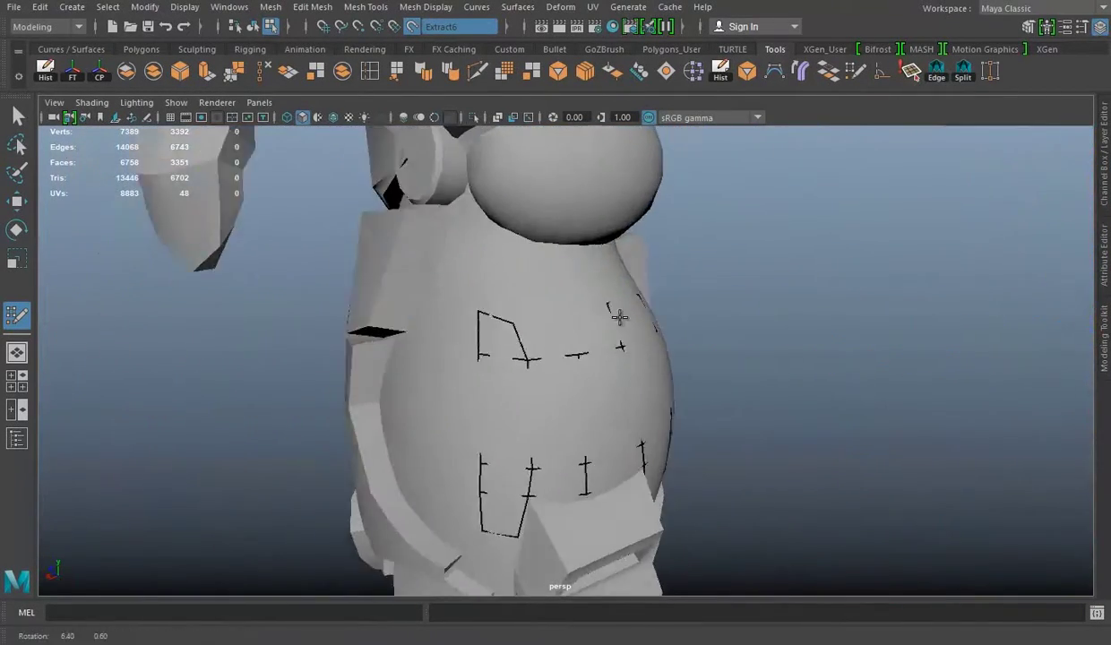
{"action": "mouse_move", "coordinate": [684, 531]}
{"action": "left_mouse_down", "text": "alt"}
{"action": "mouse_move", "coordinate": [710, 422]}
{"action": "mouse_move", "coordinate": [632, 404]}
{"action": "left_mouse_up", "text": "alt"}
{"action": "key", "text": "space"}
{"action": "key", "text": "space"}
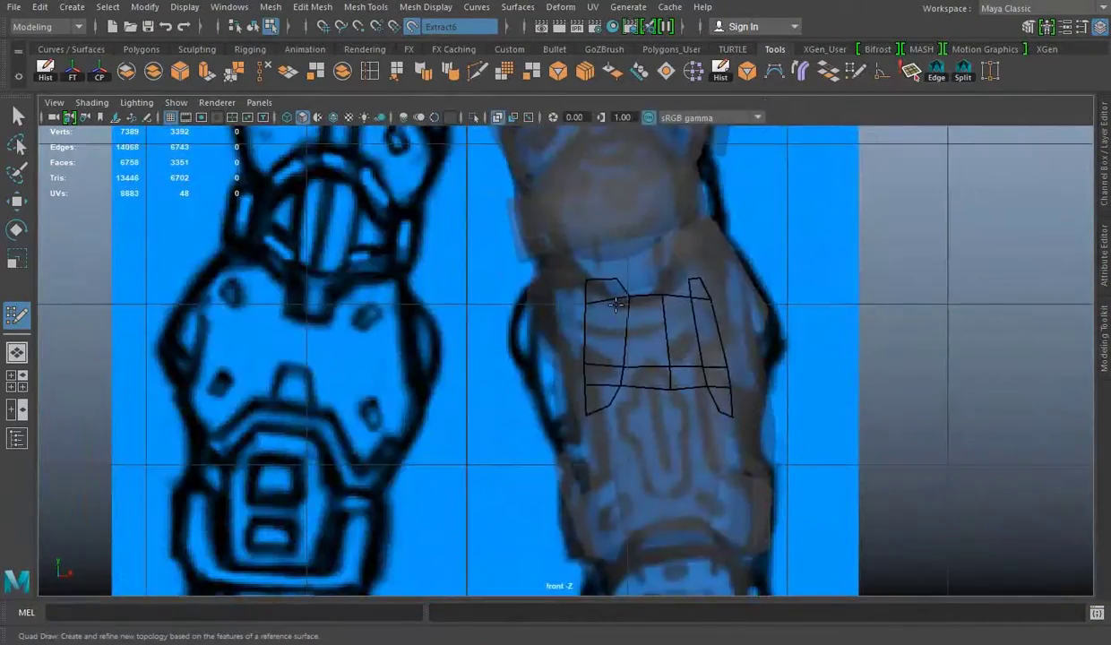
{"action": "key", "text": "space"}
{"action": "key", "text": "space"}
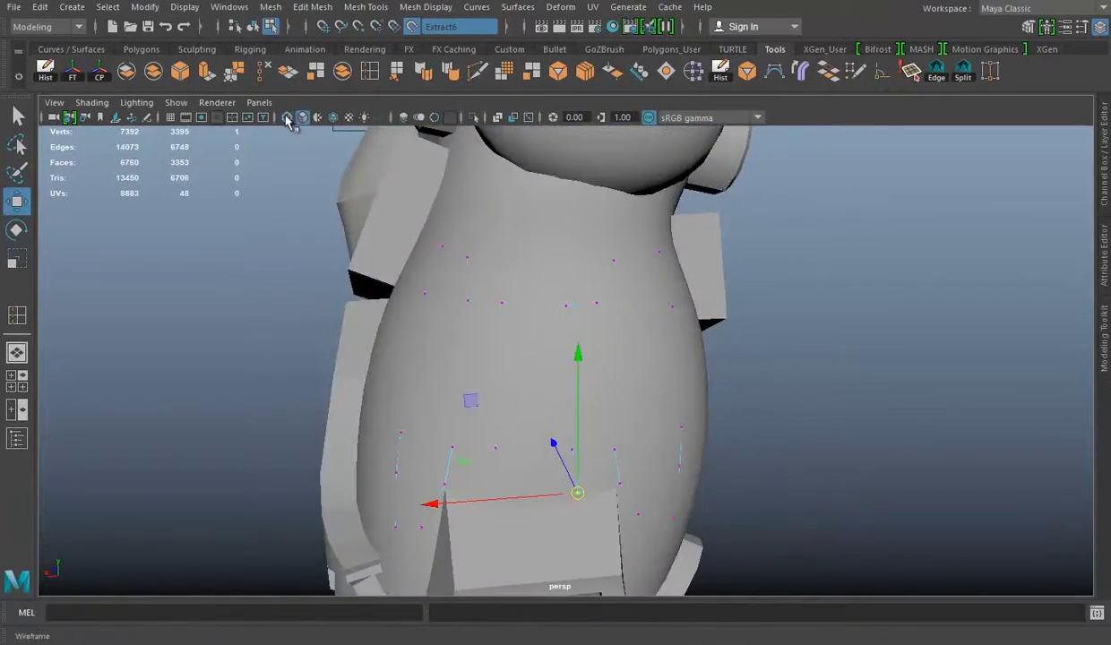
{"action": "left_click", "coordinate": [289, 122]}
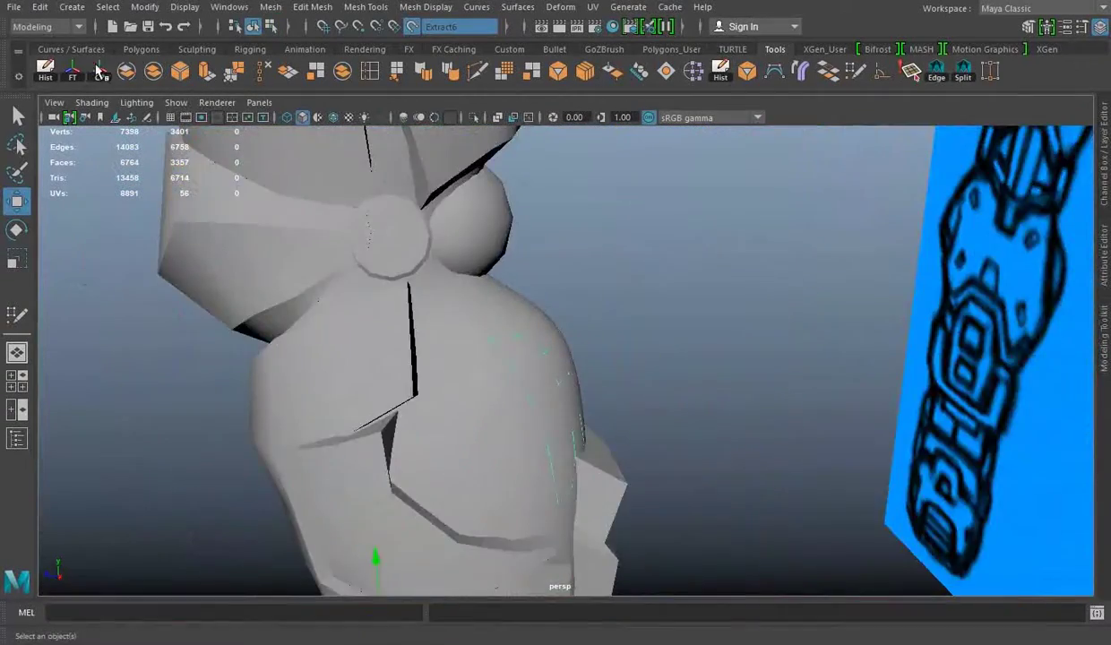
Step: Freeze the thigh patch's transforms with the FT shelf button and test Move and Rotate
{"action": "left_click_drag", "start_coordinate": [618, 337], "coordinate": [650, 329], "text": "alt"}
{"action": "left_click", "coordinate": [72, 71]}
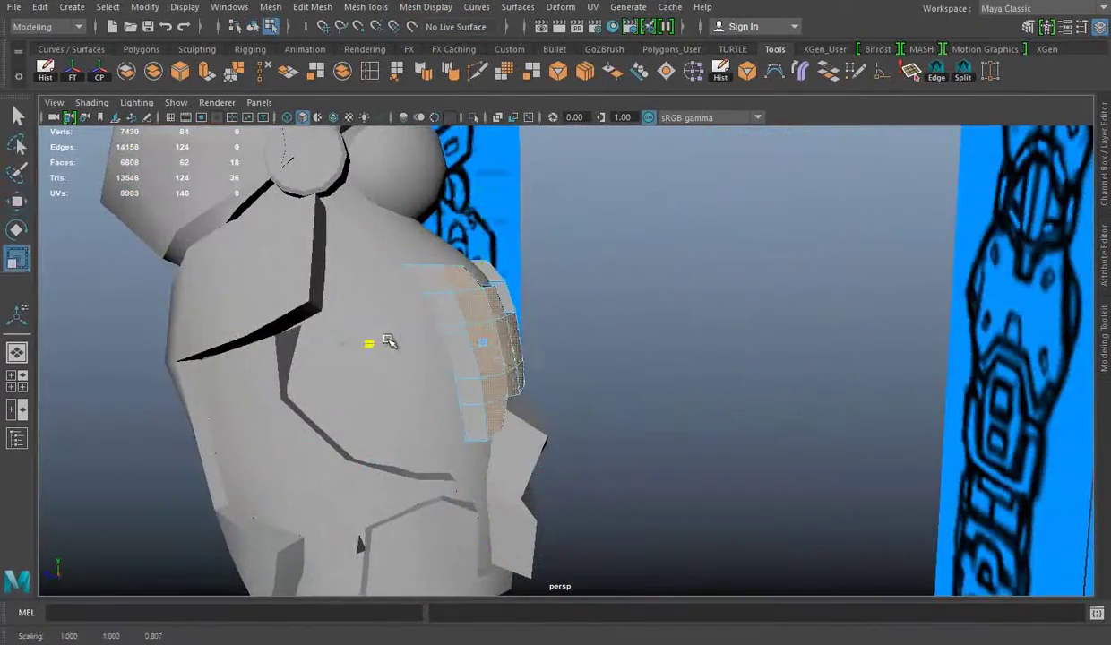
{"action": "key", "text": "w"}
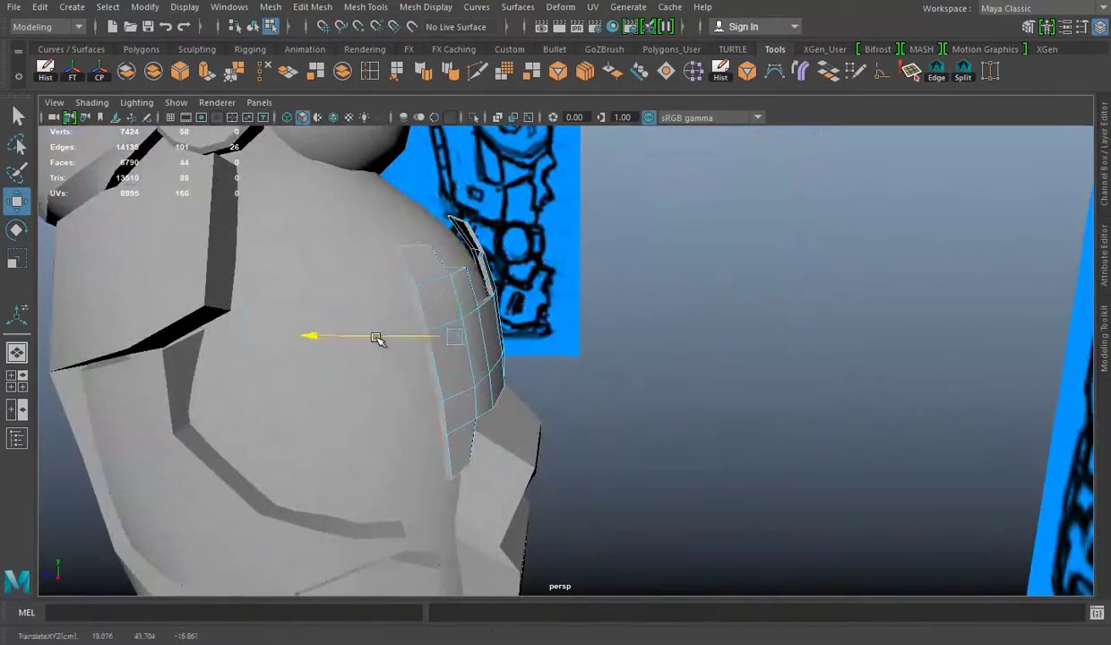
{"action": "key", "text": "e"}
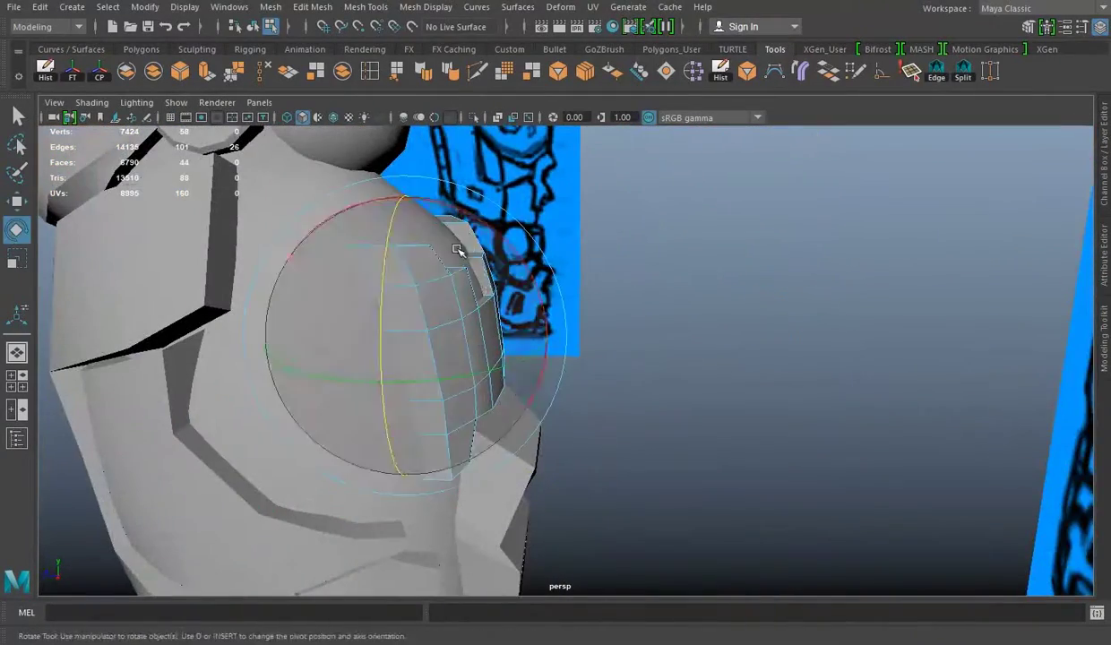
{"action": "key", "text": "w"}
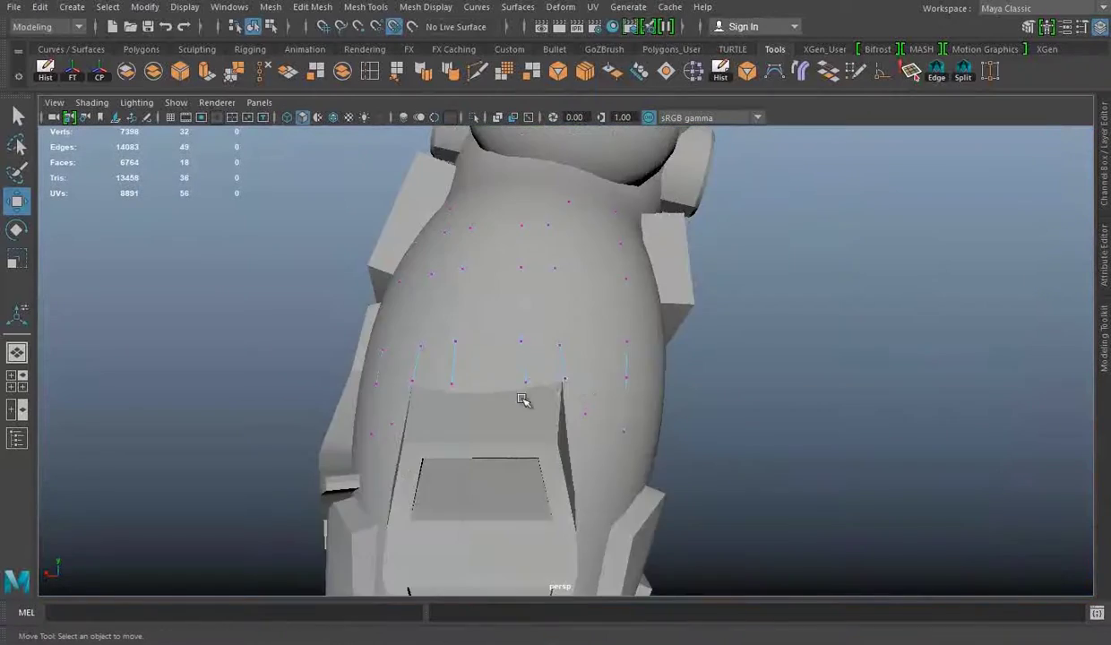
Step: Adjust the thigh patch's vertices against the leg, checking in wireframe and the front view
{"action": "left_click", "coordinate": [577, 429]}
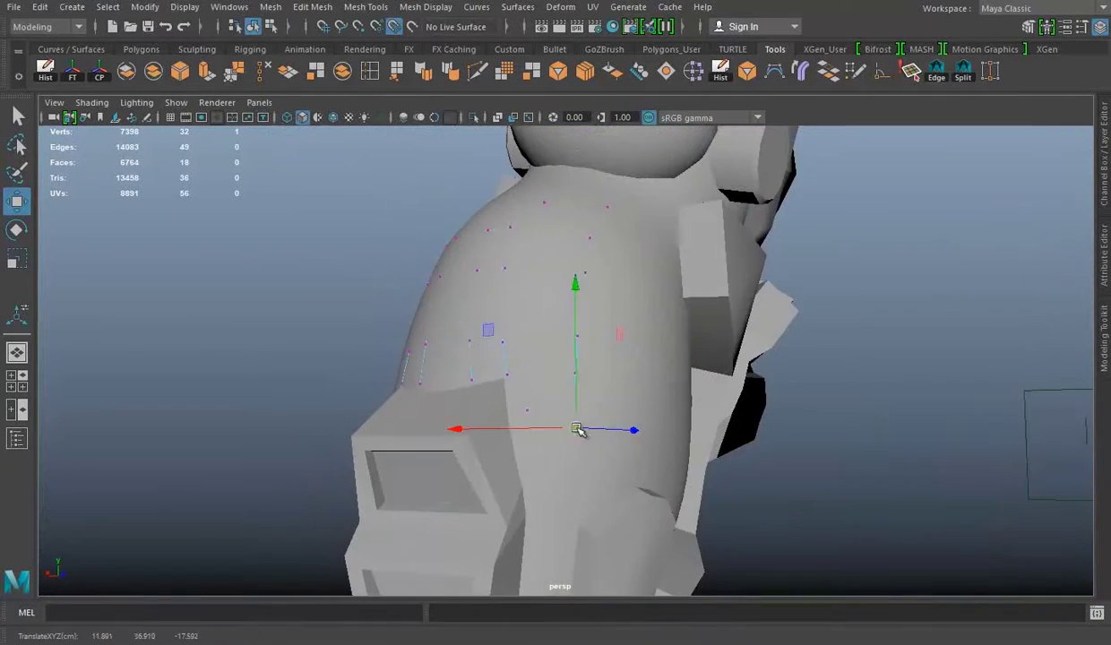
{"action": "mouse_move", "coordinate": [589, 337]}
{"action": "left_mouse_down", "text": "alt"}
{"action": "mouse_move", "coordinate": [601, 335]}
{"action": "mouse_move", "coordinate": [548, 335]}
{"action": "mouse_move", "coordinate": [679, 291]}
{"action": "left_mouse_up", "text": "alt"}
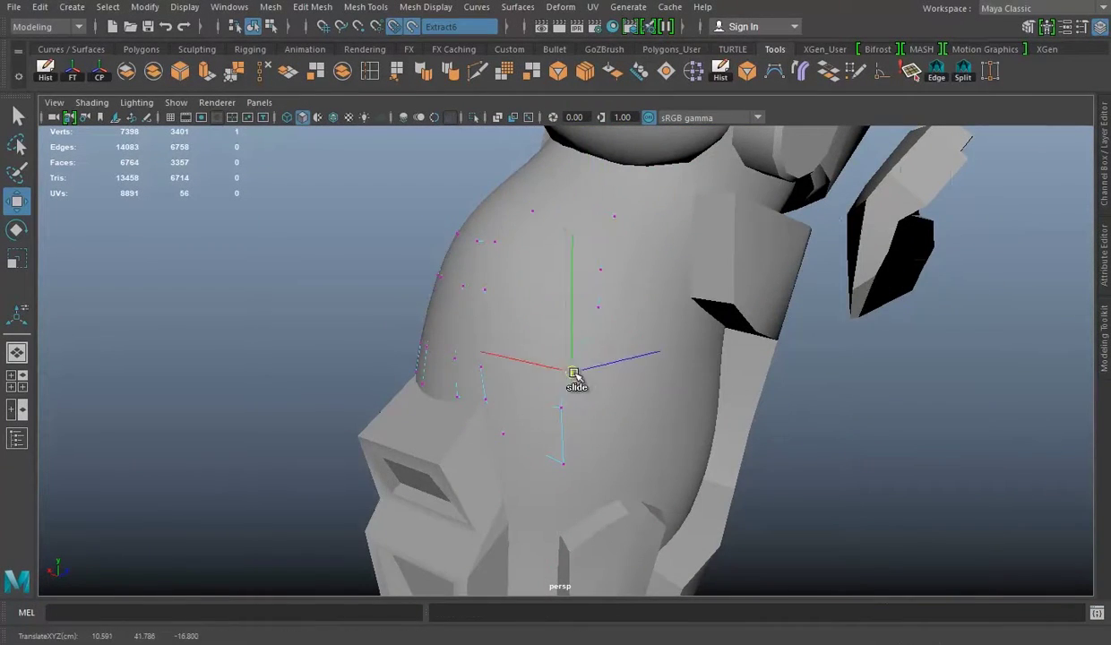
{"action": "left_click_drag", "start_coordinate": [564, 466], "coordinate": [490, 410], "text": "alt"}
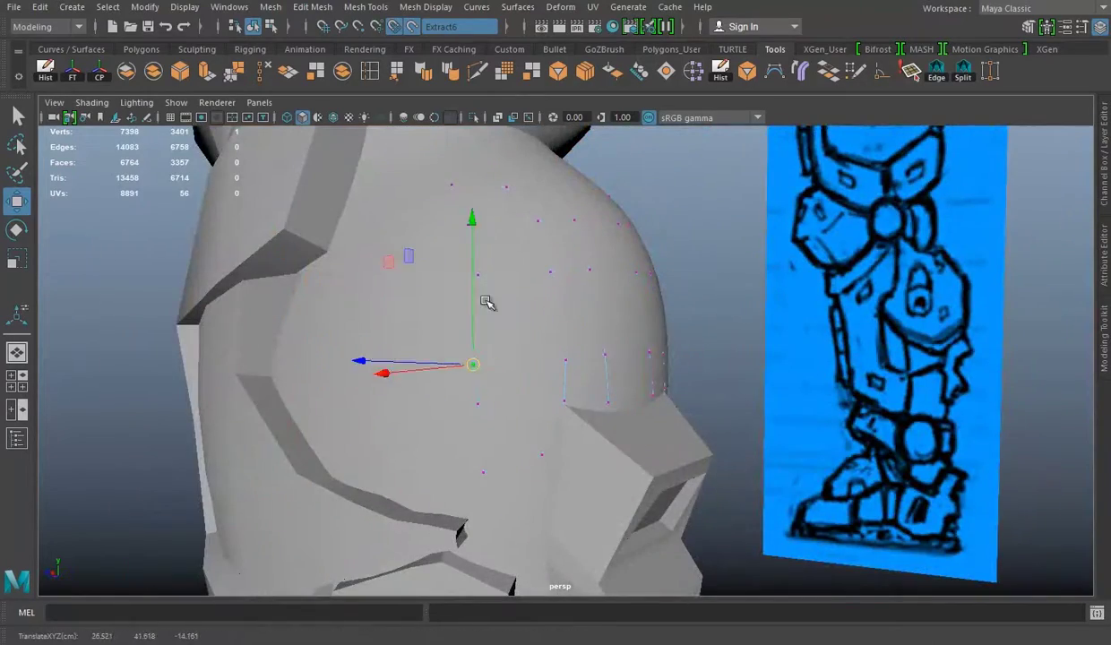
{"action": "left_click_drag", "start_coordinate": [485, 302], "coordinate": [495, 260], "text": "alt"}
{"action": "mouse_move", "coordinate": [447, 206]}
{"action": "left_mouse_down", "text": "alt"}
{"action": "mouse_move", "coordinate": [548, 317]}
{"action": "mouse_move", "coordinate": [720, 315]}
{"action": "mouse_move", "coordinate": [568, 258]}
{"action": "left_mouse_up", "text": "alt"}
{"action": "key", "text": "4"}
{"action": "left_click_drag", "start_coordinate": [551, 303], "coordinate": [510, 320], "text": "alt"}
{"action": "mouse_move", "coordinate": [609, 356]}
{"action": "left_mouse_down", "text": "alt"}
{"action": "mouse_move", "coordinate": [712, 336]}
{"action": "mouse_move", "coordinate": [563, 283]}
{"action": "left_mouse_up", "text": "alt"}
{"action": "mouse_move", "coordinate": [611, 358]}
{"action": "left_mouse_down", "text": "alt"}
{"action": "mouse_move", "coordinate": [569, 363]}
{"action": "mouse_move", "coordinate": [570, 301]}
{"action": "left_mouse_up", "text": "alt"}
{"action": "mouse_move", "coordinate": [676, 350]}
{"action": "left_mouse_down", "text": "alt"}
{"action": "mouse_move", "coordinate": [688, 466]}
{"action": "mouse_move", "coordinate": [500, 256]}
{"action": "left_mouse_up", "text": "alt"}
{"action": "key", "text": "space"}
{"action": "key", "text": "space"}
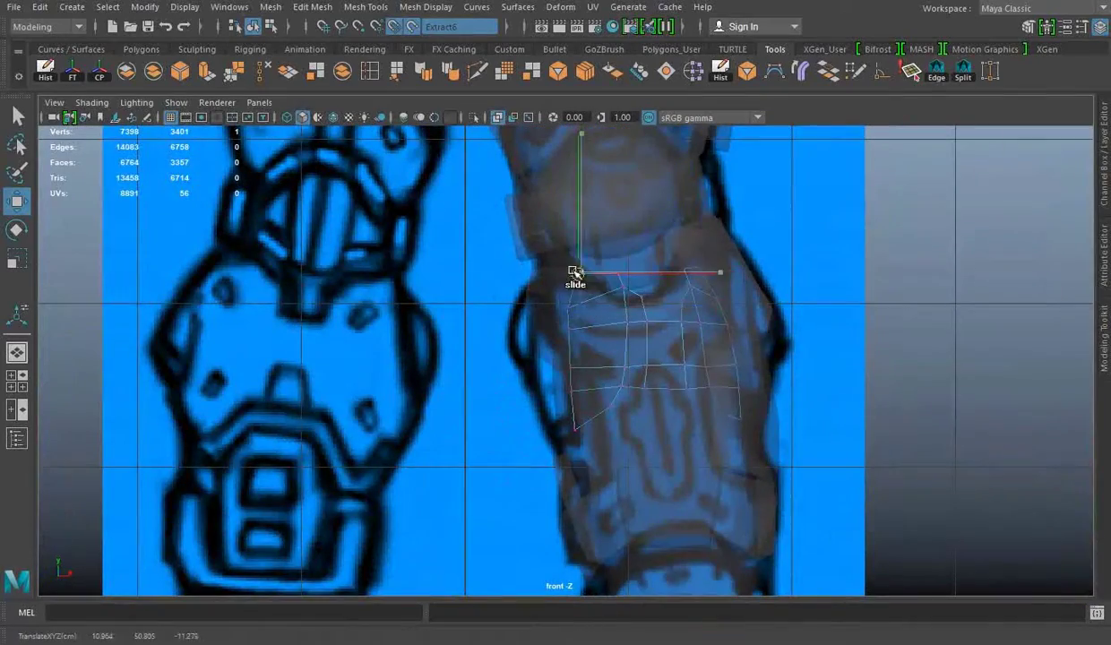
{"action": "key", "text": "space"}
{"action": "key", "text": "space"}
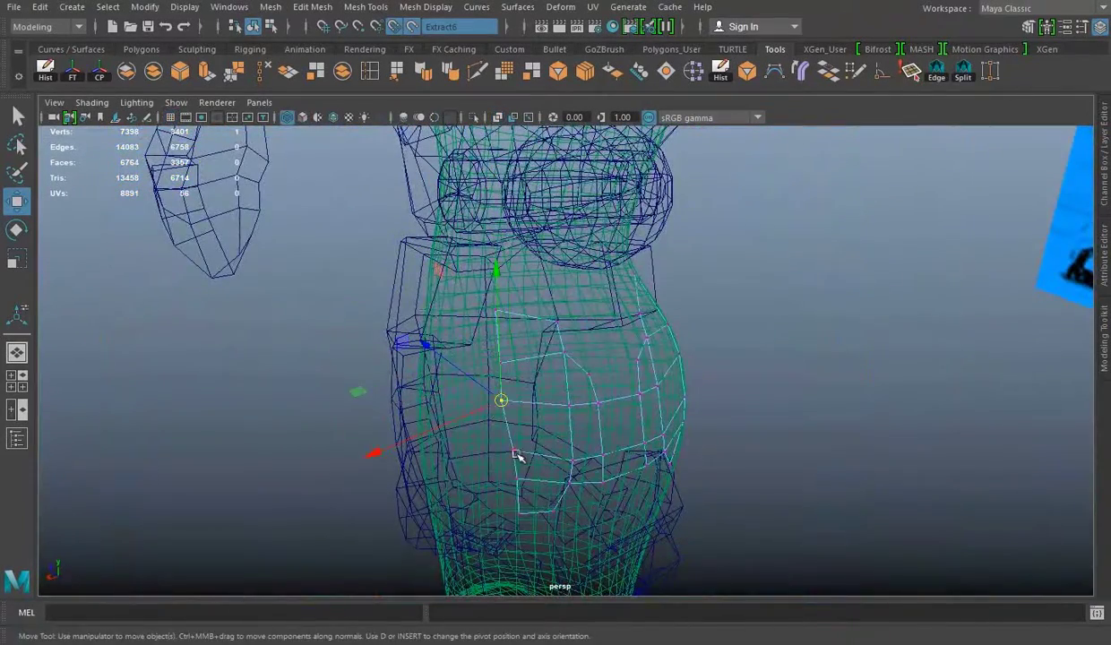
{"action": "key", "text": "5"}
{"action": "left_click_drag", "start_coordinate": [504, 477], "coordinate": [545, 350], "text": "alt"}
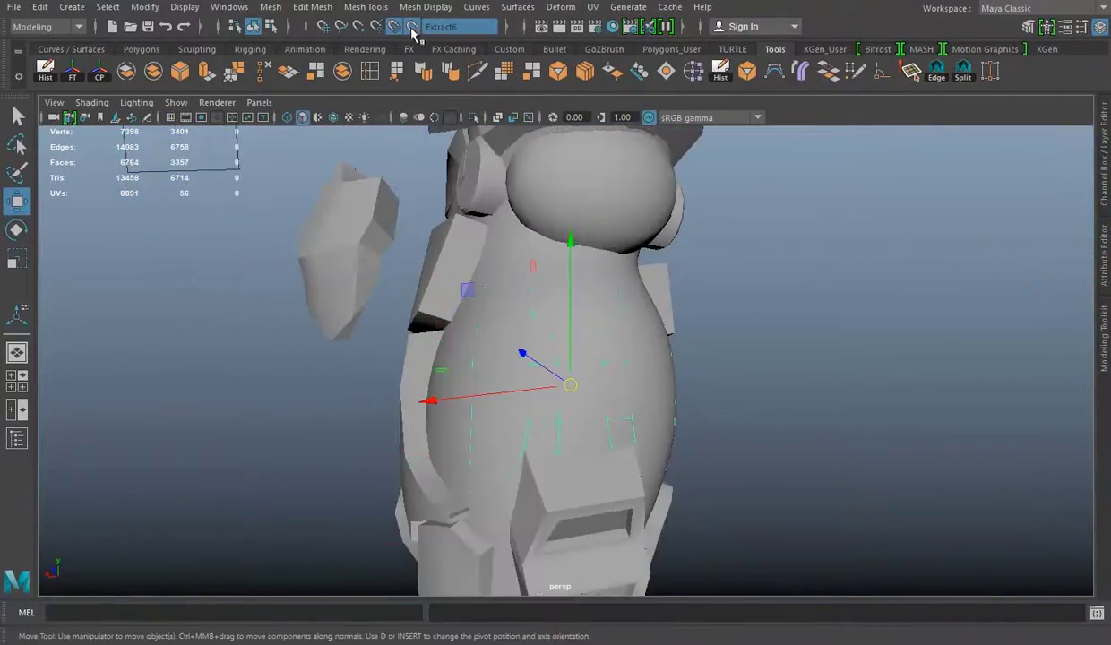
Step: Turn off the live surface and extrude the patch 2.388 thick with a -4.137 edge rim
{"action": "left_click", "coordinate": [413, 28]}
{"action": "key", "text": "ctrl+e"}
{"action": "mouse_move", "coordinate": [719, 491]}
{"action": "left_mouse_down", "text": "alt"}
{"action": "mouse_move", "coordinate": [488, 385]}
{"action": "mouse_move", "coordinate": [769, 367]}
{"action": "mouse_move", "coordinate": [527, 359]}
{"action": "mouse_move", "coordinate": [596, 288]}
{"action": "mouse_move", "coordinate": [681, 376]}
{"action": "mouse_move", "coordinate": [737, 516]}
{"action": "mouse_move", "coordinate": [439, 401]}
{"action": "mouse_move", "coordinate": [546, 322]}
{"action": "mouse_move", "coordinate": [407, 322]}
{"action": "mouse_move", "coordinate": [464, 268]}
{"action": "mouse_move", "coordinate": [617, 349]}
{"action": "mouse_move", "coordinate": [702, 417]}
{"action": "mouse_move", "coordinate": [670, 317]}
{"action": "mouse_move", "coordinate": [544, 423]}
{"action": "left_mouse_up", "text": "alt"}
{"action": "key", "text": "r"}
{"action": "key", "text": "ctrl+e"}
{"action": "key", "text": "q"}
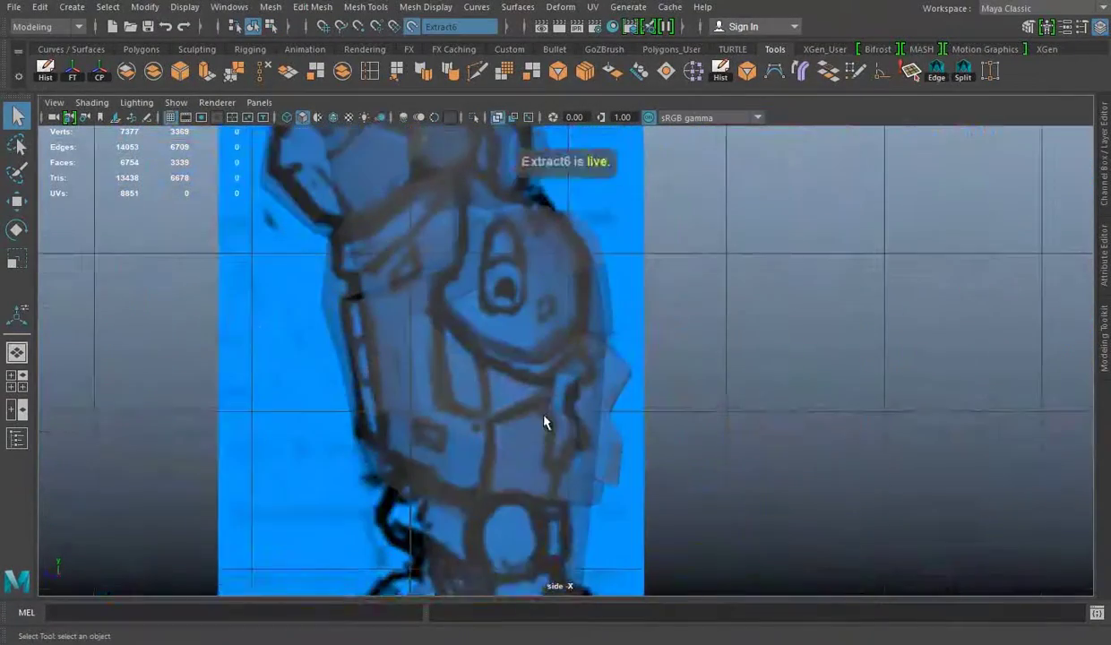
Step: Quad-draw a new grid patch over the inset armor plate, filling quads across the top
{"action": "scroll", "coordinate": [544, 423], "scroll_direction": "up", "scroll_amount": 3}
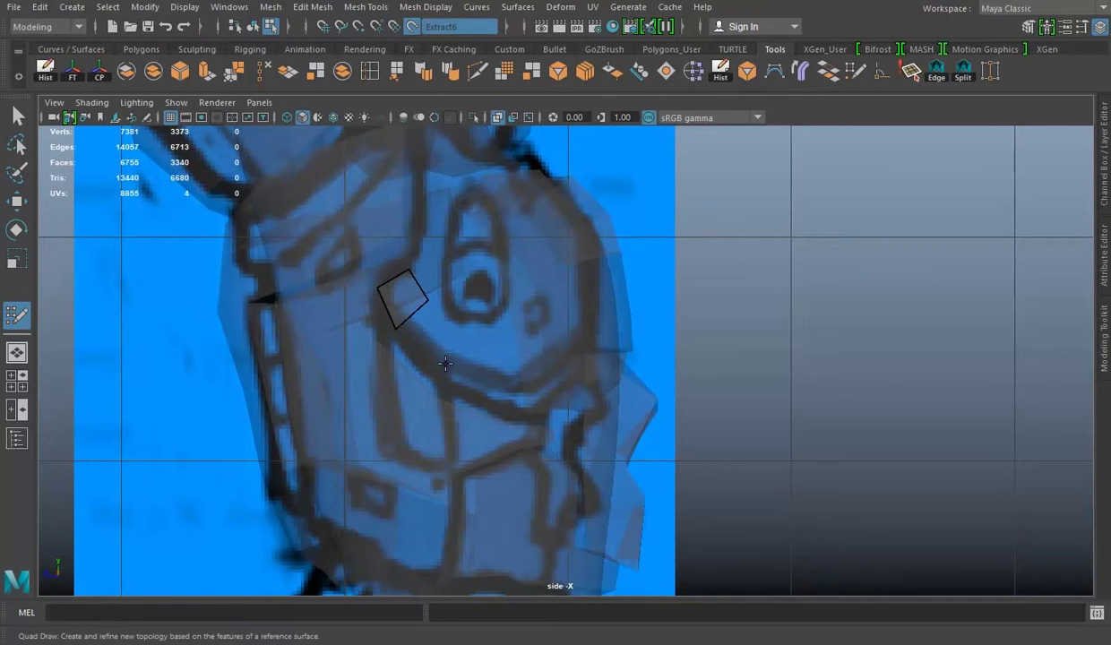
{"action": "left_click_drag", "start_coordinate": [688, 380], "coordinate": [831, 422], "text": "alt"}
{"action": "scroll", "coordinate": [620, 323], "scroll_direction": "up", "scroll_amount": 2}
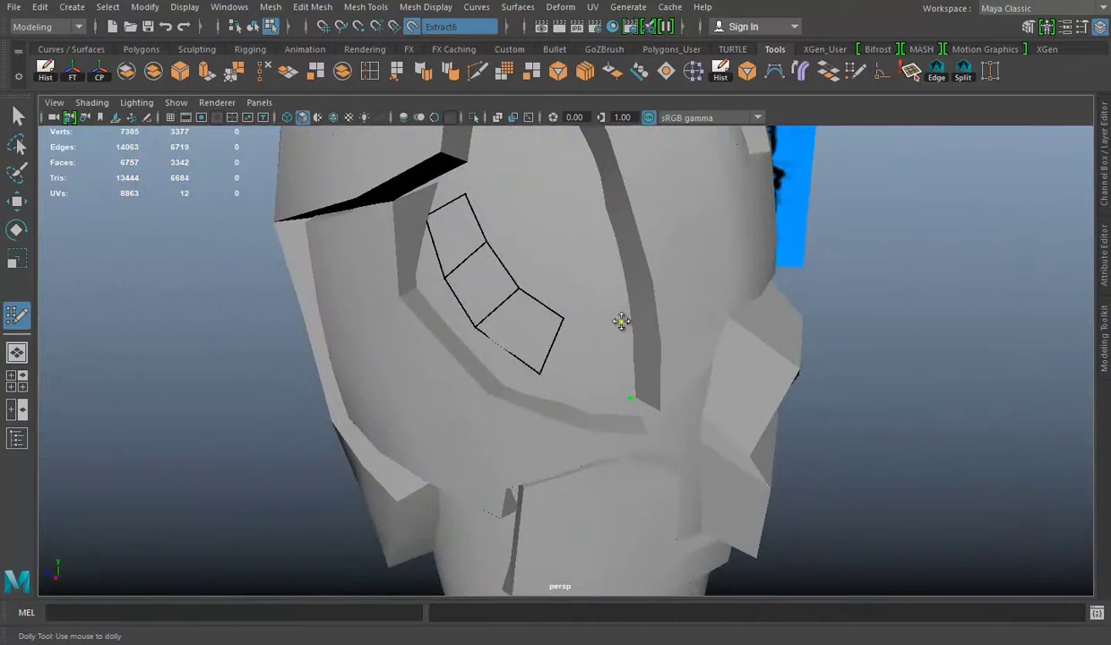
{"action": "left_click", "coordinate": [618, 399], "text": "shift"}
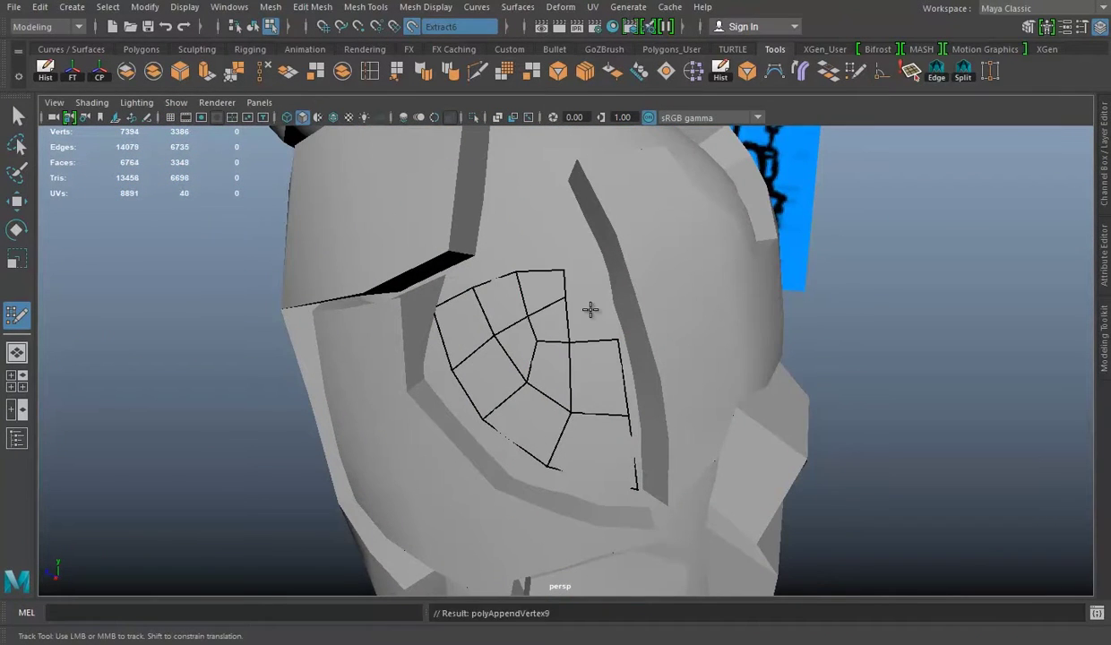
{"action": "mouse_move", "coordinate": [603, 345]}
{"action": "left_mouse_down", "text": "alt"}
{"action": "mouse_move", "coordinate": [881, 435]}
{"action": "mouse_move", "coordinate": [800, 289]}
{"action": "left_mouse_up", "text": "alt"}
{"action": "key", "text": "space"}
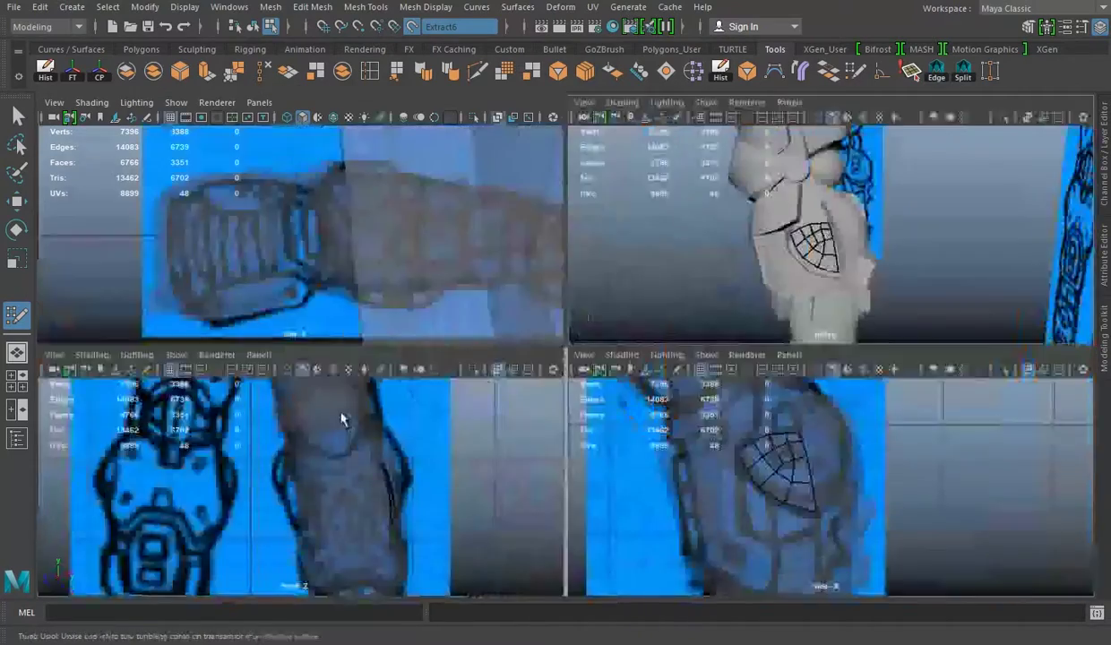
{"action": "key", "text": "space"}
{"action": "left_click", "coordinate": [515, 335], "text": "shift"}
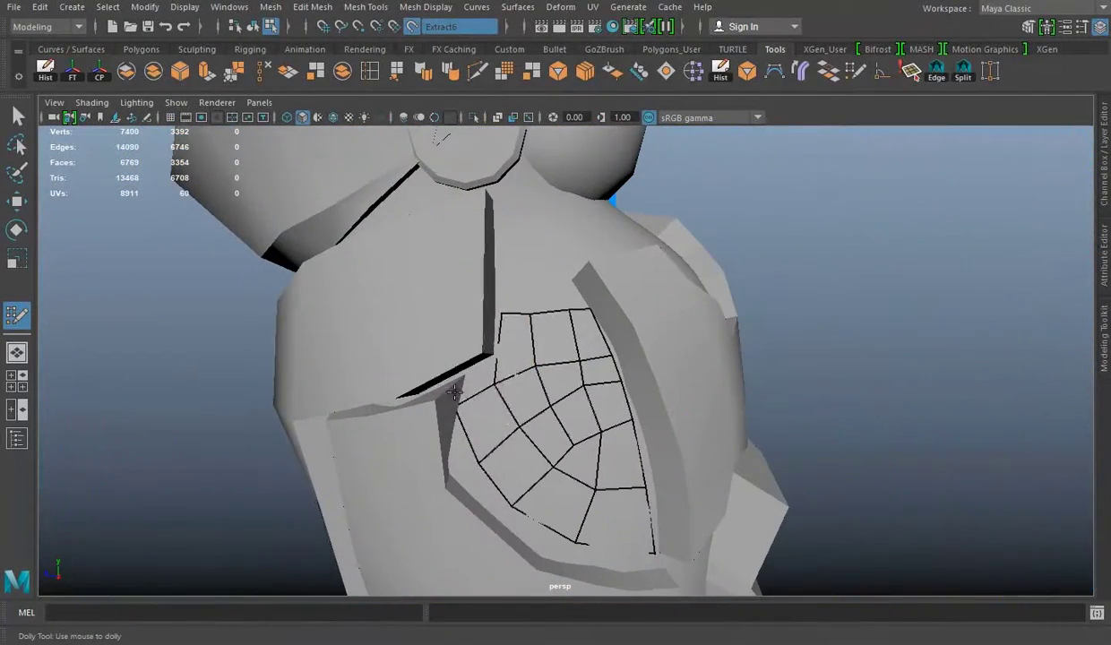
Step: Inspect the new plate patch from several angles and in the four-view layout
{"action": "left_click_drag", "start_coordinate": [555, 309], "coordinate": [657, 508], "text": "alt"}
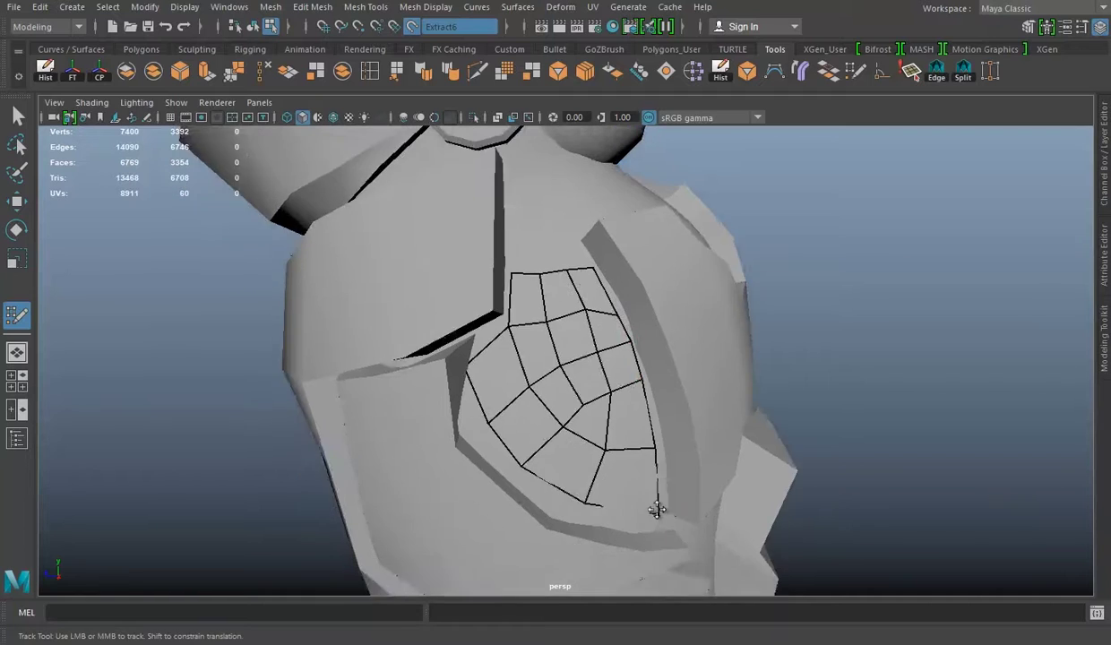
{"action": "middle_click_drag", "start_coordinate": [657, 508], "coordinate": [518, 491], "text": "alt"}
{"action": "middle_click_drag", "start_coordinate": [576, 529], "coordinate": [485, 350], "text": "alt"}
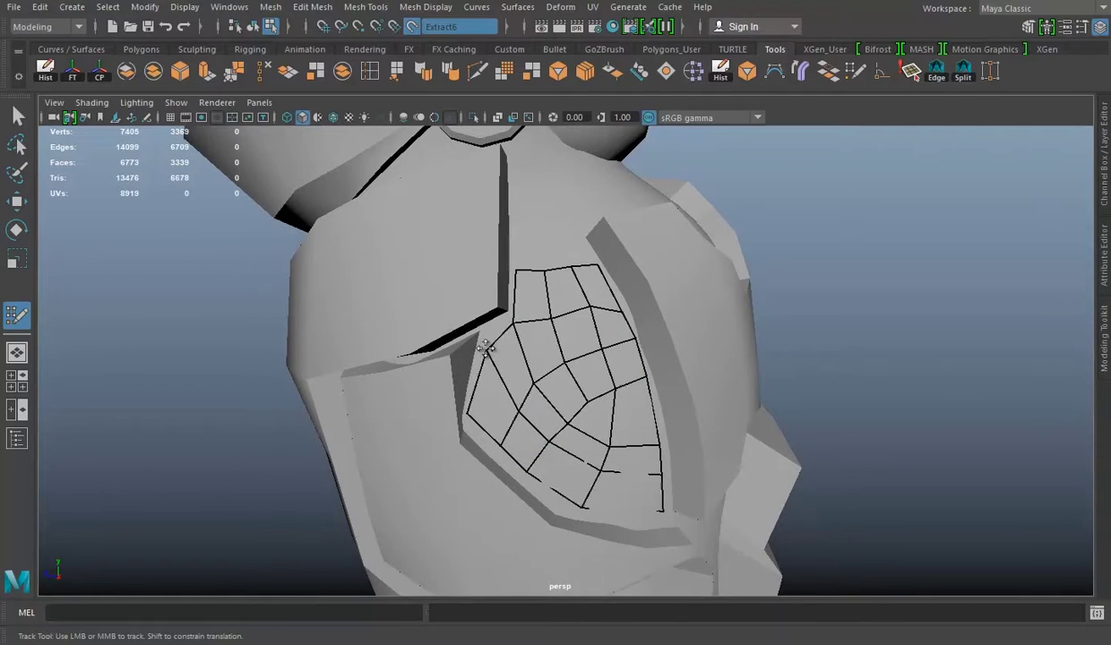
{"action": "key", "text": "space"}
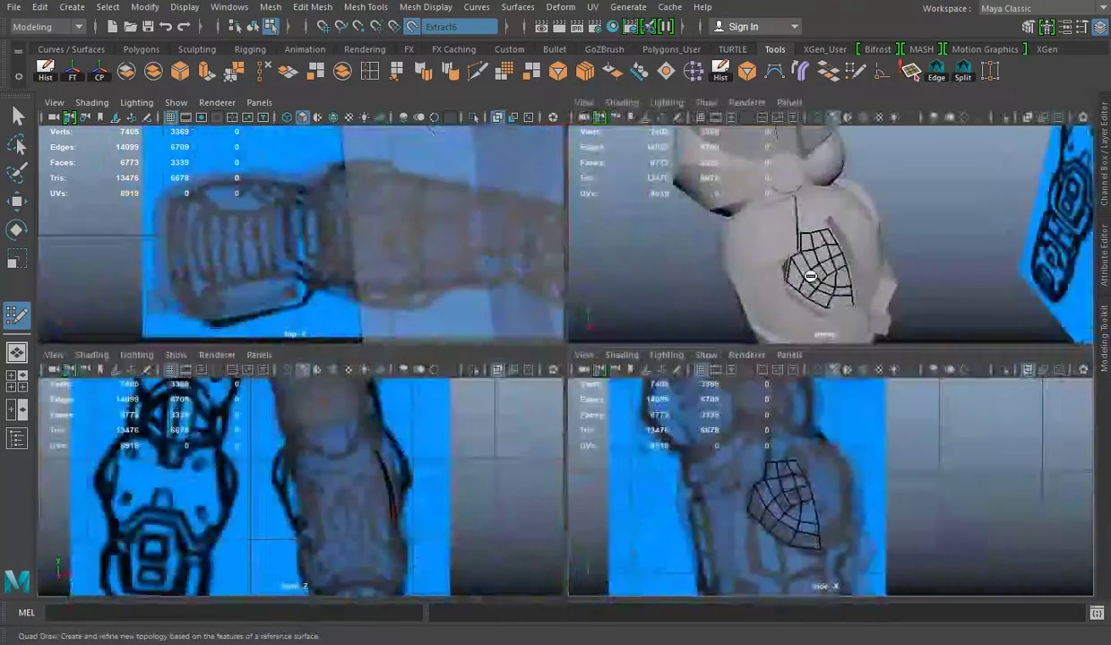
{"action": "key", "text": "space"}
{"action": "left_click_drag", "start_coordinate": [502, 421], "coordinate": [403, 341], "text": "alt"}
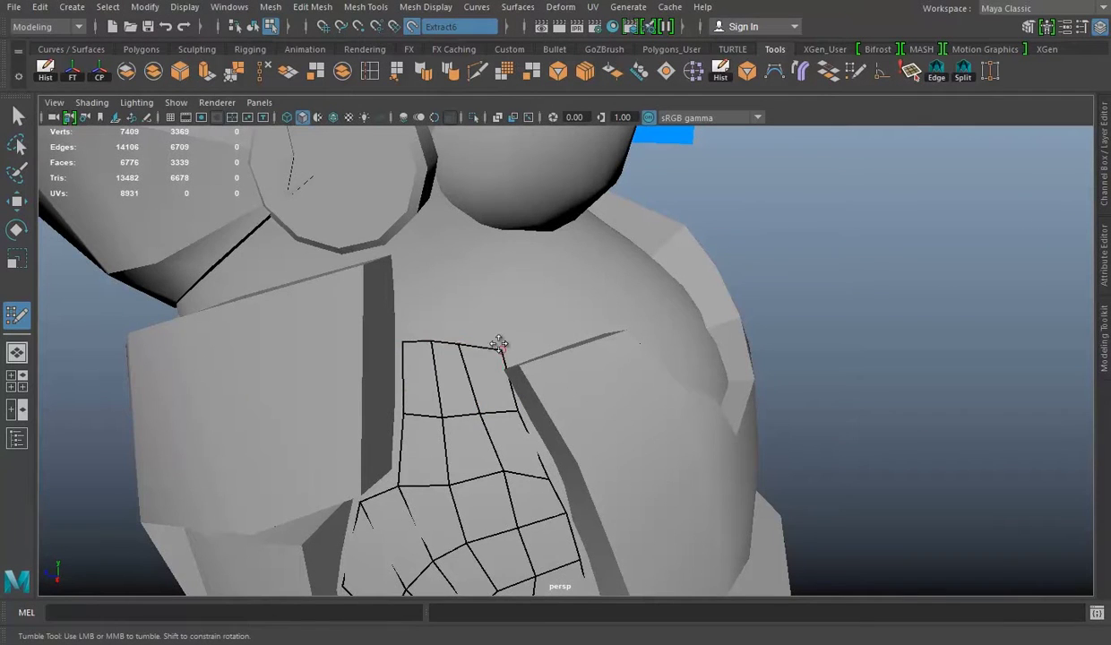
{"action": "key", "text": "space"}
{"action": "key", "text": "space"}
{"action": "scroll", "coordinate": [385, 301], "scroll_direction": "up", "scroll_amount": 2}
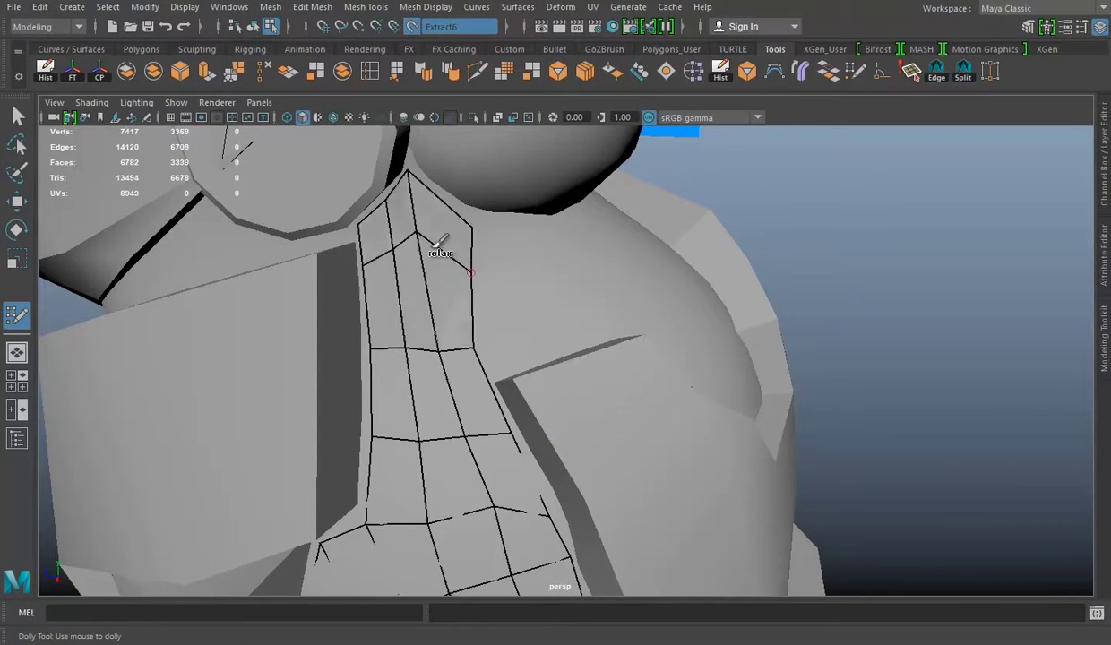
Step: Extrude the patch faces 1.356 for thickness and its border edges -2.282 as a rim
{"action": "left_click_drag", "start_coordinate": [475, 340], "coordinate": [576, 310], "text": "alt"}
{"action": "key", "text": "space"}
{"action": "key", "text": "space"}
{"action": "key", "text": "w"}
{"action": "mouse_move", "coordinate": [665, 325]}
{"action": "left_mouse_down", "text": "alt"}
{"action": "mouse_move", "coordinate": [538, 269]}
{"action": "mouse_move", "coordinate": [550, 313]}
{"action": "mouse_move", "coordinate": [613, 281]}
{"action": "mouse_move", "coordinate": [637, 164]}
{"action": "left_mouse_up", "text": "alt"}
{"action": "key", "text": "ctrl+e"}
{"action": "mouse_move", "coordinate": [318, 305]}
{"action": "left_mouse_down", "text": "alt"}
{"action": "mouse_move", "coordinate": [508, 277]}
{"action": "mouse_move", "coordinate": [405, 267]}
{"action": "mouse_move", "coordinate": [525, 289]}
{"action": "mouse_move", "coordinate": [458, 294]}
{"action": "mouse_move", "coordinate": [642, 298]}
{"action": "mouse_move", "coordinate": [630, 335]}
{"action": "mouse_move", "coordinate": [640, 355]}
{"action": "mouse_move", "coordinate": [594, 366]}
{"action": "mouse_move", "coordinate": [640, 323]}
{"action": "mouse_move", "coordinate": [625, 323]}
{"action": "mouse_move", "coordinate": [638, 340]}
{"action": "mouse_move", "coordinate": [549, 317]}
{"action": "mouse_move", "coordinate": [583, 317]}
{"action": "mouse_move", "coordinate": [585, 355]}
{"action": "mouse_move", "coordinate": [655, 410]}
{"action": "mouse_move", "coordinate": [640, 451]}
{"action": "left_mouse_up", "text": "alt"}
{"action": "key", "text": "ctrl+e"}
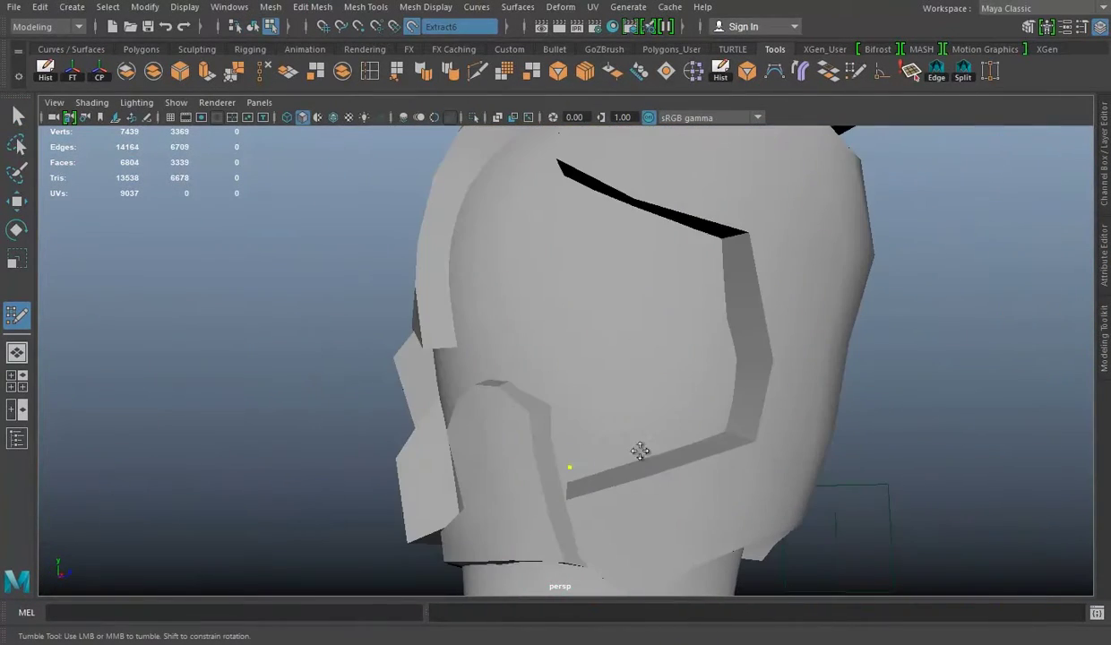
Step: Draw a Quad Draw guide stroke along the edge of the rounded leg plate
{"action": "left_click_drag", "start_coordinate": [722, 431], "coordinate": [718, 302], "text": "alt"}
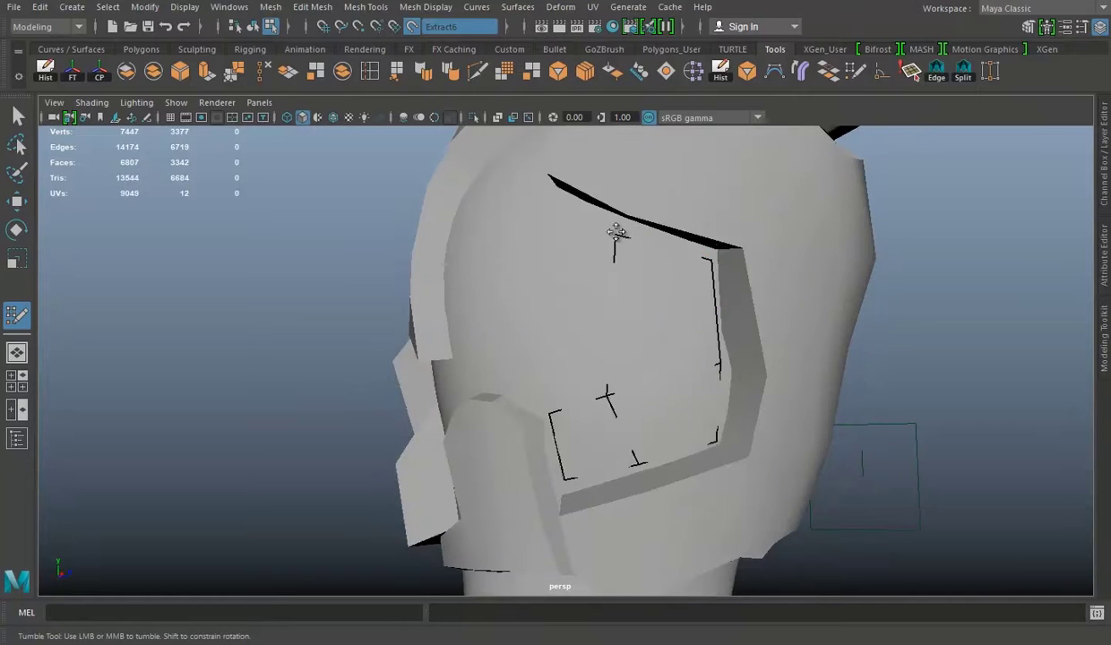
{"action": "left_click_drag", "start_coordinate": [617, 232], "coordinate": [573, 267], "text": "alt"}
{"action": "mouse_move", "coordinate": [664, 415]}
{"action": "left_mouse_down", "text": "alt"}
{"action": "mouse_move", "coordinate": [724, 261]}
{"action": "mouse_move", "coordinate": [582, 319]}
{"action": "left_mouse_up", "text": "alt"}
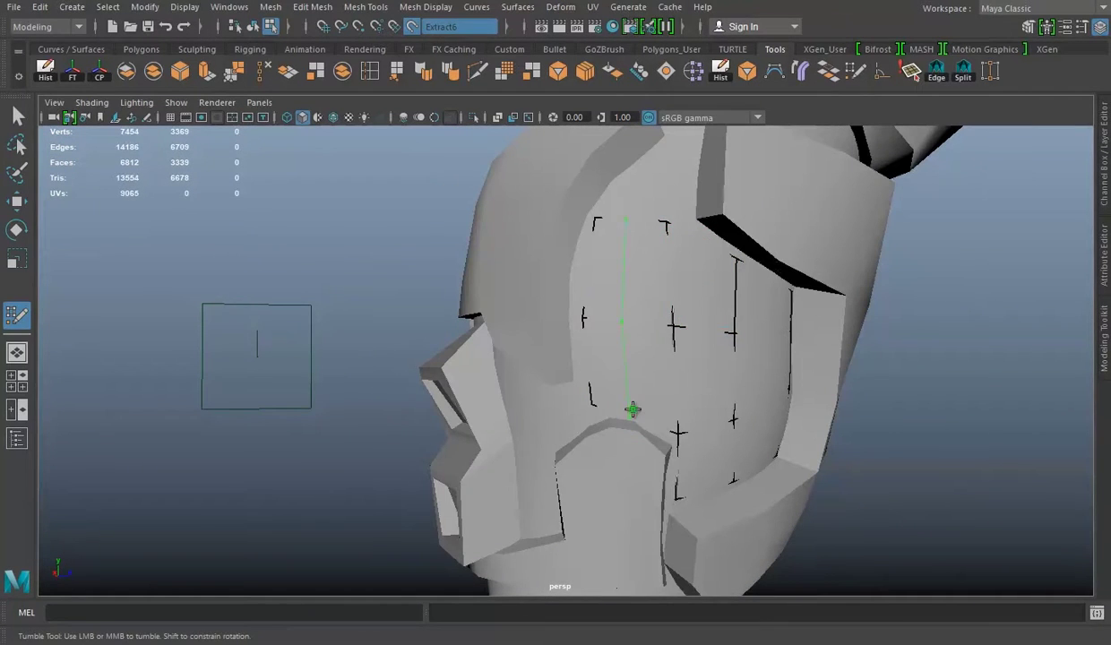
{"action": "mouse_move", "coordinate": [592, 411]}
{"action": "left_mouse_down", "text": "alt"}
{"action": "mouse_move", "coordinate": [638, 229]}
{"action": "mouse_move", "coordinate": [621, 235]}
{"action": "left_mouse_up", "text": "alt"}
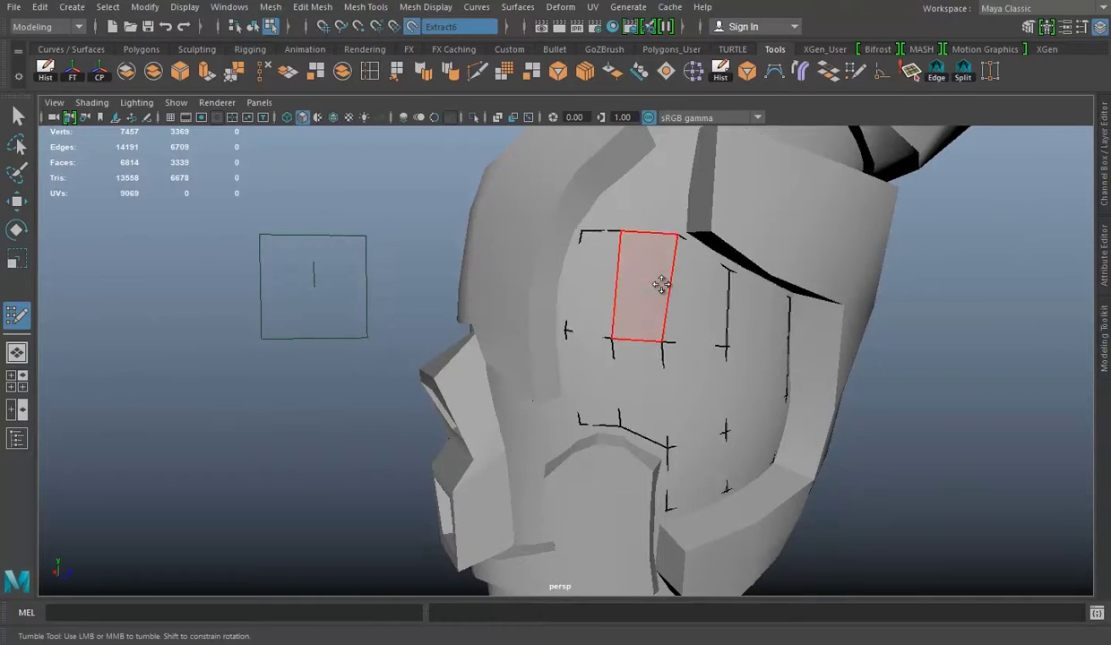
{"action": "left_click_drag", "start_coordinate": [661, 284], "coordinate": [740, 323], "text": "alt"}
{"action": "right_click_drag", "start_coordinate": [740, 323], "coordinate": [583, 261], "text": "alt"}
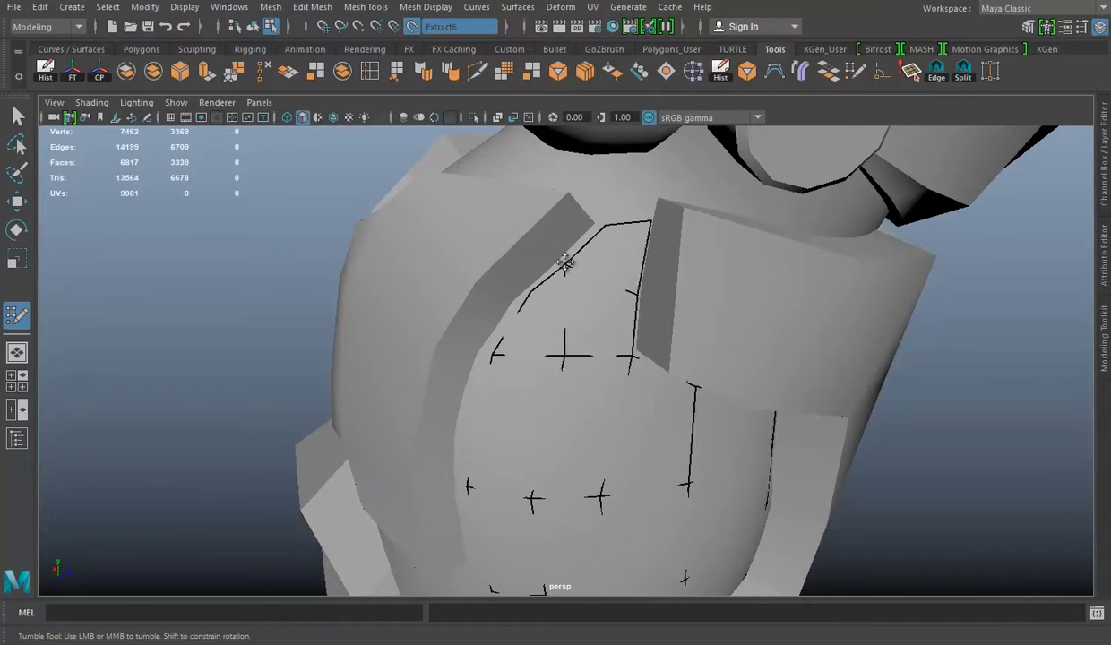
{"action": "mouse_move", "coordinate": [668, 238]}
{"action": "left_mouse_down", "text": "alt"}
{"action": "mouse_move", "coordinate": [625, 303]}
{"action": "mouse_move", "coordinate": [591, 280]}
{"action": "left_mouse_up", "text": "alt"}
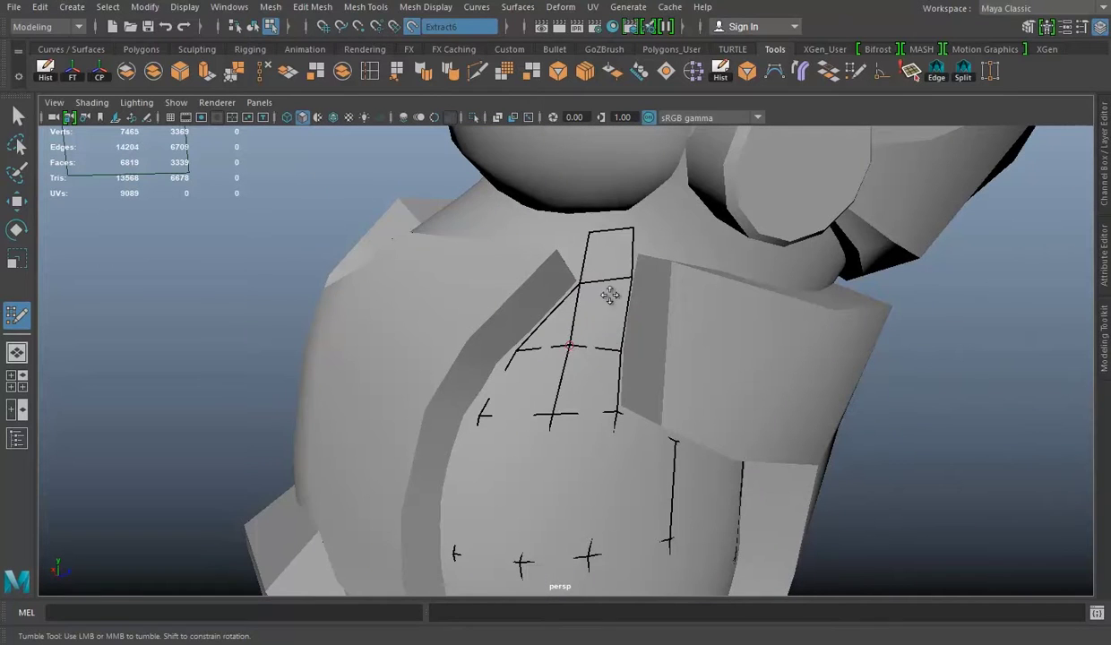
{"action": "mouse_move", "coordinate": [598, 238]}
{"action": "left_mouse_down", "text": "alt"}
{"action": "mouse_move", "coordinate": [669, 322]}
{"action": "mouse_move", "coordinate": [943, 353]}
{"action": "mouse_move", "coordinate": [571, 352]}
{"action": "mouse_move", "coordinate": [501, 314]}
{"action": "mouse_move", "coordinate": [520, 341]}
{"action": "left_mouse_up", "text": "alt"}
{"action": "right_click_drag", "start_coordinate": [520, 341], "coordinate": [447, 360], "text": "alt"}
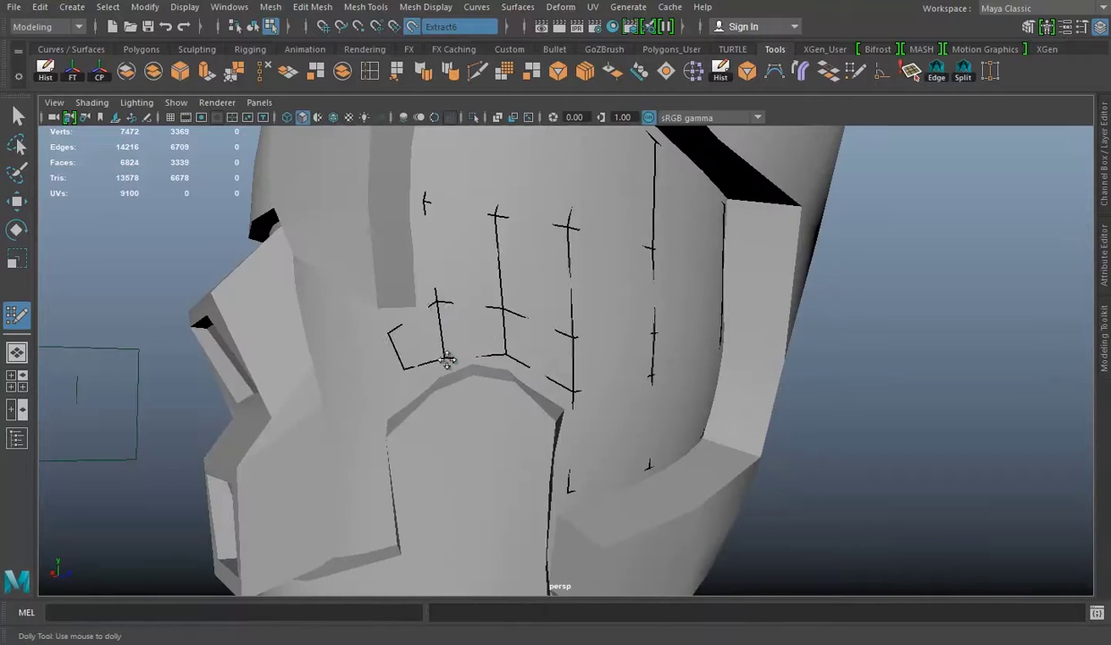
{"action": "mouse_move", "coordinate": [556, 363]}
{"action": "left_mouse_down", "text": "alt"}
{"action": "mouse_move", "coordinate": [550, 313]}
{"action": "mouse_move", "coordinate": [529, 336]}
{"action": "mouse_move", "coordinate": [476, 330]}
{"action": "mouse_move", "coordinate": [578, 368]}
{"action": "mouse_move", "coordinate": [633, 333]}
{"action": "mouse_move", "coordinate": [619, 323]}
{"action": "left_mouse_up", "text": "alt"}
Step: Turn off Make Live, extrude and move the selected patch faces, then delete the unwanted faces
{"action": "left_click", "coordinate": [410, 27]}
{"action": "mouse_move", "coordinate": [756, 477]}
{"action": "left_mouse_down", "text": "alt"}
{"action": "mouse_move", "coordinate": [695, 421]}
{"action": "mouse_move", "coordinate": [602, 434]}
{"action": "left_mouse_up", "text": "alt"}
{"action": "left_click", "coordinate": [527, 401]}
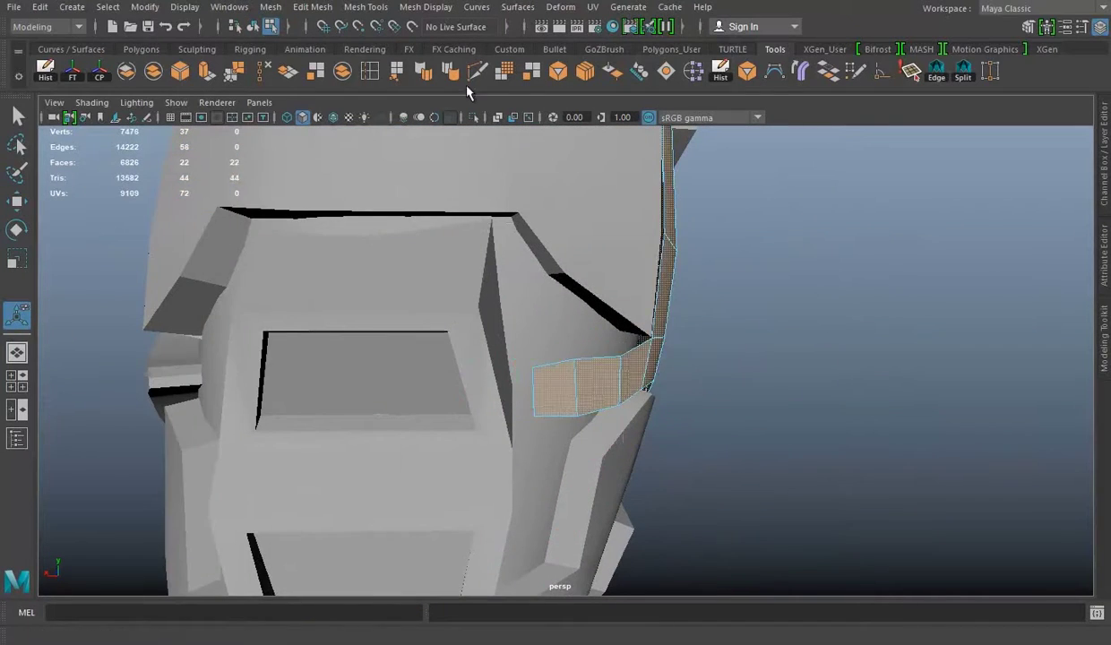
{"action": "key", "text": "ctrl+e"}
{"action": "mouse_move", "coordinate": [727, 474]}
{"action": "left_mouse_down", "text": "alt"}
{"action": "mouse_move", "coordinate": [702, 372]}
{"action": "mouse_move", "coordinate": [578, 333]}
{"action": "mouse_move", "coordinate": [652, 293]}
{"action": "mouse_move", "coordinate": [560, 389]}
{"action": "mouse_move", "coordinate": [598, 358]}
{"action": "mouse_move", "coordinate": [528, 483]}
{"action": "mouse_move", "coordinate": [456, 504]}
{"action": "mouse_move", "coordinate": [640, 340]}
{"action": "mouse_move", "coordinate": [494, 404]}
{"action": "mouse_move", "coordinate": [420, 337]}
{"action": "mouse_move", "coordinate": [181, 317]}
{"action": "mouse_move", "coordinate": [459, 389]}
{"action": "mouse_move", "coordinate": [360, 402]}
{"action": "left_mouse_up", "text": "alt"}
{"action": "key", "text": "w"}
{"action": "key", "text": "w"}
{"action": "mouse_move", "coordinate": [499, 421]}
{"action": "left_mouse_down", "text": "alt"}
{"action": "mouse_move", "coordinate": [432, 327]}
{"action": "mouse_move", "coordinate": [818, 390]}
{"action": "mouse_move", "coordinate": [784, 402]}
{"action": "mouse_move", "coordinate": [503, 332]}
{"action": "mouse_move", "coordinate": [626, 358]}
{"action": "mouse_move", "coordinate": [503, 303]}
{"action": "mouse_move", "coordinate": [559, 71]}
{"action": "left_mouse_up", "text": "alt"}
{"action": "key", "text": "Delete"}
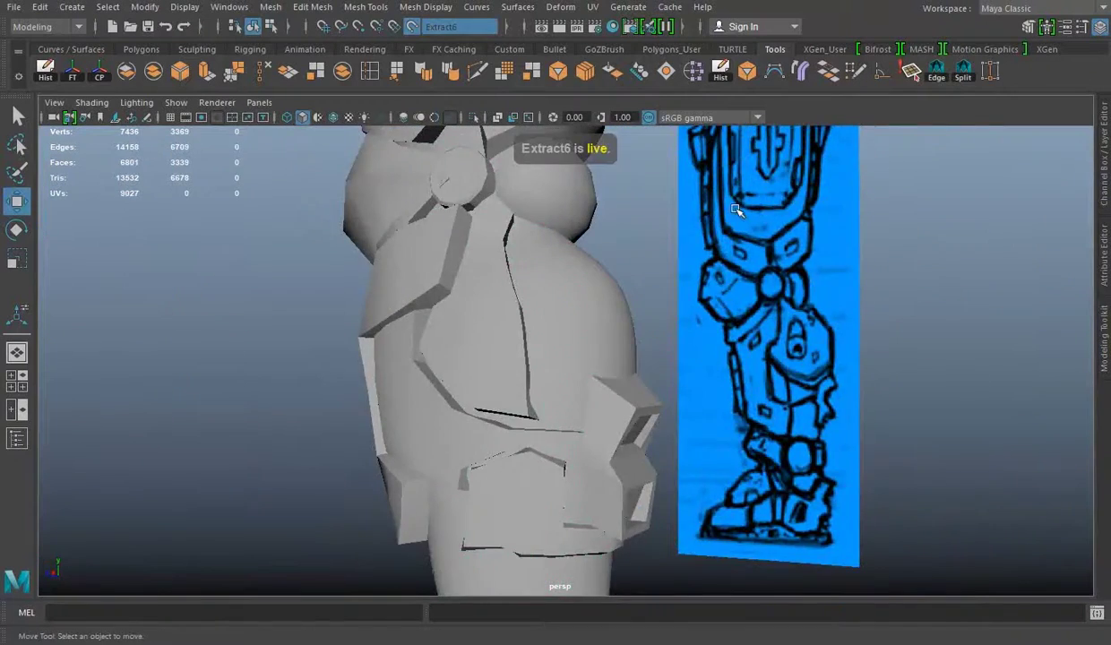
Step: Lay six new quads across the thigh plate with Quad Draw
{"action": "right_click_drag", "start_coordinate": [736, 210], "coordinate": [513, 405], "text": "alt"}
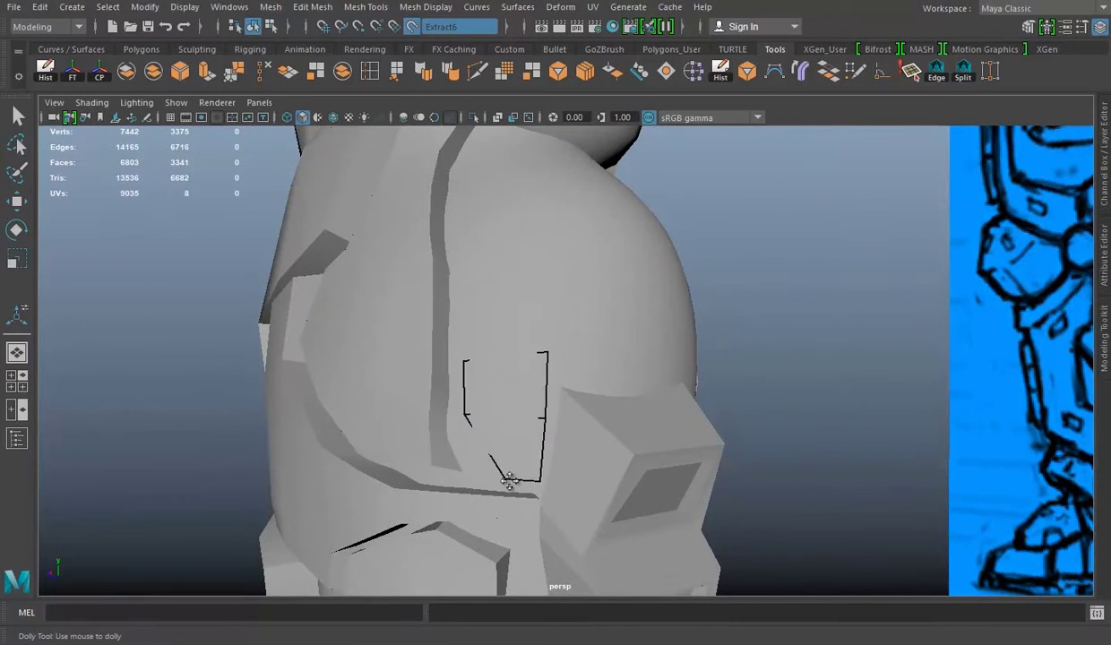
{"action": "left_click_drag", "start_coordinate": [509, 479], "coordinate": [508, 420], "text": "alt"}
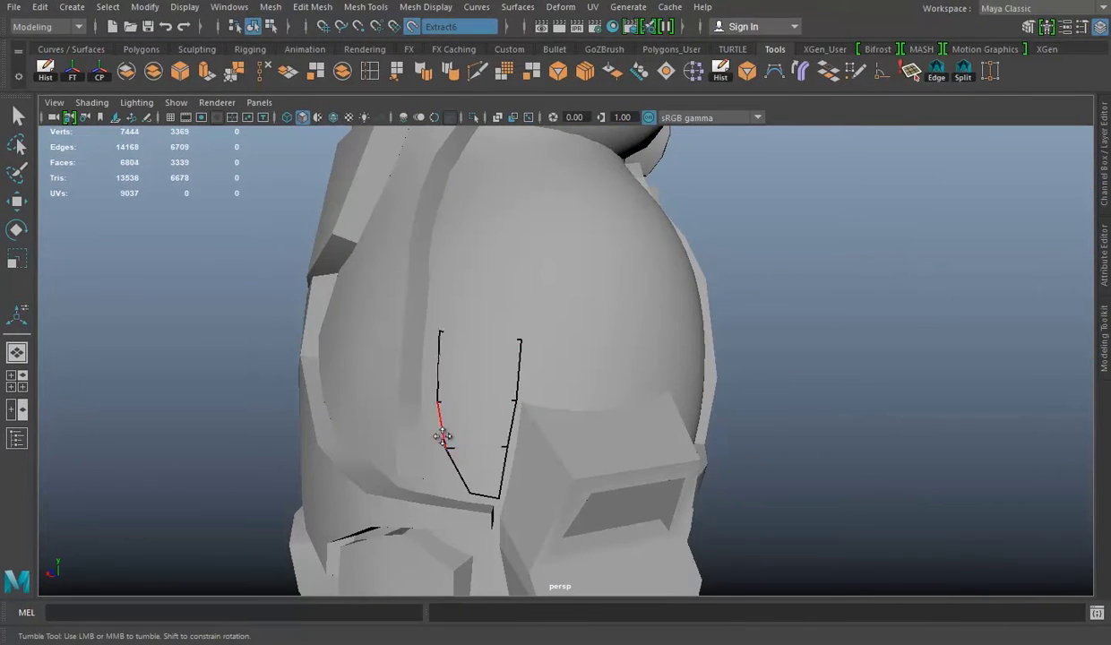
{"action": "left_click", "coordinate": [556, 367], "text": "shift"}
{"action": "mouse_move", "coordinate": [556, 367]}
{"action": "left_mouse_down", "text": "alt"}
{"action": "mouse_move", "coordinate": [559, 354]}
{"action": "mouse_move", "coordinate": [595, 378]}
{"action": "left_mouse_up", "text": "alt"}
{"action": "left_click", "coordinate": [558, 355], "text": "shift"}
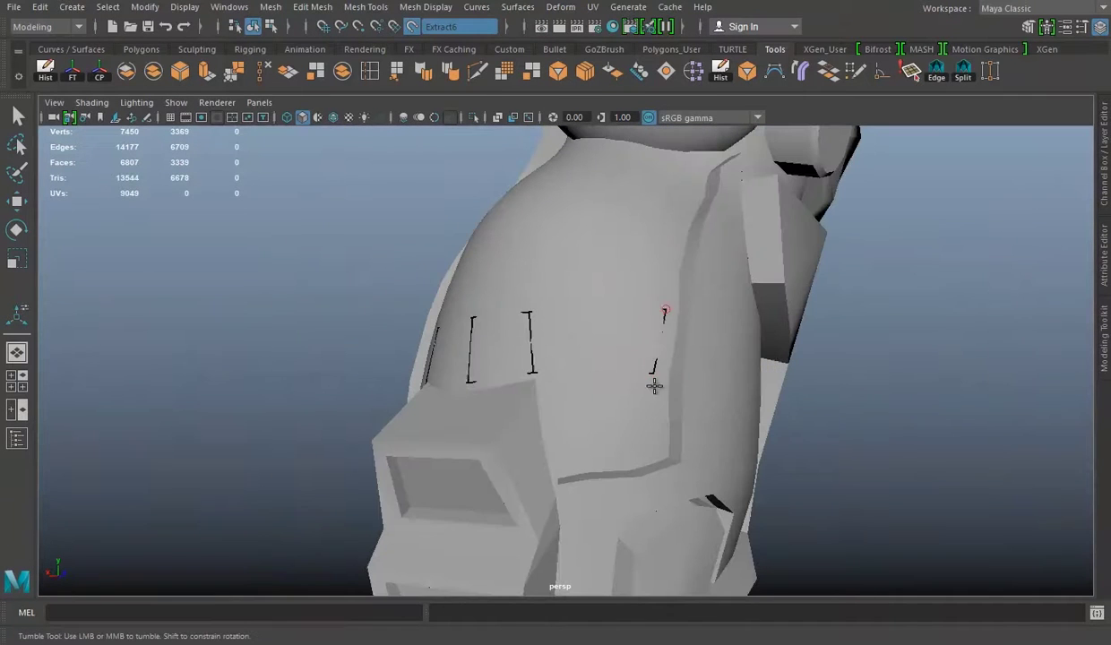
{"action": "mouse_move", "coordinate": [556, 465]}
{"action": "left_mouse_down", "text": "alt"}
{"action": "mouse_move", "coordinate": [633, 479]}
{"action": "mouse_move", "coordinate": [702, 452]}
{"action": "mouse_move", "coordinate": [653, 335]}
{"action": "mouse_move", "coordinate": [624, 325]}
{"action": "mouse_move", "coordinate": [574, 342]}
{"action": "mouse_move", "coordinate": [585, 355]}
{"action": "mouse_move", "coordinate": [657, 251]}
{"action": "mouse_move", "coordinate": [606, 319]}
{"action": "mouse_move", "coordinate": [675, 390]}
{"action": "mouse_move", "coordinate": [565, 372]}
{"action": "mouse_move", "coordinate": [714, 378]}
{"action": "mouse_move", "coordinate": [673, 361]}
{"action": "mouse_move", "coordinate": [558, 372]}
{"action": "mouse_move", "coordinate": [621, 397]}
{"action": "mouse_move", "coordinate": [826, 392]}
{"action": "mouse_move", "coordinate": [580, 338]}
{"action": "mouse_move", "coordinate": [472, 330]}
{"action": "mouse_move", "coordinate": [487, 376]}
{"action": "left_mouse_up", "text": "alt"}
{"action": "left_click", "coordinate": [592, 474], "text": "shift"}
{"action": "left_click", "coordinate": [585, 355], "text": "shift"}
{"action": "left_click", "coordinate": [606, 319], "text": "shift"}
{"action": "left_click", "coordinate": [559, 372], "text": "shift"}
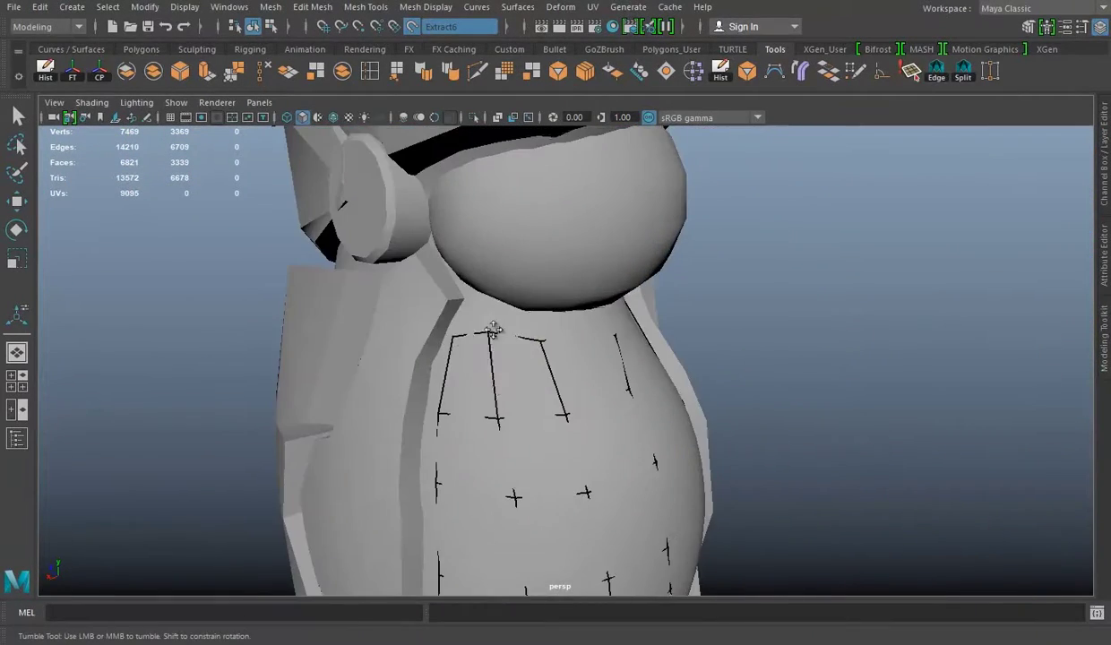
Step: Move the extruded edge rim to Local Translate Z -4.351, bending it back toward the leg
{"action": "mouse_move", "coordinate": [661, 358]}
{"action": "left_mouse_down", "text": "alt"}
{"action": "mouse_move", "coordinate": [588, 380]}
{"action": "mouse_move", "coordinate": [609, 339]}
{"action": "left_mouse_up", "text": "alt"}
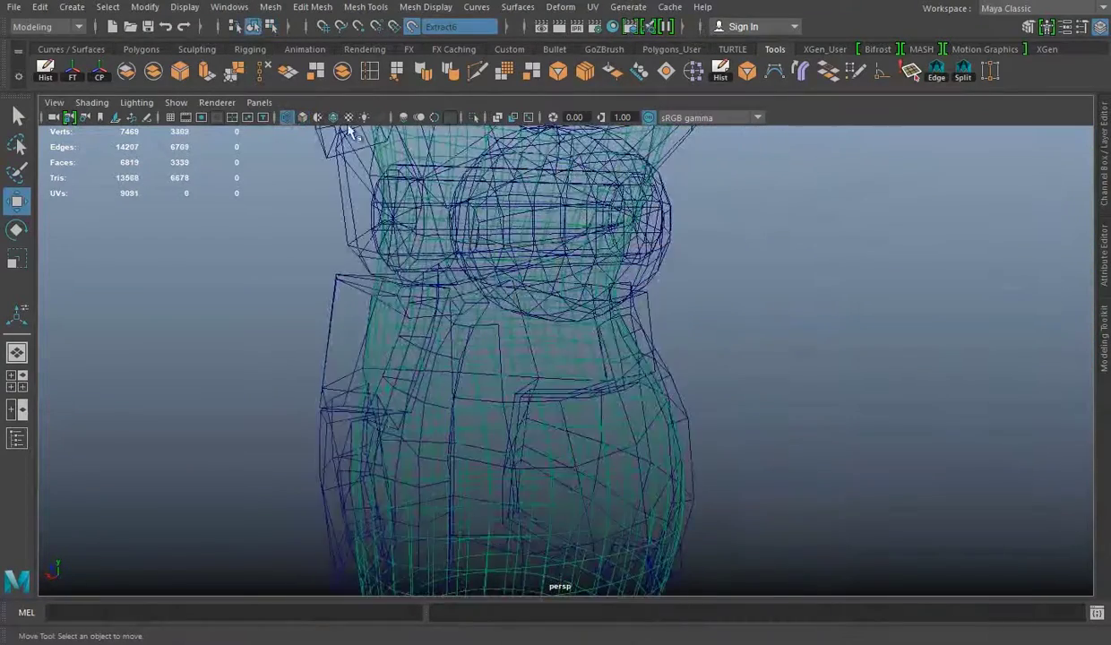
{"action": "mouse_move", "coordinate": [577, 348]}
{"action": "left_mouse_down", "text": "alt"}
{"action": "mouse_move", "coordinate": [727, 359]}
{"action": "mouse_move", "coordinate": [578, 336]}
{"action": "mouse_move", "coordinate": [473, 261]}
{"action": "left_mouse_up", "text": "alt"}
{"action": "mouse_move", "coordinate": [584, 273]}
{"action": "left_mouse_down", "text": "alt"}
{"action": "mouse_move", "coordinate": [638, 286]}
{"action": "mouse_move", "coordinate": [779, 285]}
{"action": "mouse_move", "coordinate": [595, 302]}
{"action": "left_mouse_up", "text": "alt"}
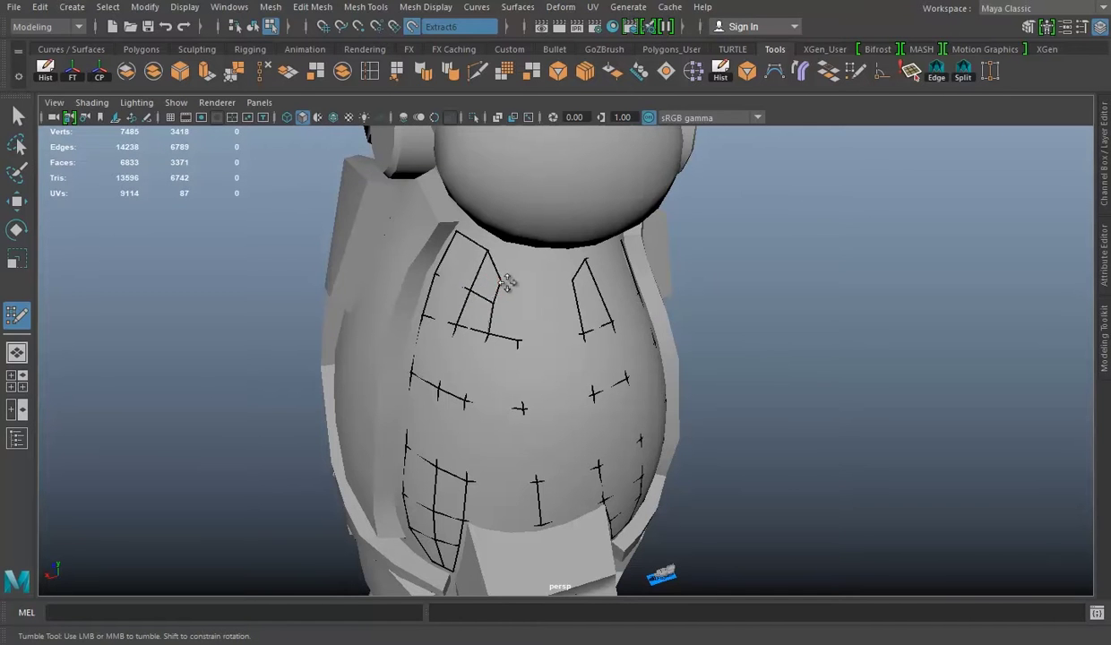
{"action": "mouse_move", "coordinate": [581, 318]}
{"action": "left_mouse_down", "text": "alt"}
{"action": "mouse_move", "coordinate": [574, 296]}
{"action": "mouse_move", "coordinate": [654, 269]}
{"action": "mouse_move", "coordinate": [807, 342]}
{"action": "mouse_move", "coordinate": [596, 302]}
{"action": "left_mouse_up", "text": "alt"}
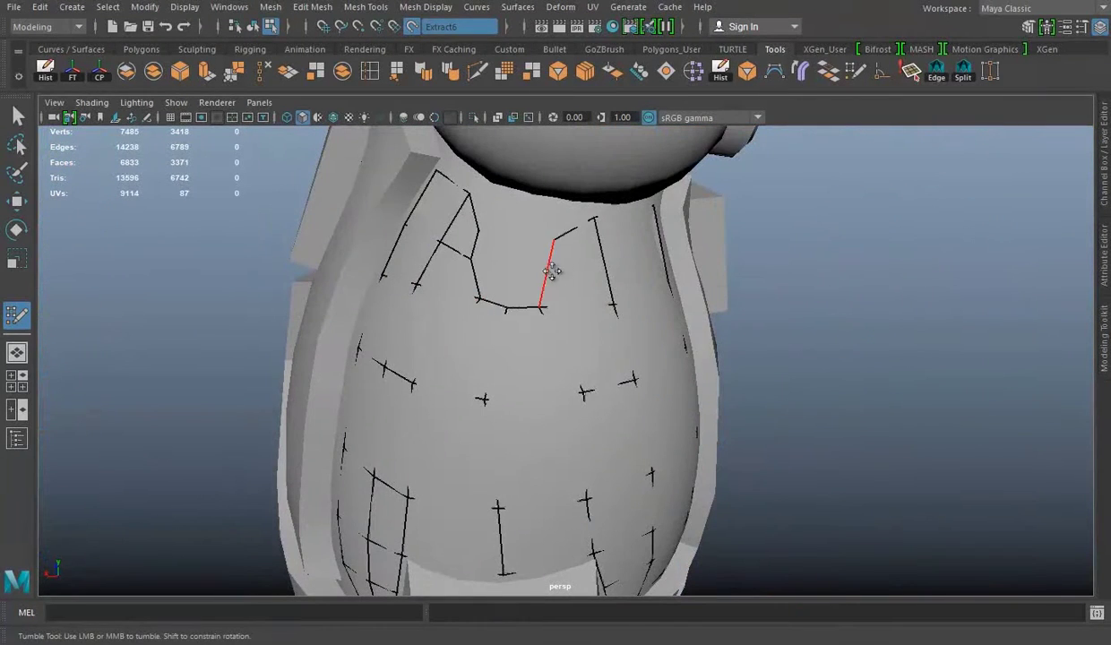
{"action": "left_click_drag", "start_coordinate": [483, 257], "coordinate": [727, 330], "text": "alt"}
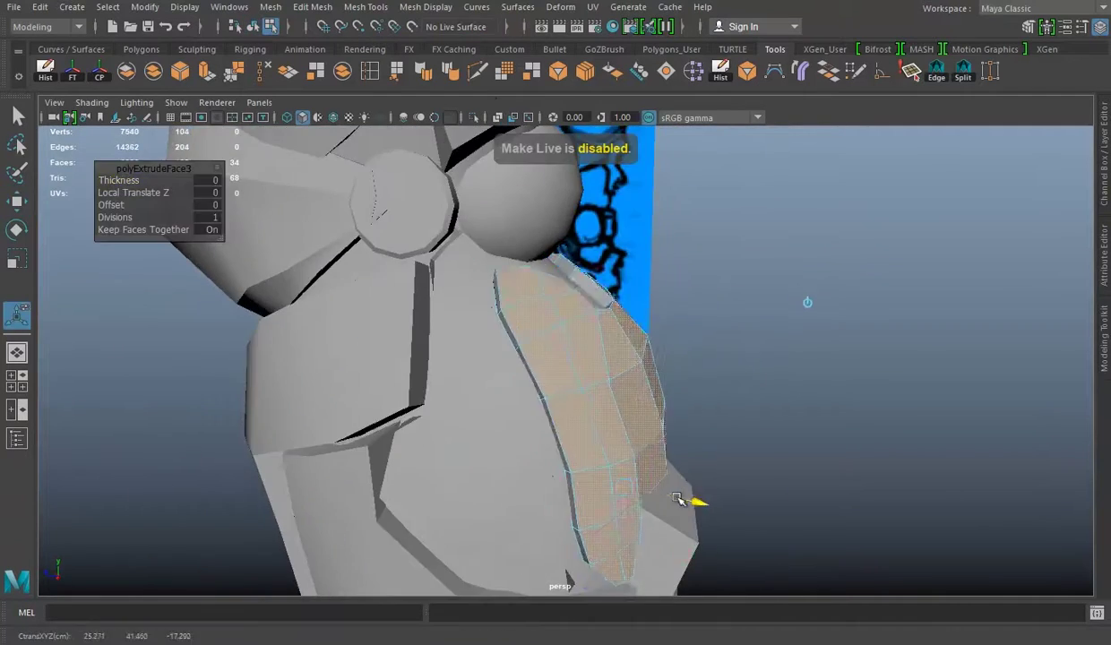
{"action": "mouse_move", "coordinate": [678, 500]}
{"action": "left_mouse_down", "text": "alt"}
{"action": "mouse_move", "coordinate": [384, 392]}
{"action": "mouse_move", "coordinate": [488, 380]}
{"action": "mouse_move", "coordinate": [459, 397]}
{"action": "mouse_move", "coordinate": [600, 323]}
{"action": "left_mouse_up", "text": "alt"}
{"action": "key", "text": "w"}
{"action": "mouse_move", "coordinate": [372, 205]}
{"action": "left_mouse_down", "text": "alt"}
{"action": "mouse_move", "coordinate": [720, 495]}
{"action": "mouse_move", "coordinate": [810, 374]}
{"action": "mouse_move", "coordinate": [675, 316]}
{"action": "mouse_move", "coordinate": [574, 390]}
{"action": "mouse_move", "coordinate": [576, 298]}
{"action": "mouse_move", "coordinate": [745, 366]}
{"action": "mouse_move", "coordinate": [390, 380]}
{"action": "mouse_move", "coordinate": [550, 342]}
{"action": "mouse_move", "coordinate": [585, 368]}
{"action": "mouse_move", "coordinate": [566, 392]}
{"action": "mouse_move", "coordinate": [525, 339]}
{"action": "mouse_move", "coordinate": [617, 317]}
{"action": "mouse_move", "coordinate": [765, 318]}
{"action": "mouse_move", "coordinate": [529, 377]}
{"action": "mouse_move", "coordinate": [724, 231]}
{"action": "mouse_move", "coordinate": [197, 73]}
{"action": "mouse_move", "coordinate": [459, 313]}
{"action": "mouse_move", "coordinate": [454, 326]}
{"action": "mouse_move", "coordinate": [508, 307]}
{"action": "mouse_move", "coordinate": [479, 206]}
{"action": "mouse_move", "coordinate": [546, 318]}
{"action": "mouse_move", "coordinate": [565, 272]}
{"action": "mouse_move", "coordinate": [684, 280]}
{"action": "mouse_move", "coordinate": [483, 257]}
{"action": "mouse_move", "coordinate": [608, 330]}
{"action": "mouse_move", "coordinate": [576, 287]}
{"action": "mouse_move", "coordinate": [484, 345]}
{"action": "mouse_move", "coordinate": [558, 328]}
{"action": "mouse_move", "coordinate": [508, 249]}
{"action": "mouse_move", "coordinate": [556, 348]}
{"action": "mouse_move", "coordinate": [504, 291]}
{"action": "mouse_move", "coordinate": [488, 200]}
{"action": "mouse_move", "coordinate": [566, 323]}
{"action": "mouse_move", "coordinate": [521, 341]}
{"action": "left_mouse_up", "text": "alt"}
Step: Select two side faces on Extract6 and extrude them into an angular block beside the rimmed plate
{"action": "left_click", "coordinate": [525, 340]}
{"action": "key", "text": "w"}
{"action": "key", "text": "e"}
{"action": "key", "text": "w"}
{"action": "left_click", "coordinate": [484, 346], "text": "shift"}
{"action": "key", "text": "e"}
{"action": "key", "text": "w"}
{"action": "mouse_move", "coordinate": [655, 370]}
{"action": "left_mouse_down", "text": "alt"}
{"action": "mouse_move", "coordinate": [508, 315]}
{"action": "mouse_move", "coordinate": [662, 316]}
{"action": "mouse_move", "coordinate": [718, 231]}
{"action": "mouse_move", "coordinate": [640, 325]}
{"action": "mouse_move", "coordinate": [649, 268]}
{"action": "left_mouse_up", "text": "alt"}
{"action": "key", "text": "ctrl+e"}
{"action": "key", "text": "q"}
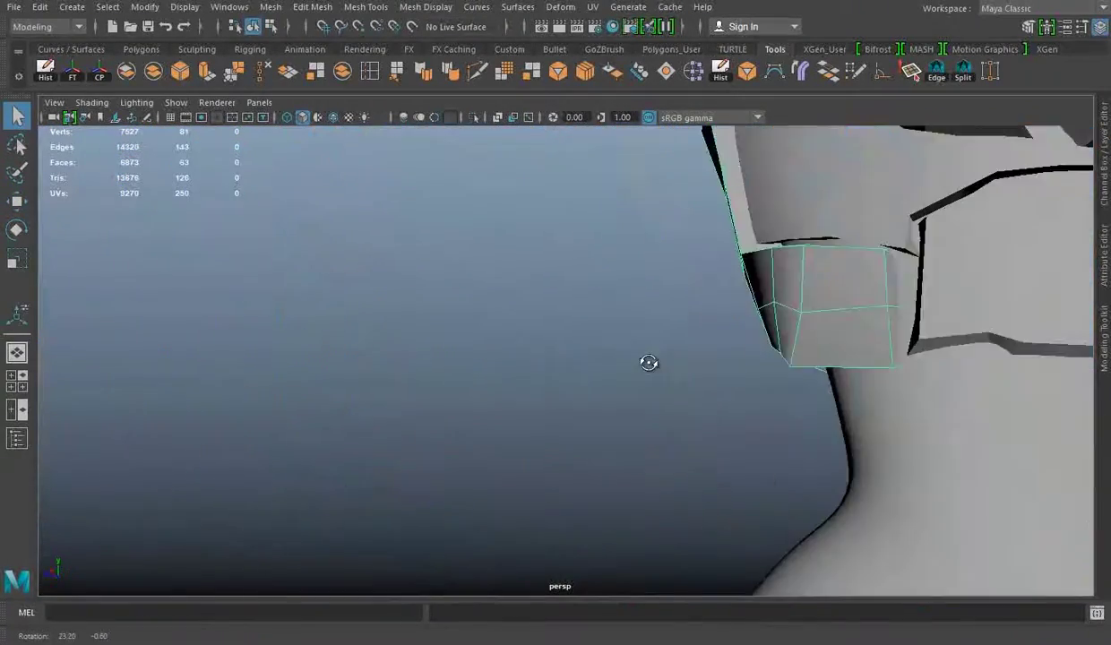
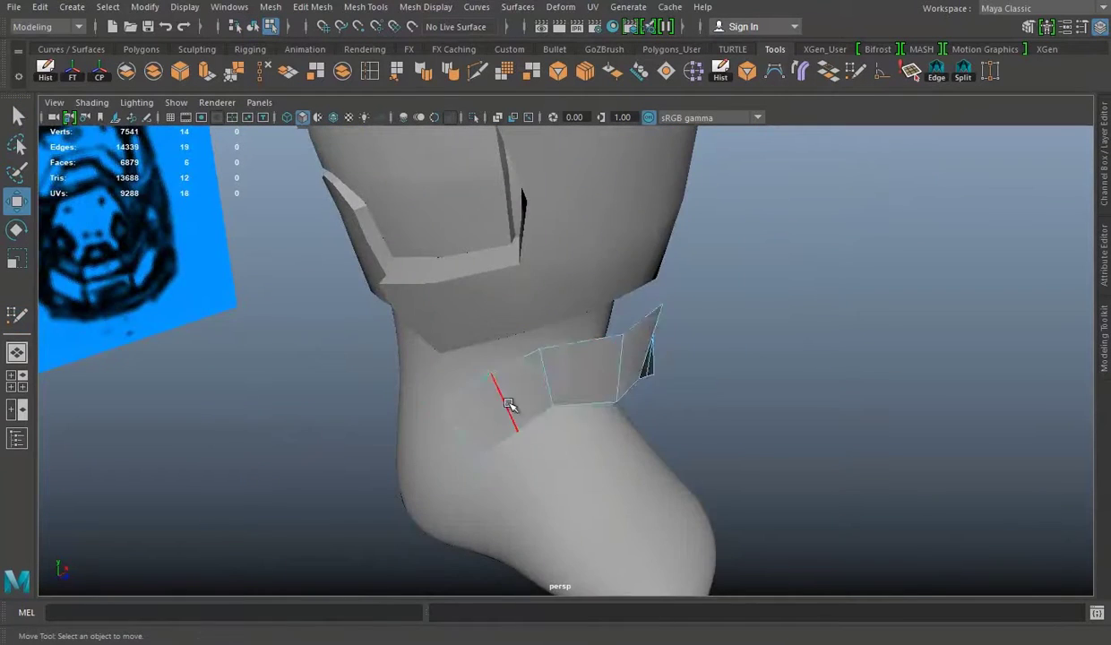
Step: Delete the stray piece, set the plane's Subdivisions Width to 6 and widen it
{"action": "right_click", "coordinate": [500, 215]}
{"action": "key", "text": "Delete"}
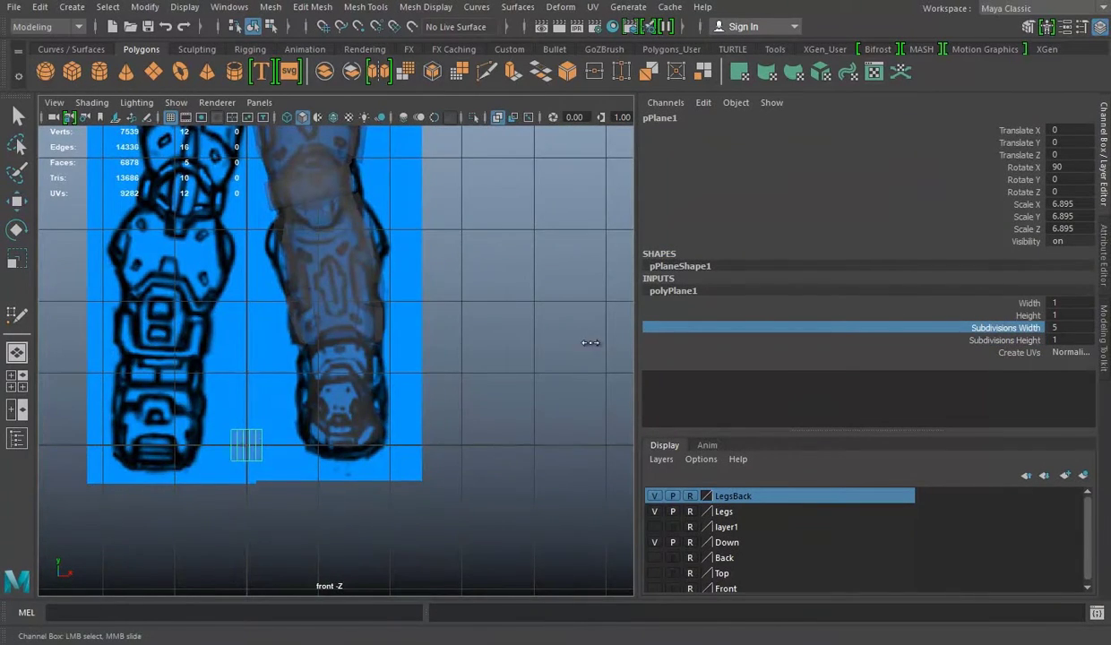
{"action": "middle_click_drag", "start_coordinate": [591, 342], "coordinate": [609, 343]}
{"action": "key", "text": "f"}
{"action": "scroll", "coordinate": [346, 473], "scroll_direction": "down", "scroll_amount": 2}
{"action": "mouse_move", "coordinate": [467, 333]}
{"action": "left_mouse_down"}
{"action": "mouse_move", "coordinate": [520, 334]}
{"action": "mouse_move", "coordinate": [392, 332]}
{"action": "mouse_move", "coordinate": [386, 322]}
{"action": "left_mouse_up"}
Step: Add a Bend deformer to the plane and raise its Curvature to wrap it around the leg
{"action": "left_click", "coordinate": [1105, 152]}
{"action": "left_click_drag", "start_coordinate": [866, 171], "coordinate": [591, 246], "text": "alt"}
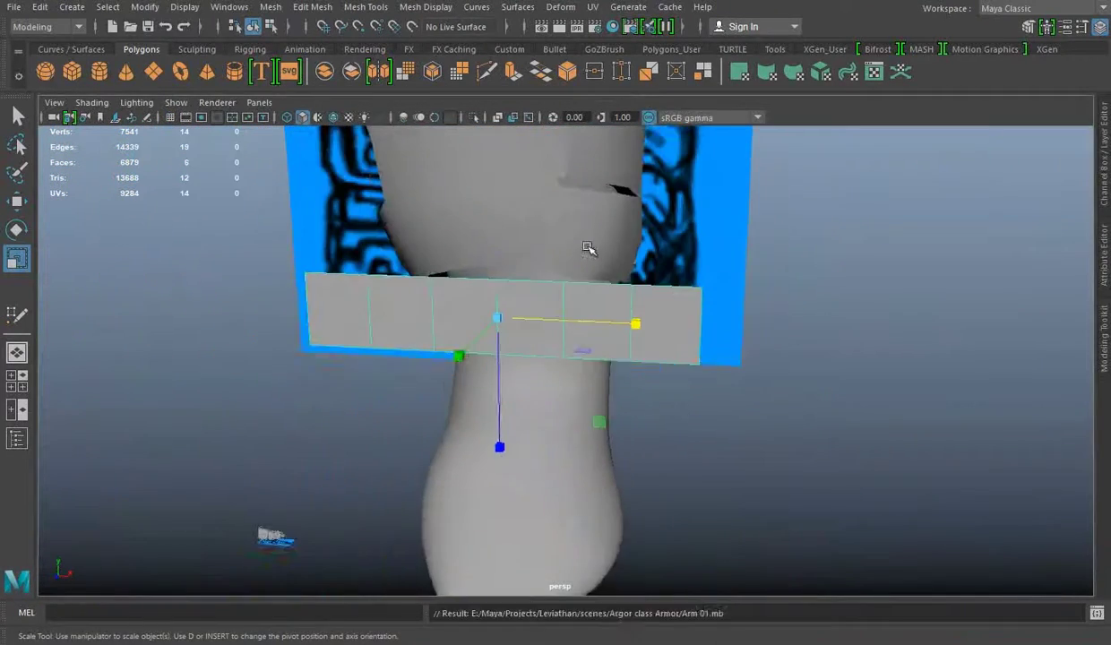
{"action": "left_click", "coordinate": [774, 49]}
{"action": "left_click", "coordinate": [1104, 152]}
{"action": "left_click_drag", "start_coordinate": [453, 297], "coordinate": [318, 425], "text": "alt"}
{"action": "key", "text": "e"}
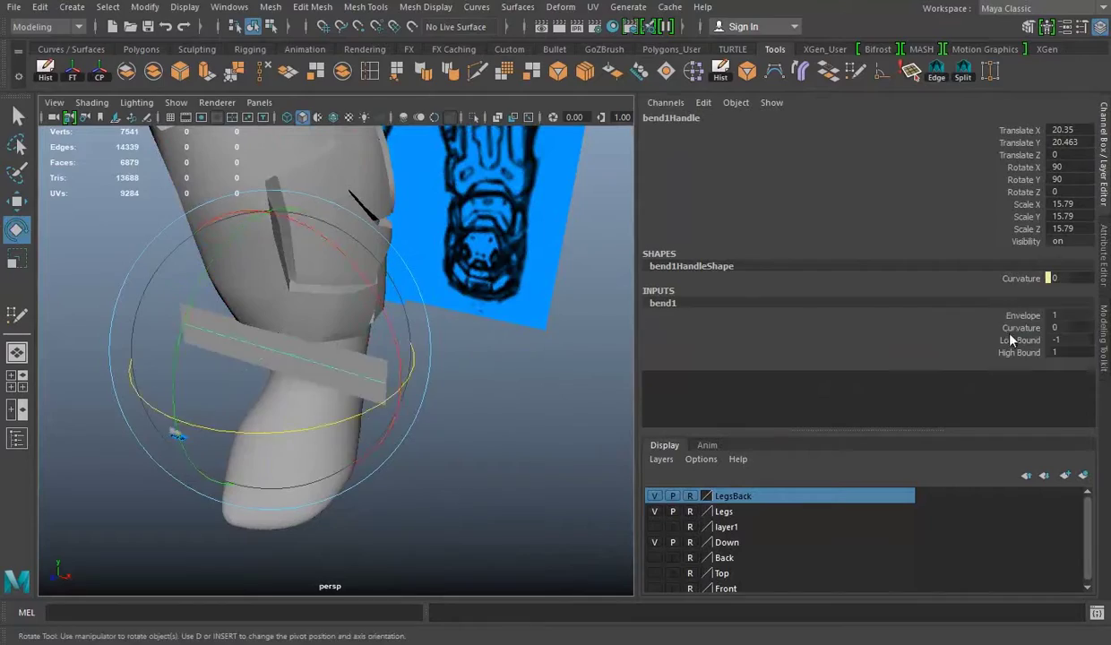
{"action": "left_click", "coordinate": [1020, 327]}
{"action": "middle_click_drag", "start_coordinate": [322, 397], "coordinate": [428, 307]}
{"action": "left_click_drag", "start_coordinate": [428, 307], "coordinate": [223, 324], "text": "alt"}
Step: Move the bent plane pPlane1 up to the ankle, aligned with the front blueprint
{"action": "left_click", "coordinate": [237, 272]}
{"action": "key", "text": "w"}
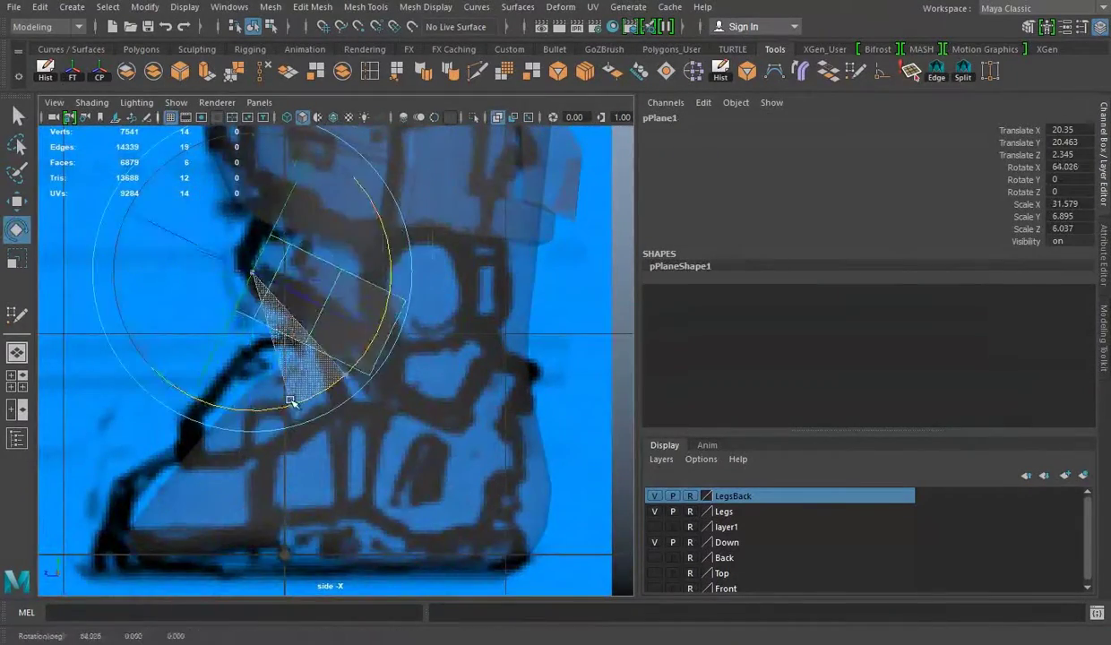
{"action": "key", "text": "space"}
{"action": "key", "text": "space"}
{"action": "key", "text": "w"}
{"action": "middle_click_drag", "start_coordinate": [292, 402], "coordinate": [292, 360]}
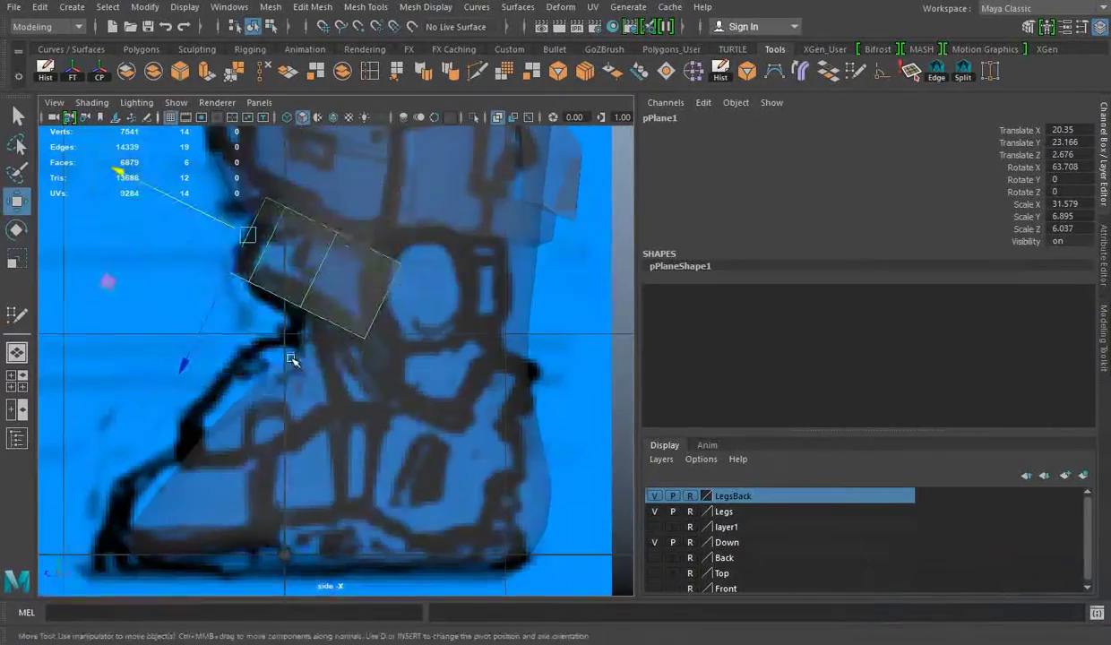
{"action": "left_click_drag", "start_coordinate": [215, 313], "coordinate": [426, 419], "text": "alt"}
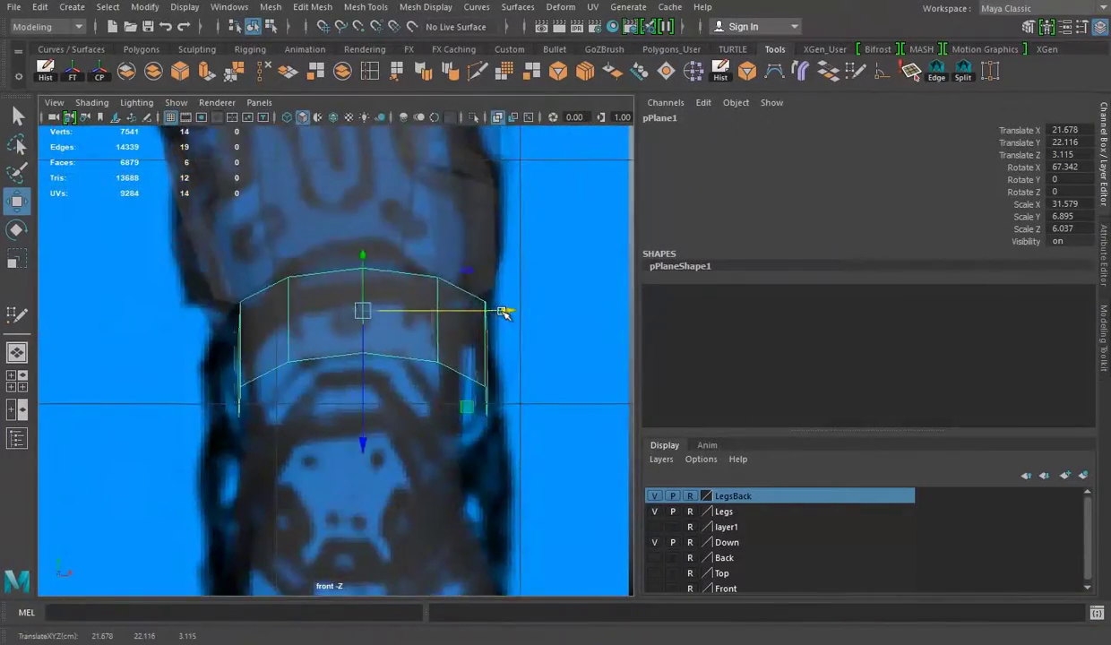
{"action": "left_click_drag", "start_coordinate": [504, 312], "coordinate": [293, 310], "text": "alt"}
Step: Extrude the band's edges for thickness, then scale and stretch its faces to fit the blueprint
{"action": "right_click_drag", "start_coordinate": [576, 217], "coordinate": [538, 359], "text": "shift"}
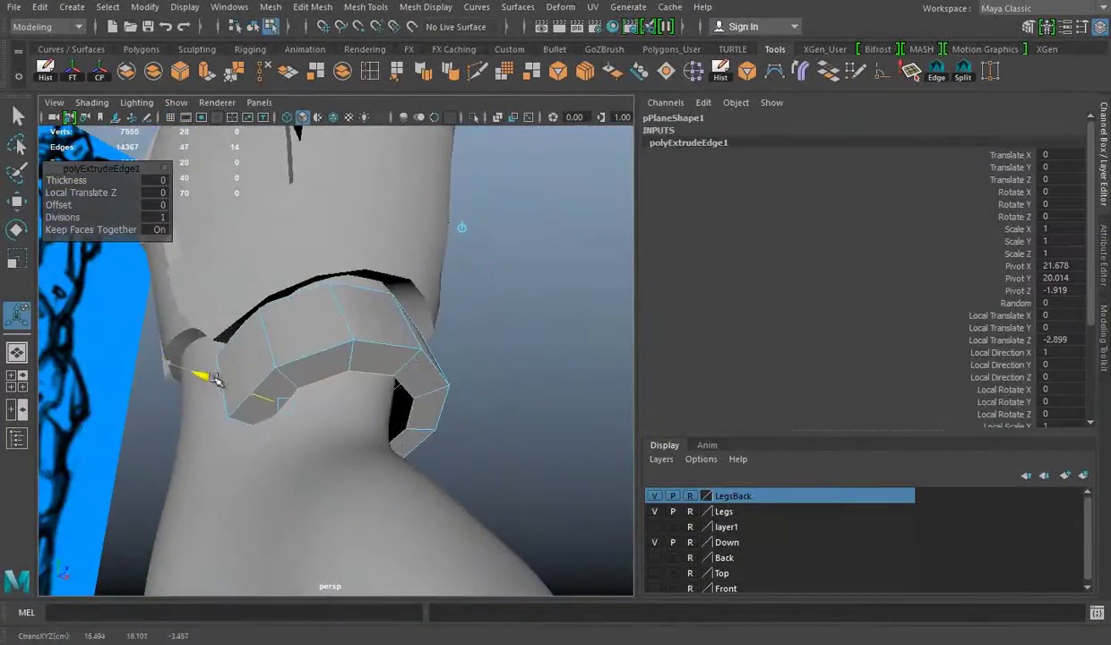
{"action": "left_click_drag", "start_coordinate": [215, 378], "coordinate": [417, 423], "text": "alt"}
{"action": "key", "text": "space"}
{"action": "key", "text": "space"}
{"action": "key", "text": "e"}
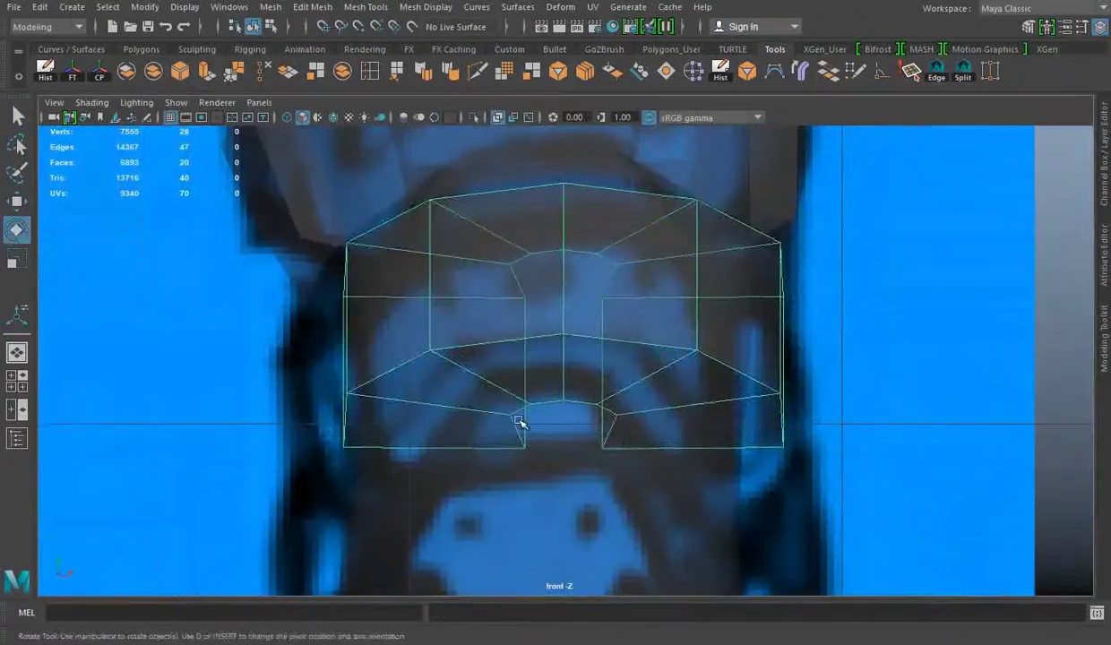
{"action": "mouse_move", "coordinate": [736, 256]}
{"action": "left_mouse_down"}
{"action": "mouse_move", "coordinate": [694, 260]}
{"action": "mouse_move", "coordinate": [619, 358]}
{"action": "mouse_move", "coordinate": [596, 333]}
{"action": "left_mouse_up"}
{"action": "key", "text": "w"}
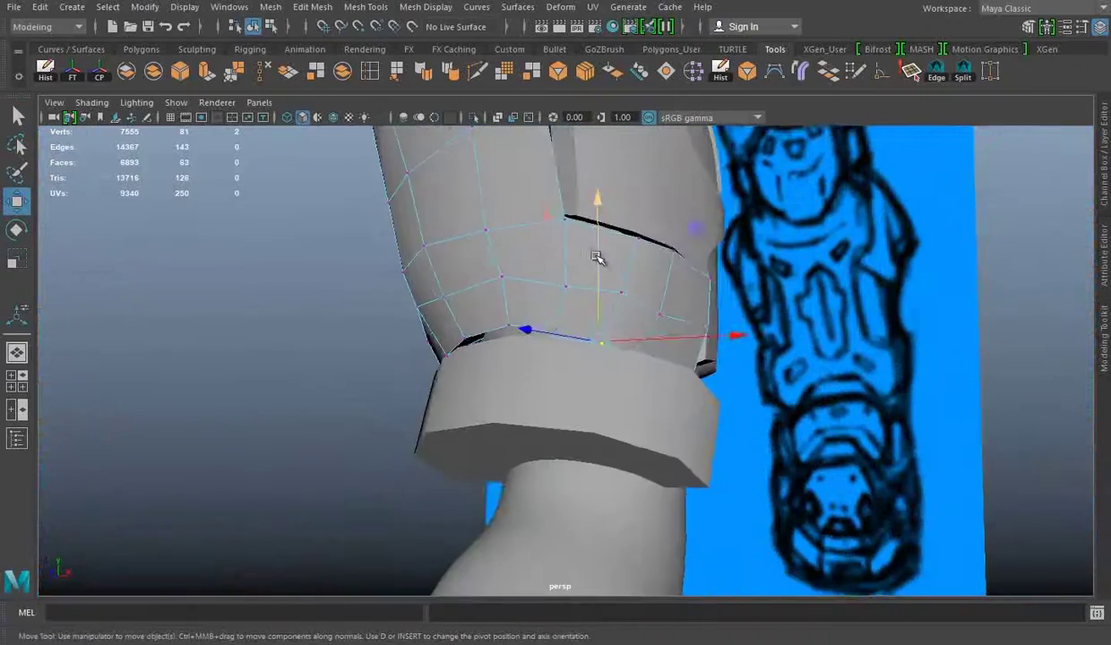
{"action": "mouse_move", "coordinate": [648, 384]}
{"action": "left_mouse_down"}
{"action": "mouse_move", "coordinate": [627, 347]}
{"action": "mouse_move", "coordinate": [669, 317]}
{"action": "mouse_move", "coordinate": [477, 375]}
{"action": "mouse_move", "coordinate": [510, 449]}
{"action": "mouse_move", "coordinate": [650, 288]}
{"action": "mouse_move", "coordinate": [554, 393]}
{"action": "left_mouse_up"}
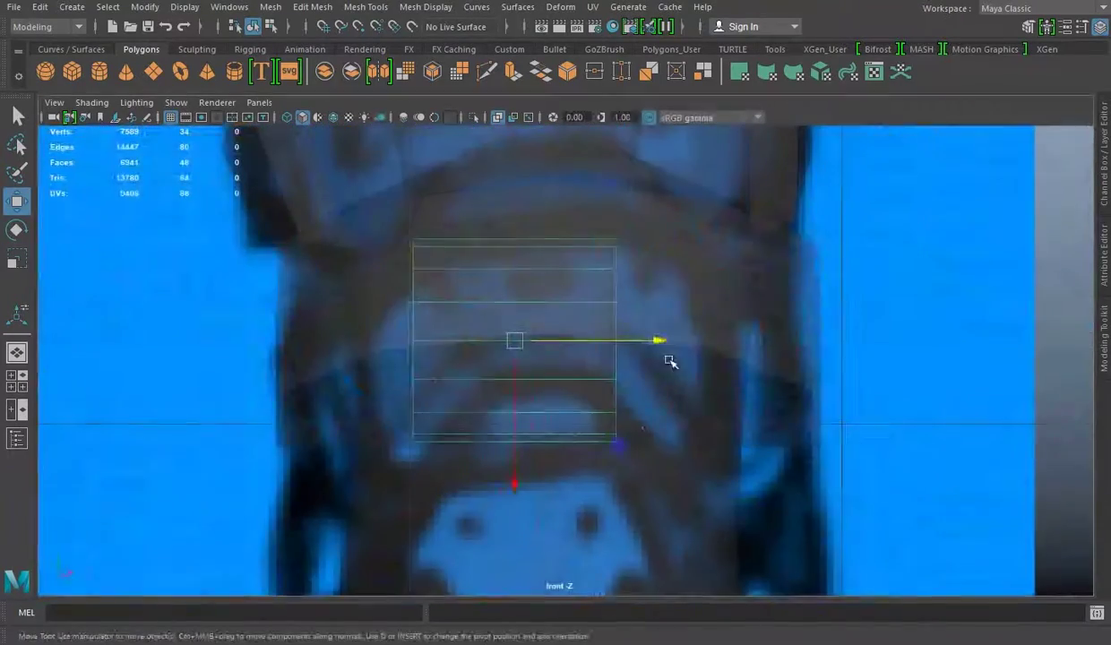
{"action": "mouse_move", "coordinate": [670, 362]}
{"action": "left_mouse_down"}
{"action": "mouse_move", "coordinate": [781, 343]}
{"action": "mouse_move", "coordinate": [683, 339]}
{"action": "left_mouse_up"}
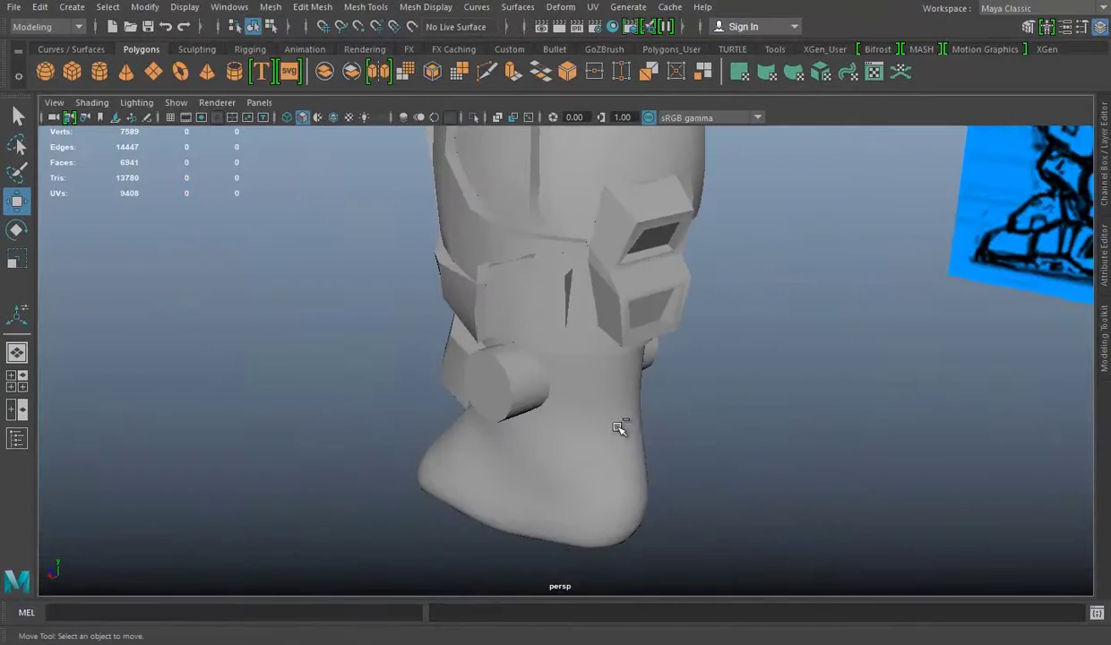
{"action": "mouse_move", "coordinate": [618, 428]}
{"action": "left_mouse_down", "text": "alt"}
{"action": "mouse_move", "coordinate": [742, 413]}
{"action": "mouse_move", "coordinate": [804, 451]}
{"action": "mouse_move", "coordinate": [734, 437]}
{"action": "left_mouse_up", "text": "alt"}
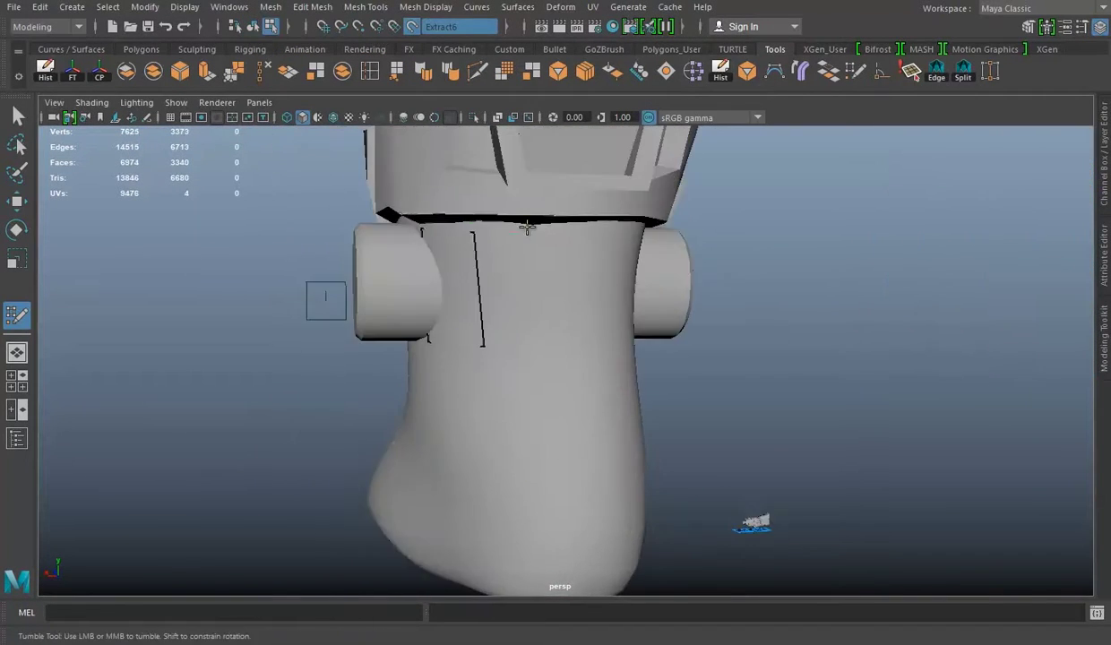
Step: Quad-draw a test face over the foot in four-view, then undo it
{"action": "mouse_move", "coordinate": [631, 333]}
{"action": "left_mouse_down", "text": "alt"}
{"action": "mouse_move", "coordinate": [652, 342]}
{"action": "mouse_move", "coordinate": [649, 238]}
{"action": "mouse_move", "coordinate": [508, 261]}
{"action": "mouse_move", "coordinate": [530, 238]}
{"action": "left_mouse_up", "text": "alt"}
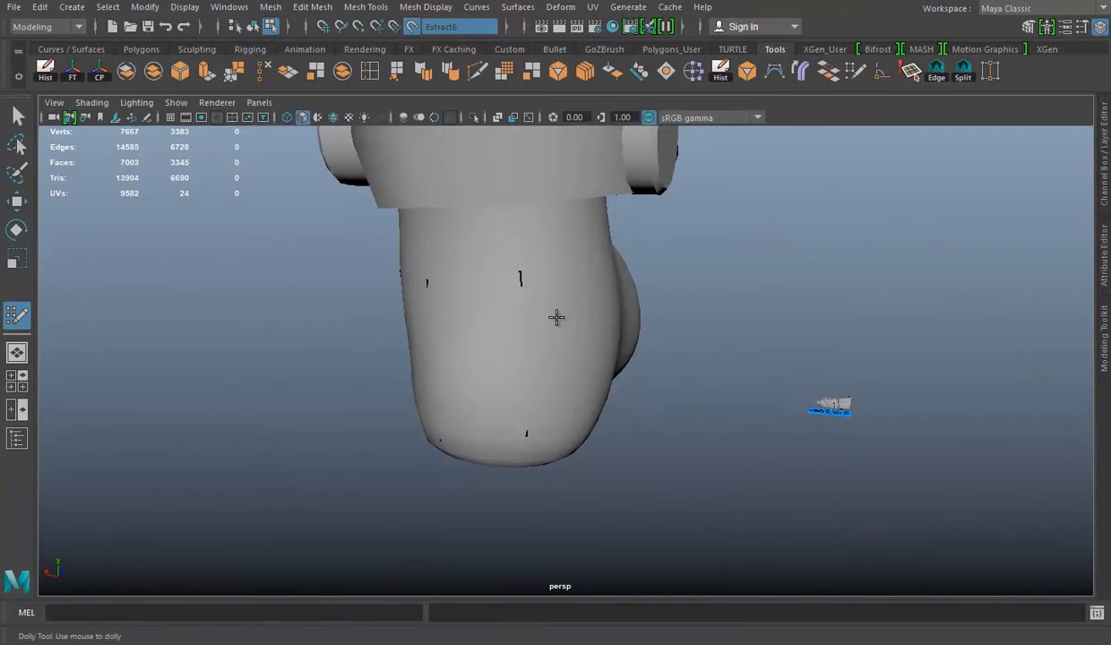
{"action": "left_click_drag", "start_coordinate": [548, 392], "coordinate": [572, 266], "text": "alt"}
{"action": "mouse_move", "coordinate": [645, 264]}
{"action": "left_mouse_down", "text": "alt"}
{"action": "mouse_move", "coordinate": [772, 339]}
{"action": "mouse_move", "coordinate": [782, 329]}
{"action": "left_mouse_up", "text": "alt"}
{"action": "key", "text": "space"}
{"action": "right_click_drag", "start_coordinate": [847, 213], "coordinate": [867, 216], "text": "alt"}
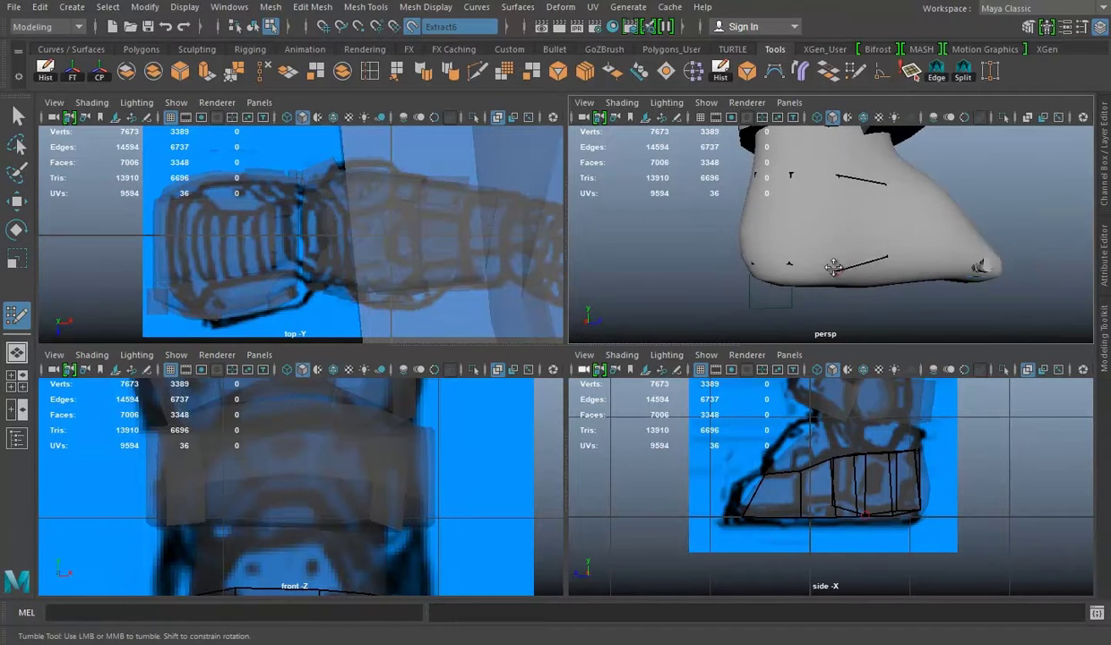
{"action": "right_click_drag", "start_coordinate": [787, 260], "coordinate": [960, 220], "text": "alt"}
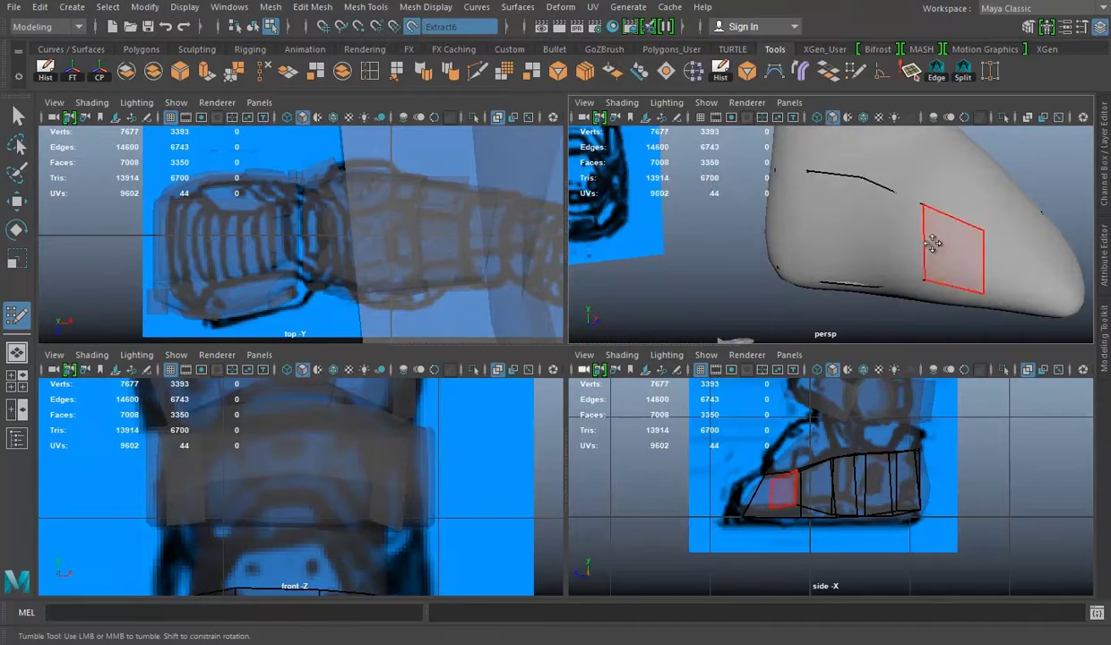
{"action": "key", "text": "ctrl+z"}
{"action": "middle_click_drag", "start_coordinate": [931, 242], "coordinate": [885, 232], "text": "alt"}
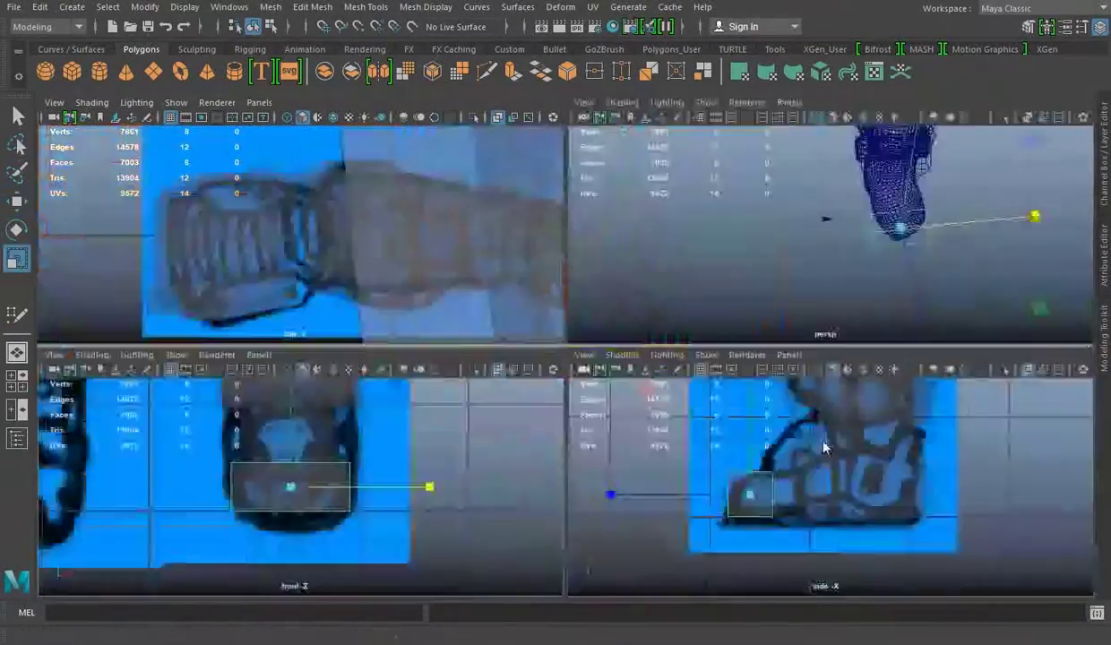
Step: Trace the boot outline in the maximized side view by extruding and moving vertices
{"action": "key", "text": "space"}
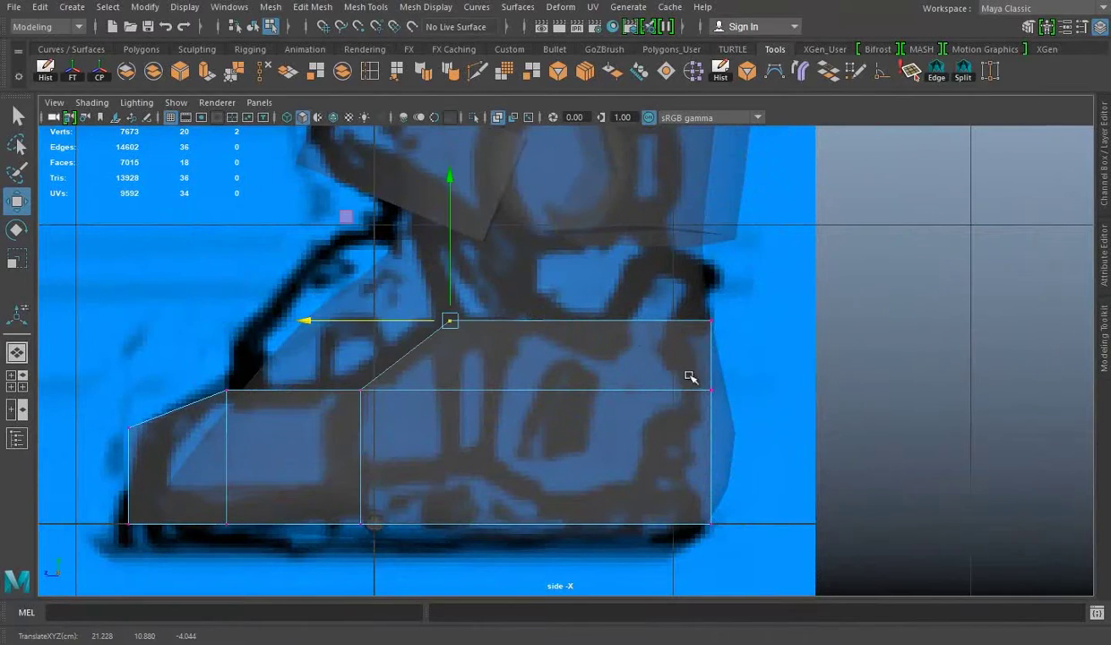
{"action": "scroll", "coordinate": [690, 377], "scroll_direction": "up", "scroll_amount": 1}
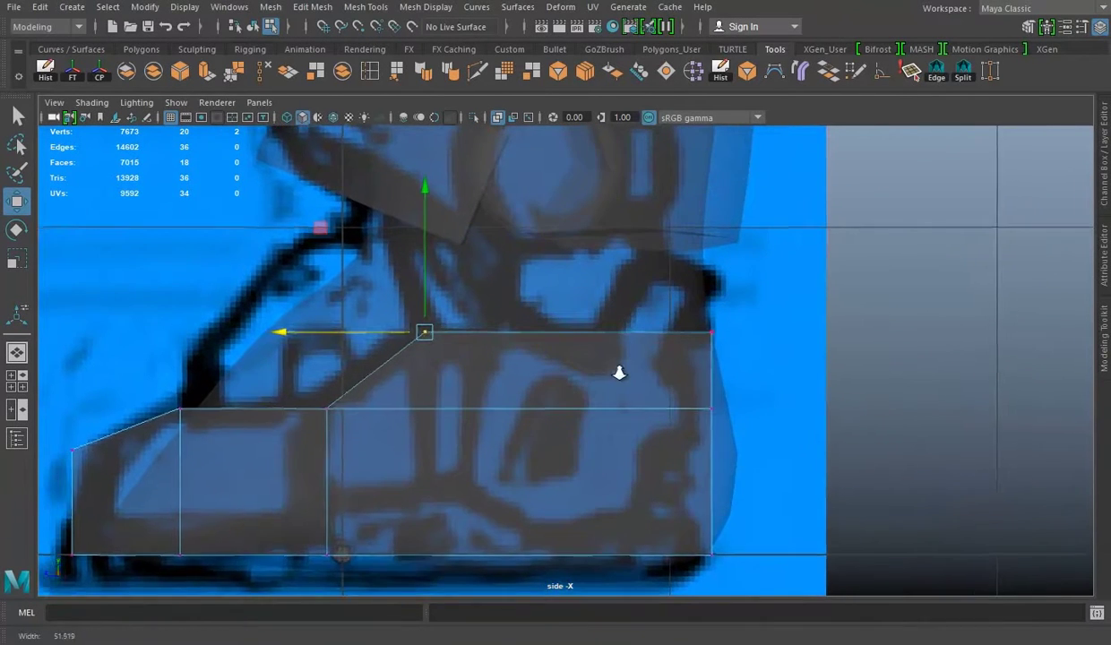
{"action": "middle_click_drag", "start_coordinate": [618, 372], "coordinate": [645, 323], "text": "alt"}
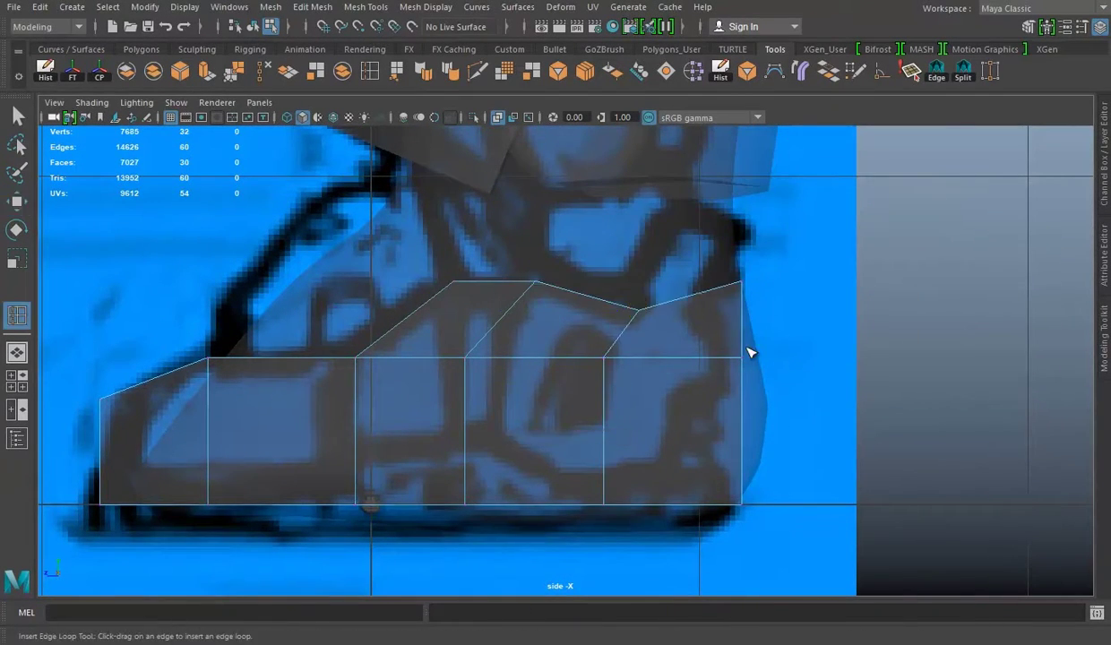
{"action": "key", "text": "space"}
{"action": "key", "text": "space"}
Step: Add horizontal edge loops across the boot shell with Insert Edge Loop Tool
{"action": "key", "text": "y"}
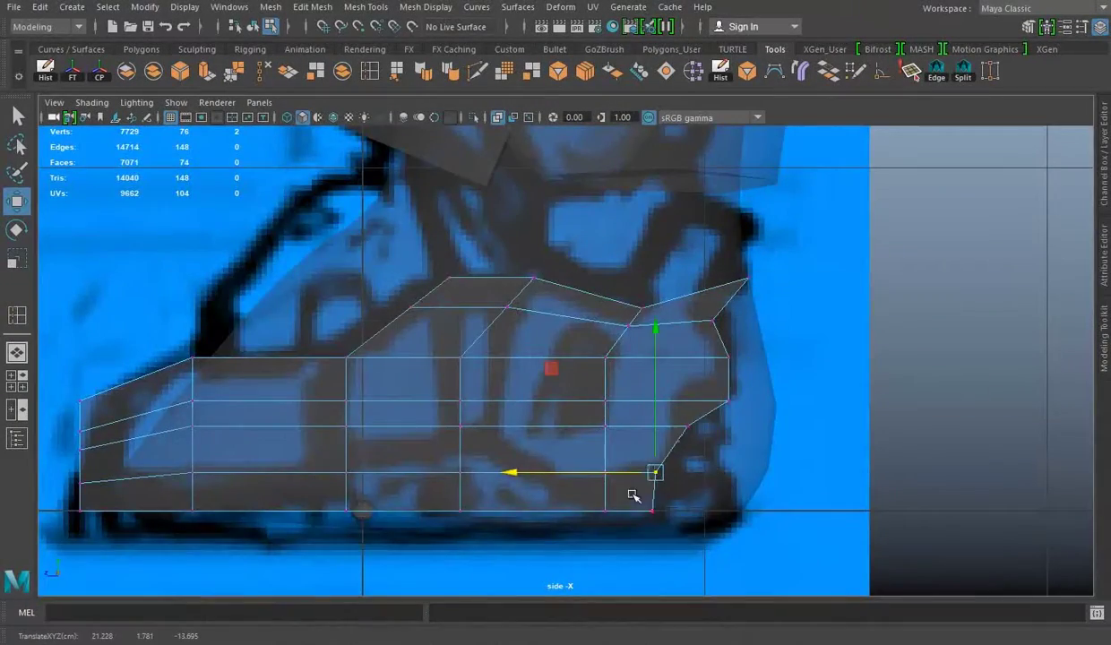
{"action": "scroll", "coordinate": [633, 496], "scroll_direction": "down", "scroll_amount": 3}
{"action": "left_click_drag", "start_coordinate": [556, 372], "coordinate": [446, 390], "text": "alt"}
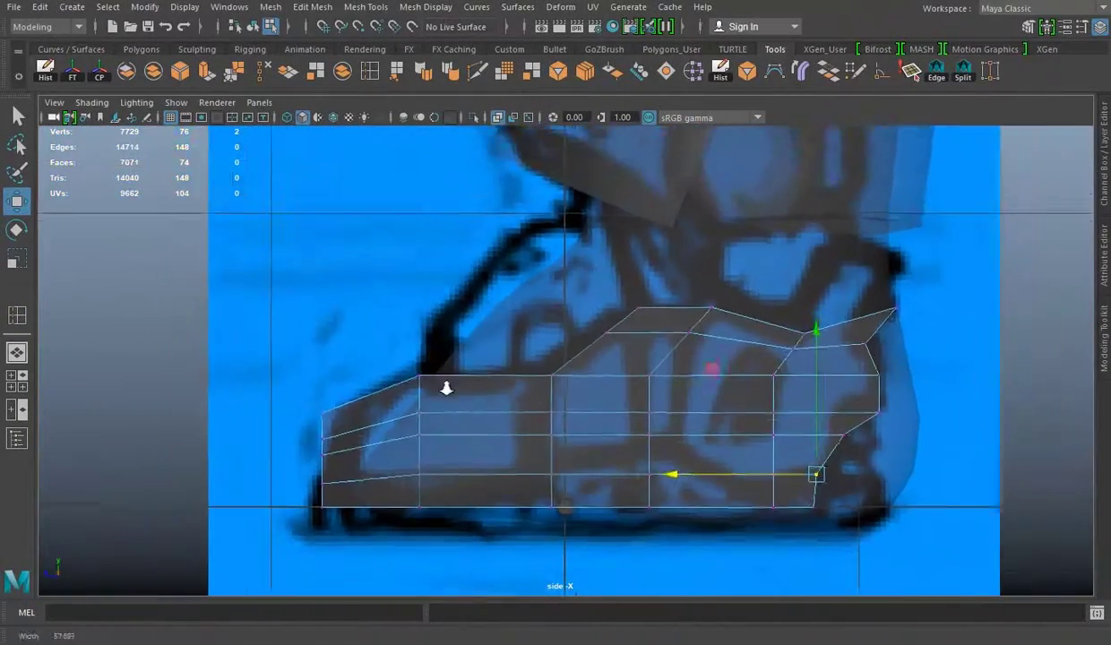
{"action": "mouse_move", "coordinate": [392, 422]}
{"action": "left_mouse_down", "text": "alt"}
{"action": "mouse_move", "coordinate": [610, 344]}
{"action": "mouse_move", "coordinate": [801, 252]}
{"action": "left_mouse_up", "text": "alt"}
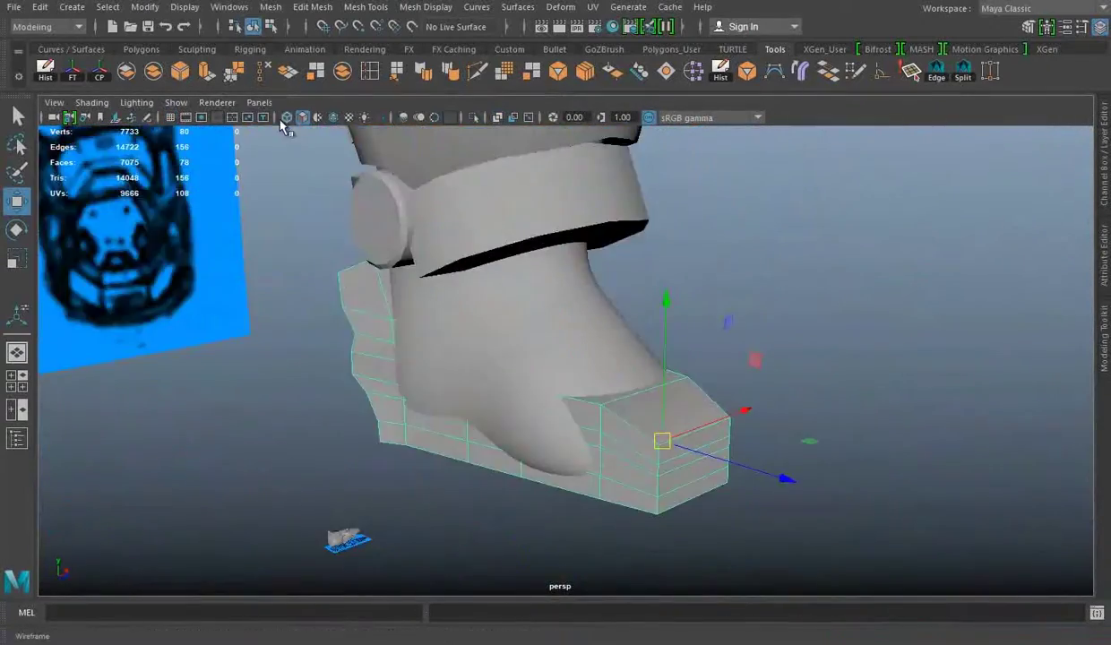
Step: In wireframe, rotate the boot shell and raise the selected block above the ground line
{"action": "left_click", "coordinate": [287, 117]}
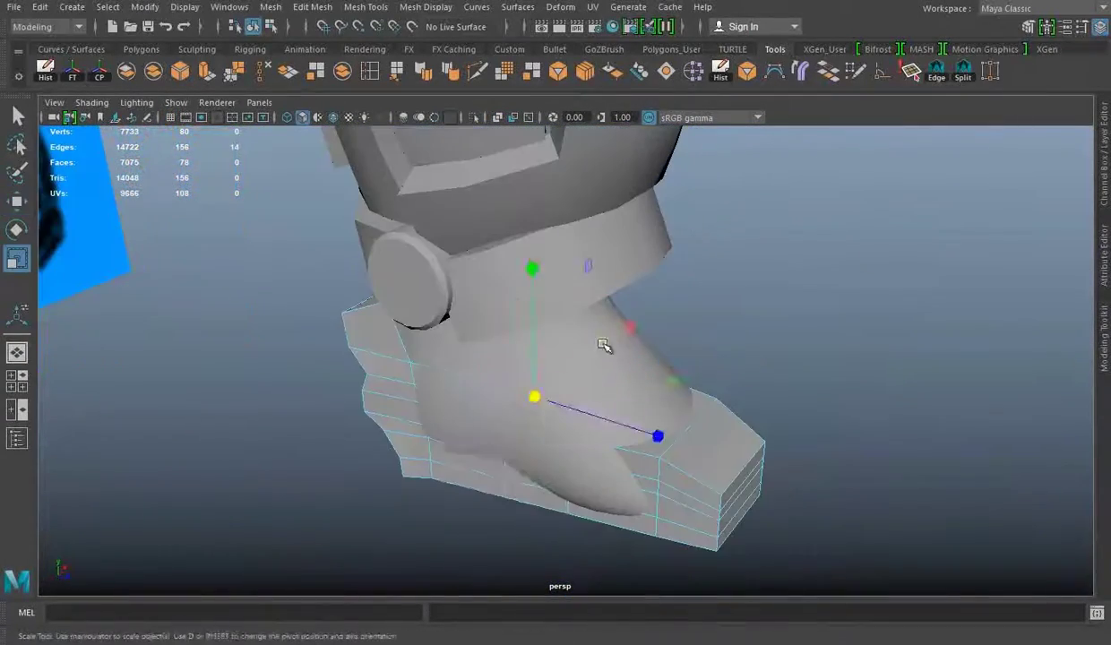
{"action": "right_click_drag", "start_coordinate": [627, 216], "coordinate": [820, 185]}
{"action": "left_click_drag", "start_coordinate": [820, 186], "coordinate": [520, 383], "text": "alt"}
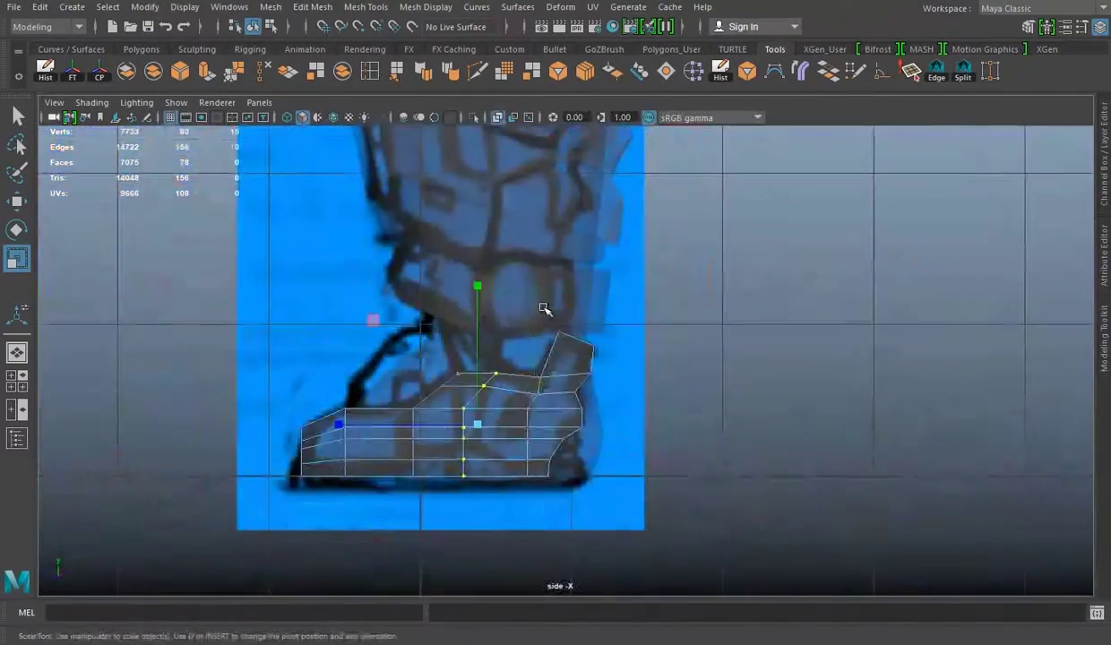
{"action": "mouse_move", "coordinate": [668, 360]}
{"action": "left_mouse_down", "text": "alt"}
{"action": "mouse_move", "coordinate": [541, 397]}
{"action": "mouse_move", "coordinate": [628, 392]}
{"action": "mouse_move", "coordinate": [677, 368]}
{"action": "mouse_move", "coordinate": [635, 435]}
{"action": "mouse_move", "coordinate": [576, 489]}
{"action": "mouse_move", "coordinate": [657, 364]}
{"action": "mouse_move", "coordinate": [620, 285]}
{"action": "left_mouse_up", "text": "alt"}
{"action": "key", "text": "e"}
{"action": "key", "text": "w"}
{"action": "key", "text": "r"}
{"action": "key", "text": "e"}
{"action": "left_click_drag", "start_coordinate": [638, 333], "coordinate": [642, 363]}
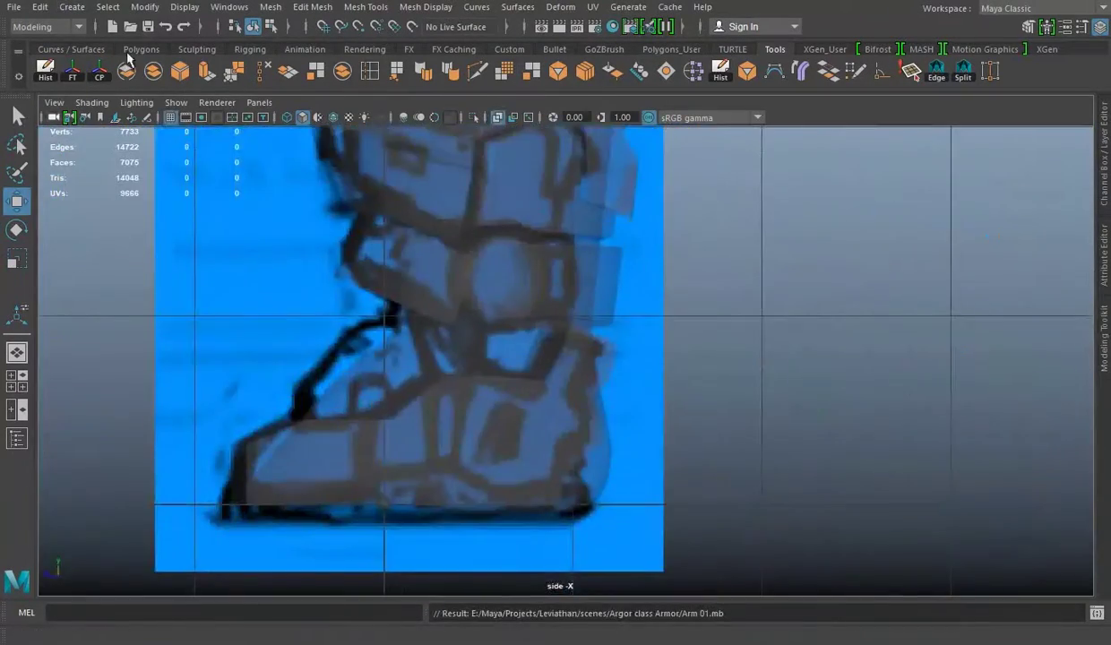
{"action": "scroll", "coordinate": [263, 388], "scroll_direction": "up", "scroll_amount": 3}
{"action": "left_click_drag", "start_coordinate": [398, 502], "coordinate": [435, 394]}
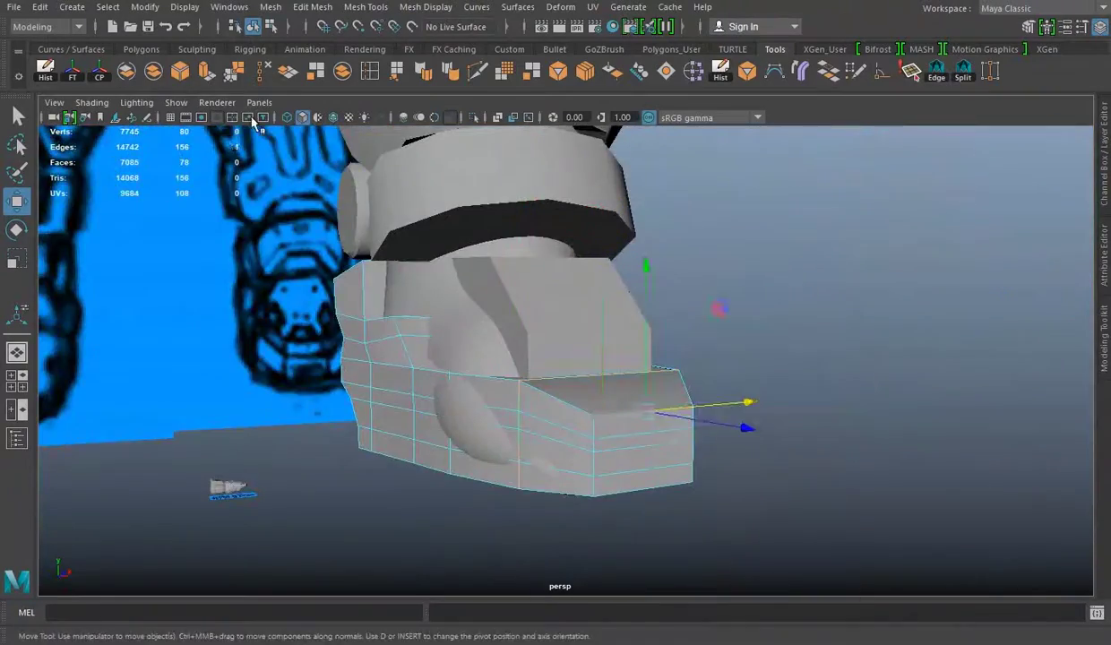
Step: Extrude the sole faces beneath the boot
{"action": "right_click_drag", "start_coordinate": [486, 215], "coordinate": [489, 406]}
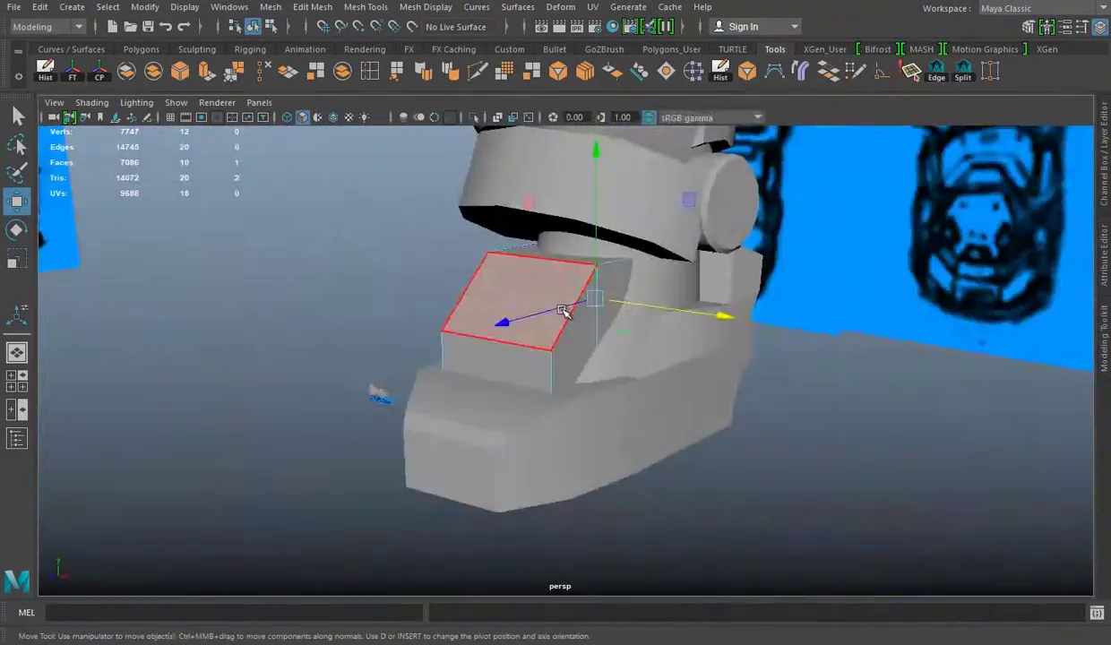
{"action": "mouse_move", "coordinate": [565, 308]}
{"action": "left_mouse_down", "text": "alt"}
{"action": "mouse_move", "coordinate": [610, 409]}
{"action": "mouse_move", "coordinate": [501, 402]}
{"action": "left_mouse_up", "text": "alt"}
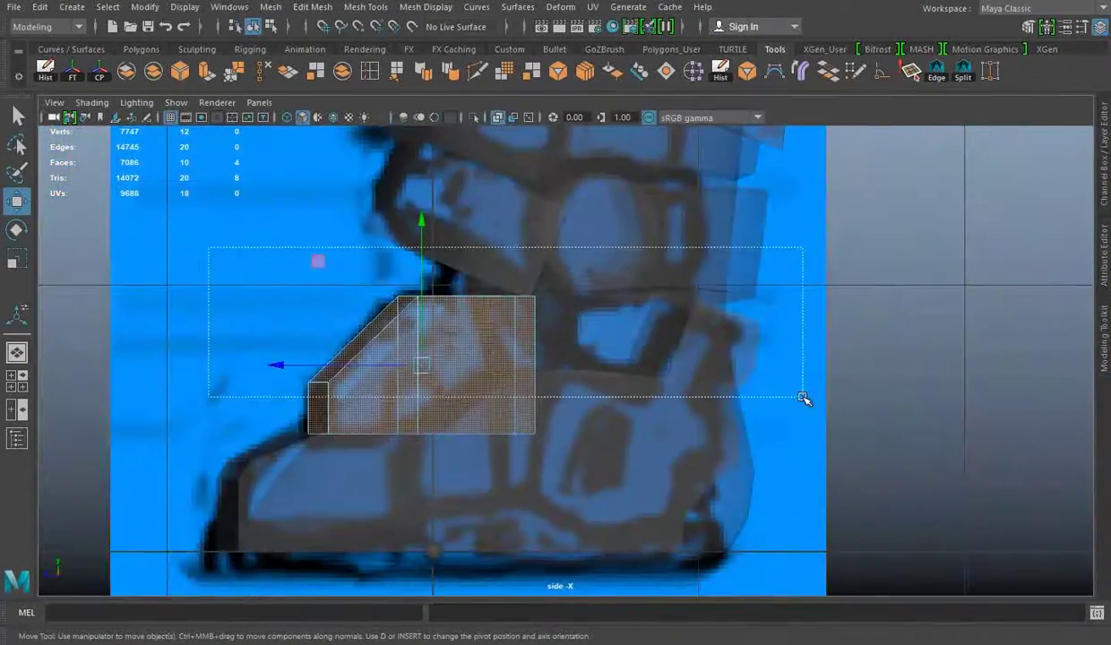
{"action": "key", "text": "space"}
{"action": "key", "text": "space"}
{"action": "key", "text": "space"}
{"action": "key", "text": "space"}
{"action": "key", "text": "4"}
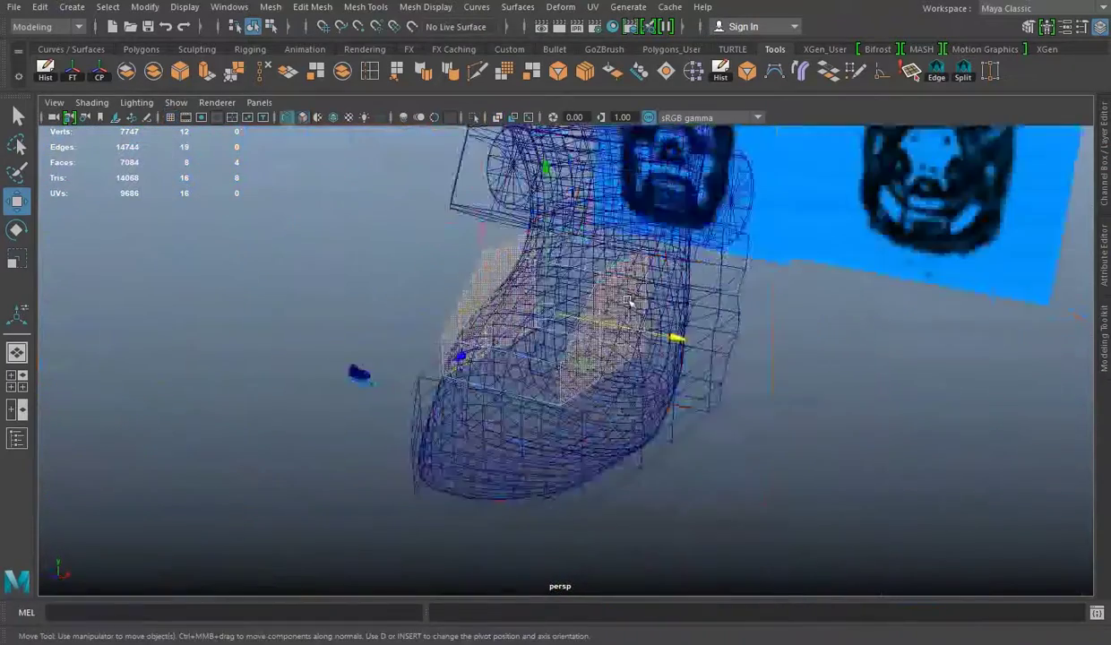
{"action": "key", "text": "ctrl+e"}
{"action": "mouse_move", "coordinate": [437, 199]}
{"action": "left_mouse_down", "text": "alt"}
{"action": "mouse_move", "coordinate": [607, 348]}
{"action": "mouse_move", "coordinate": [565, 280]}
{"action": "mouse_move", "coordinate": [720, 368]}
{"action": "mouse_move", "coordinate": [607, 365]}
{"action": "left_mouse_up", "text": "alt"}
{"action": "key", "text": "w"}
{"action": "left_click_drag", "start_coordinate": [635, 315], "coordinate": [391, 365]}
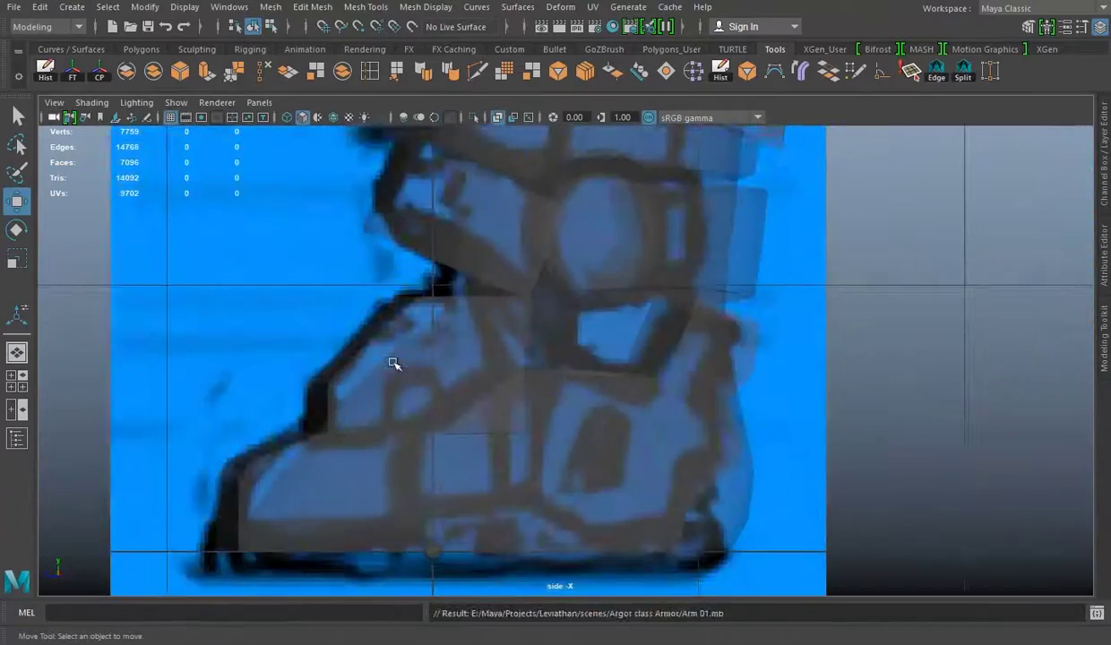
{"action": "left_click_drag", "start_coordinate": [726, 433], "coordinate": [828, 311], "text": "alt"}
Step: Scale the sole plate in the side view to match the blueprint's foot length
{"action": "left_click", "coordinate": [624, 255]}
{"action": "key", "text": "ctrl+a"}
{"action": "mouse_move", "coordinate": [624, 256]}
{"action": "left_mouse_down", "text": "alt"}
{"action": "mouse_move", "coordinate": [562, 379]}
{"action": "mouse_move", "coordinate": [684, 332]}
{"action": "left_mouse_up", "text": "alt"}
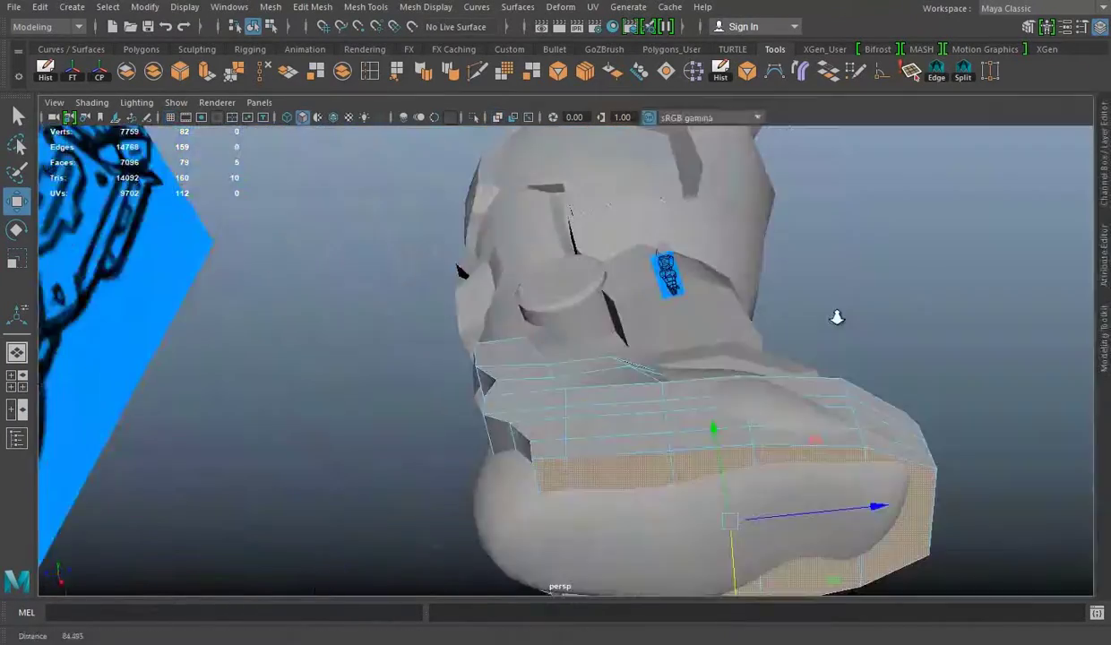
{"action": "left_click", "coordinate": [310, 7]}
{"action": "left_click_drag", "start_coordinate": [758, 387], "coordinate": [652, 413], "text": "alt"}
{"action": "key", "text": "w"}
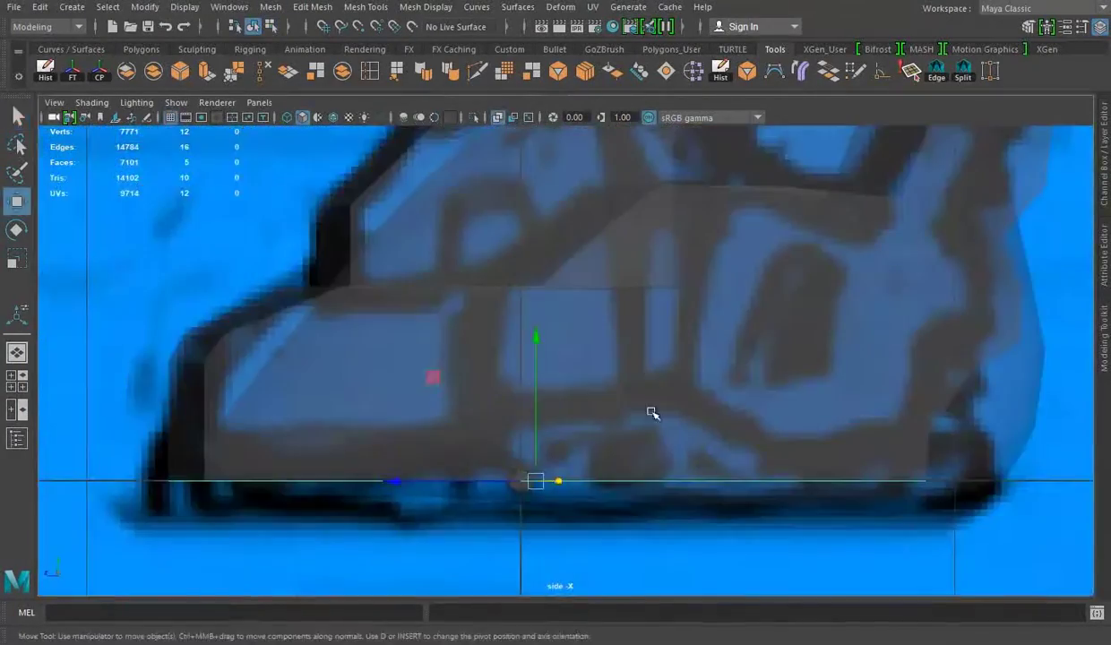
{"action": "scroll", "coordinate": [813, 305], "scroll_direction": "down", "scroll_amount": 2}
{"action": "key", "text": "space"}
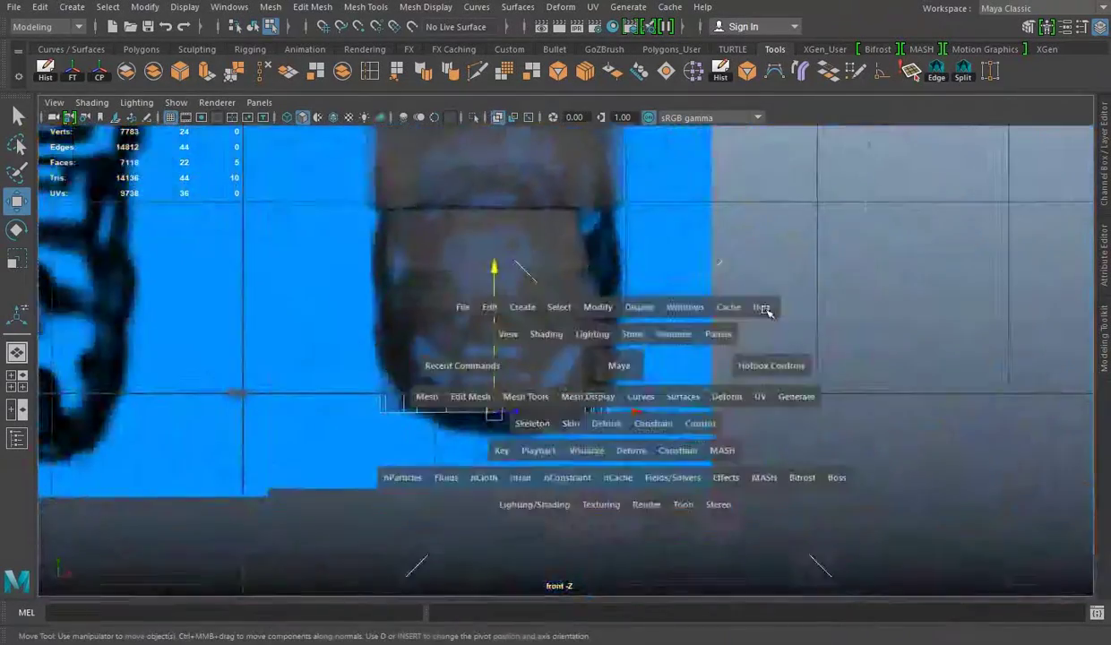
{"action": "left_click_drag", "start_coordinate": [763, 307], "coordinate": [744, 323]}
{"action": "key", "text": "r"}
{"action": "key", "text": "space"}
{"action": "left_click_drag", "start_coordinate": [448, 370], "coordinate": [454, 414]}
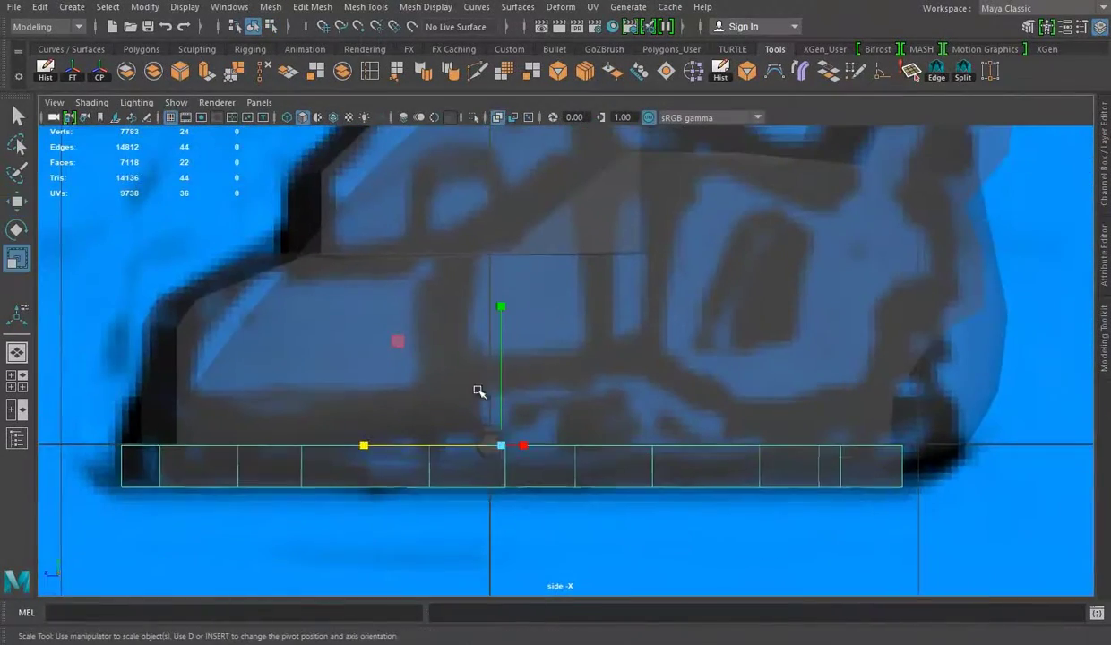
Step: Insert an edge loop across the sole plate
{"action": "key", "text": "space"}
{"action": "key", "text": "space"}
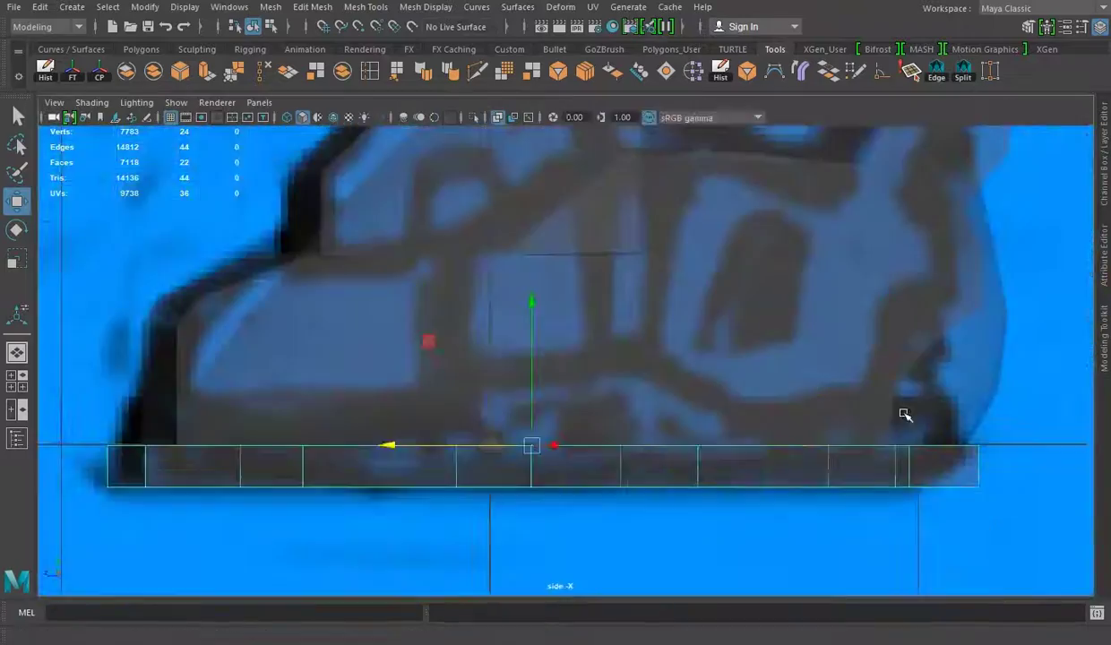
{"action": "key", "text": "space"}
{"action": "left_click_drag", "start_coordinate": [905, 414], "coordinate": [584, 288], "text": "alt"}
{"action": "left_click", "coordinate": [564, 244]}
{"action": "key", "text": "w"}
{"action": "mouse_move", "coordinate": [564, 244]}
{"action": "left_mouse_down", "text": "alt"}
{"action": "mouse_move", "coordinate": [336, 251]}
{"action": "mouse_move", "coordinate": [315, 229]}
{"action": "mouse_move", "coordinate": [553, 367]}
{"action": "left_mouse_up", "text": "alt"}
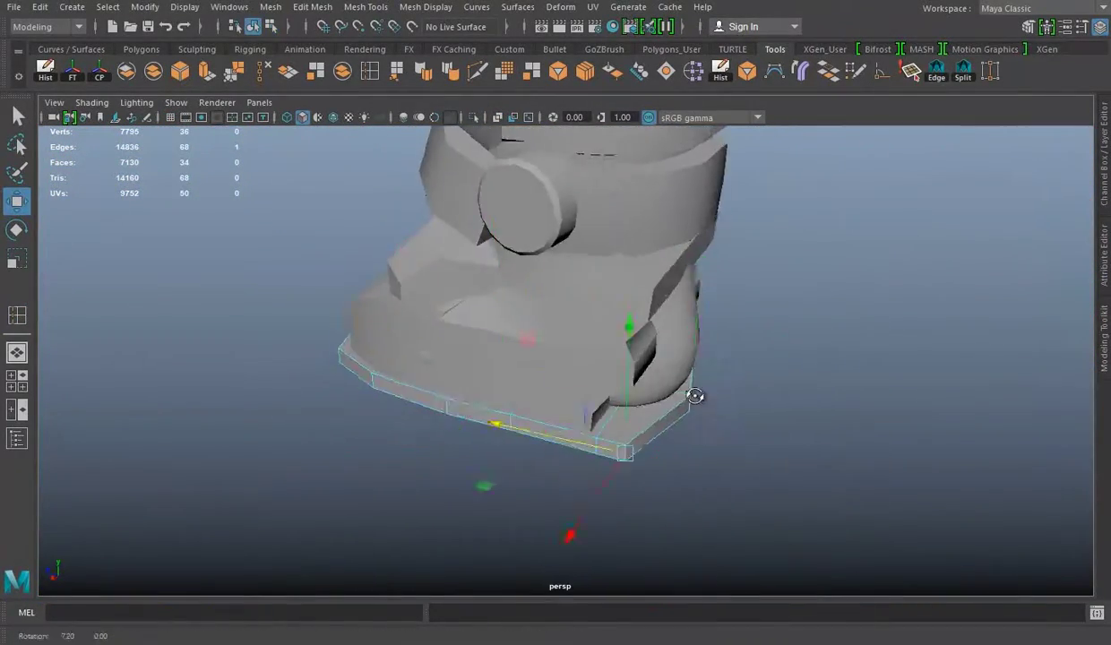
Step: Assign a new Blinn material to the leg armor and edit its attributes
{"action": "left_click_drag", "start_coordinate": [506, 287], "coordinate": [474, 303], "text": "alt"}
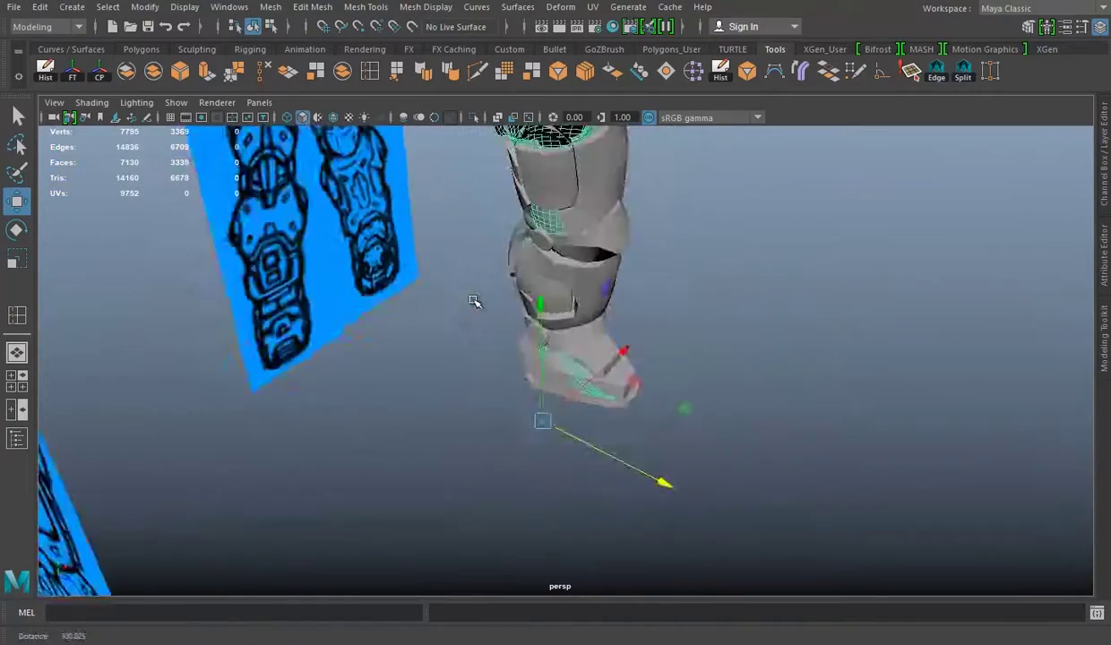
{"action": "right_click_drag", "start_coordinate": [798, 204], "coordinate": [893, 533]}
{"action": "left_click", "coordinate": [1105, 336]}
{"action": "left_click", "coordinate": [1105, 266]}
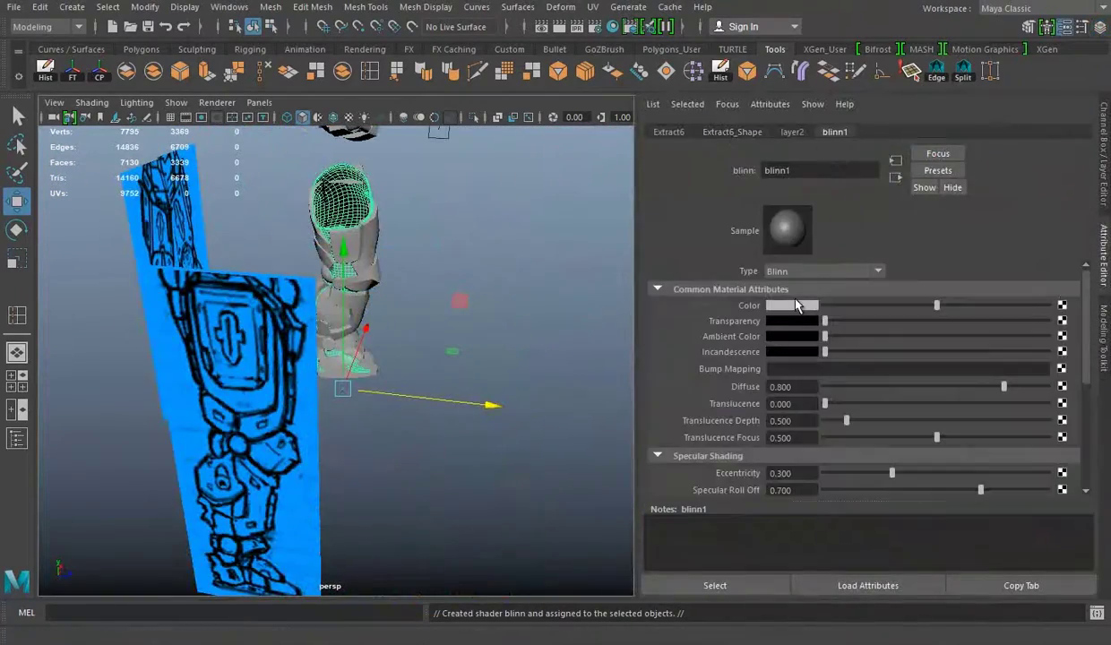
{"action": "key", "text": "ctrl+a"}
Step: Isolate the armor piece, then restore the scene and zoom in on the ankle band
{"action": "mouse_move", "coordinate": [901, 283]}
{"action": "left_mouse_down", "text": "alt"}
{"action": "mouse_move", "coordinate": [610, 367]}
{"action": "mouse_move", "coordinate": [665, 390]}
{"action": "mouse_move", "coordinate": [521, 409]}
{"action": "mouse_move", "coordinate": [556, 348]}
{"action": "mouse_move", "coordinate": [595, 368]}
{"action": "mouse_move", "coordinate": [579, 383]}
{"action": "mouse_move", "coordinate": [605, 327]}
{"action": "mouse_move", "coordinate": [529, 295]}
{"action": "left_mouse_up", "text": "alt"}
{"action": "key", "text": "ctrl+1"}
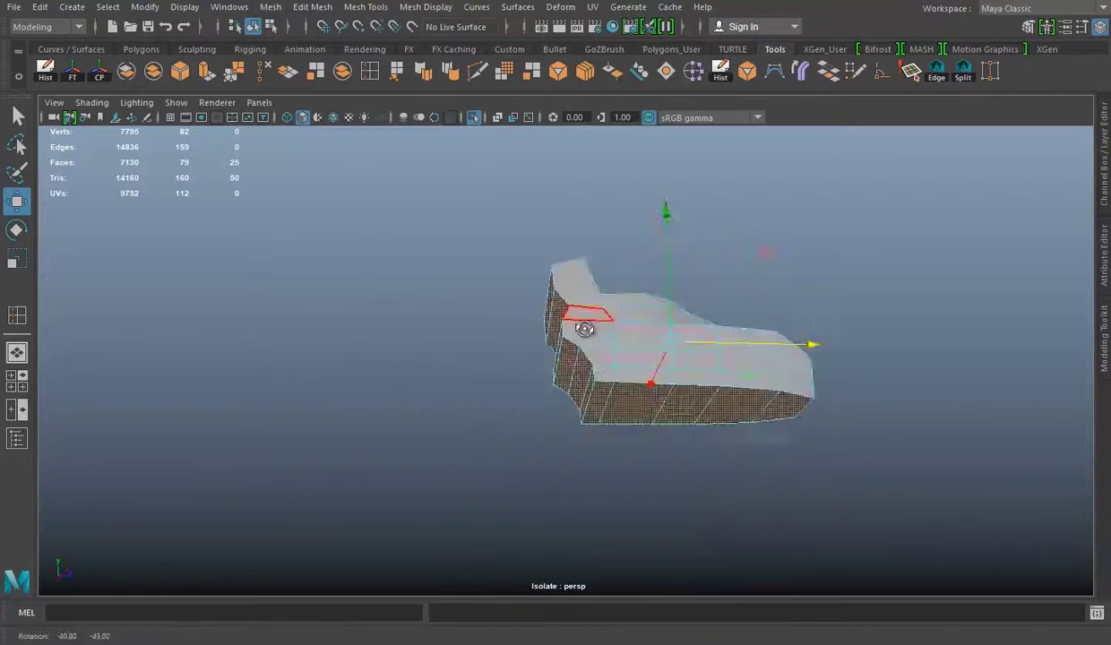
{"action": "key", "text": "ctrl+1"}
{"action": "mouse_move", "coordinate": [705, 285]}
{"action": "left_mouse_down", "text": "alt"}
{"action": "mouse_move", "coordinate": [734, 368]}
{"action": "mouse_move", "coordinate": [529, 379]}
{"action": "left_mouse_up", "text": "alt"}
{"action": "right_click_drag", "start_coordinate": [529, 379], "coordinate": [547, 423], "text": "alt"}
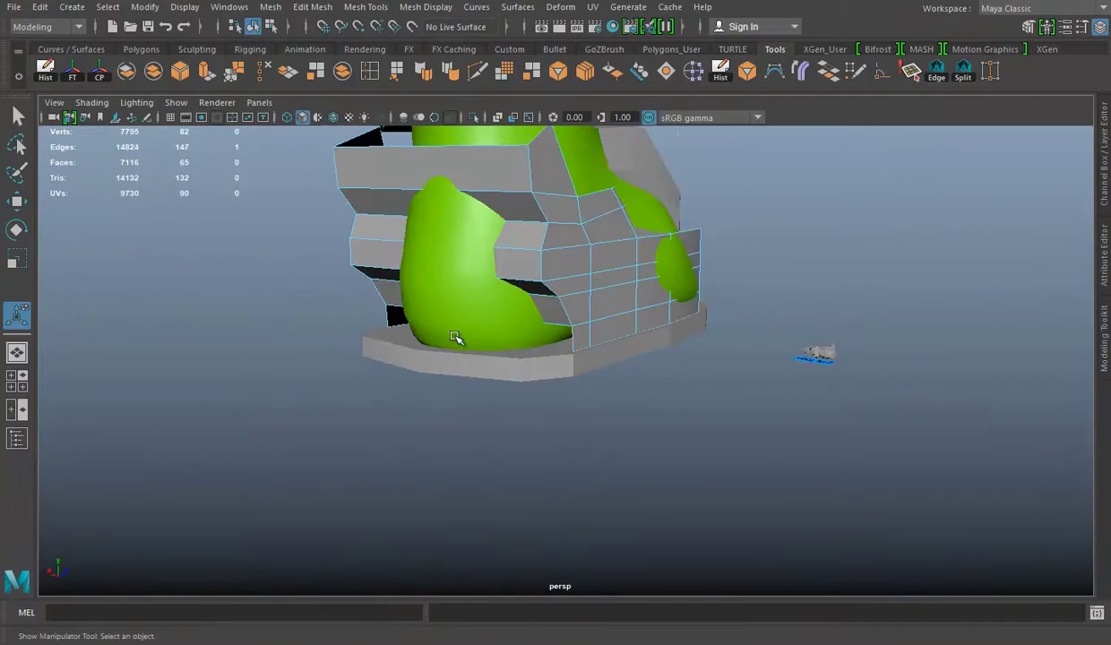
{"action": "right_click_drag", "start_coordinate": [455, 337], "coordinate": [689, 340], "text": "alt"}
{"action": "mouse_move", "coordinate": [690, 339]}
{"action": "left_mouse_down", "text": "alt"}
{"action": "mouse_move", "coordinate": [712, 312]}
{"action": "mouse_move", "coordinate": [591, 325]}
{"action": "mouse_move", "coordinate": [594, 282]}
{"action": "left_mouse_up", "text": "alt"}
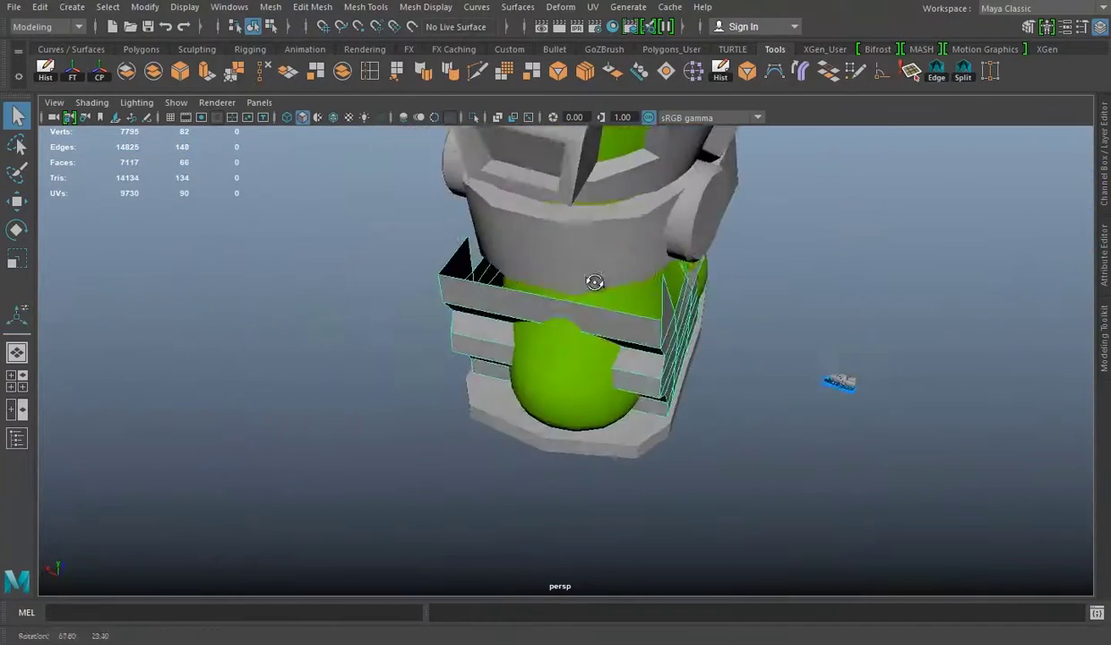
Step: Slice a vertical Multi-Cut down the ankle band's front in the top view
{"action": "key", "text": "space"}
{"action": "key", "text": "space"}
{"action": "left_click", "coordinate": [303, 118]}
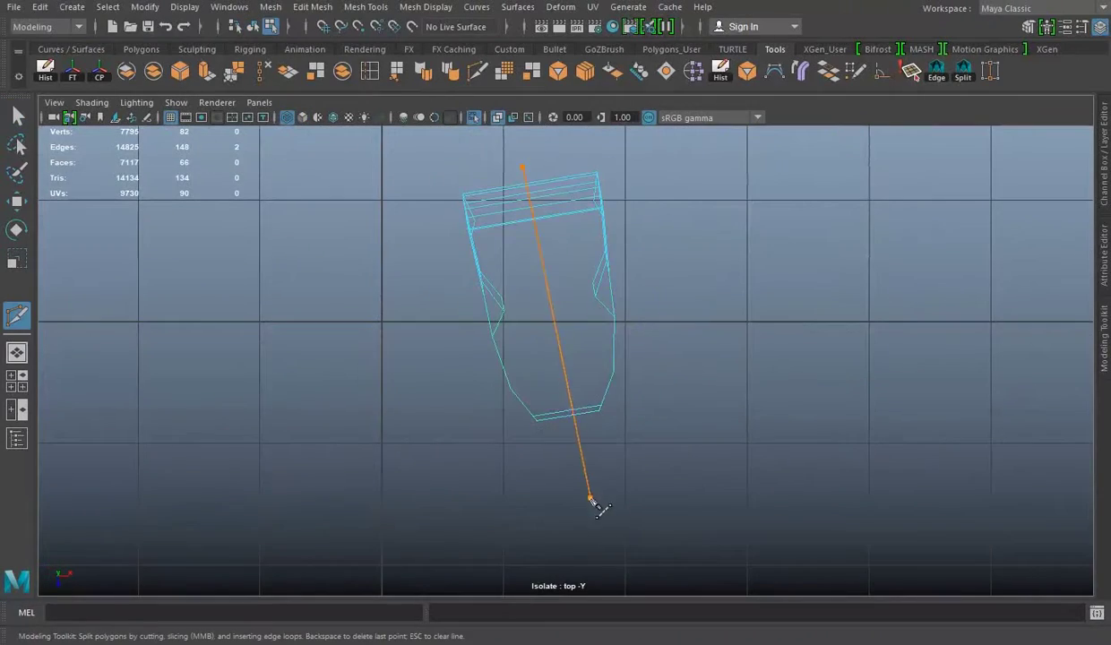
{"action": "key", "text": "w"}
{"action": "key", "text": "space"}
{"action": "mouse_move", "coordinate": [599, 507]}
{"action": "left_mouse_down", "text": "alt"}
{"action": "mouse_move", "coordinate": [893, 235]}
{"action": "mouse_move", "coordinate": [633, 196]}
{"action": "left_mouse_up", "text": "alt"}
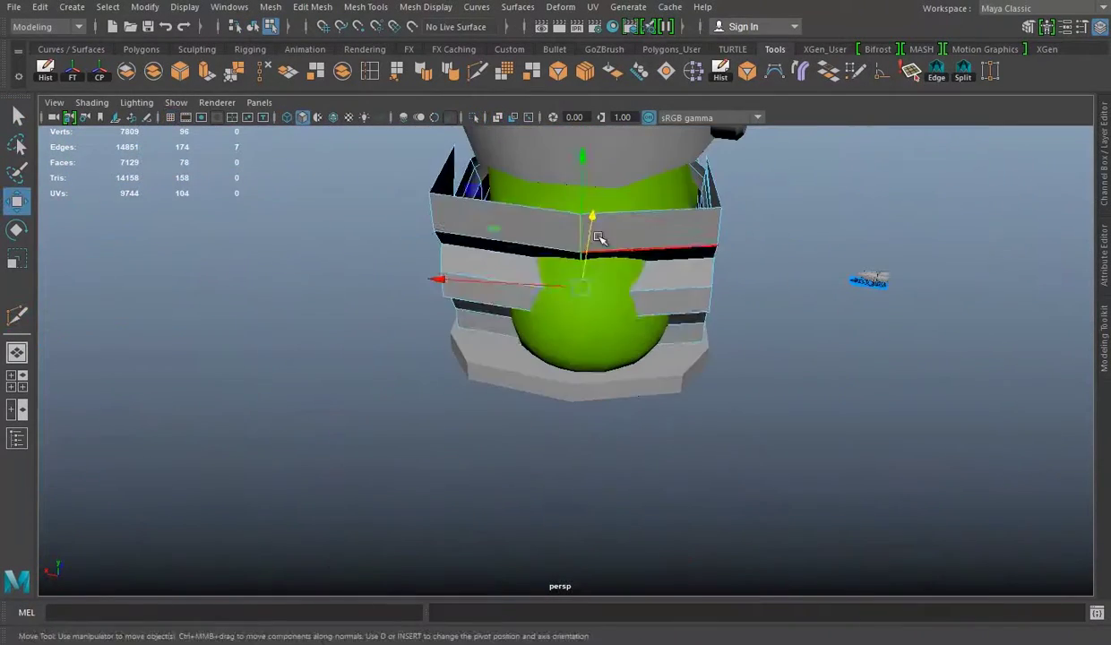
Step: Select the ankle band's top border and scale the extruded edges
{"action": "left_click_drag", "start_coordinate": [538, 325], "coordinate": [685, 297], "text": "alt"}
{"action": "scroll", "coordinate": [685, 298], "scroll_direction": "up", "scroll_amount": 3}
{"action": "key", "text": "w"}
{"action": "mouse_move", "coordinate": [499, 260]}
{"action": "left_mouse_down", "text": "alt"}
{"action": "mouse_move", "coordinate": [739, 273]}
{"action": "mouse_move", "coordinate": [571, 311]}
{"action": "mouse_move", "coordinate": [658, 296]}
{"action": "left_mouse_up", "text": "alt"}
{"action": "left_click", "coordinate": [570, 311]}
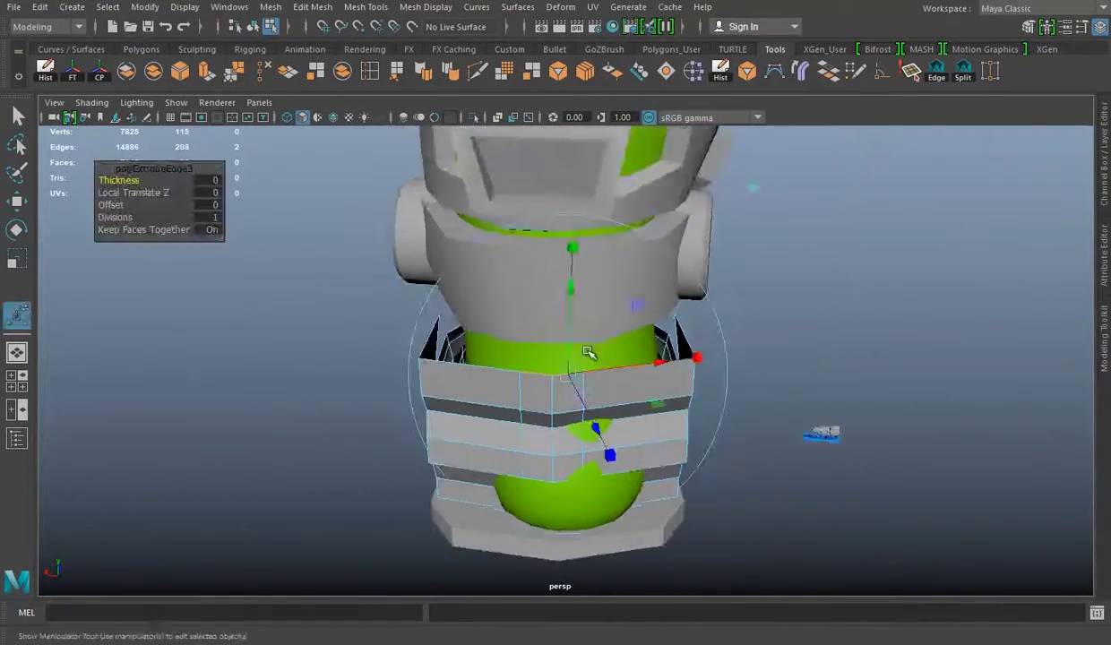
{"action": "key", "text": "r"}
{"action": "left_click_drag", "start_coordinate": [587, 353], "coordinate": [674, 275], "text": "alt"}
{"action": "mouse_move", "coordinate": [434, 340]}
{"action": "left_mouse_down", "text": "alt"}
{"action": "mouse_move", "coordinate": [657, 359]}
{"action": "mouse_move", "coordinate": [756, 330]}
{"action": "mouse_move", "coordinate": [597, 341]}
{"action": "left_mouse_up", "text": "alt"}
Step: Move and scale the extruded edges into a sloped panel rising around the ankle
{"action": "mouse_move", "coordinate": [856, 278]}
{"action": "left_mouse_down", "text": "alt"}
{"action": "mouse_move", "coordinate": [740, 273]}
{"action": "mouse_move", "coordinate": [714, 347]}
{"action": "mouse_move", "coordinate": [568, 238]}
{"action": "mouse_move", "coordinate": [442, 224]}
{"action": "mouse_move", "coordinate": [759, 266]}
{"action": "mouse_move", "coordinate": [504, 241]}
{"action": "mouse_move", "coordinate": [715, 255]}
{"action": "mouse_move", "coordinate": [682, 318]}
{"action": "mouse_move", "coordinate": [717, 327]}
{"action": "mouse_move", "coordinate": [731, 301]}
{"action": "mouse_move", "coordinate": [682, 268]}
{"action": "left_mouse_up", "text": "alt"}
{"action": "key", "text": "w"}
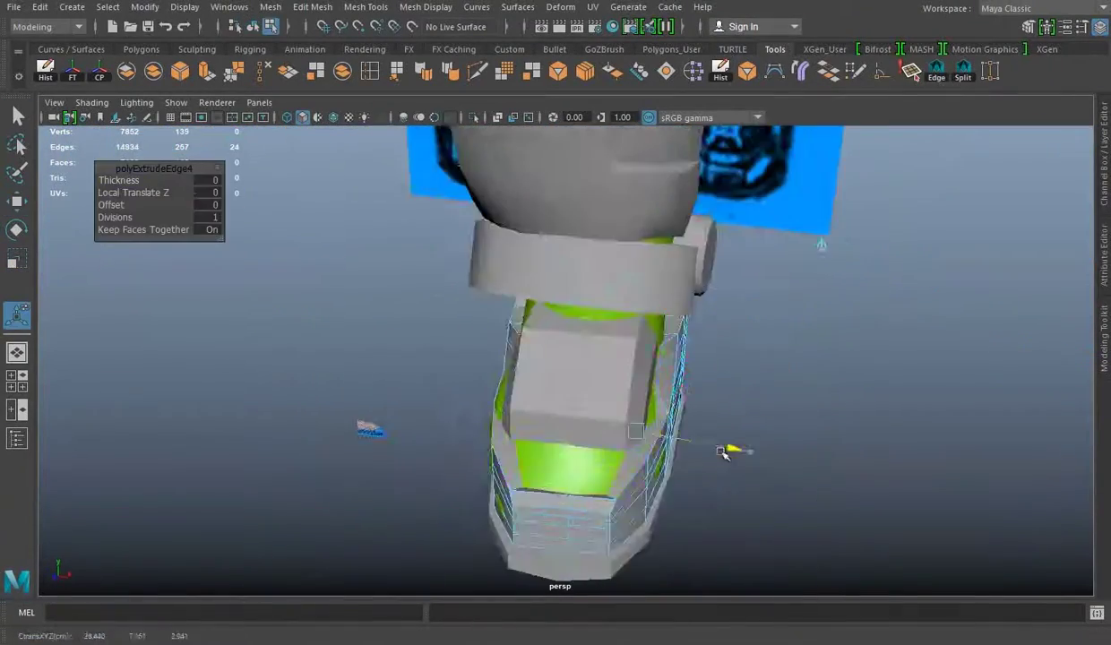
{"action": "left_click_drag", "start_coordinate": [725, 453], "coordinate": [505, 236], "text": "alt"}
{"action": "key", "text": "r"}
{"action": "mouse_move", "coordinate": [509, 363]}
{"action": "left_mouse_down", "text": "alt"}
{"action": "mouse_move", "coordinate": [609, 313]}
{"action": "mouse_move", "coordinate": [663, 313]}
{"action": "mouse_move", "coordinate": [627, 332]}
{"action": "mouse_move", "coordinate": [544, 198]}
{"action": "mouse_move", "coordinate": [660, 314]}
{"action": "mouse_move", "coordinate": [619, 236]}
{"action": "mouse_move", "coordinate": [683, 372]}
{"action": "mouse_move", "coordinate": [665, 412]}
{"action": "mouse_move", "coordinate": [818, 462]}
{"action": "mouse_move", "coordinate": [772, 345]}
{"action": "mouse_move", "coordinate": [606, 349]}
{"action": "mouse_move", "coordinate": [595, 390]}
{"action": "mouse_move", "coordinate": [634, 380]}
{"action": "left_mouse_up", "text": "alt"}
{"action": "key", "text": "w"}
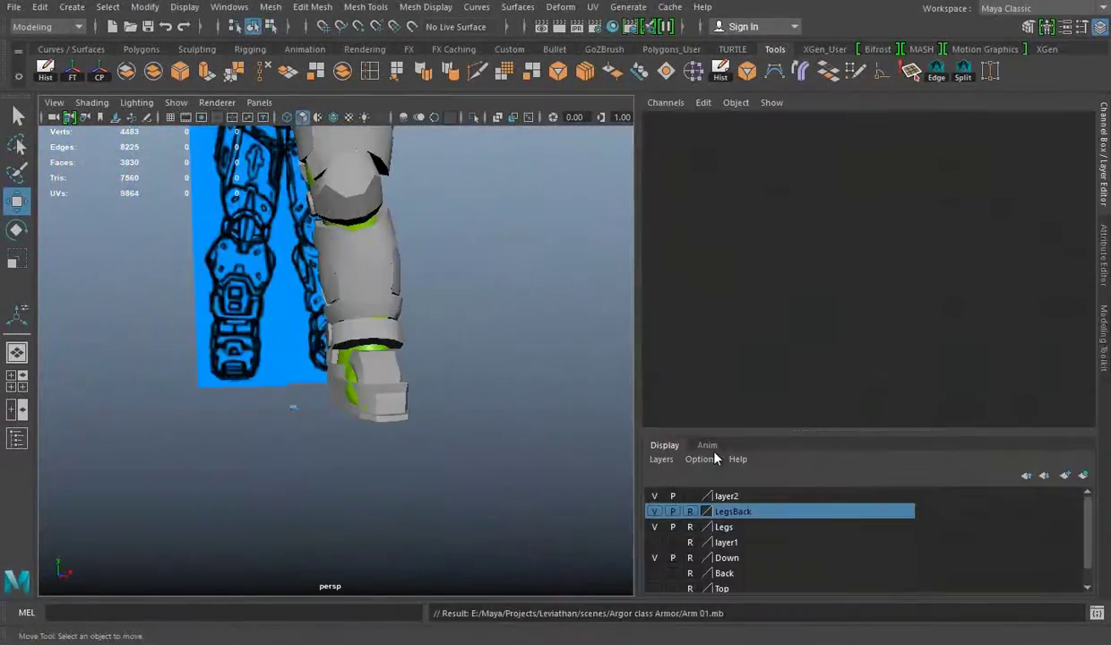
Step: Frame the ankle and start quad-drawing faces on the green ankle front
{"action": "mouse_move", "coordinate": [715, 458]}
{"action": "left_mouse_down", "text": "alt"}
{"action": "mouse_move", "coordinate": [763, 318]}
{"action": "mouse_move", "coordinate": [645, 317]}
{"action": "left_mouse_up", "text": "alt"}
{"action": "right_click_drag", "start_coordinate": [645, 318], "coordinate": [560, 334], "text": "alt"}
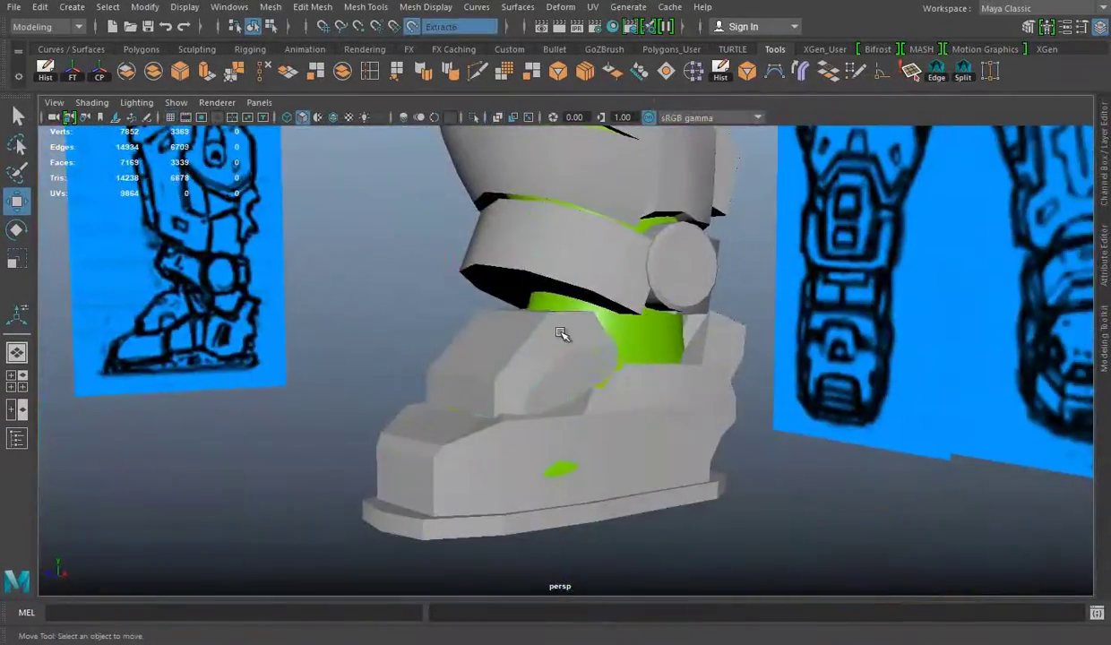
{"action": "key", "text": "space"}
{"action": "key", "text": "space"}
{"action": "key", "text": "f"}
{"action": "mouse_move", "coordinate": [601, 356]}
{"action": "left_mouse_down", "text": "alt"}
{"action": "mouse_move", "coordinate": [469, 377]}
{"action": "mouse_move", "coordinate": [604, 336]}
{"action": "left_mouse_up", "text": "alt"}
{"action": "mouse_move", "coordinate": [603, 335]}
{"action": "right_mouse_down", "text": "alt"}
{"action": "mouse_move", "coordinate": [620, 420]}
{"action": "mouse_move", "coordinate": [563, 252]}
{"action": "right_mouse_up", "text": "alt"}
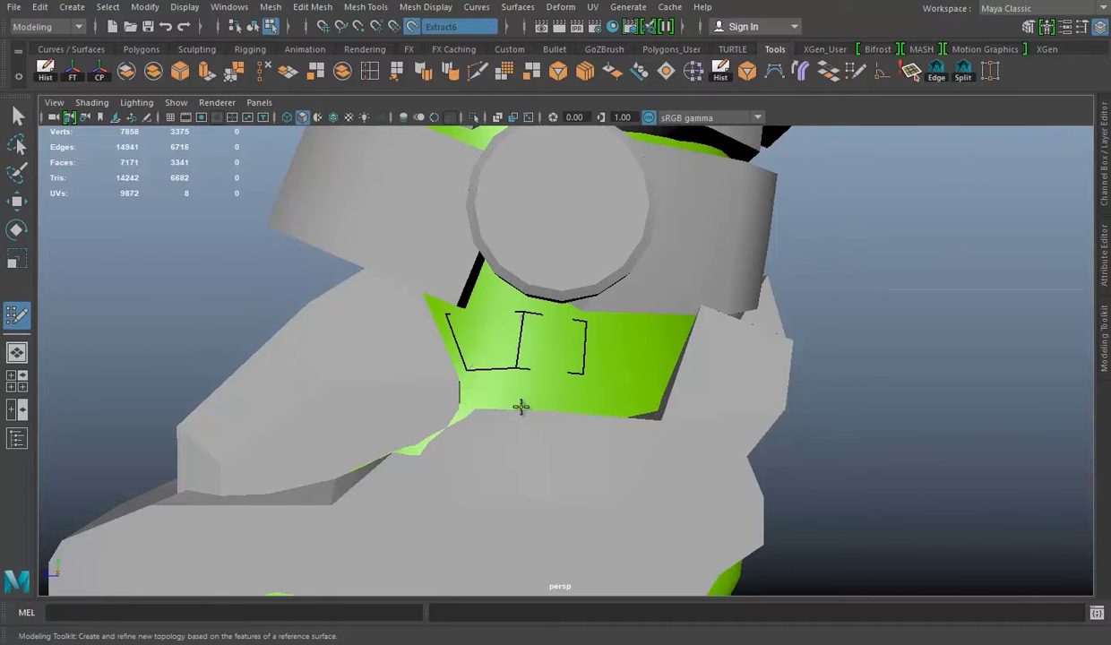
{"action": "right_click_drag", "start_coordinate": [521, 407], "coordinate": [437, 418], "text": "alt"}
{"action": "left_click", "coordinate": [437, 418], "text": "shift"}
Step: Add more quads to complete the patch over the green ankle
{"action": "left_click_drag", "start_coordinate": [397, 299], "coordinate": [462, 302], "text": "alt"}
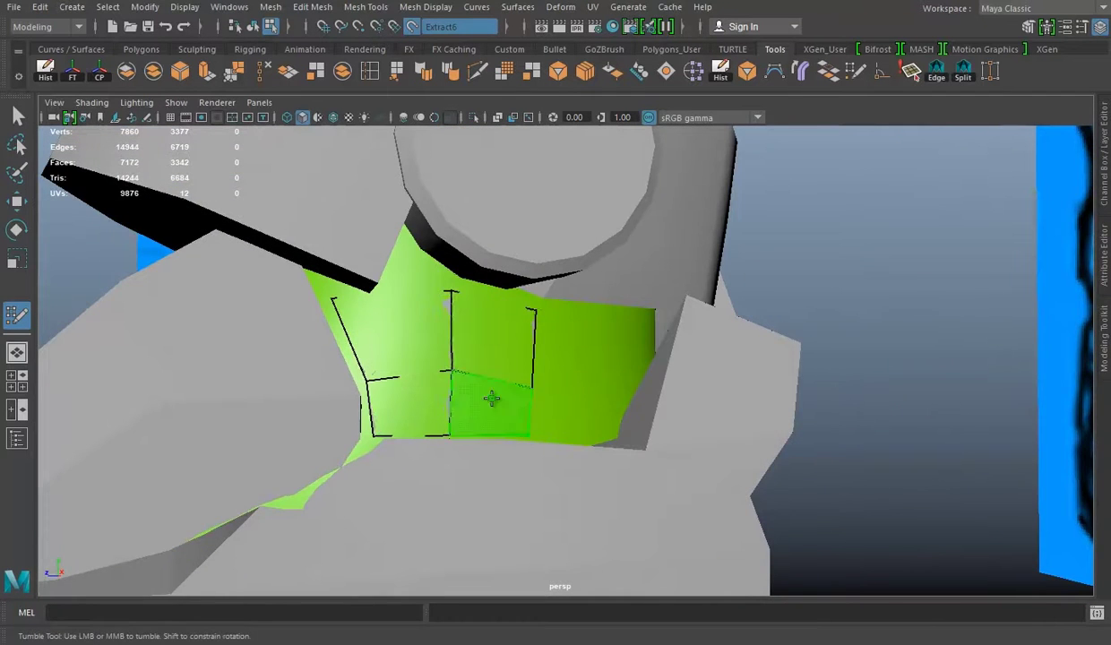
{"action": "left_click", "coordinate": [492, 399], "text": "shift"}
{"action": "left_click_drag", "start_coordinate": [492, 399], "coordinate": [626, 298], "text": "alt"}
{"action": "left_click", "coordinate": [715, 347], "text": "shift"}
{"action": "mouse_move", "coordinate": [715, 347]}
{"action": "left_mouse_down", "text": "alt"}
{"action": "mouse_move", "coordinate": [605, 363]}
{"action": "mouse_move", "coordinate": [643, 186]}
{"action": "left_mouse_up", "text": "alt"}
Step: Extrude the ankle patch faces and push them outward about 1.628 units into a plate
{"action": "key", "text": "w"}
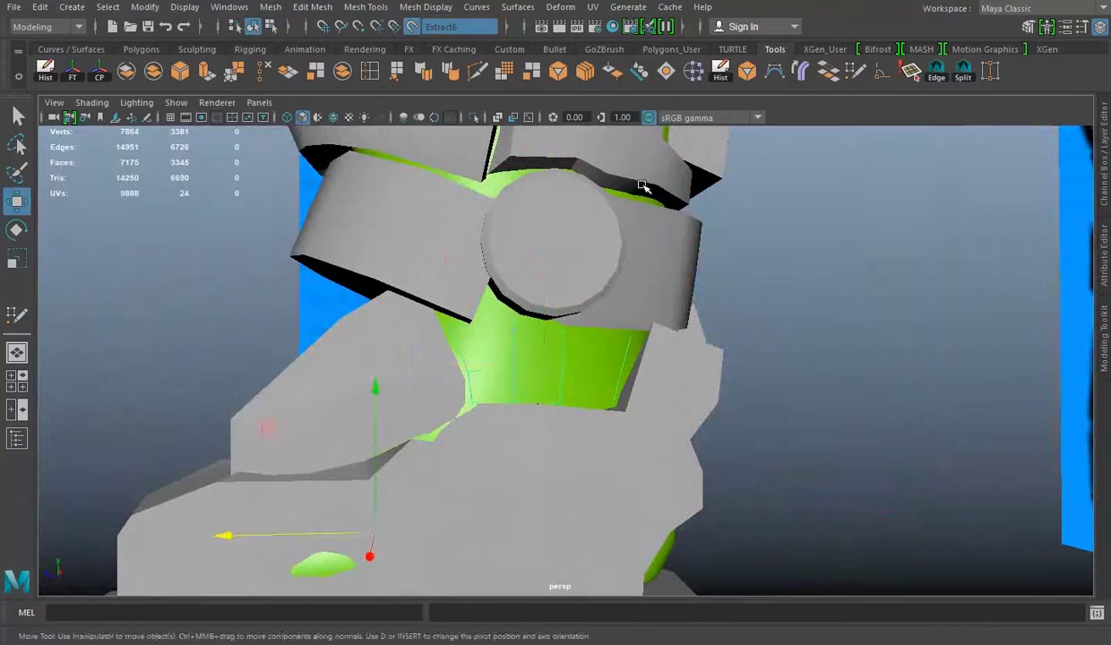
{"action": "mouse_move", "coordinate": [509, 261]}
{"action": "left_mouse_down", "text": "alt"}
{"action": "mouse_move", "coordinate": [538, 339]}
{"action": "mouse_move", "coordinate": [705, 300]}
{"action": "left_mouse_up", "text": "alt"}
{"action": "key", "text": "ctrl+e"}
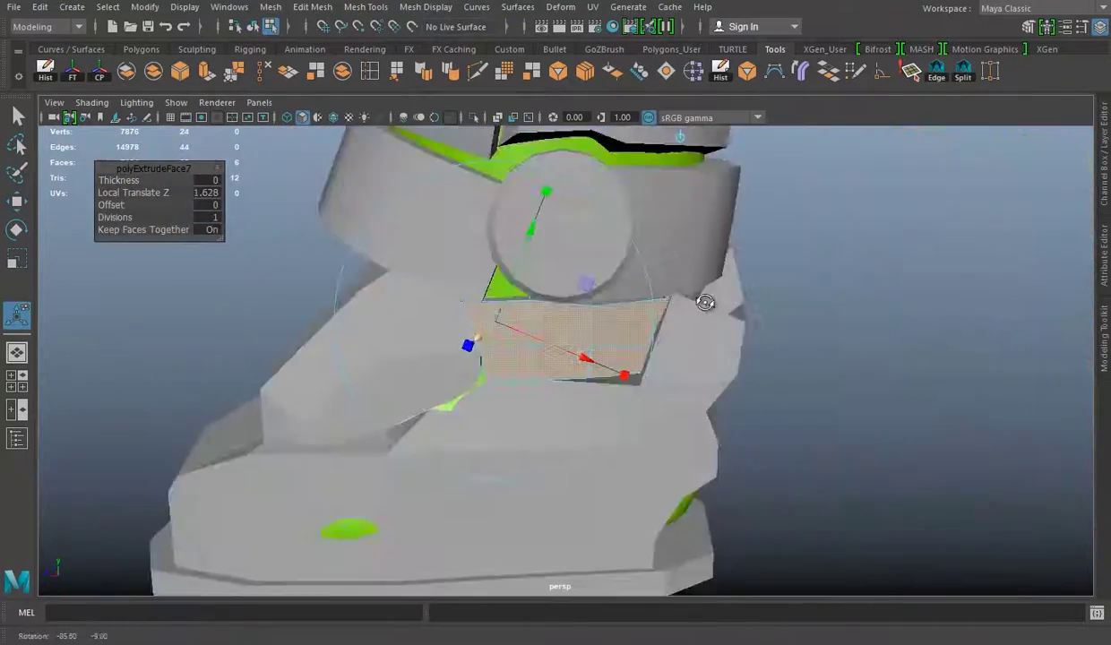
{"action": "key", "text": "space"}
{"action": "key", "text": "space"}
{"action": "key", "text": "w"}
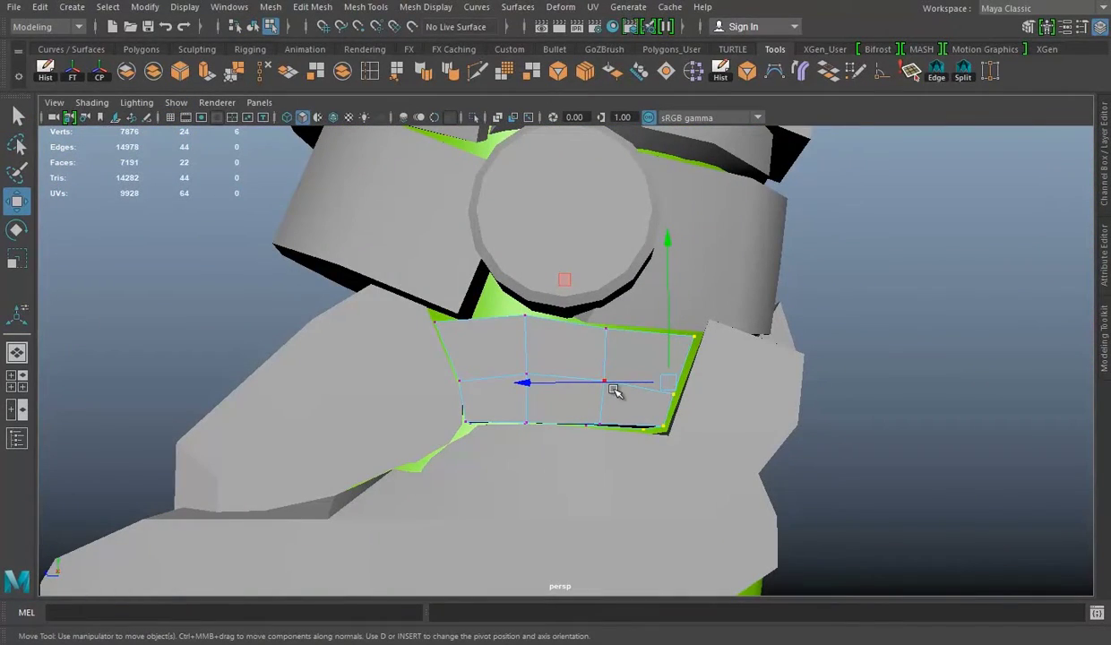
Step: Extrude one side face of the plate to extend it across the ankle front
{"action": "left_click_drag", "start_coordinate": [541, 373], "coordinate": [352, 395], "text": "alt"}
{"action": "left_click", "coordinate": [339, 345]}
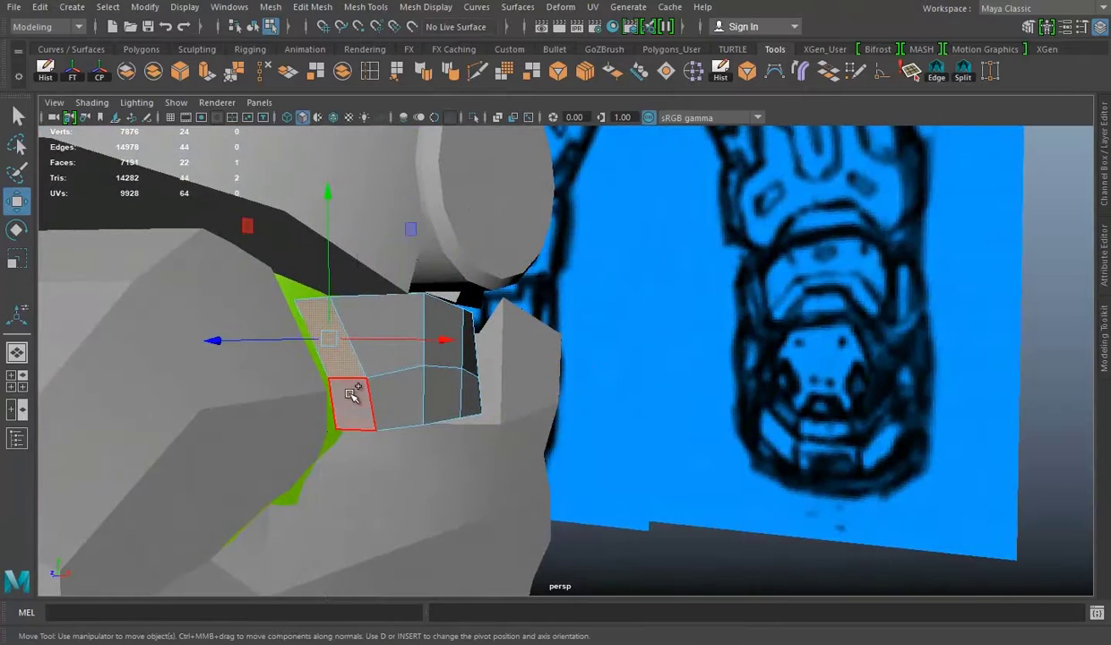
{"action": "key", "text": "ctrl+e"}
{"action": "mouse_move", "coordinate": [412, 347]}
{"action": "left_mouse_down", "text": "alt"}
{"action": "mouse_move", "coordinate": [437, 362]}
{"action": "mouse_move", "coordinate": [446, 355]}
{"action": "mouse_move", "coordinate": [467, 238]}
{"action": "mouse_move", "coordinate": [578, 323]}
{"action": "mouse_move", "coordinate": [502, 367]}
{"action": "left_mouse_up", "text": "alt"}
Step: Save the scene and make the green ankle surface live for the second patch
{"action": "left_click", "coordinate": [795, 342]}
{"action": "left_click_drag", "start_coordinate": [794, 342], "coordinate": [525, 333], "text": "alt"}
{"action": "key", "text": "ctrl+s"}
{"action": "left_click", "coordinate": [525, 334]}
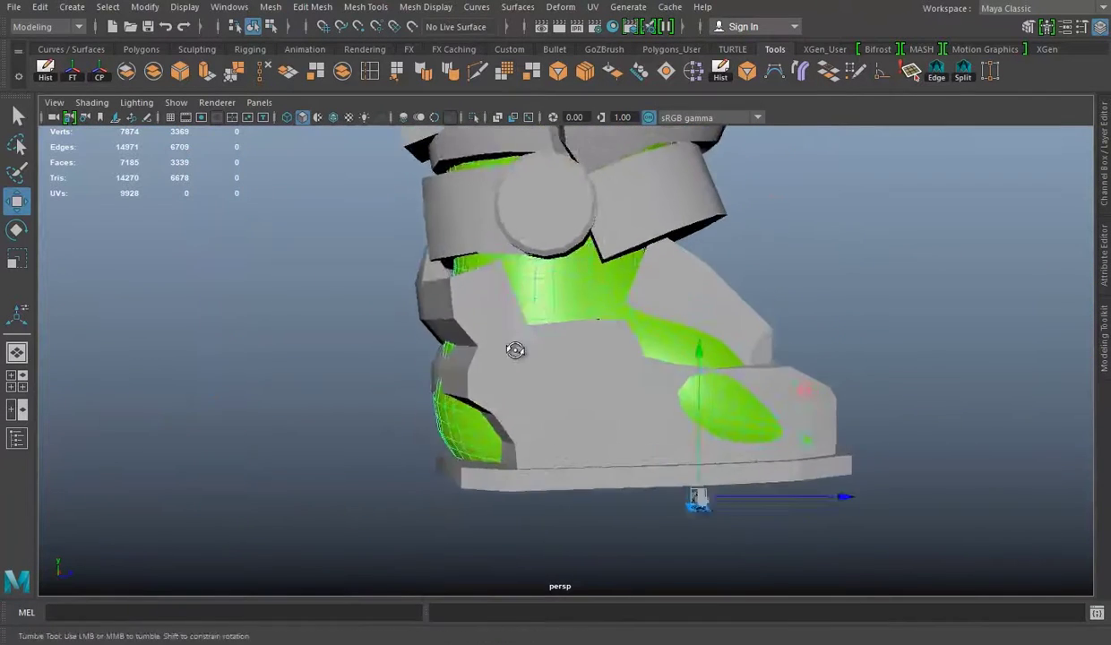
{"action": "scroll", "coordinate": [622, 275], "scroll_direction": "up", "scroll_amount": 5}
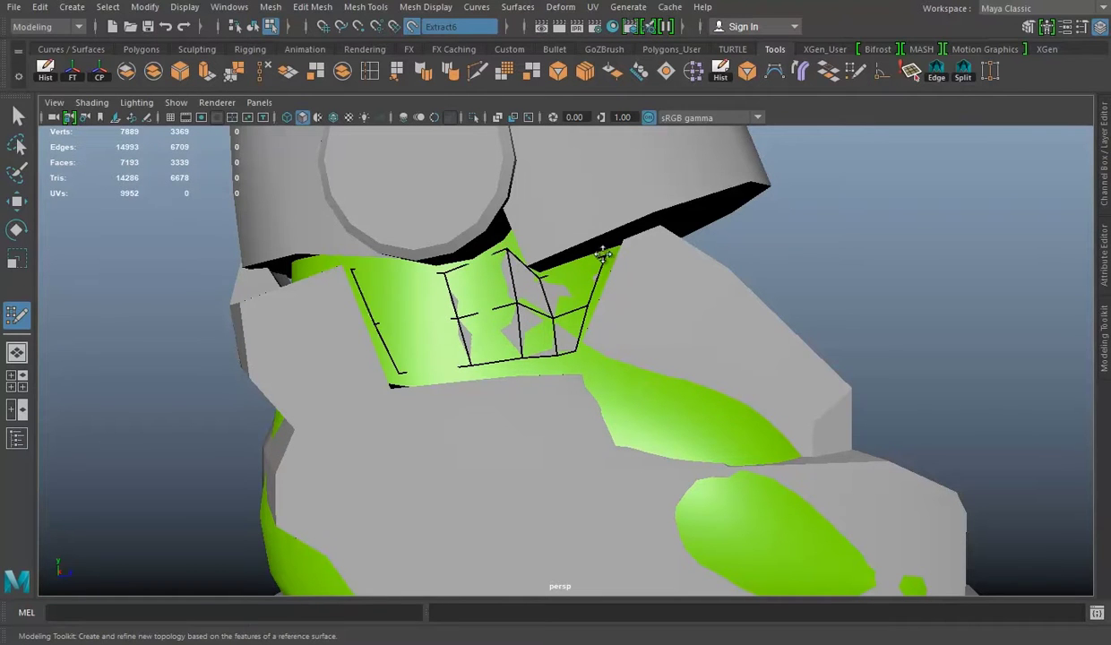
Step: Turn off Make Live and extrude the new ankle patch for thickness
{"action": "key", "text": "ctrl+a"}
{"action": "scroll", "coordinate": [464, 417], "scroll_direction": "up", "scroll_amount": 3}
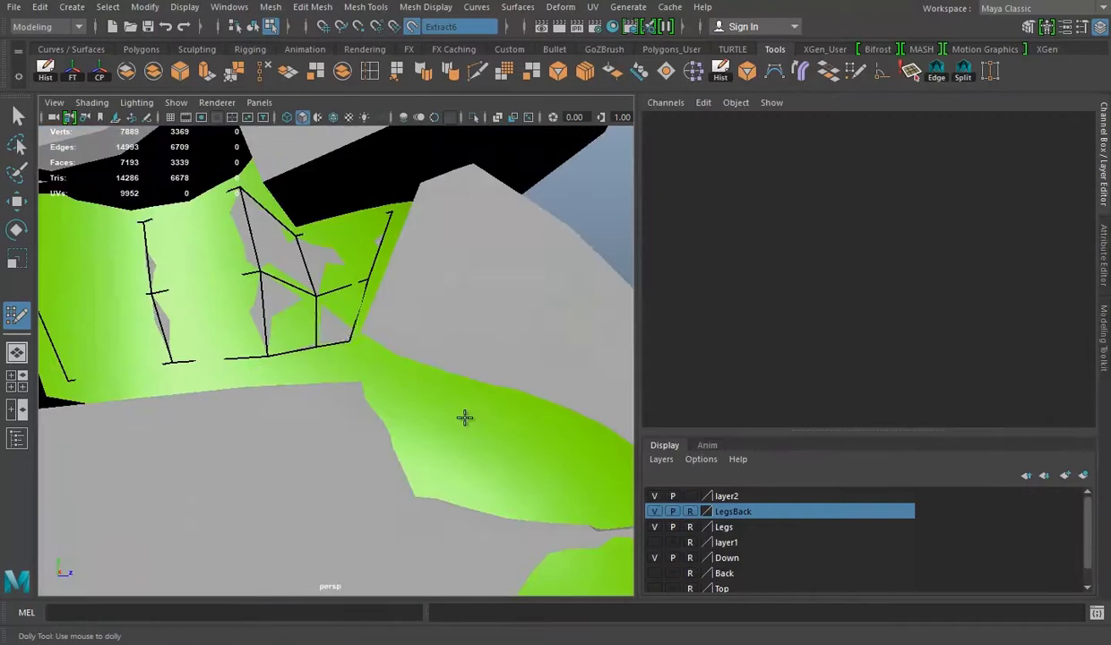
{"action": "middle_click_drag", "start_coordinate": [179, 375], "coordinate": [323, 355], "text": "alt"}
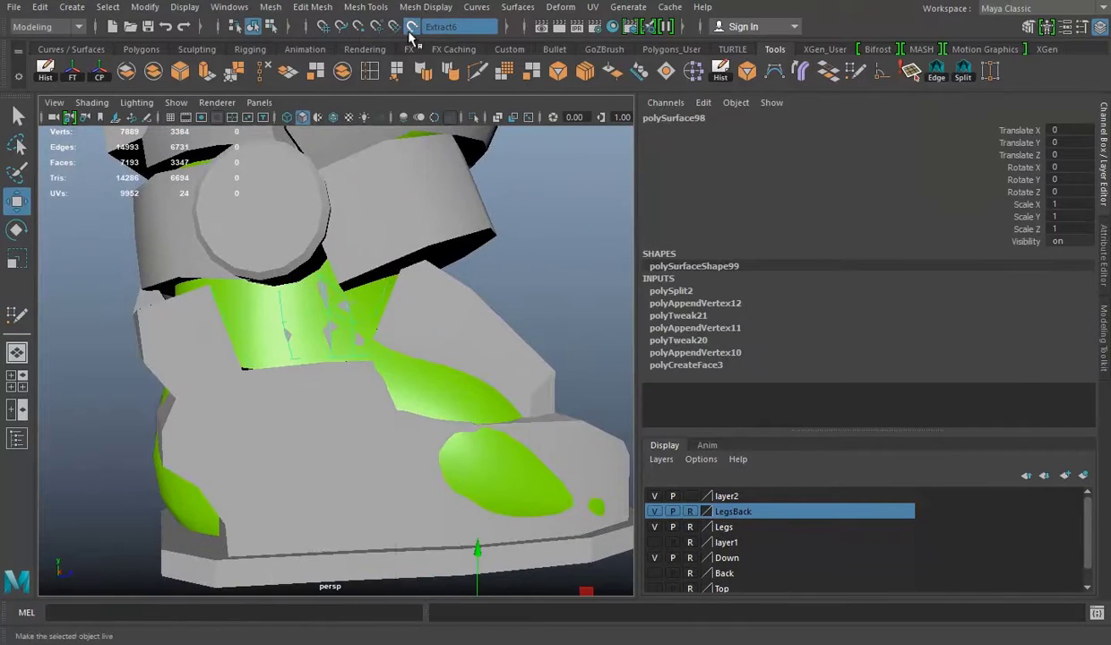
{"action": "left_click", "coordinate": [412, 26]}
{"action": "key", "text": "ctrl+e"}
{"action": "mouse_move", "coordinate": [199, 321]}
{"action": "left_mouse_down", "text": "alt"}
{"action": "mouse_move", "coordinate": [476, 349]}
{"action": "mouse_move", "coordinate": [414, 389]}
{"action": "left_mouse_up", "text": "alt"}
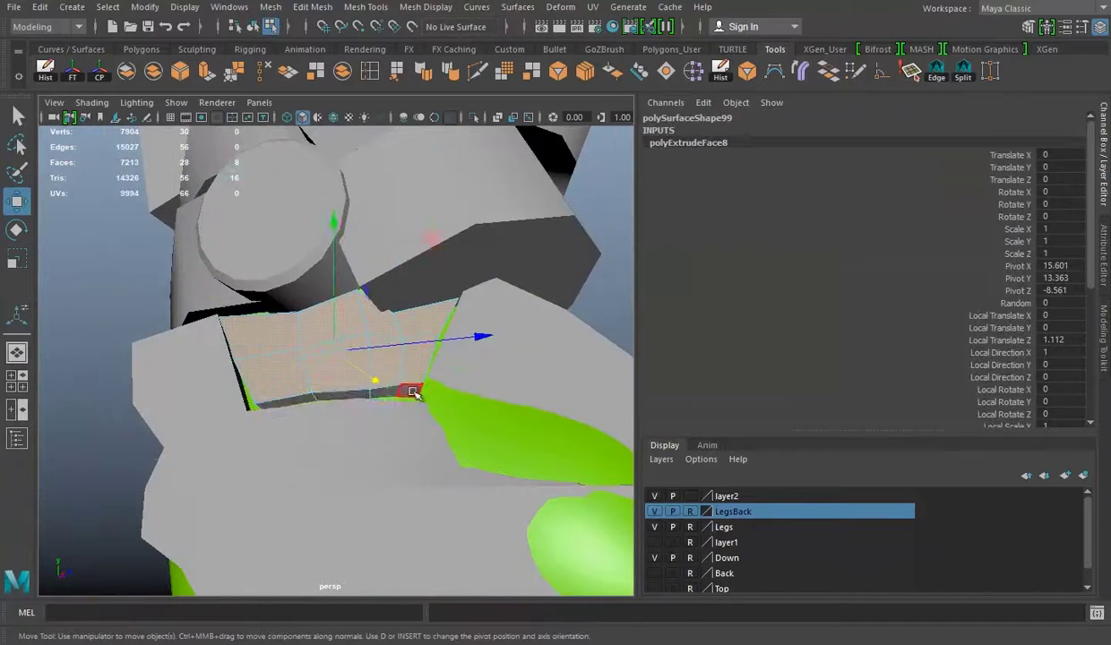
Step: Select the thickened patch and apply Harden Edge to it
{"action": "key", "text": "q"}
{"action": "right_click_drag", "start_coordinate": [380, 216], "coordinate": [514, 154]}
{"action": "key", "text": "w"}
{"action": "mouse_move", "coordinate": [340, 303]}
{"action": "left_mouse_down", "text": "alt"}
{"action": "mouse_move", "coordinate": [508, 317]}
{"action": "mouse_move", "coordinate": [421, 336]}
{"action": "left_mouse_up", "text": "alt"}
{"action": "mouse_move", "coordinate": [290, 368]}
{"action": "left_mouse_down", "text": "alt"}
{"action": "mouse_move", "coordinate": [300, 380]}
{"action": "mouse_move", "coordinate": [260, 318]}
{"action": "left_mouse_up", "text": "alt"}
{"action": "left_click", "coordinate": [101, 72]}
Step: Save the scene with Ctrl+S
{"action": "mouse_move", "coordinate": [358, 341]}
{"action": "left_mouse_down", "text": "alt"}
{"action": "mouse_move", "coordinate": [666, 348]}
{"action": "mouse_move", "coordinate": [584, 403]}
{"action": "mouse_move", "coordinate": [514, 215]}
{"action": "left_mouse_up", "text": "alt"}
{"action": "key", "text": "w"}
{"action": "right_click_drag", "start_coordinate": [513, 215], "coordinate": [426, 169]}
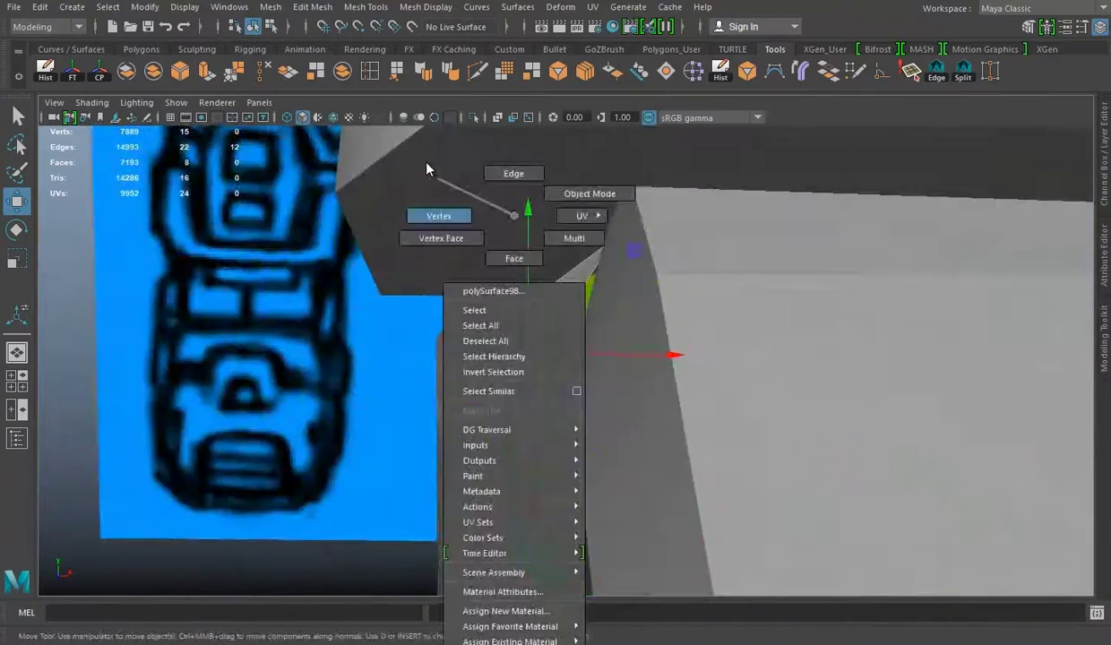
{"action": "mouse_move", "coordinate": [487, 148]}
{"action": "left_mouse_down", "text": "alt"}
{"action": "mouse_move", "coordinate": [733, 303]}
{"action": "mouse_move", "coordinate": [665, 330]}
{"action": "mouse_move", "coordinate": [497, 311]}
{"action": "mouse_move", "coordinate": [653, 499]}
{"action": "left_mouse_up", "text": "alt"}
{"action": "key", "text": "ctrl+a"}
{"action": "key", "text": "ctrl+s"}
Step: Select the Extract6 leg mesh, then the sole plate
{"action": "mouse_move", "coordinate": [219, 329]}
{"action": "left_mouse_down", "text": "alt"}
{"action": "mouse_move", "coordinate": [436, 401]}
{"action": "mouse_move", "coordinate": [372, 384]}
{"action": "mouse_move", "coordinate": [385, 442]}
{"action": "mouse_move", "coordinate": [338, 369]}
{"action": "mouse_move", "coordinate": [466, 349]}
{"action": "mouse_move", "coordinate": [485, 329]}
{"action": "left_mouse_up", "text": "alt"}
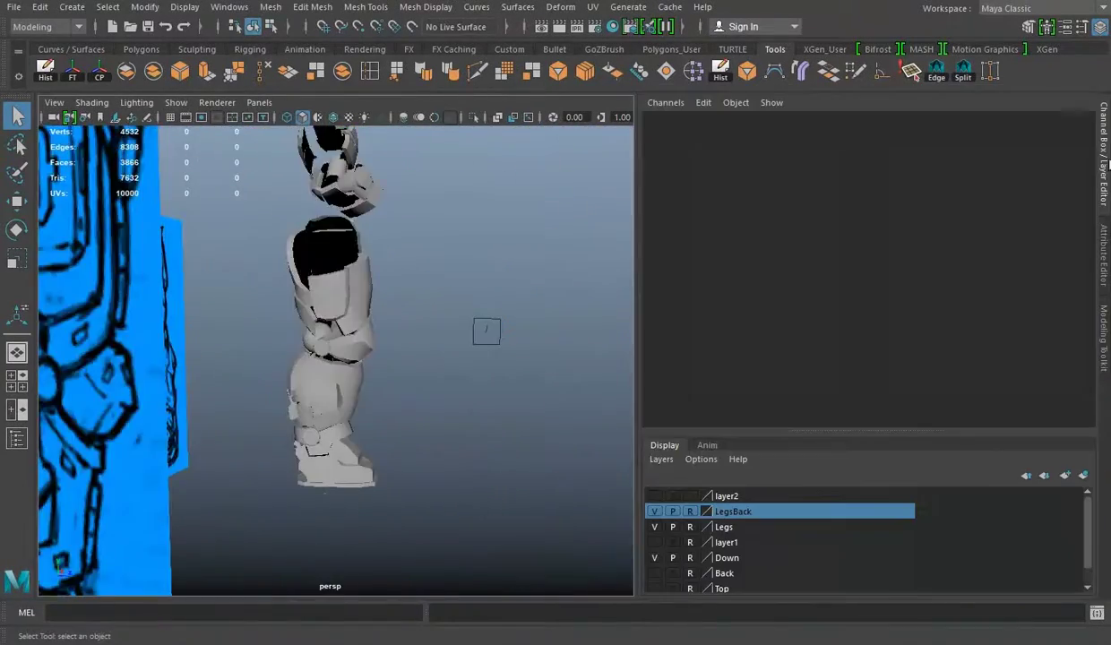
{"action": "left_click", "coordinate": [421, 336]}
{"action": "left_click_drag", "start_coordinate": [427, 289], "coordinate": [352, 305], "text": "alt"}
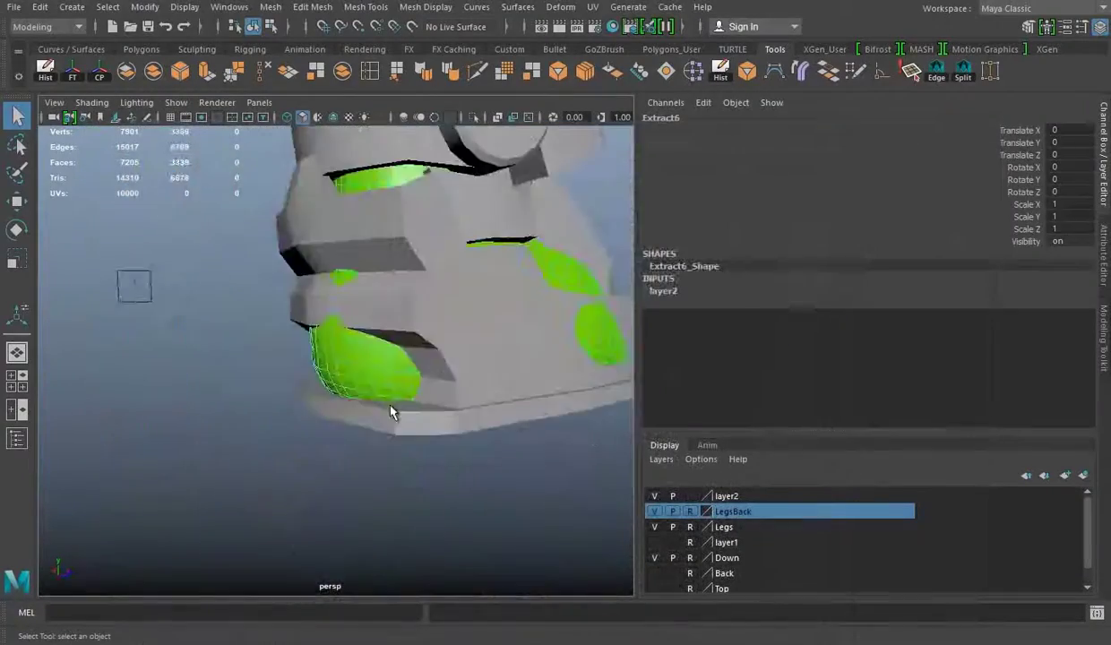
{"action": "left_click", "coordinate": [390, 412]}
Step: Isolate the sole plate and extrude its top faces
{"action": "left_click_drag", "start_coordinate": [132, 372], "coordinate": [269, 269], "text": "alt"}
{"action": "key", "text": "ctrl+1"}
{"action": "key", "text": "w"}
{"action": "left_click_drag", "start_coordinate": [283, 312], "coordinate": [358, 269], "text": "alt"}
{"action": "right_click_drag", "start_coordinate": [526, 216], "coordinate": [533, 256]}
{"action": "key", "text": "ctrl+e"}
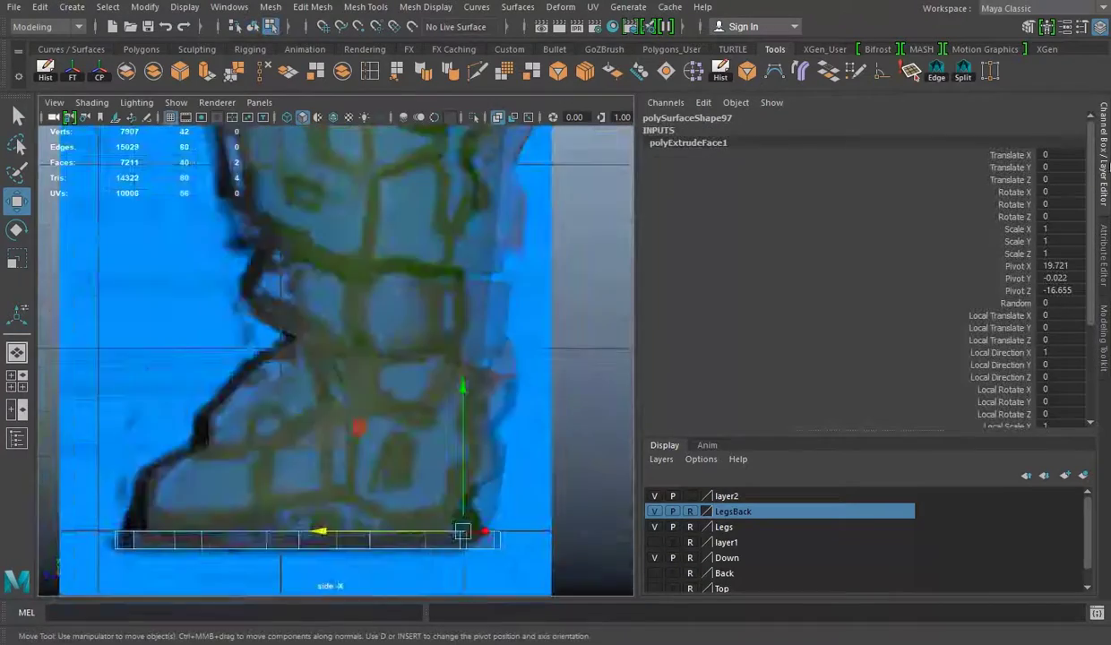
Step: Shrink the extruded sole faces slightly and extrude the rim a second time
{"action": "key", "text": "ctrl+z"}
{"action": "scroll", "coordinate": [424, 402], "scroll_direction": "up", "scroll_amount": 5}
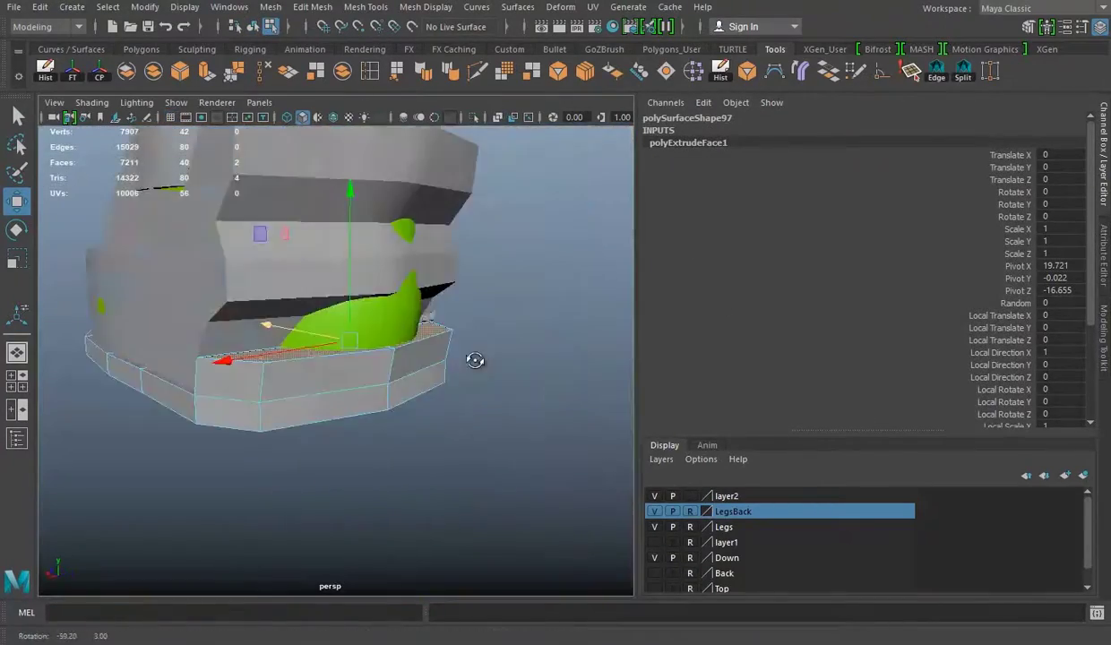
{"action": "key", "text": "r"}
{"action": "mouse_move", "coordinate": [372, 396]}
{"action": "left_mouse_down"}
{"action": "mouse_move", "coordinate": [260, 345]}
{"action": "mouse_move", "coordinate": [208, 302]}
{"action": "left_mouse_up"}
{"action": "key", "text": "ctrl+e"}
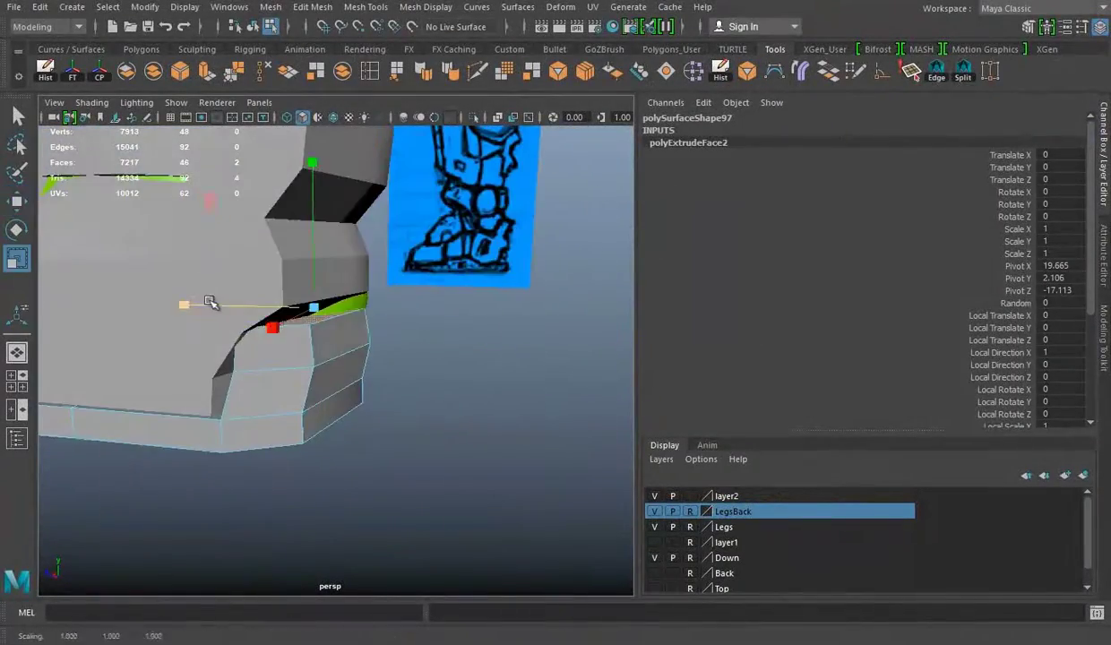
Step: Scale the second extrusion to size the raised rim around the boot base
{"action": "left_click_drag", "start_coordinate": [339, 296], "coordinate": [296, 323], "text": "alt"}
{"action": "key", "text": "r"}
{"action": "right_click_drag", "start_coordinate": [358, 341], "coordinate": [384, 358], "text": "alt"}
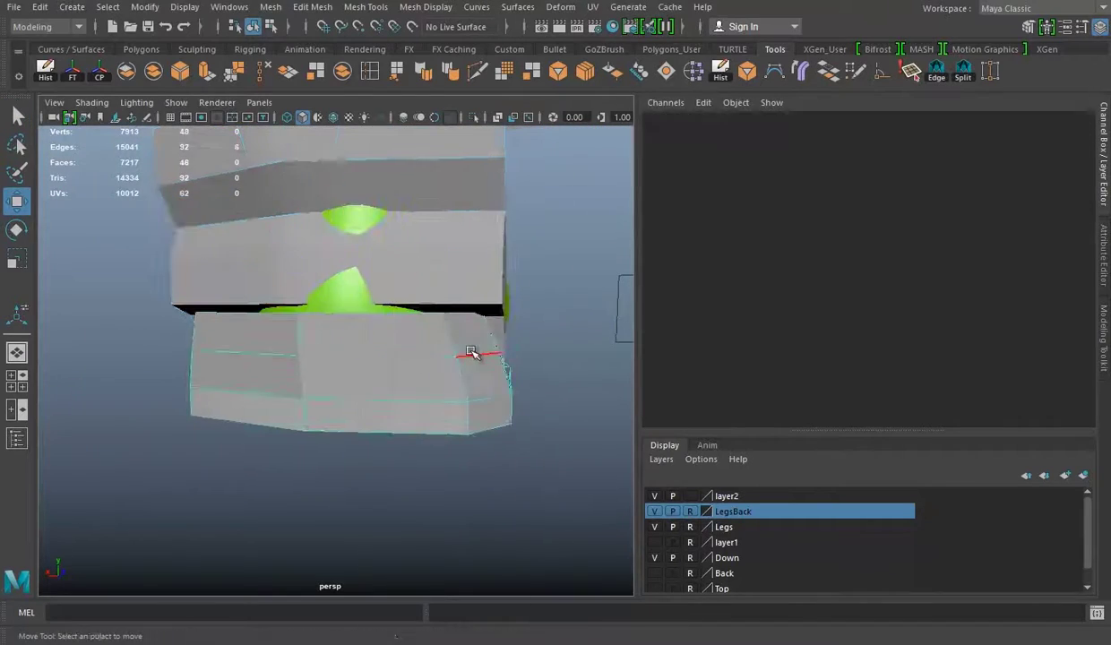
{"action": "right_click_drag", "start_coordinate": [352, 215], "coordinate": [354, 345]}
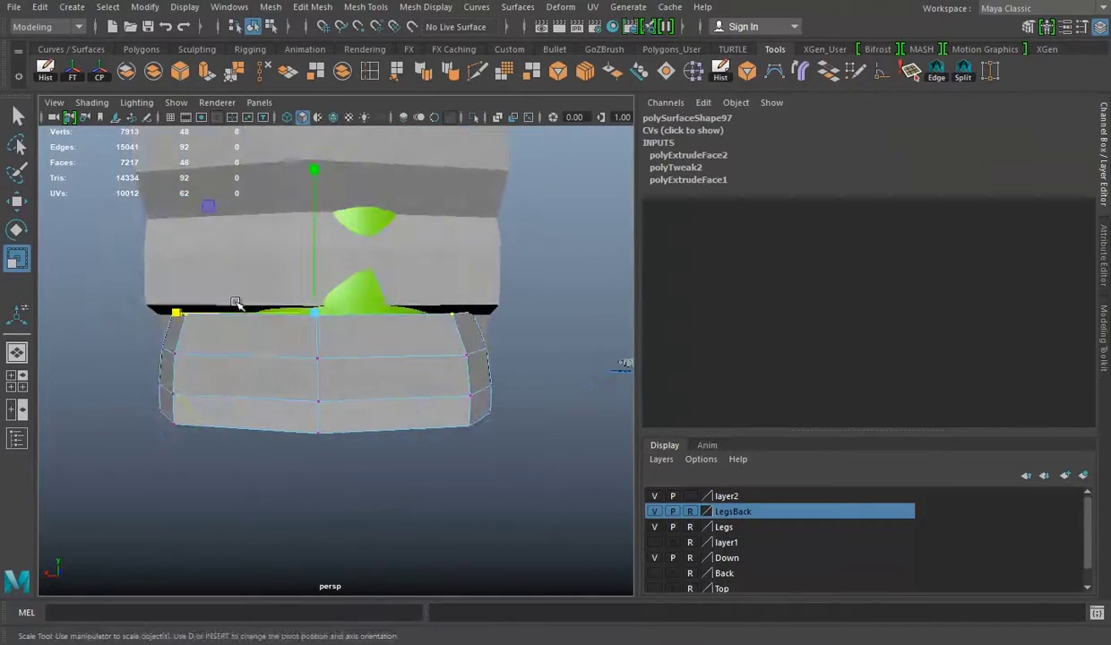
{"action": "left_click_drag", "start_coordinate": [354, 345], "coordinate": [379, 371], "text": "alt"}
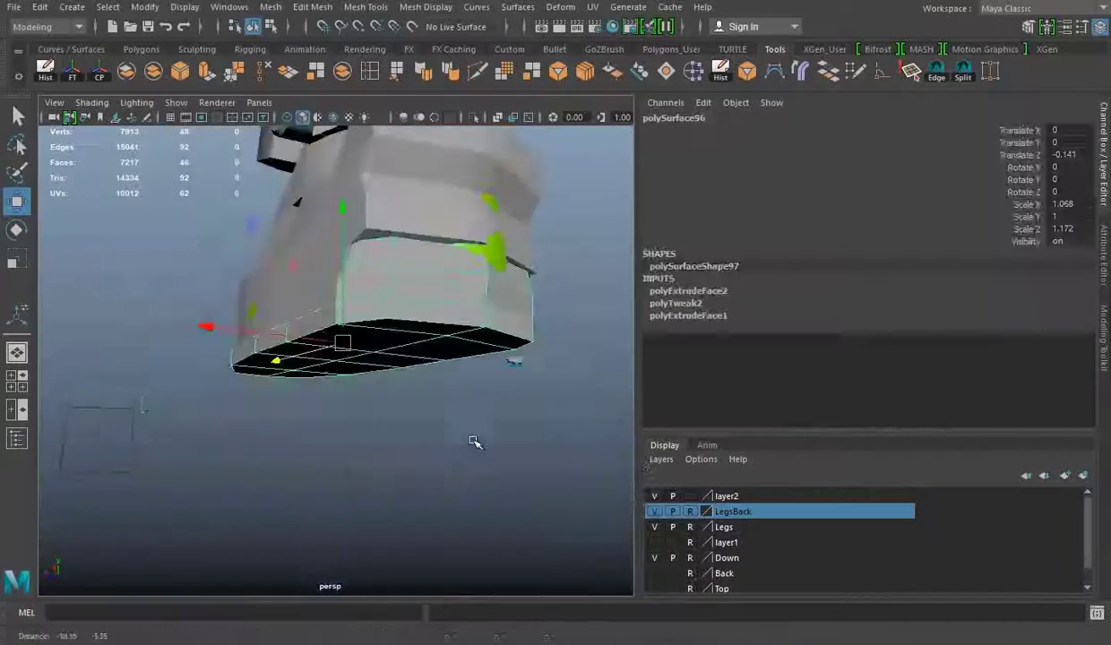
Step: Check the rim in the four-view layout and make Extract6 the live surface
{"action": "key", "text": "space"}
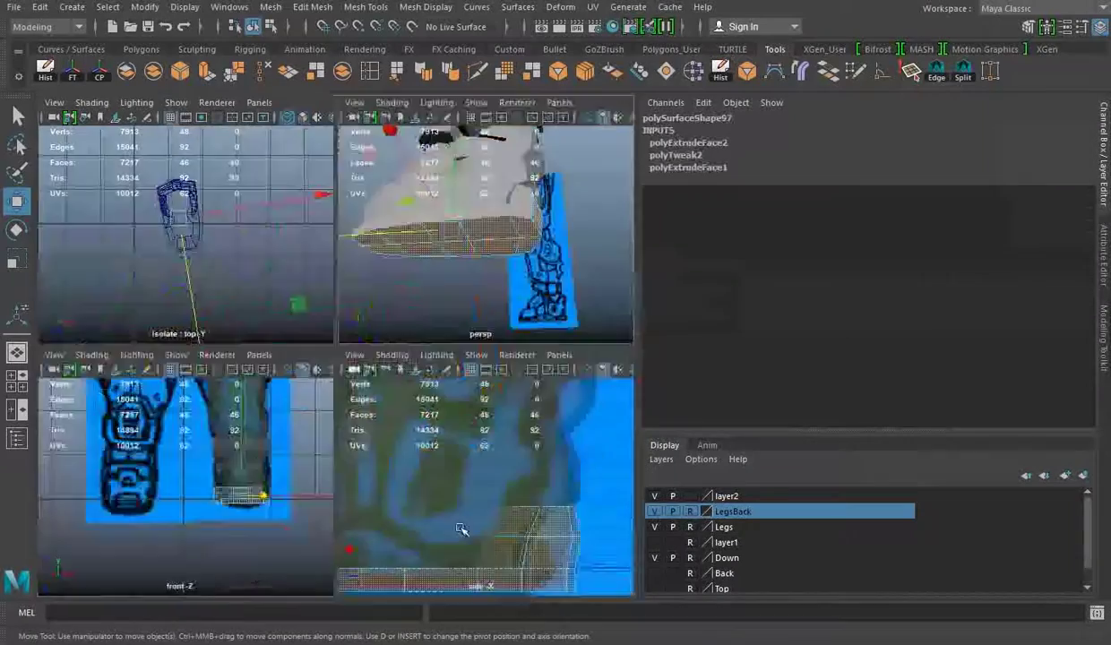
{"action": "key", "text": "space"}
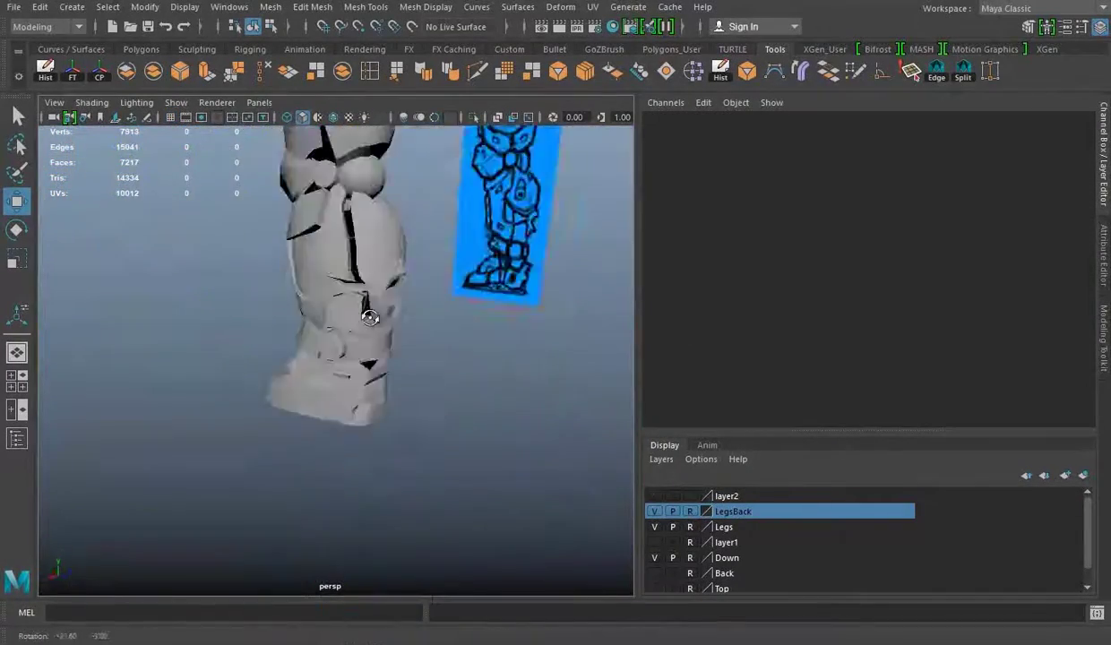
{"action": "left_click_drag", "start_coordinate": [367, 310], "coordinate": [385, 370], "text": "alt"}
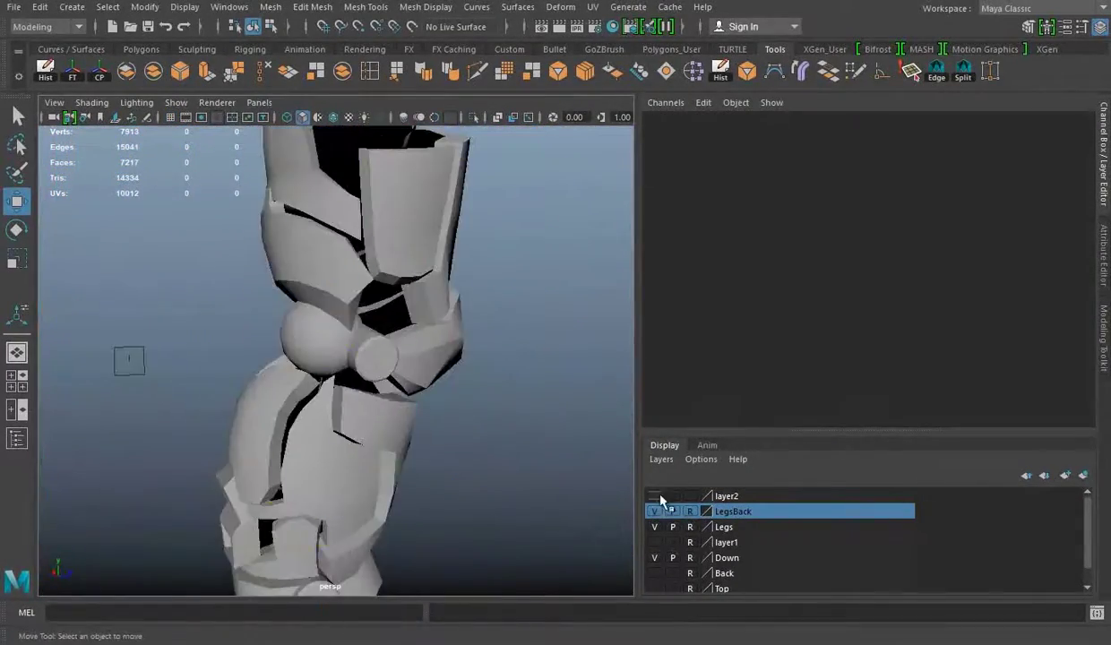
{"action": "left_click", "coordinate": [856, 72]}
Step: Quad-draw a patch over the upper shin, add an edge loop, and extrude its top
{"action": "left_click", "coordinate": [337, 355]}
{"action": "left_click", "coordinate": [385, 278], "text": "shift"}
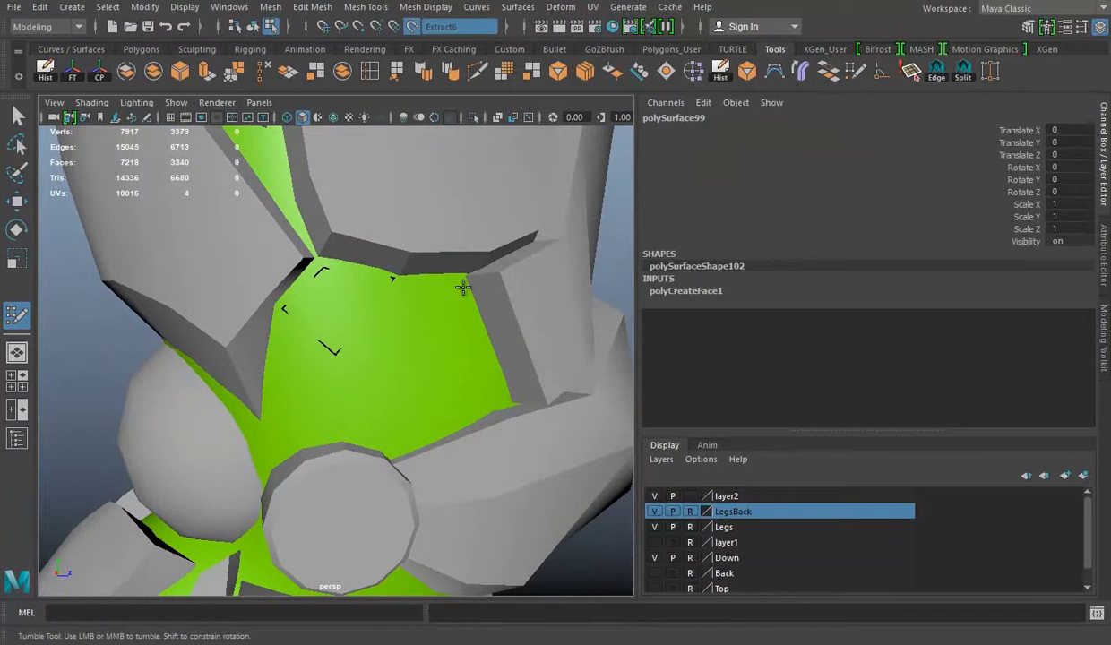
{"action": "left_click", "coordinate": [452, 305], "text": "shift"}
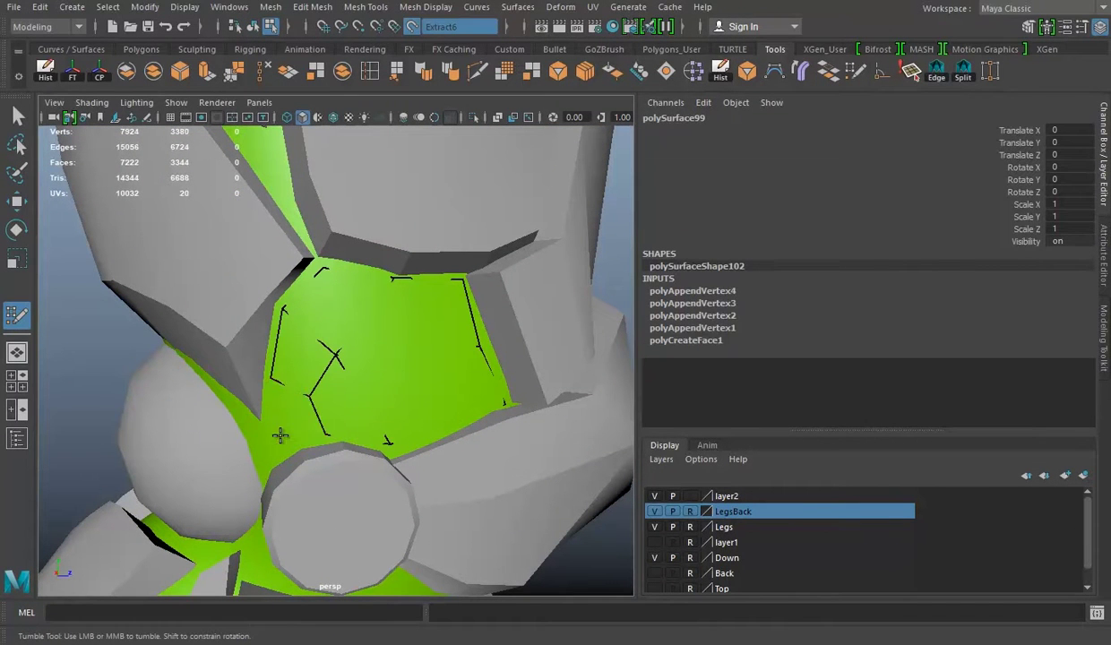
{"action": "left_click", "coordinate": [429, 294], "text": "ctrl"}
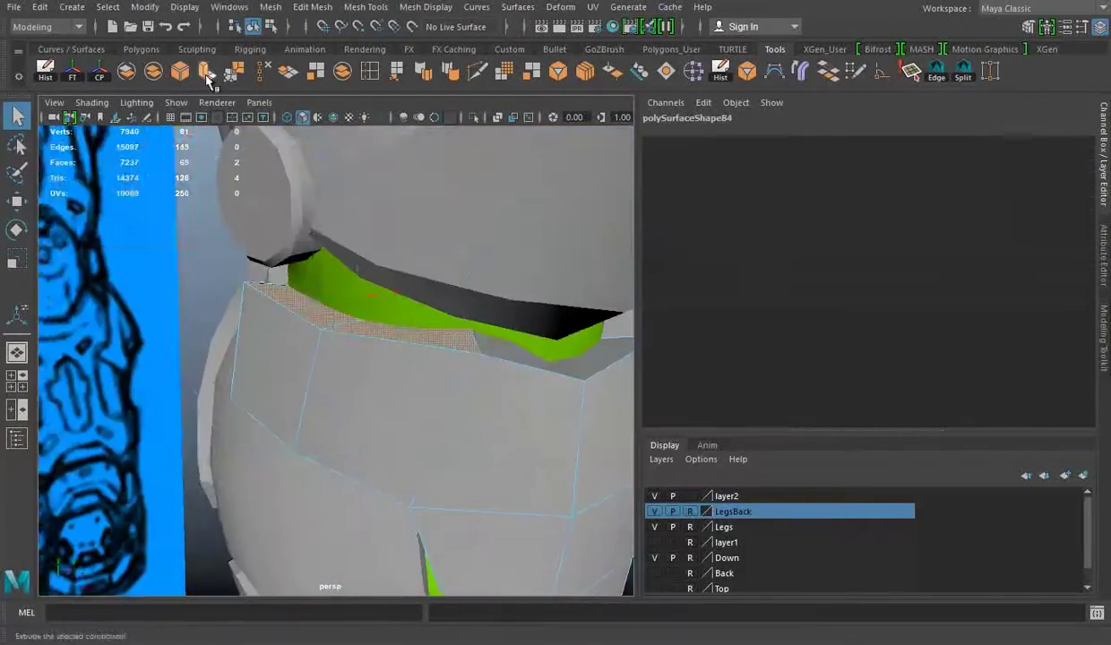
{"action": "left_click", "coordinate": [208, 79]}
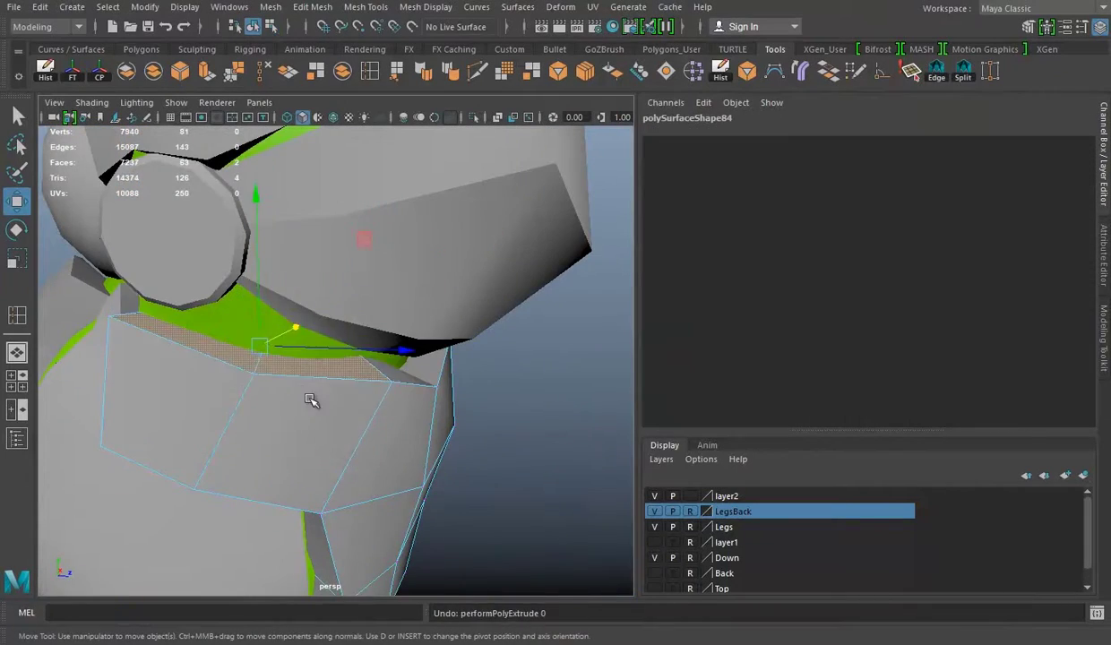
Step: Scale and rotate the shin plate so its top edge sits beneath the knee cap
{"action": "left_click_drag", "start_coordinate": [313, 399], "coordinate": [370, 402], "text": "alt"}
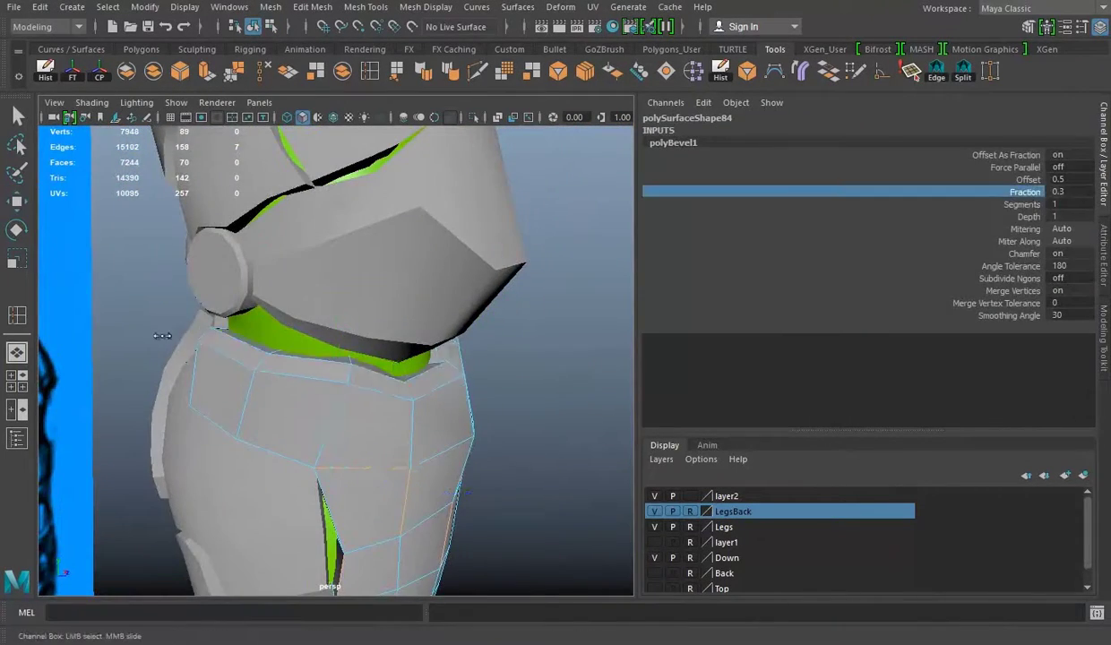
{"action": "key", "text": "r"}
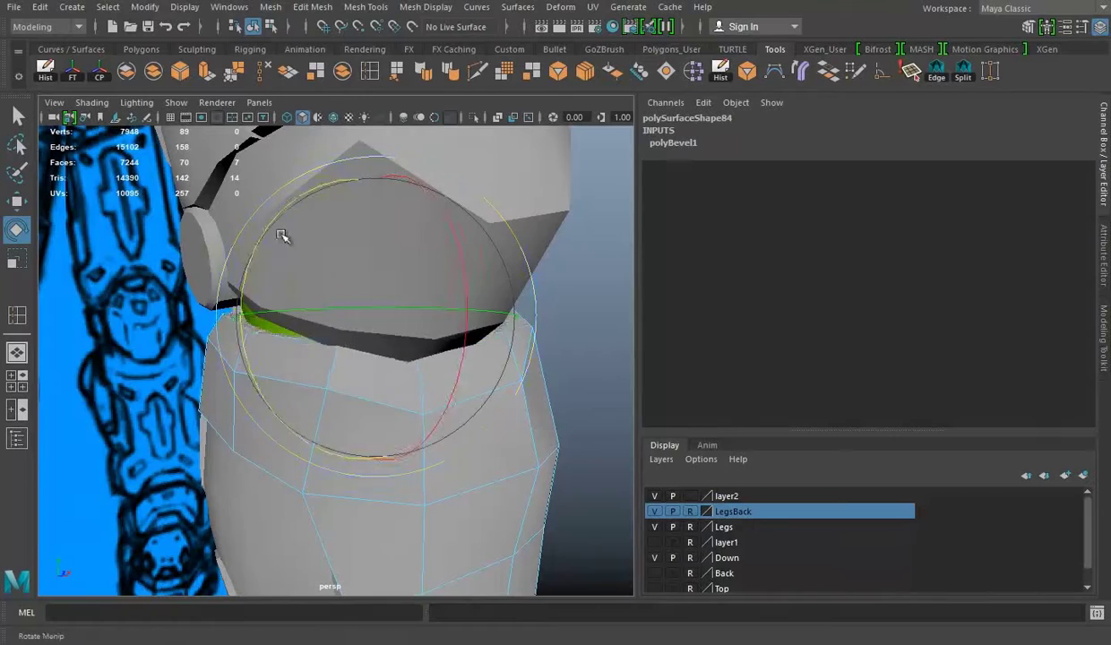
{"action": "key", "text": "e"}
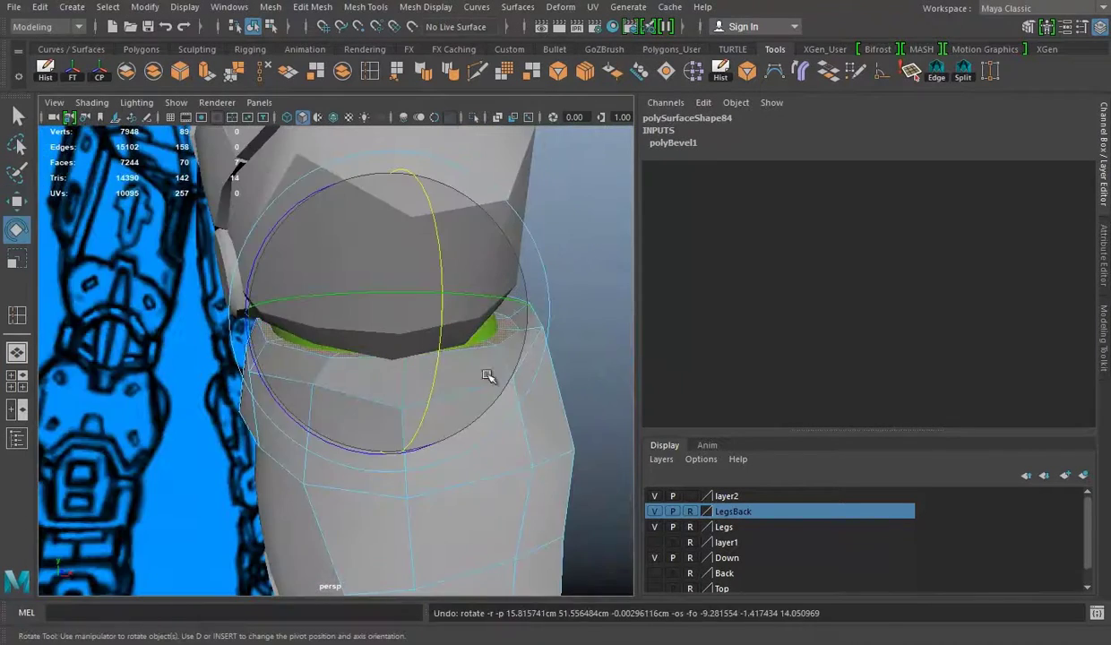
{"action": "left_click_drag", "start_coordinate": [488, 375], "coordinate": [425, 154], "text": "alt"}
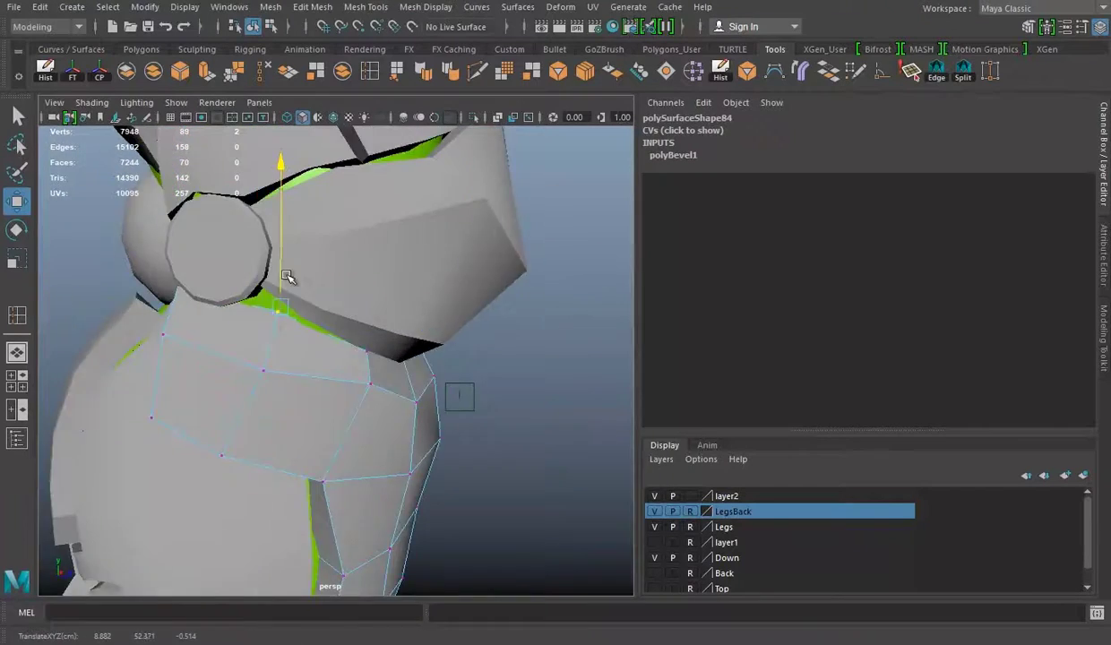
{"action": "left_click_drag", "start_coordinate": [287, 276], "coordinate": [477, 321], "text": "alt"}
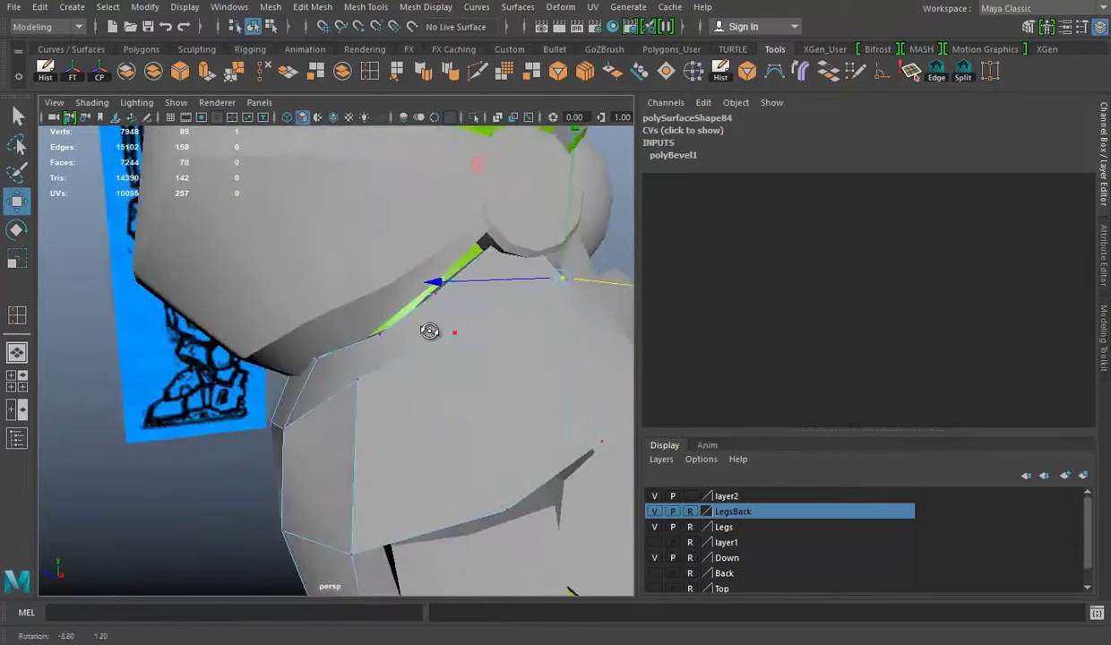
{"action": "left_click_drag", "start_coordinate": [430, 331], "coordinate": [401, 338], "text": "alt"}
Step: Select the leg armor pieces and combine them into a single mesh
{"action": "mouse_move", "coordinate": [409, 298]}
{"action": "left_mouse_down", "text": "alt"}
{"action": "mouse_move", "coordinate": [378, 261]}
{"action": "mouse_move", "coordinate": [362, 352]}
{"action": "mouse_move", "coordinate": [429, 404]}
{"action": "mouse_move", "coordinate": [477, 215]}
{"action": "left_mouse_up", "text": "alt"}
{"action": "right_click_drag", "start_coordinate": [478, 215], "coordinate": [480, 395]}
{"action": "mouse_move", "coordinate": [480, 395]}
{"action": "left_mouse_down", "text": "alt"}
{"action": "mouse_move", "coordinate": [208, 377]}
{"action": "mouse_move", "coordinate": [314, 365]}
{"action": "left_mouse_up", "text": "alt"}
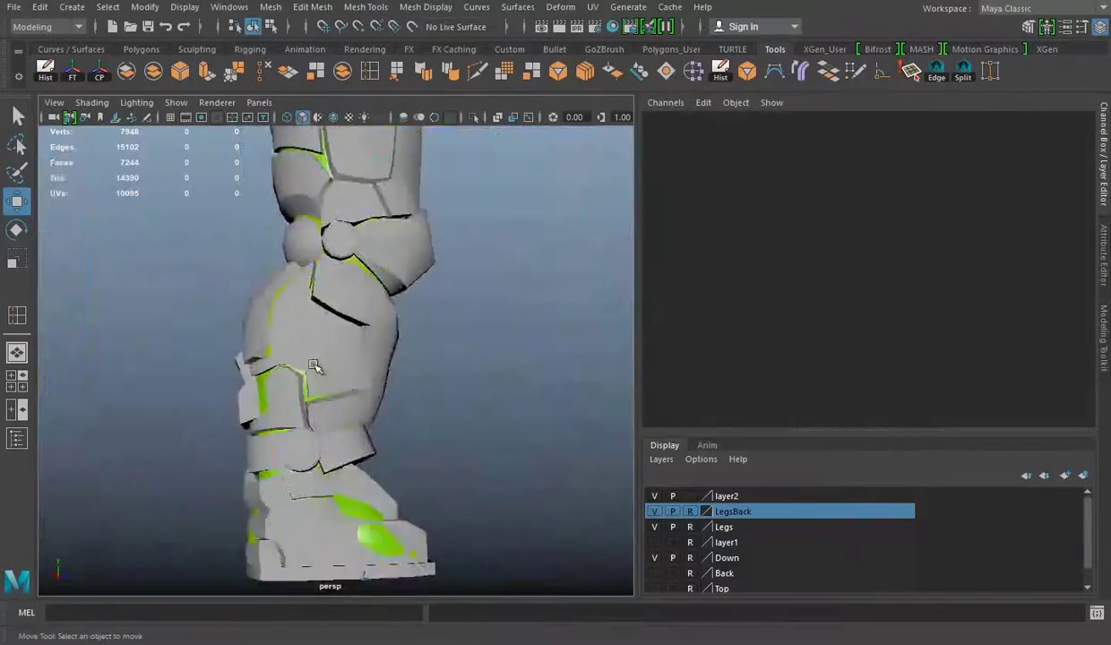
{"action": "left_click", "coordinate": [368, 404]}
{"action": "mouse_move", "coordinate": [368, 403]}
{"action": "left_mouse_down", "text": "alt"}
{"action": "mouse_move", "coordinate": [261, 404]}
{"action": "mouse_move", "coordinate": [546, 441]}
{"action": "mouse_move", "coordinate": [428, 355]}
{"action": "mouse_move", "coordinate": [449, 410]}
{"action": "mouse_move", "coordinate": [441, 494]}
{"action": "left_mouse_up", "text": "alt"}
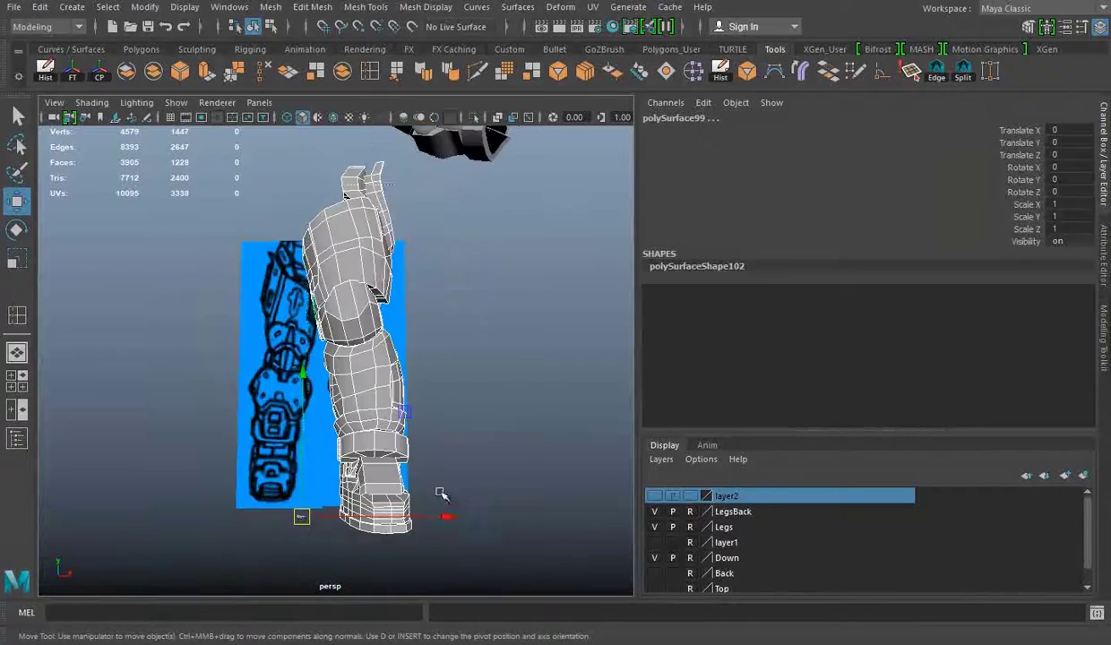
{"action": "left_click", "coordinate": [294, 61]}
{"action": "left_click_drag", "start_coordinate": [385, 269], "coordinate": [433, 285], "text": "alt"}
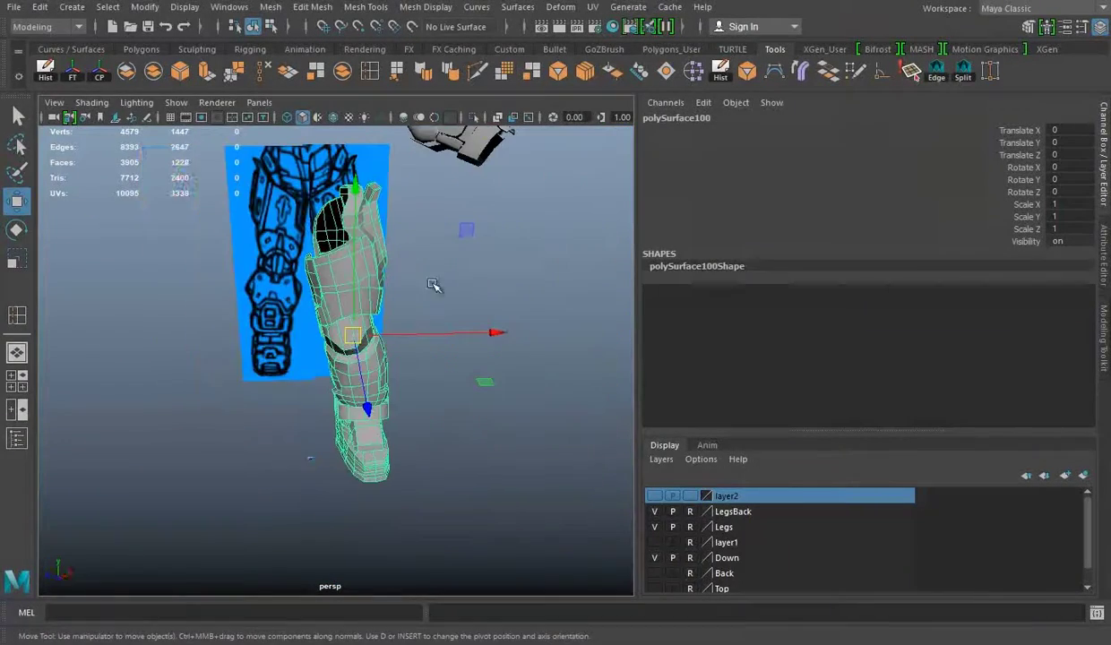